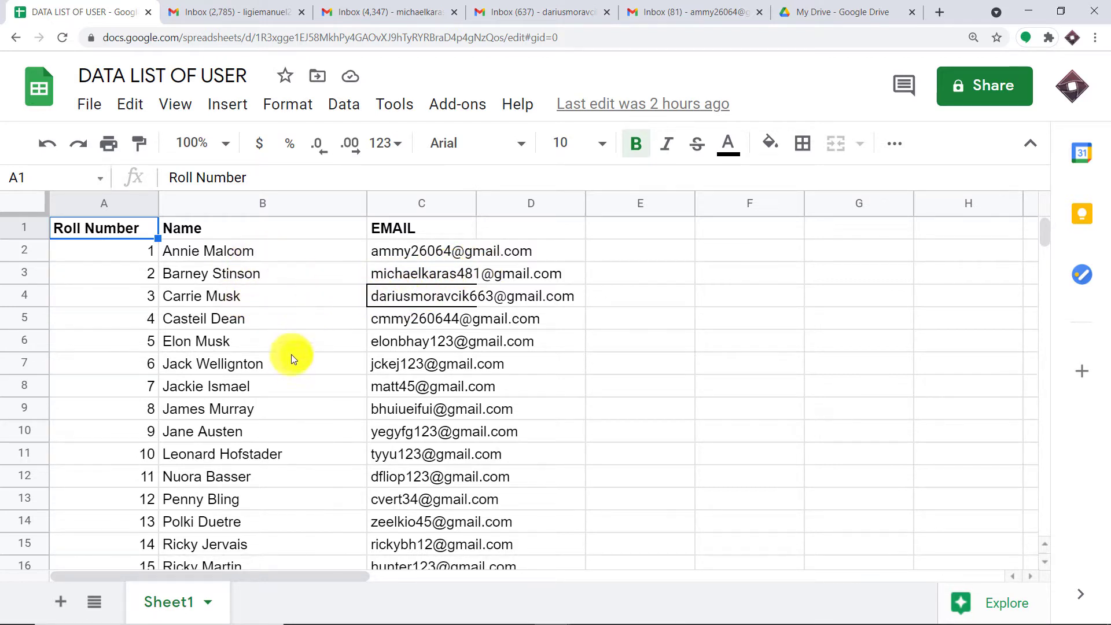
- Look through the DATA LIST OF USER sheet and open the New Uploads folder in Google Drive
{"action": "scroll", "coordinate": [290, 366], "scroll_direction": "down", "scroll_amount": 5}
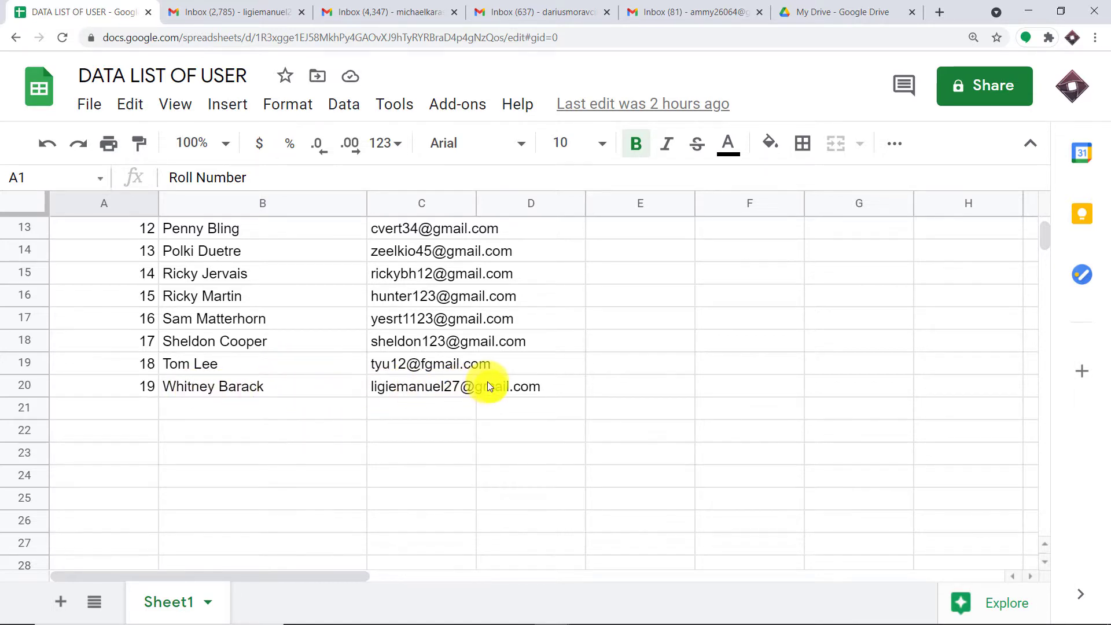
{"action": "scroll", "coordinate": [488, 381], "scroll_direction": "up", "scroll_amount": 5}
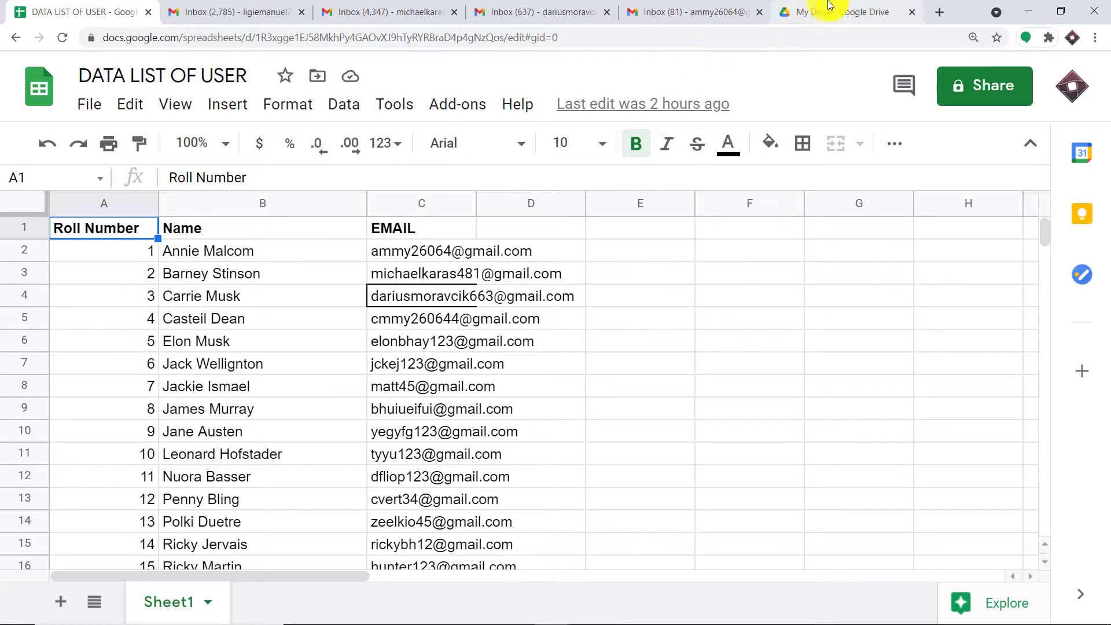
{"action": "left_click", "coordinate": [796, 10]}
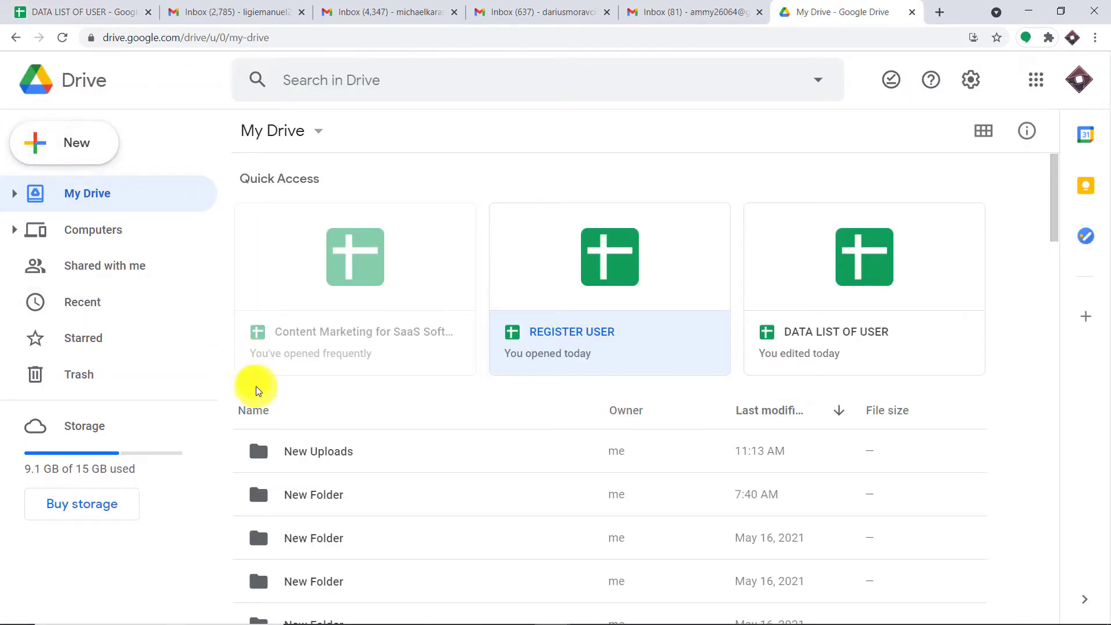
{"action": "left_click", "coordinate": [312, 453]}
{"action": "double_click", "coordinate": [312, 450]}
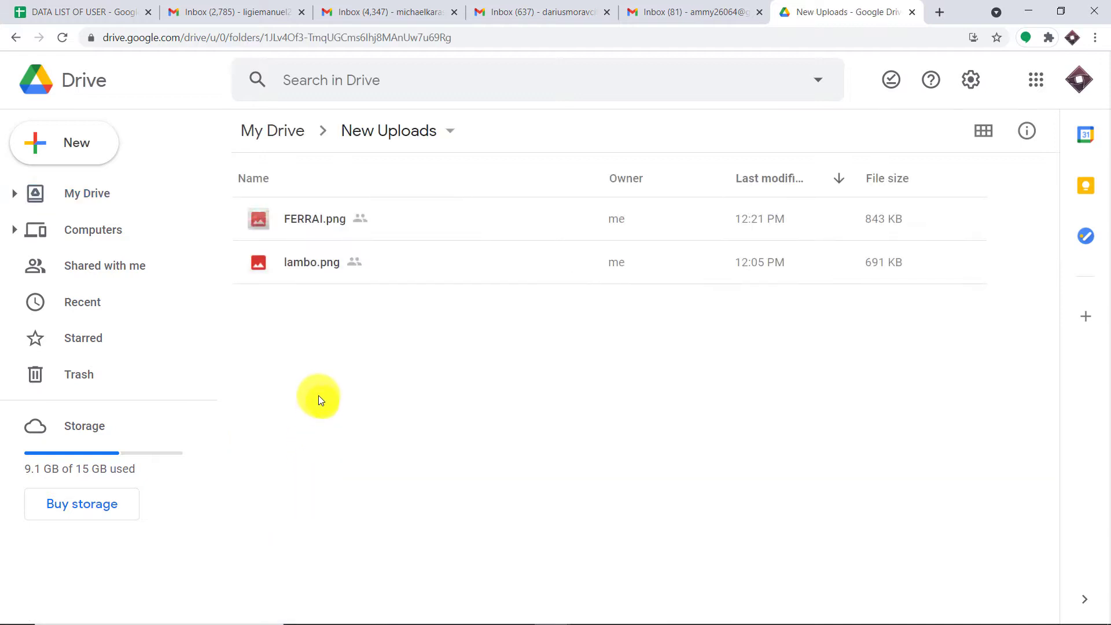
- Upload the TESLA PNG image from the recent files into the New Uploads folder
{"action": "left_click", "coordinate": [71, 146]}
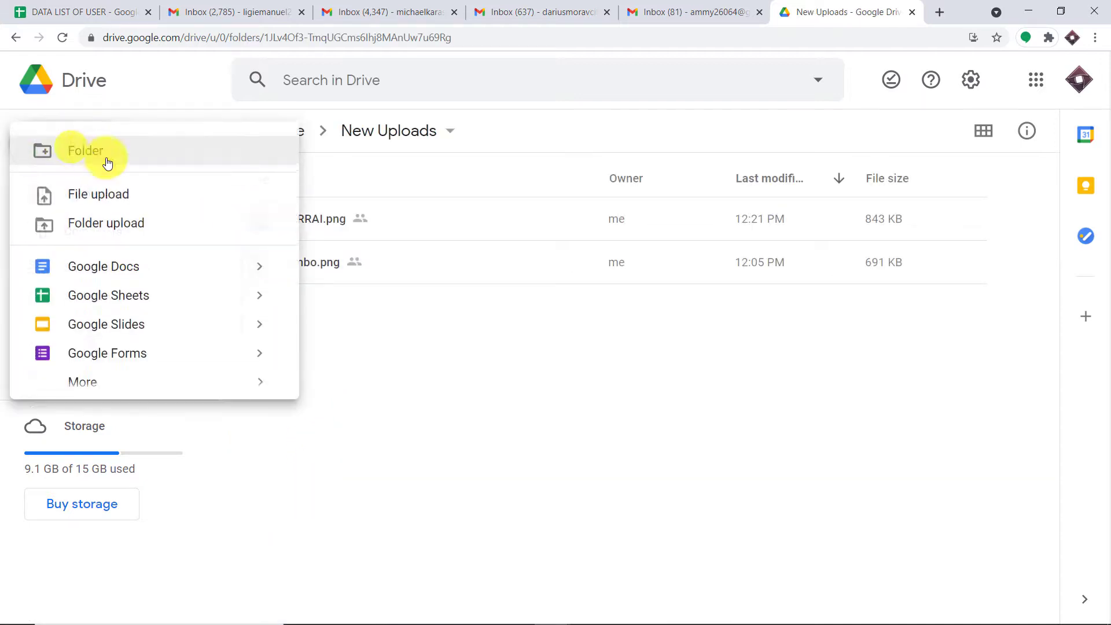
{"action": "left_click", "coordinate": [140, 190]}
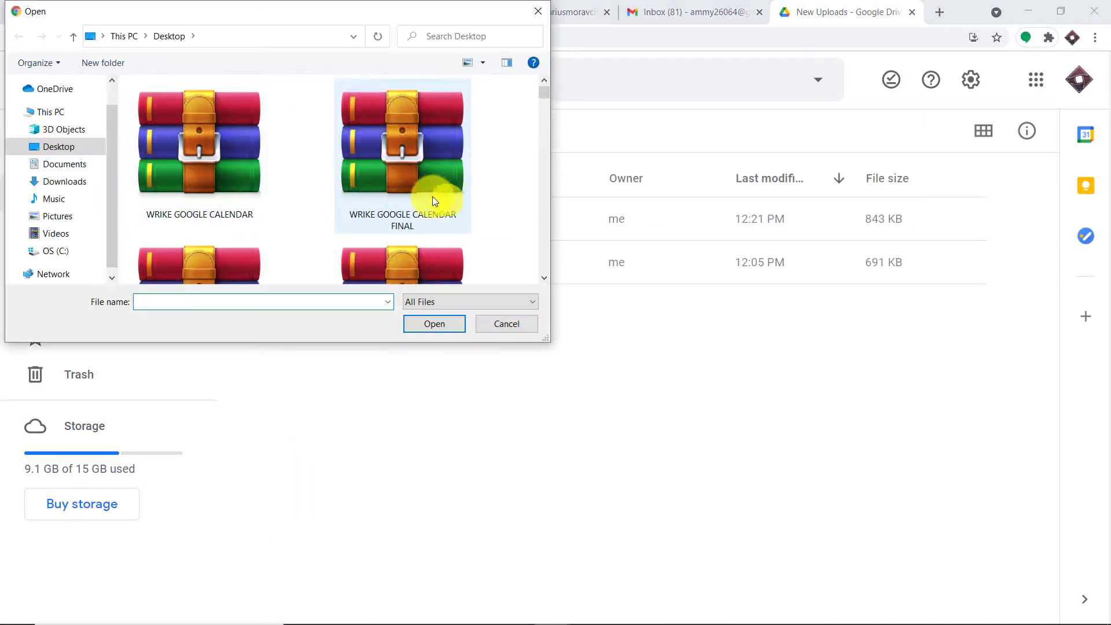
{"action": "scroll", "coordinate": [96, 100], "scroll_direction": "up", "scroll_amount": 2}
{"action": "left_click", "coordinate": [82, 95]}
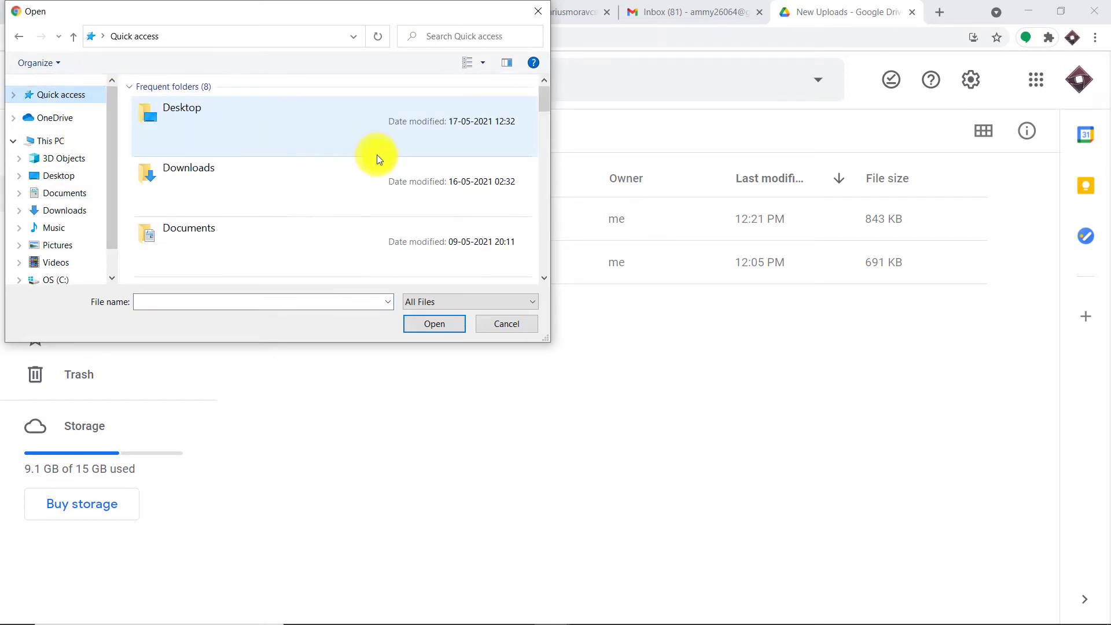
{"action": "scroll", "coordinate": [379, 159], "scroll_direction": "down", "scroll_amount": 8}
{"action": "left_click", "coordinate": [290, 183]}
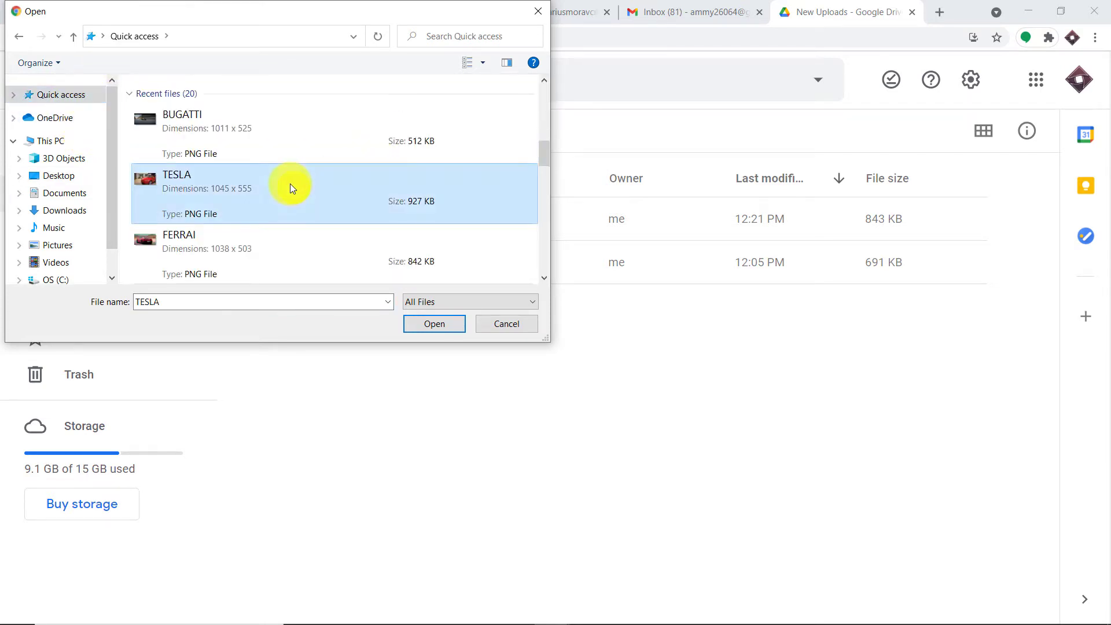
{"action": "left_click", "coordinate": [453, 322]}
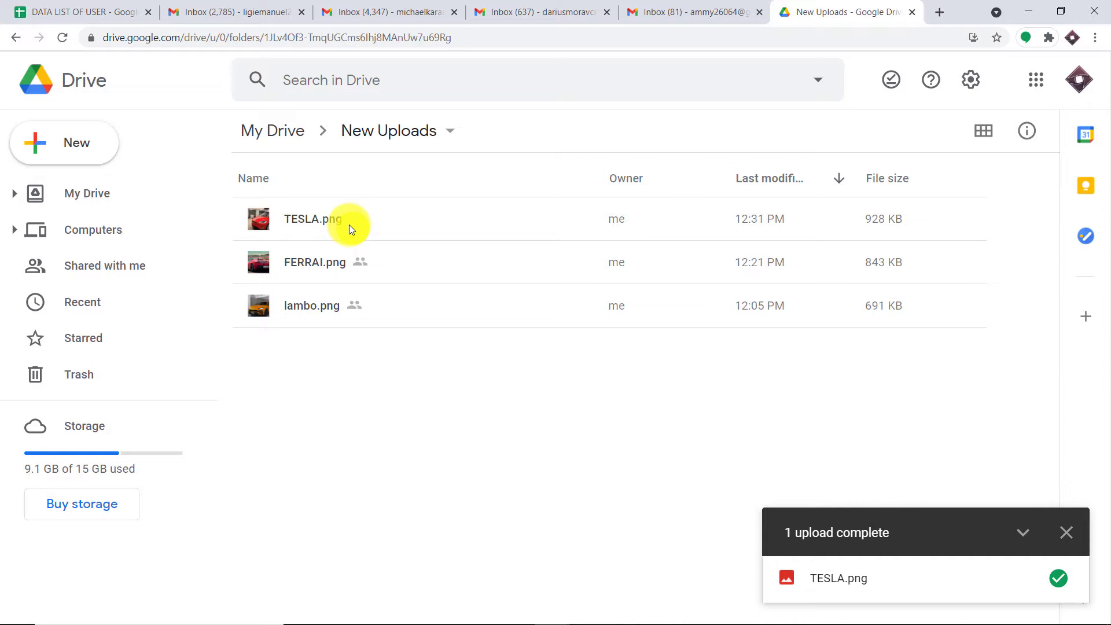
- Check the email addresses in rows 2, 3, 4 and 20 of the DATA LIST OF USER sheet
{"action": "left_click", "coordinate": [113, 12]}
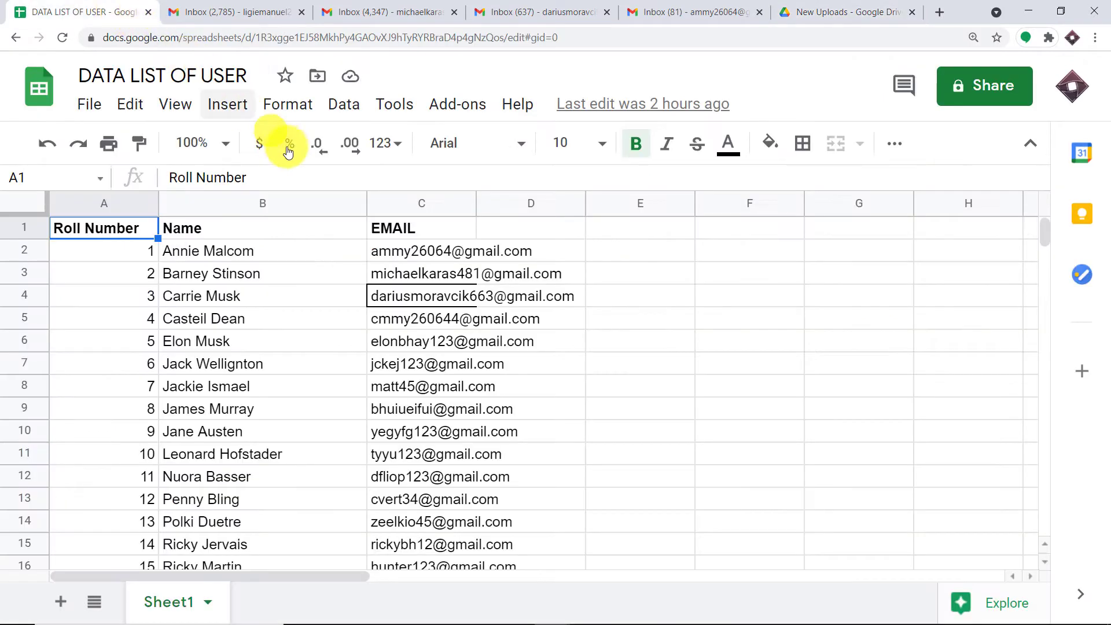
{"action": "left_click", "coordinate": [422, 252]}
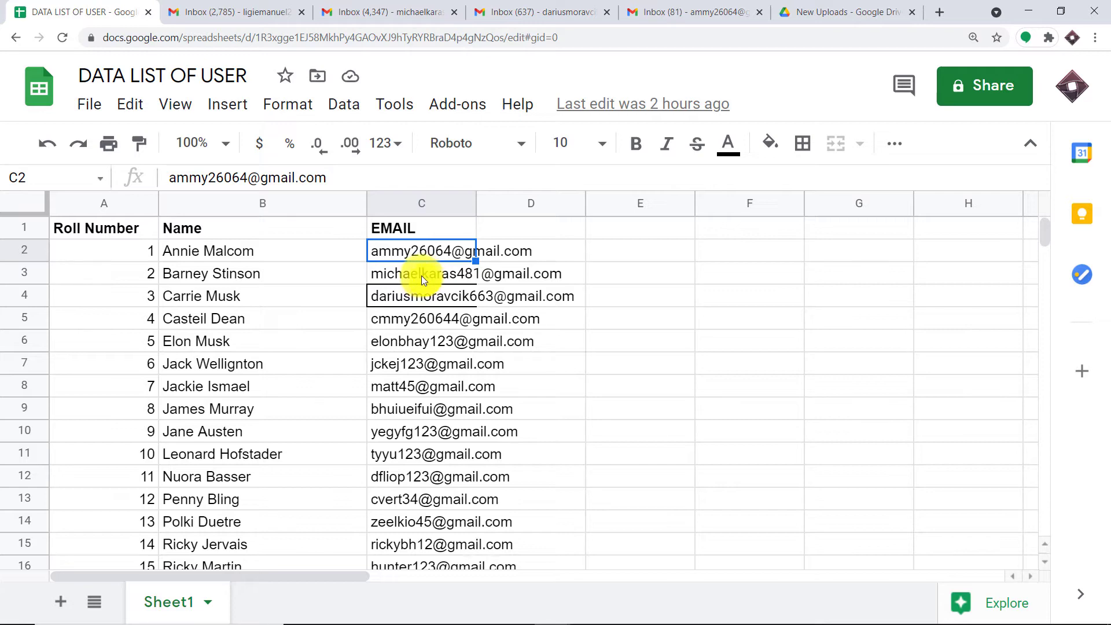
{"action": "left_click", "coordinate": [422, 276]}
{"action": "left_click", "coordinate": [401, 306]}
{"action": "scroll", "coordinate": [440, 415], "scroll_direction": "down", "scroll_amount": 3}
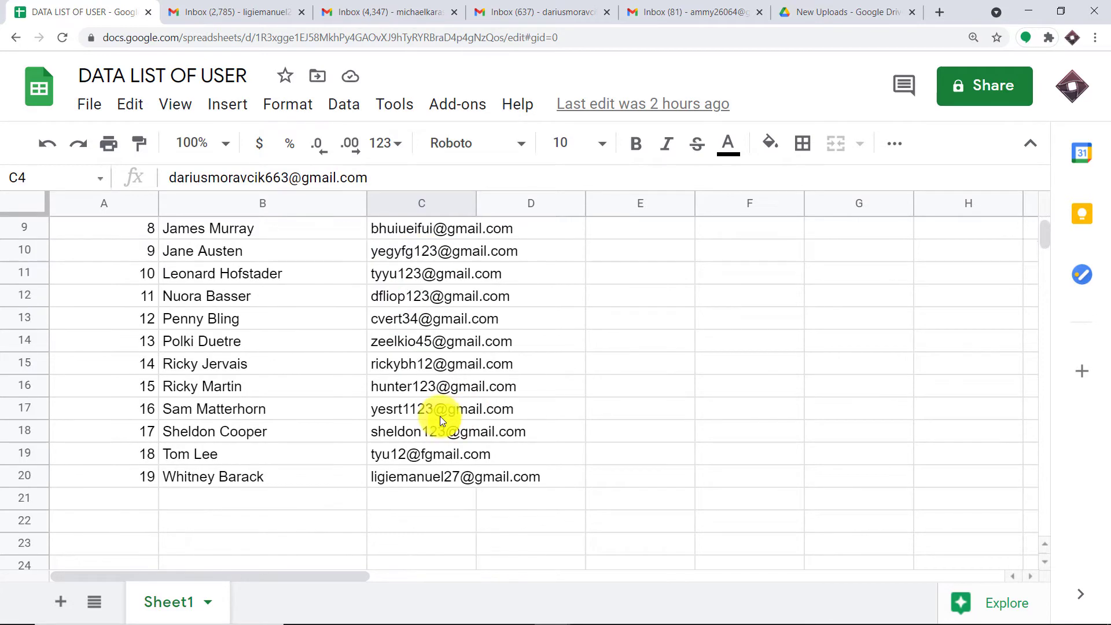
{"action": "left_click", "coordinate": [434, 479]}
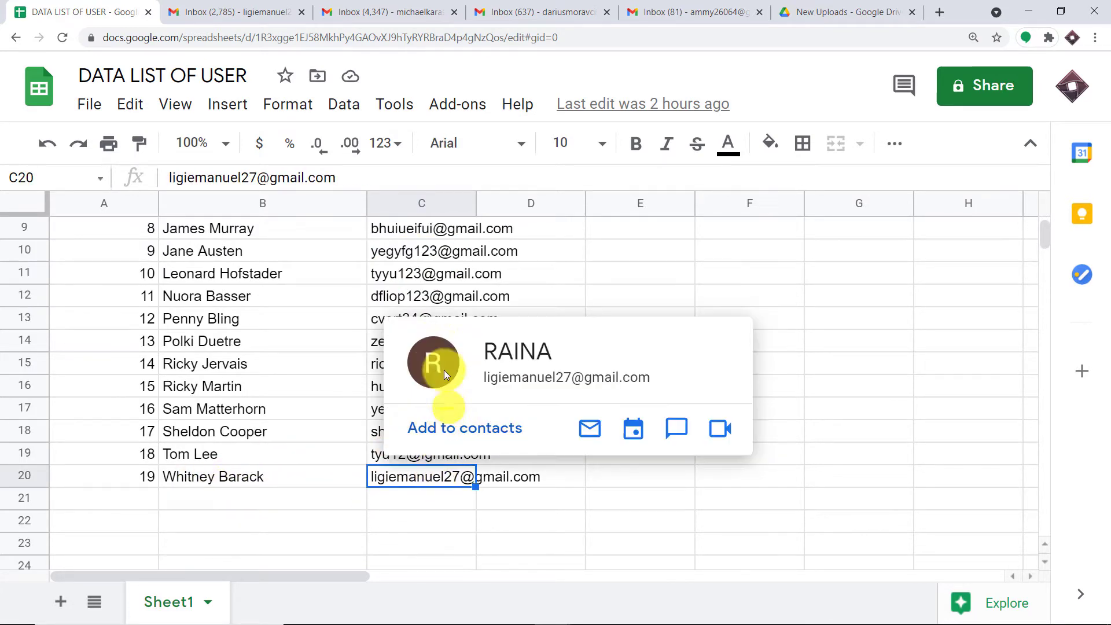
{"action": "scroll", "coordinate": [421, 269], "scroll_direction": "up", "scroll_amount": 3}
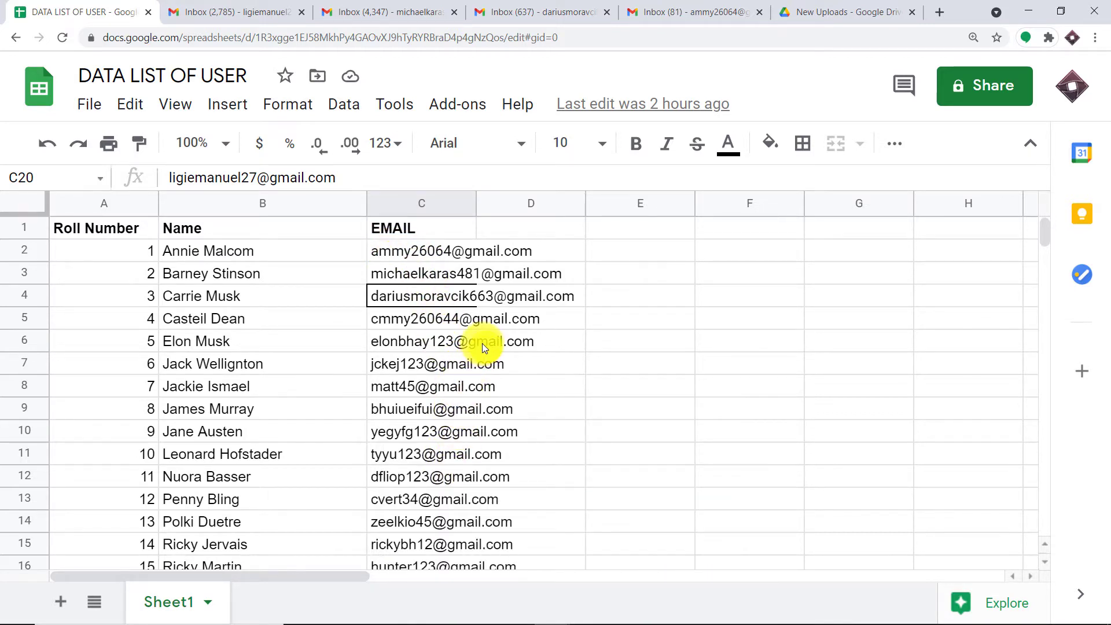
- Reload the four recipients' Gmail inboxes and return to the New Uploads folder in Google Drive
{"action": "left_click", "coordinate": [204, 5]}
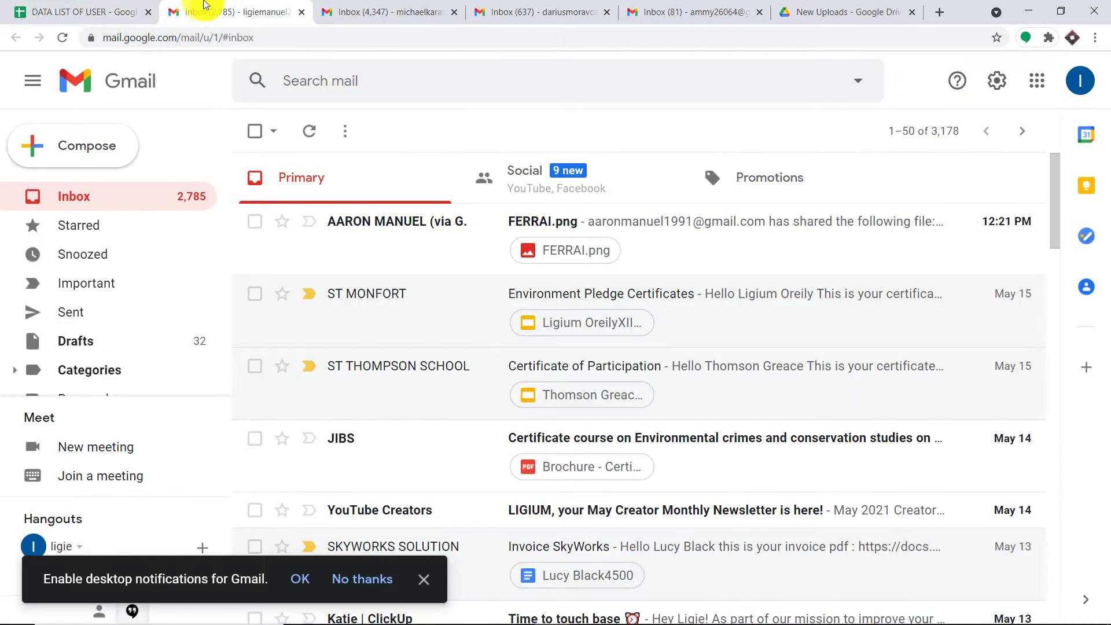
{"action": "left_click", "coordinate": [62, 38]}
{"action": "left_click", "coordinate": [385, 7]}
{"action": "left_click", "coordinate": [63, 37]}
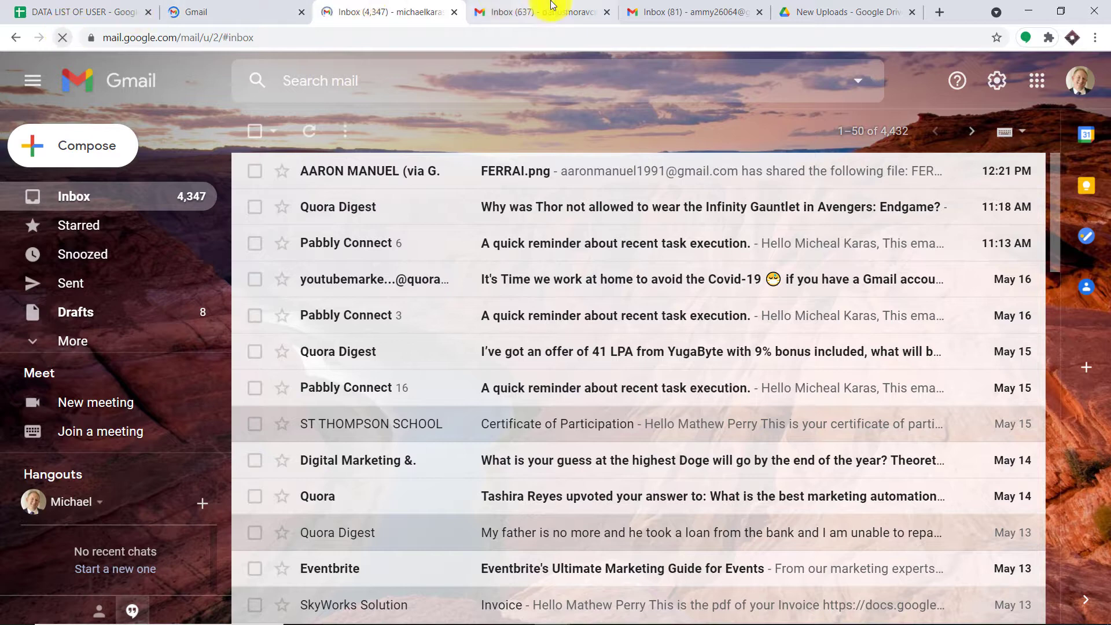
{"action": "left_click", "coordinate": [551, 6]}
{"action": "left_click", "coordinate": [62, 37]}
{"action": "left_click", "coordinate": [664, 10]}
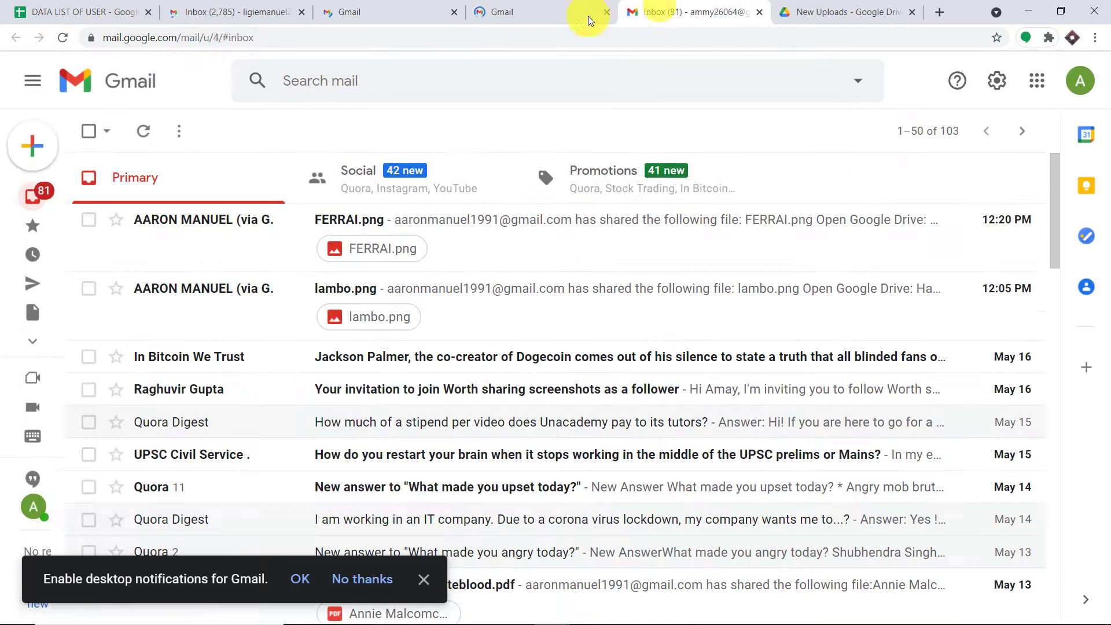
{"action": "left_click", "coordinate": [63, 37]}
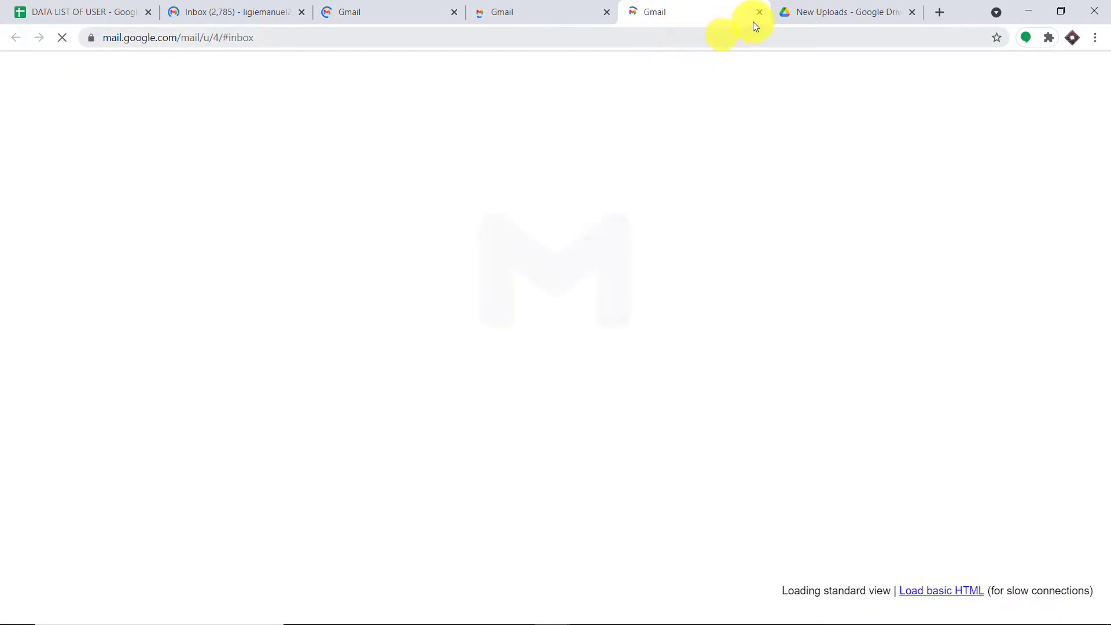
{"action": "left_click", "coordinate": [801, 8]}
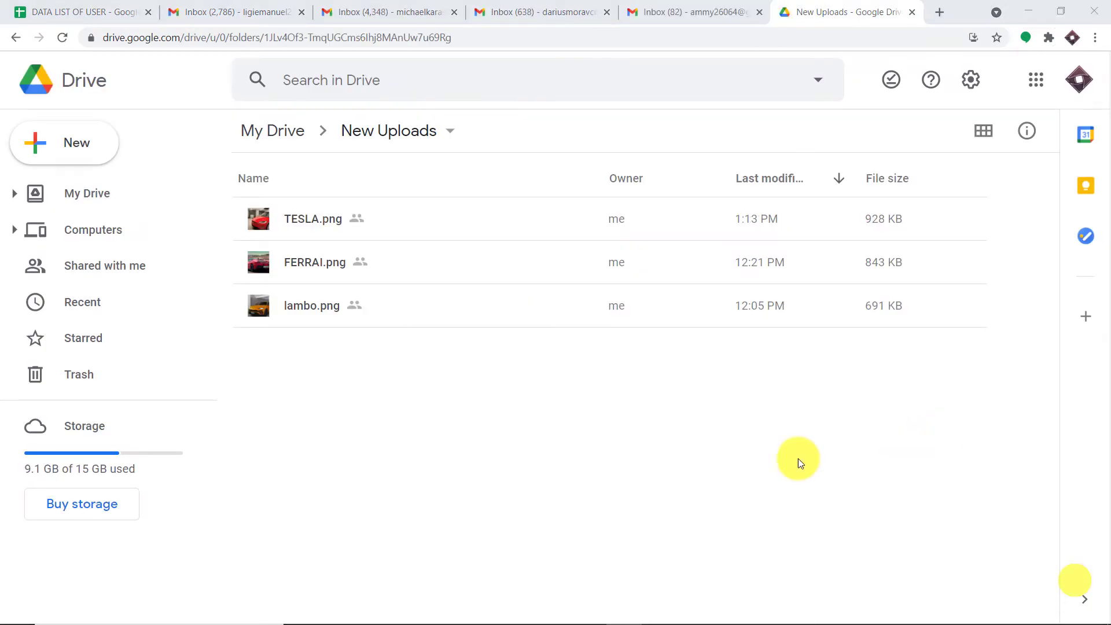
- Check the email address in row 2 of the user sheet and view the TESLA.png sharing email in that user's Gmail inbox
{"action": "left_click", "coordinate": [110, 7]}
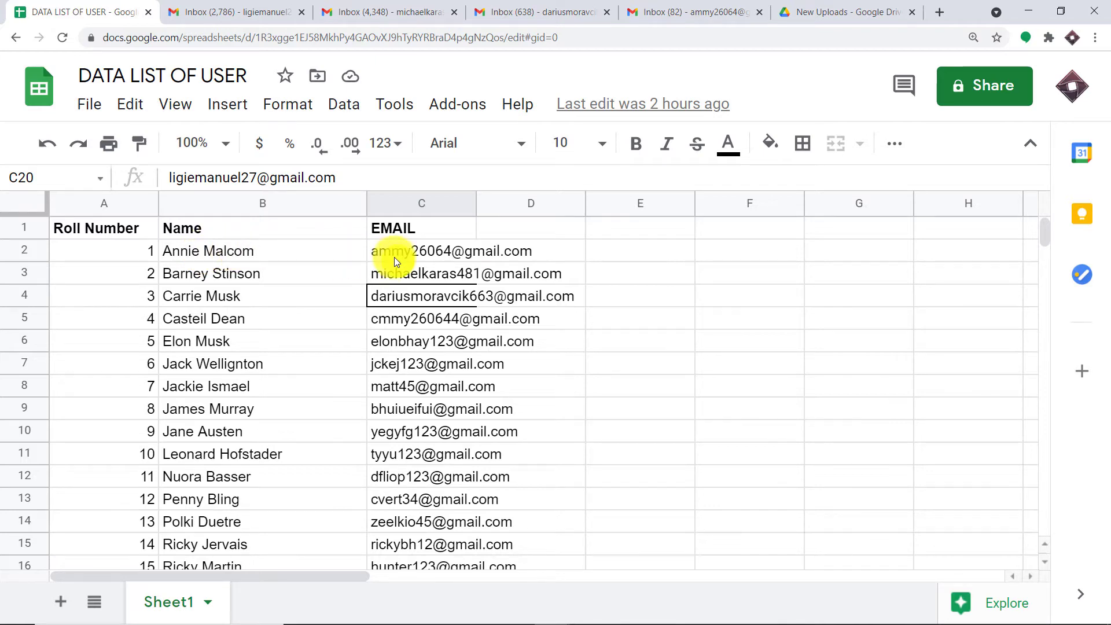
{"action": "mouse_move", "coordinate": [411, 255]}
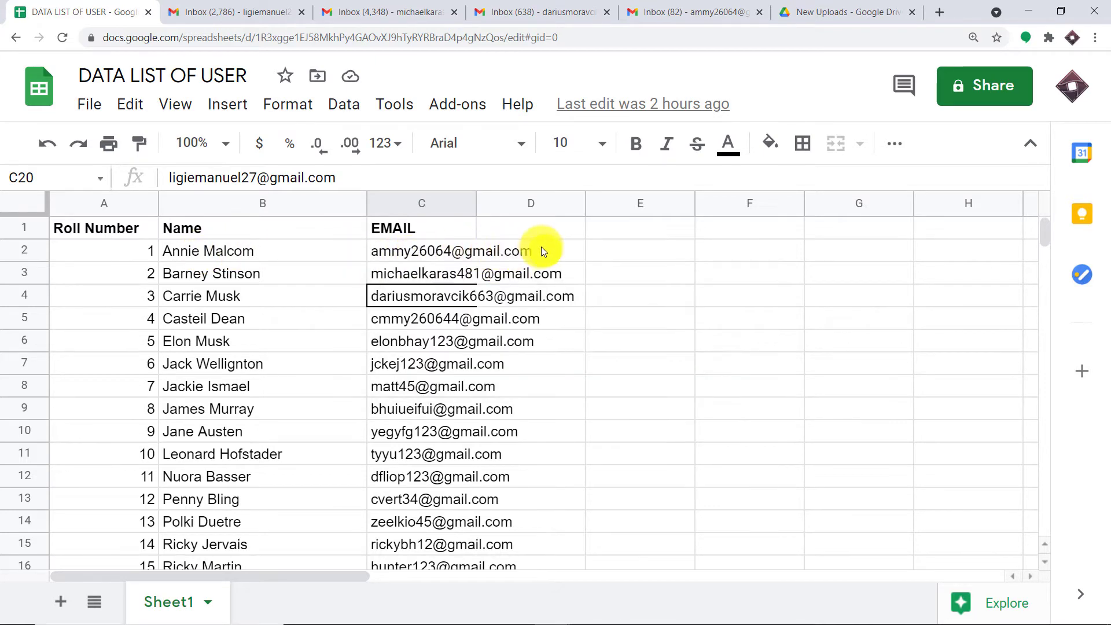
{"action": "left_click", "coordinate": [718, 5]}
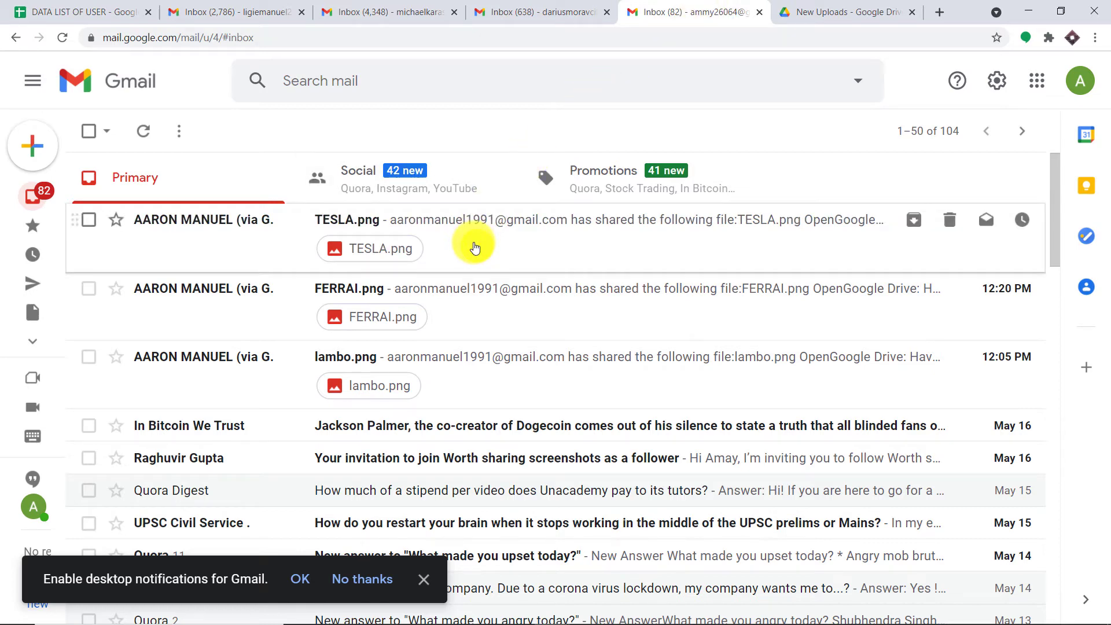
{"action": "left_click", "coordinate": [475, 248]}
{"action": "scroll", "coordinate": [454, 265], "scroll_direction": "down", "scroll_amount": 3}
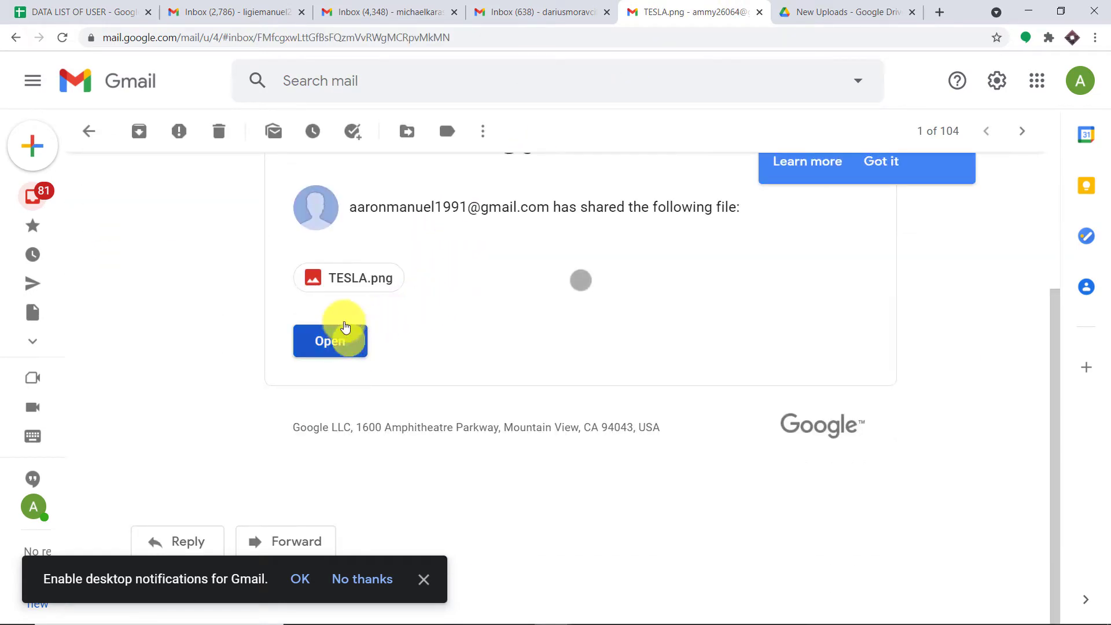
{"action": "scroll", "coordinate": [535, 336], "scroll_direction": "down", "scroll_amount": 1}
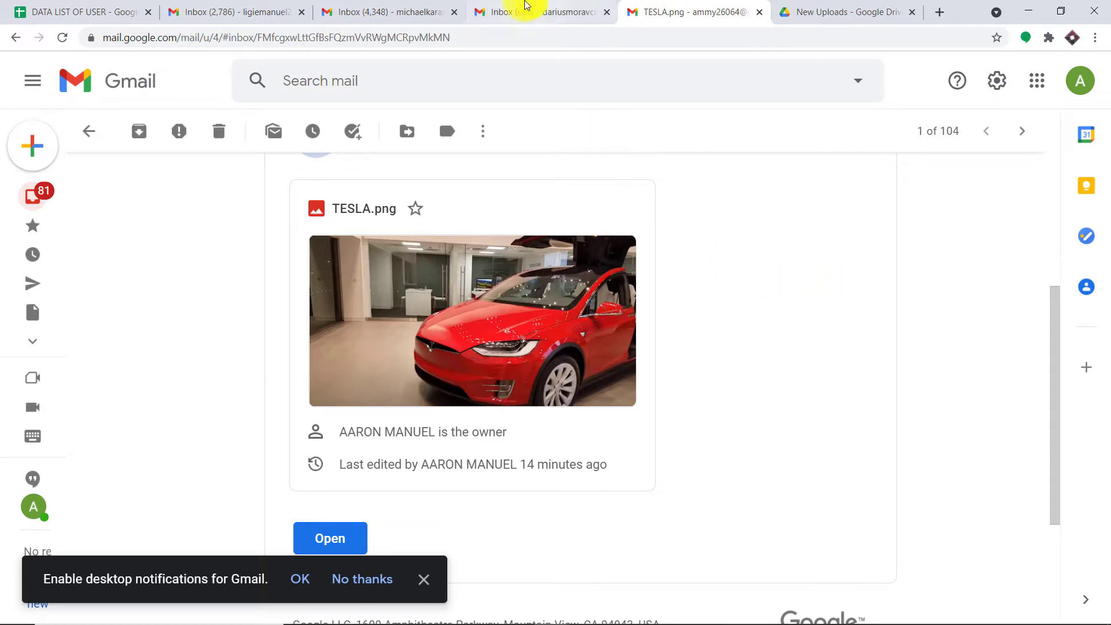
- Check the email address in row 3 of the user sheet and open the TESLA.png sharing email in that user's inbox
{"action": "left_click", "coordinate": [526, 7]}
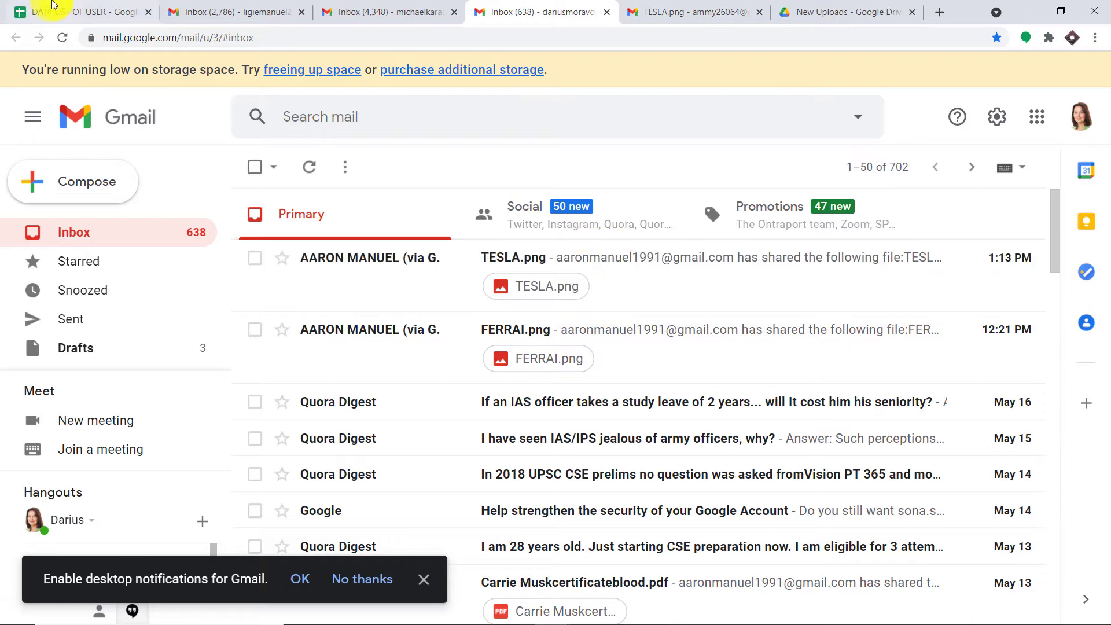
{"action": "left_click", "coordinate": [64, 13]}
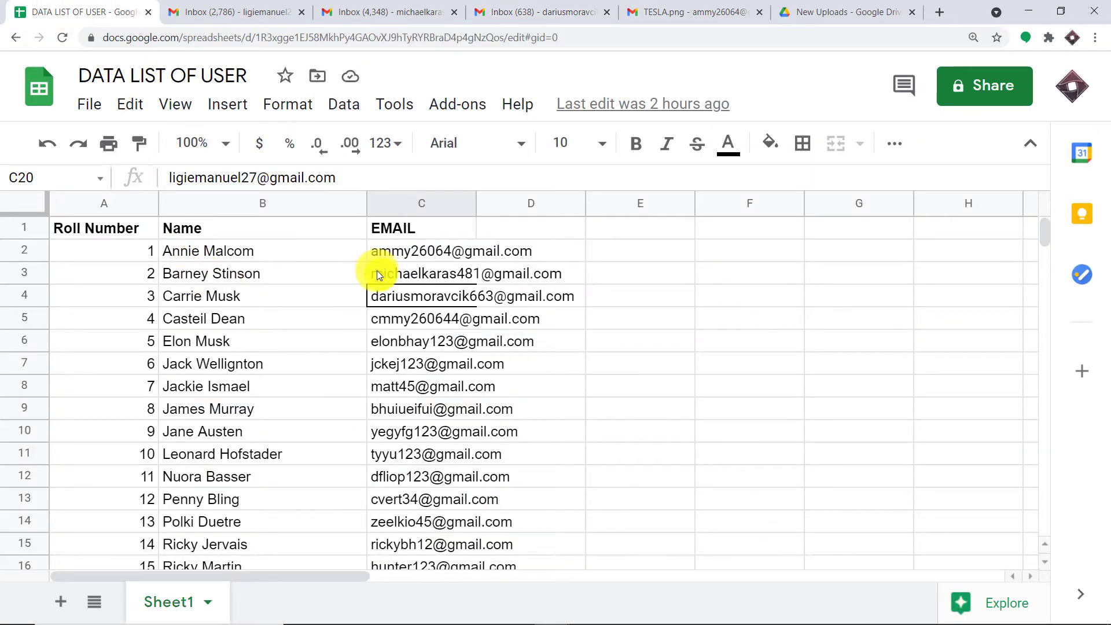
{"action": "left_click", "coordinate": [385, 10]}
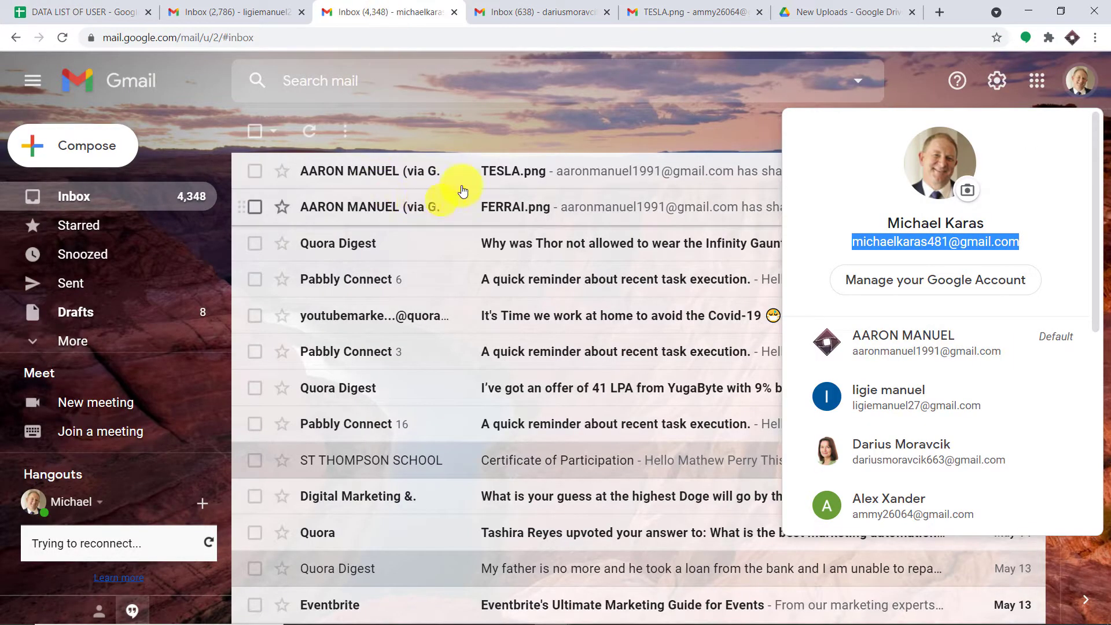
{"action": "left_click", "coordinate": [926, 68]}
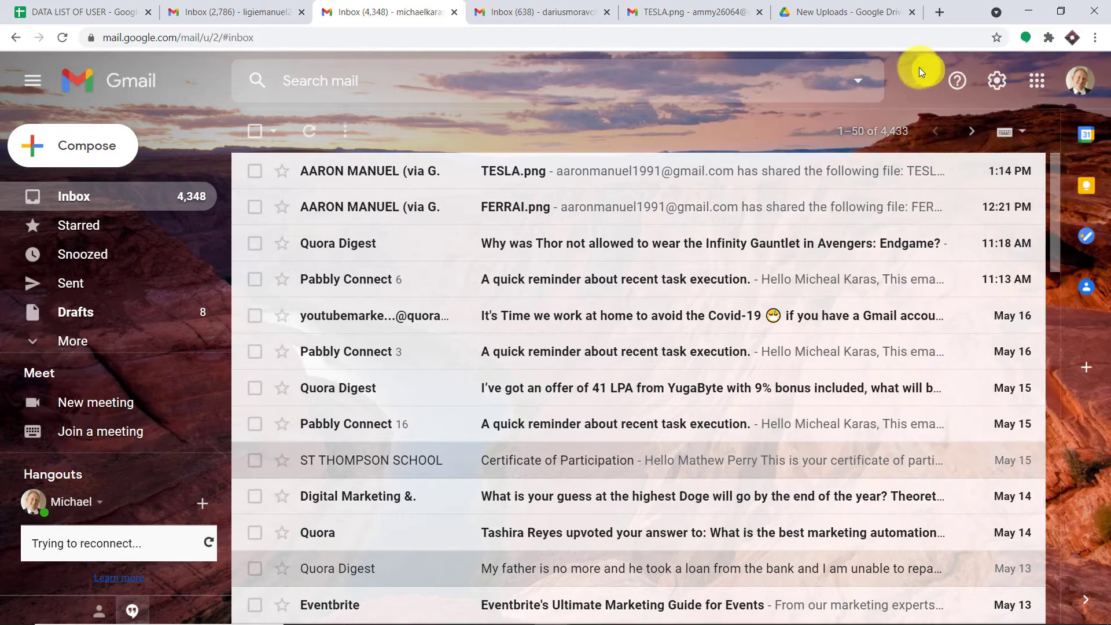
{"action": "left_click", "coordinate": [582, 174]}
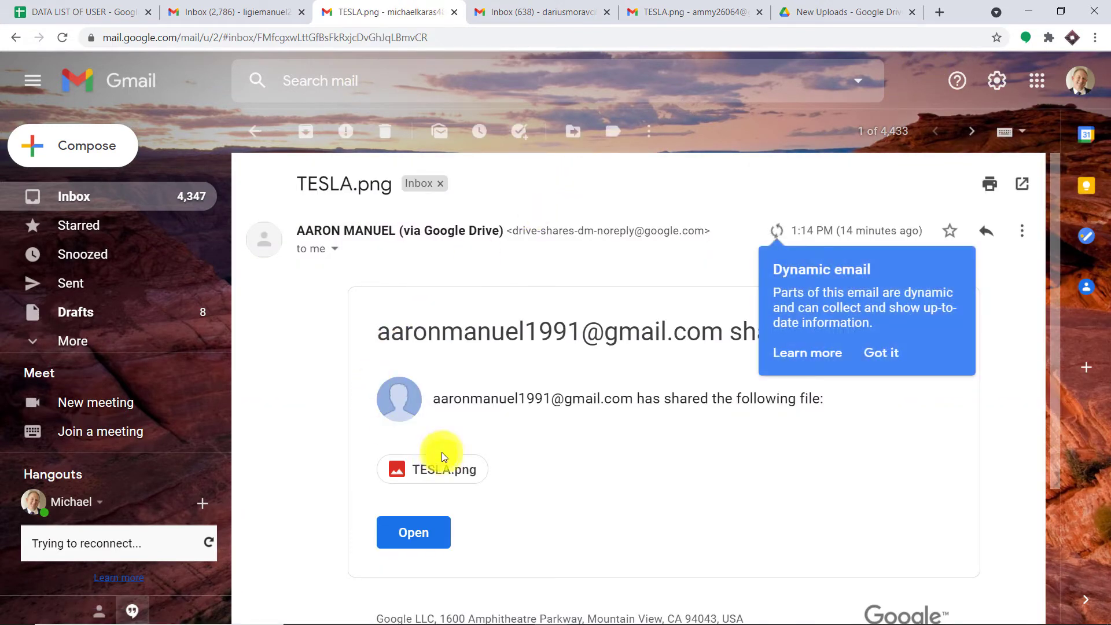
- Check the email address in row 4 of the user sheet and view the TESLA.png sharing email in that user's inbox
{"action": "left_click", "coordinate": [116, 11]}
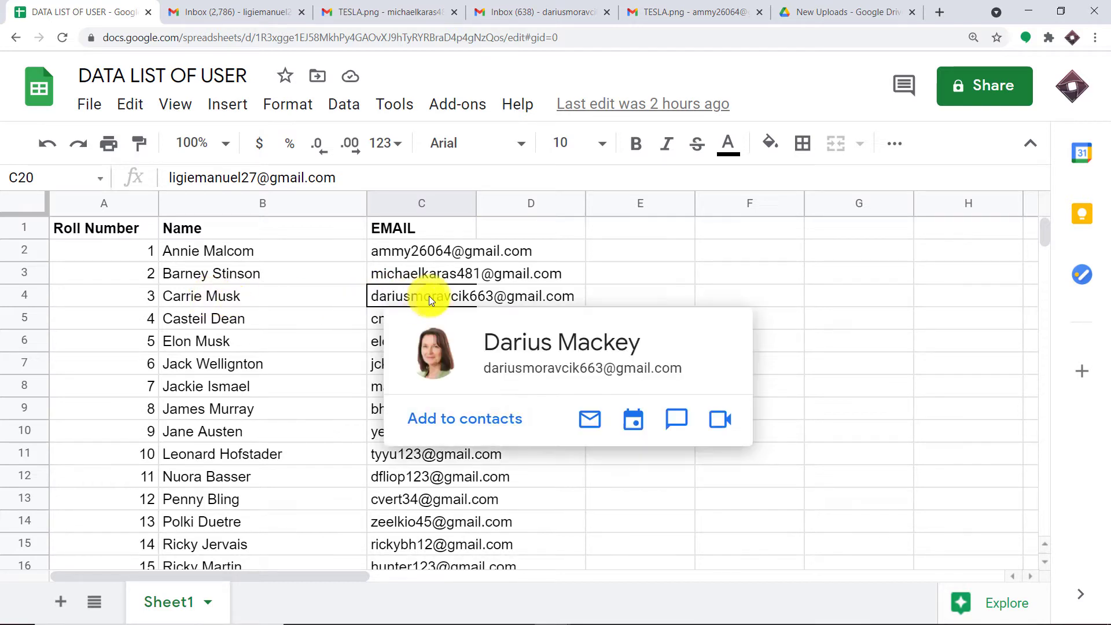
{"action": "mouse_move", "coordinate": [436, 296]}
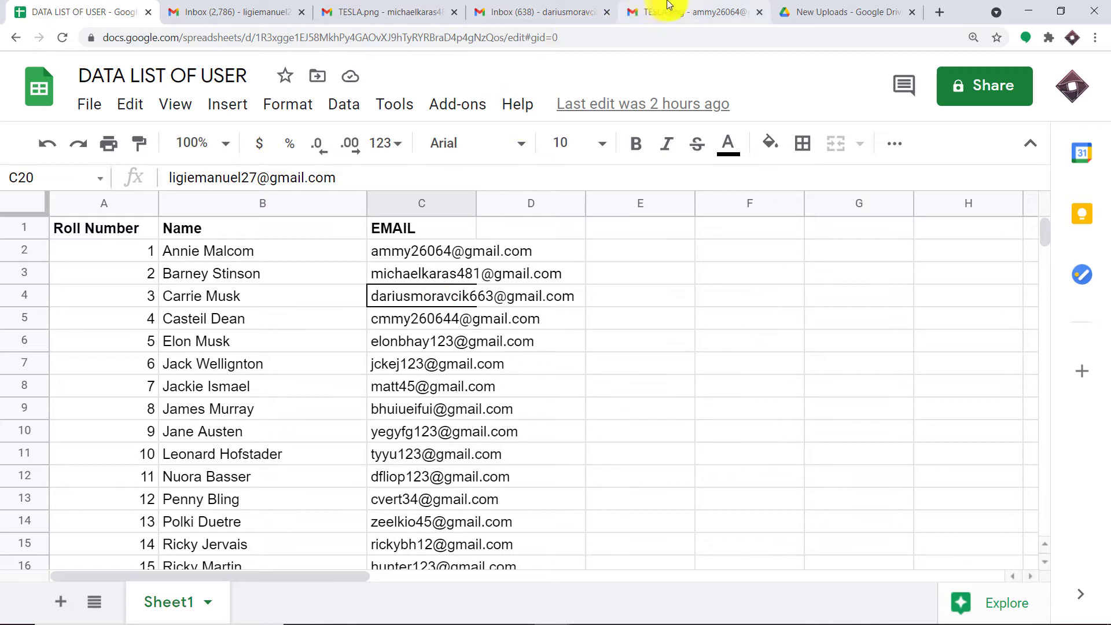
{"action": "left_click", "coordinate": [542, 6]}
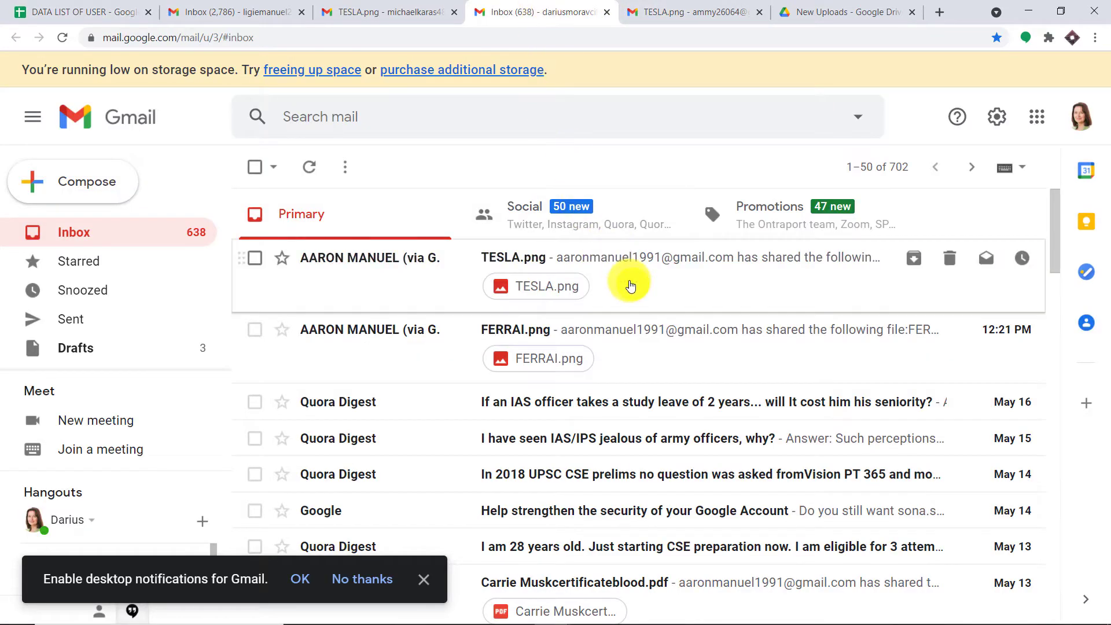
{"action": "left_click", "coordinate": [631, 286]}
{"action": "scroll", "coordinate": [591, 307], "scroll_direction": "down", "scroll_amount": 4}
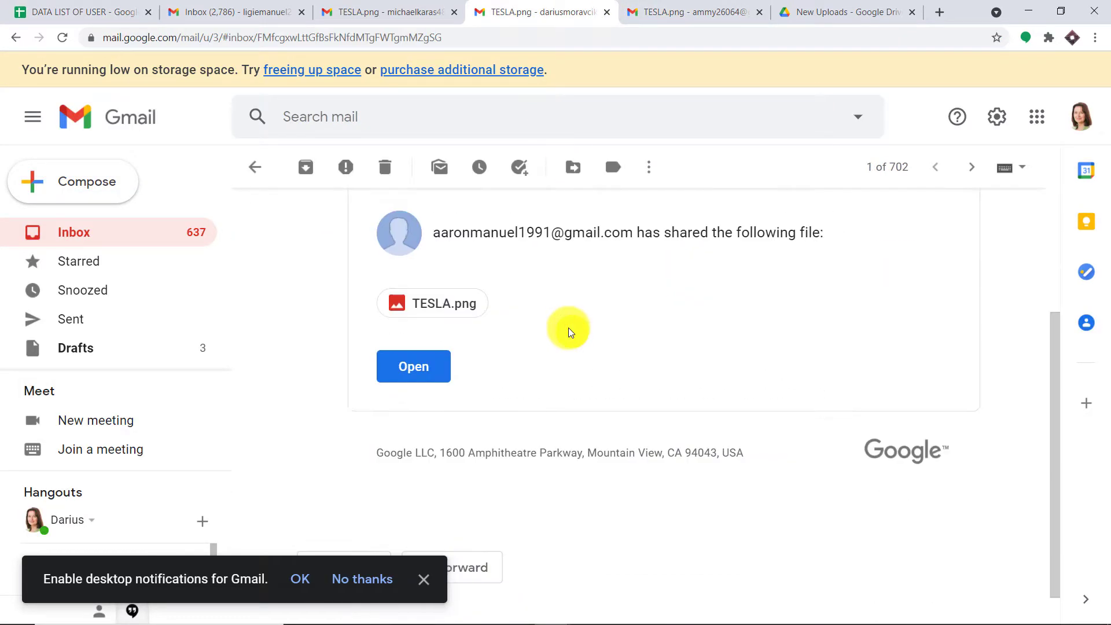
- Check the email address in row 20 of the user sheet, open the TESLA.png sharing email in that user's inbox, and return to the sheet
{"action": "left_click", "coordinate": [89, 9]}
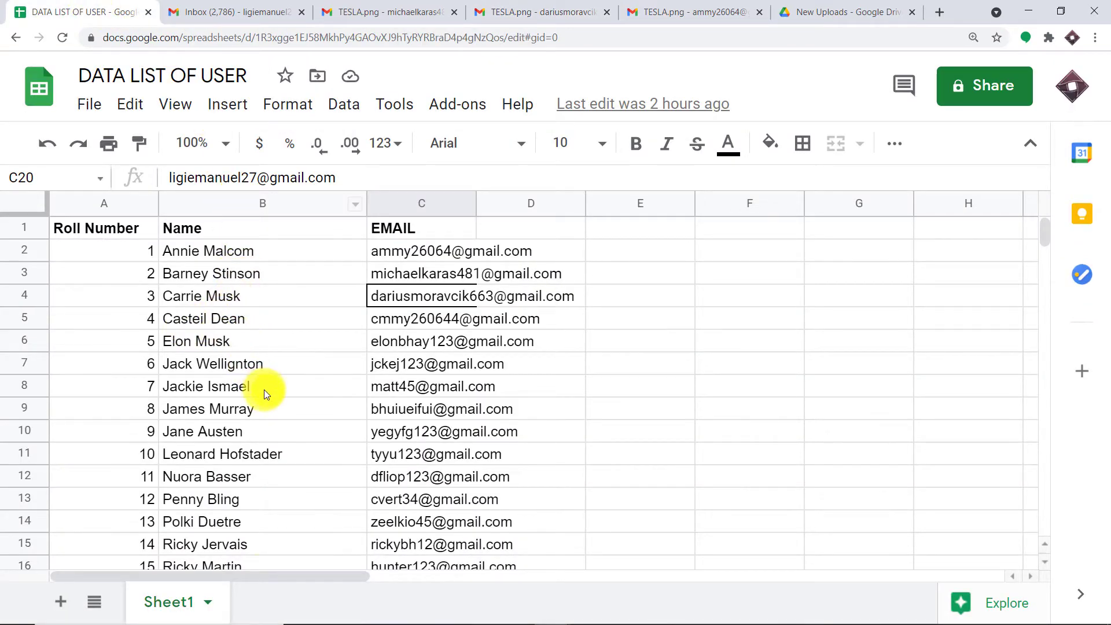
{"action": "scroll", "coordinate": [265, 394], "scroll_direction": "down", "scroll_amount": 3}
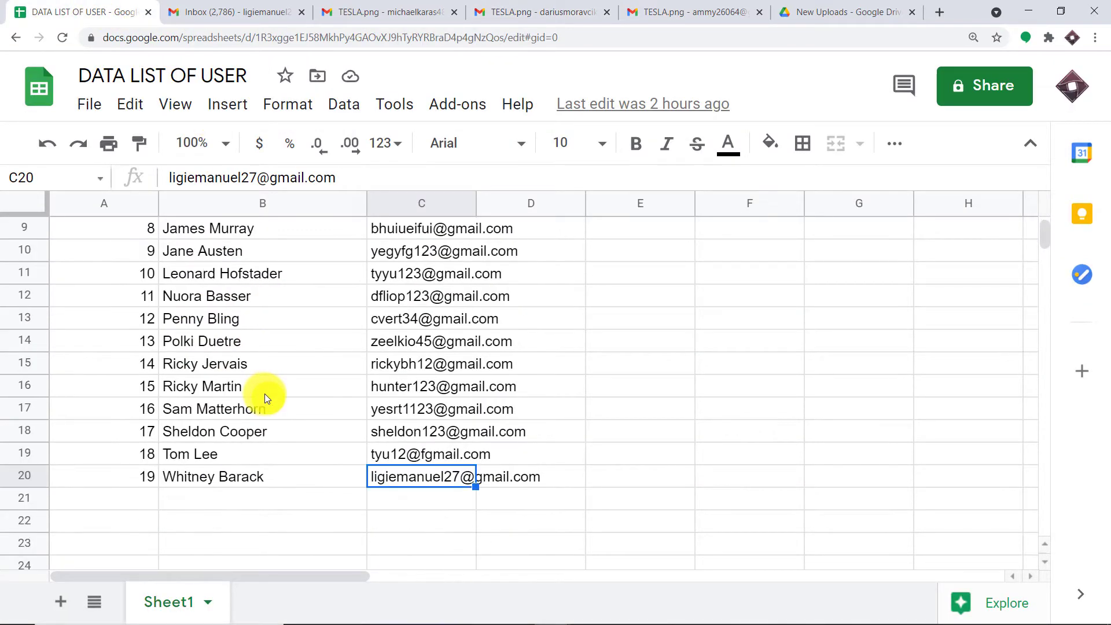
{"action": "left_click", "coordinate": [248, 478]}
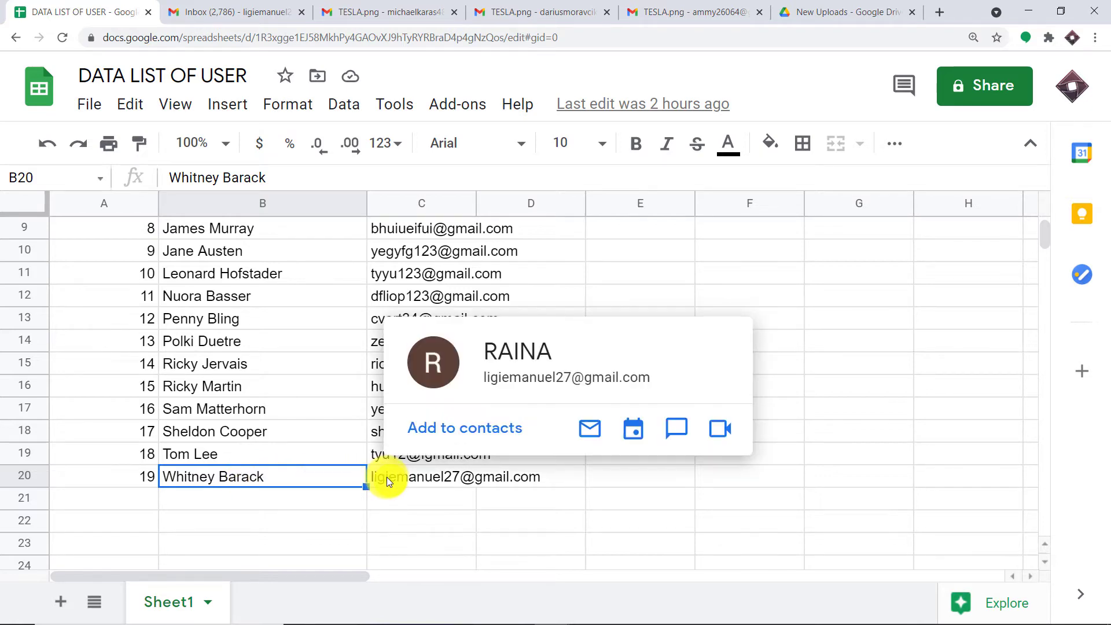
{"action": "left_click", "coordinate": [266, 5]}
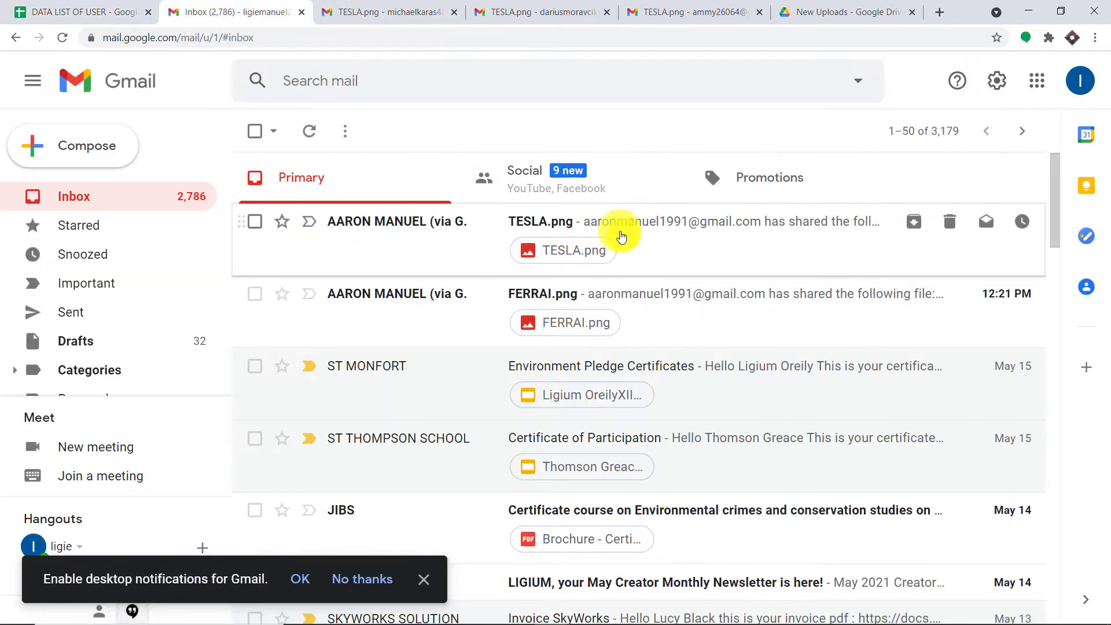
{"action": "left_click", "coordinate": [621, 234]}
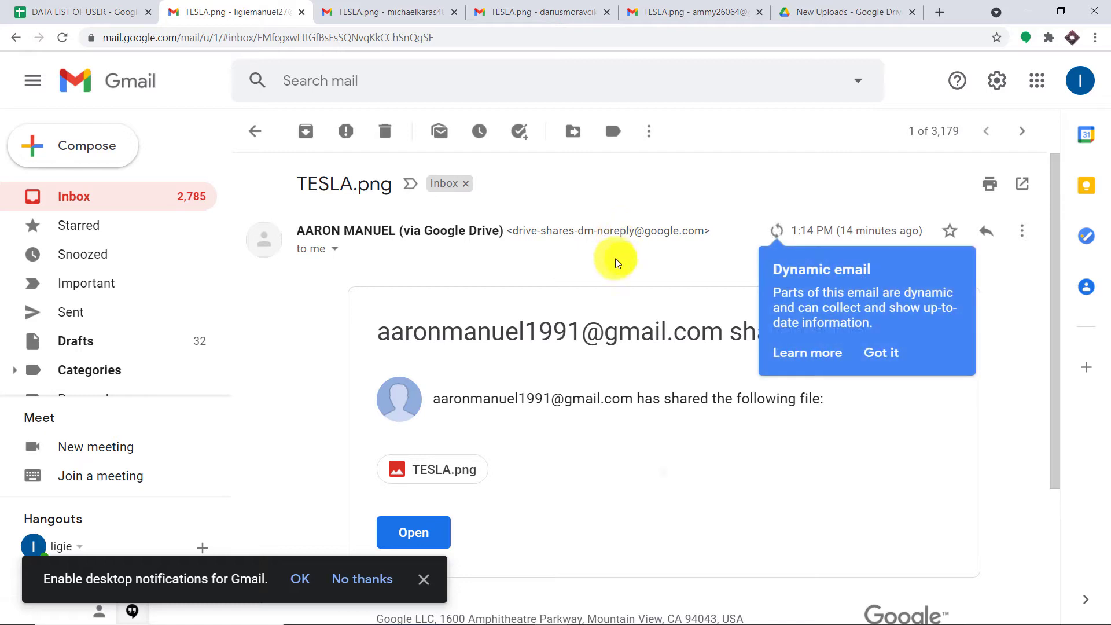
{"action": "scroll", "coordinate": [564, 315], "scroll_direction": "down", "scroll_amount": 3}
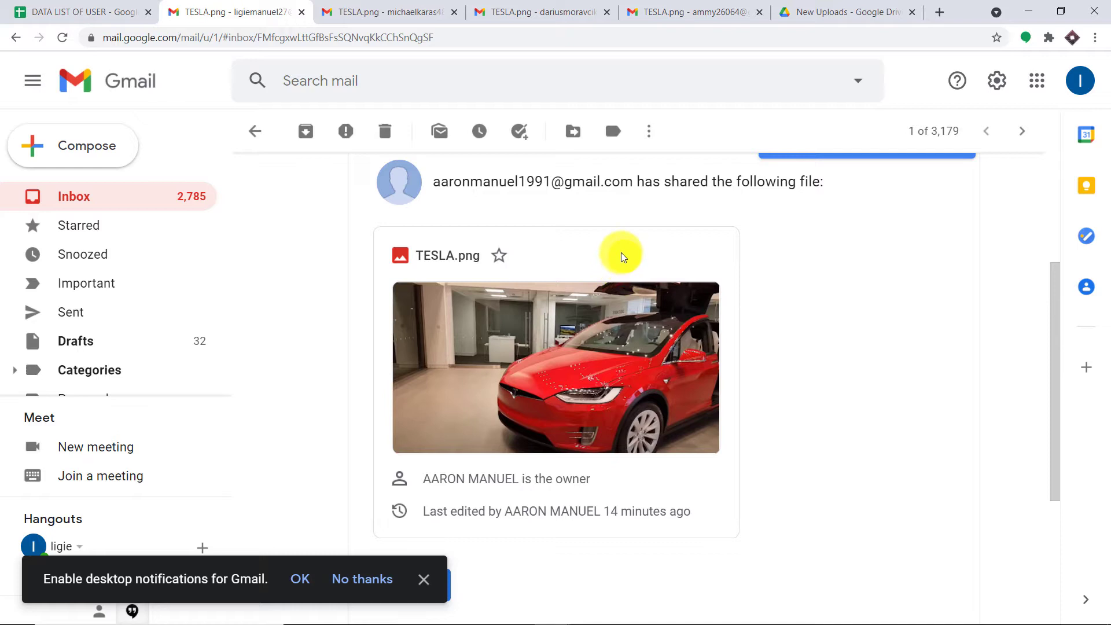
{"action": "left_click", "coordinate": [96, 7]}
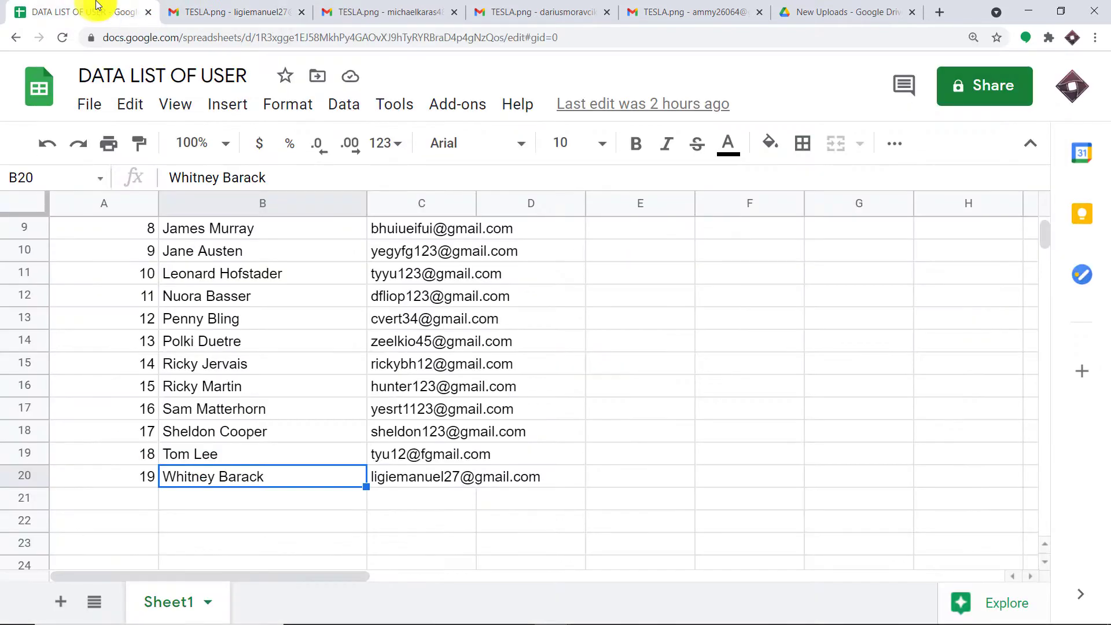
{"action": "scroll", "coordinate": [551, 275], "scroll_direction": "up", "scroll_amount": 3}
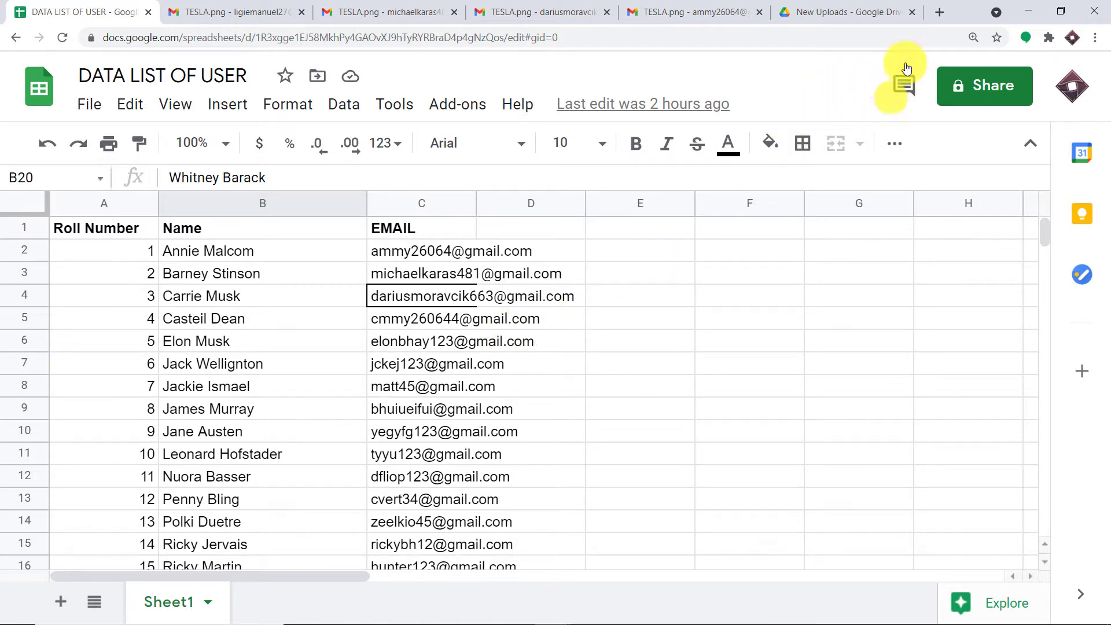
- Go to pabbly.com in a new browser tab, sign in, and access the Connect application
{"action": "left_click", "coordinate": [940, 10]}
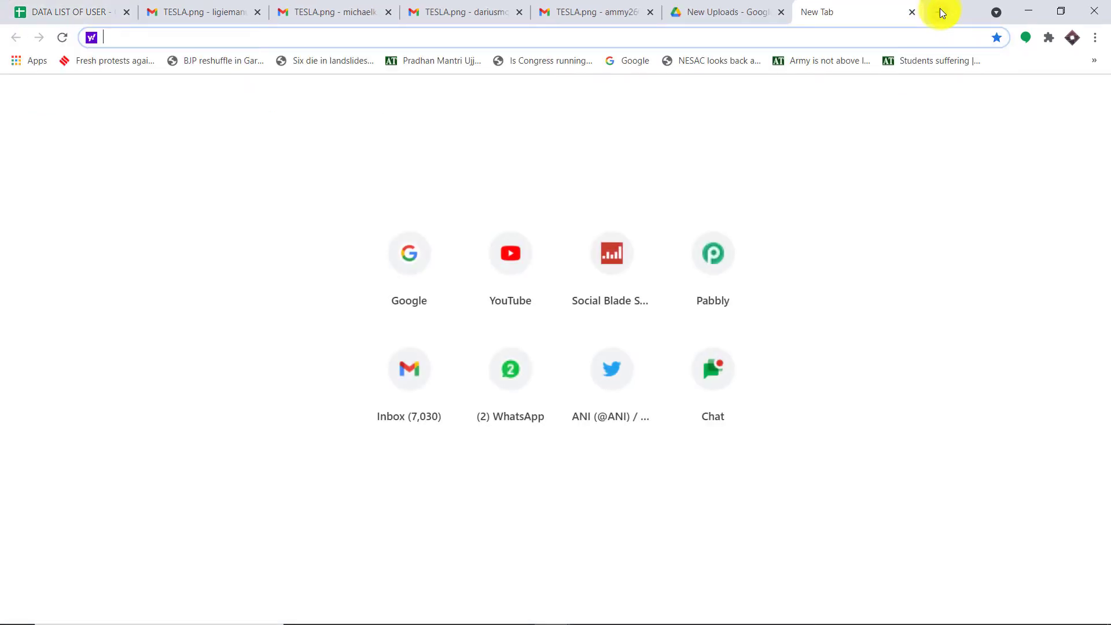
{"action": "type", "text": "pabbly.com"}
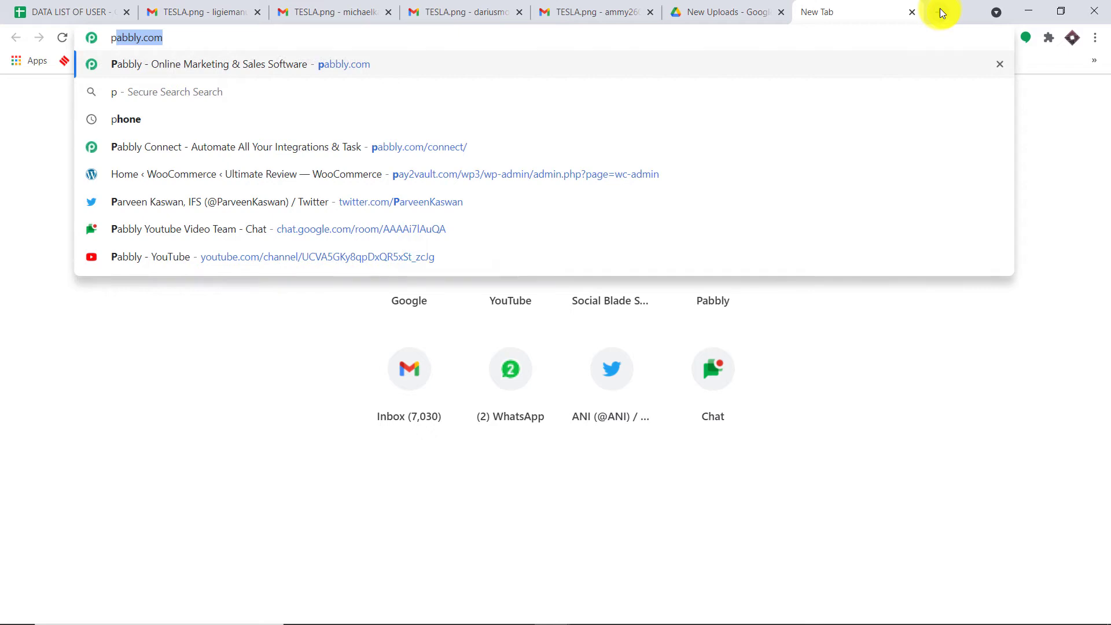
{"action": "key", "text": "Return"}
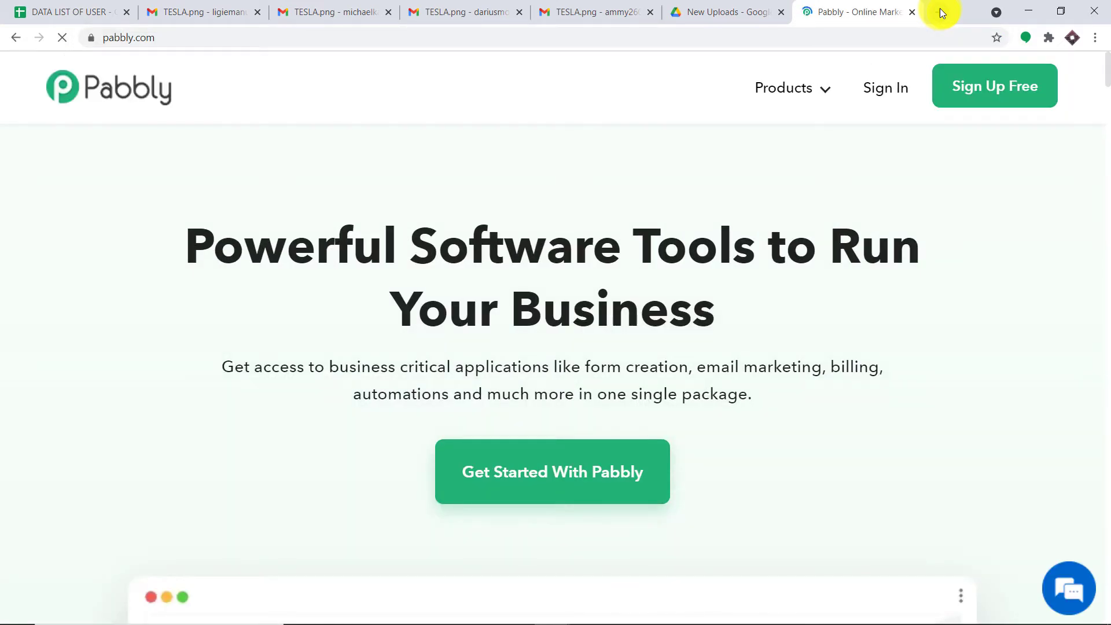
{"action": "left_click", "coordinate": [895, 88]}
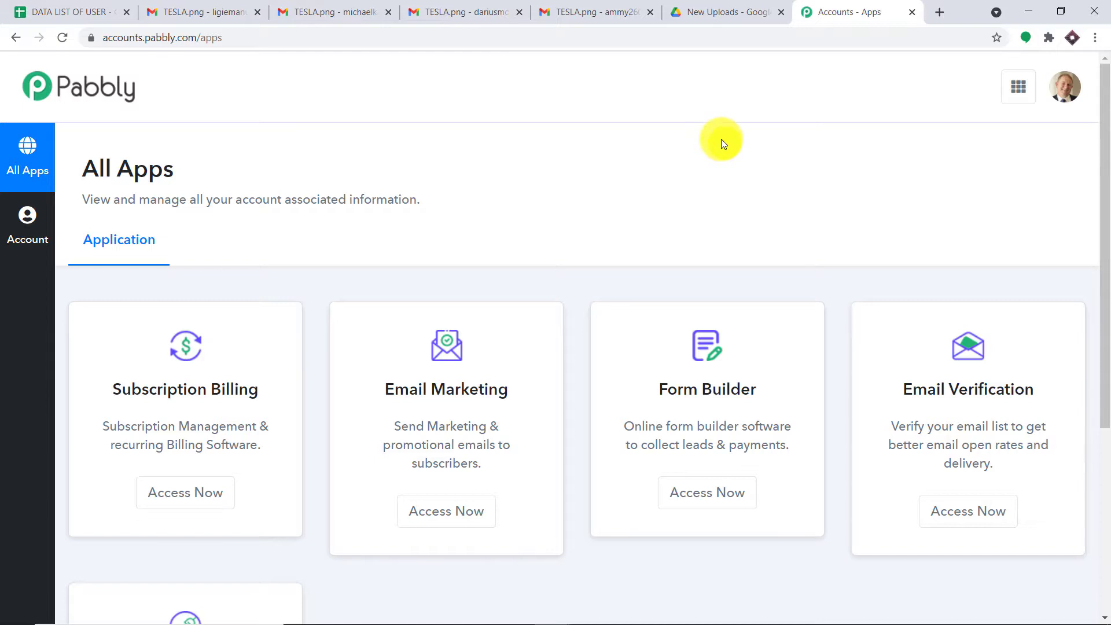
{"action": "scroll", "coordinate": [722, 142], "scroll_direction": "down", "scroll_amount": 5}
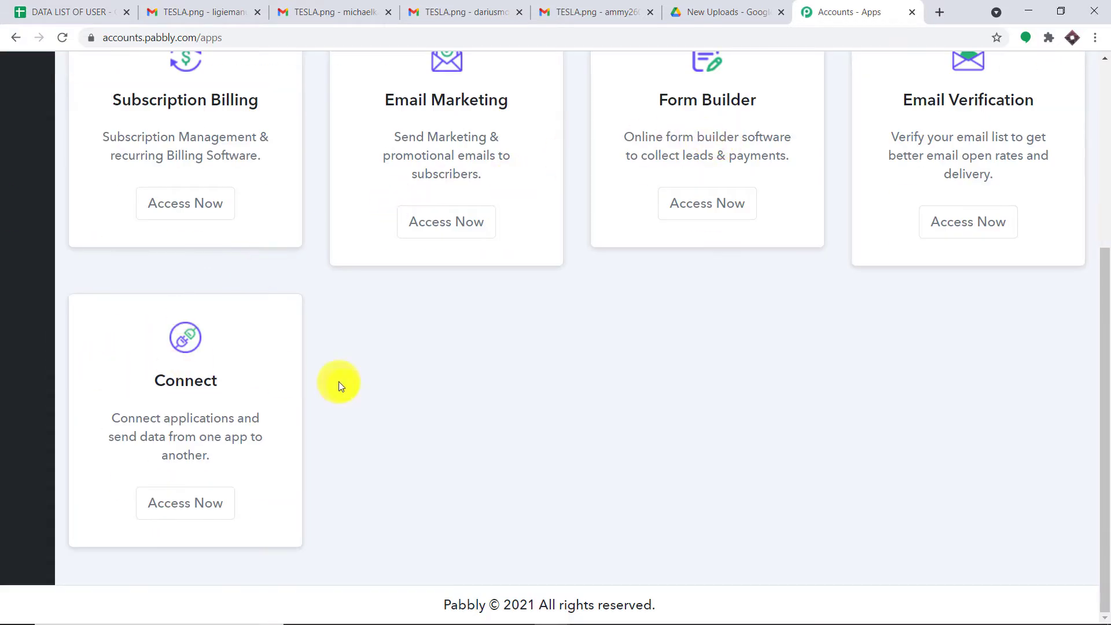
{"action": "left_click", "coordinate": [188, 502]}
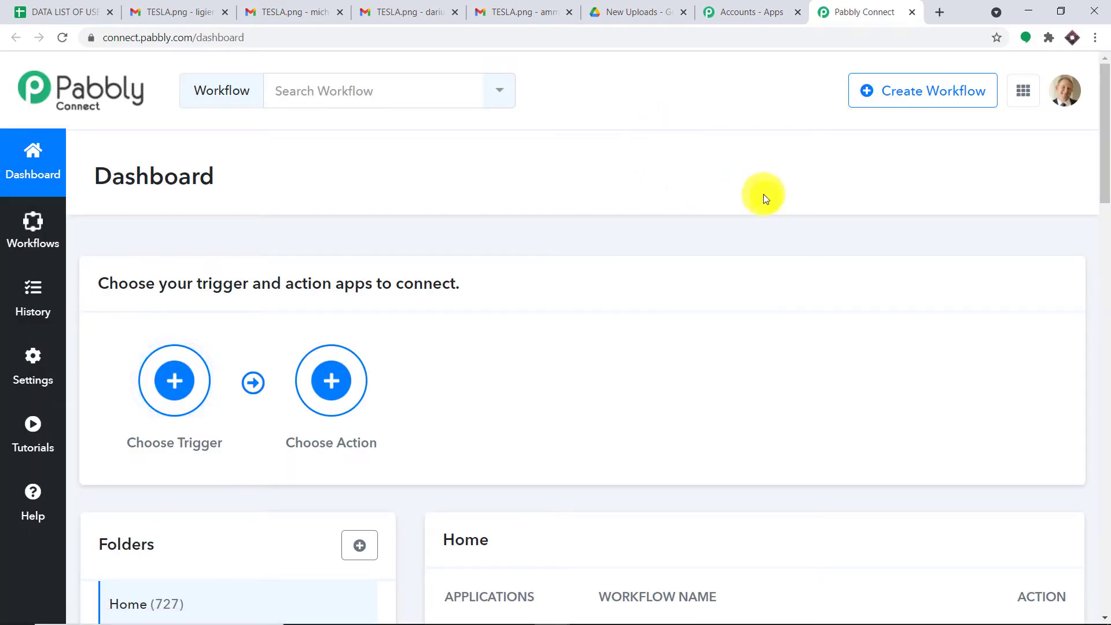
- Turn off the existing "Google Drive" workflow in the dashboard's Home folder
{"action": "scroll", "coordinate": [763, 194], "scroll_direction": "down", "scroll_amount": 3}
{"action": "scroll", "coordinate": [767, 197], "scroll_direction": "up", "scroll_amount": 3}
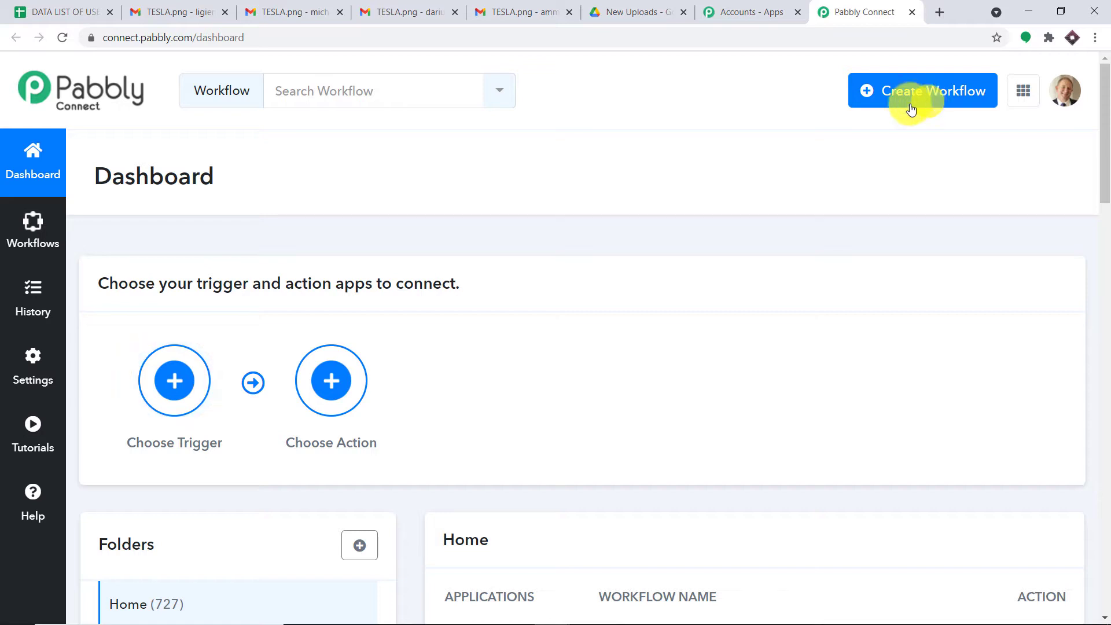
{"action": "scroll", "coordinate": [719, 189], "scroll_direction": "down", "scroll_amount": 5}
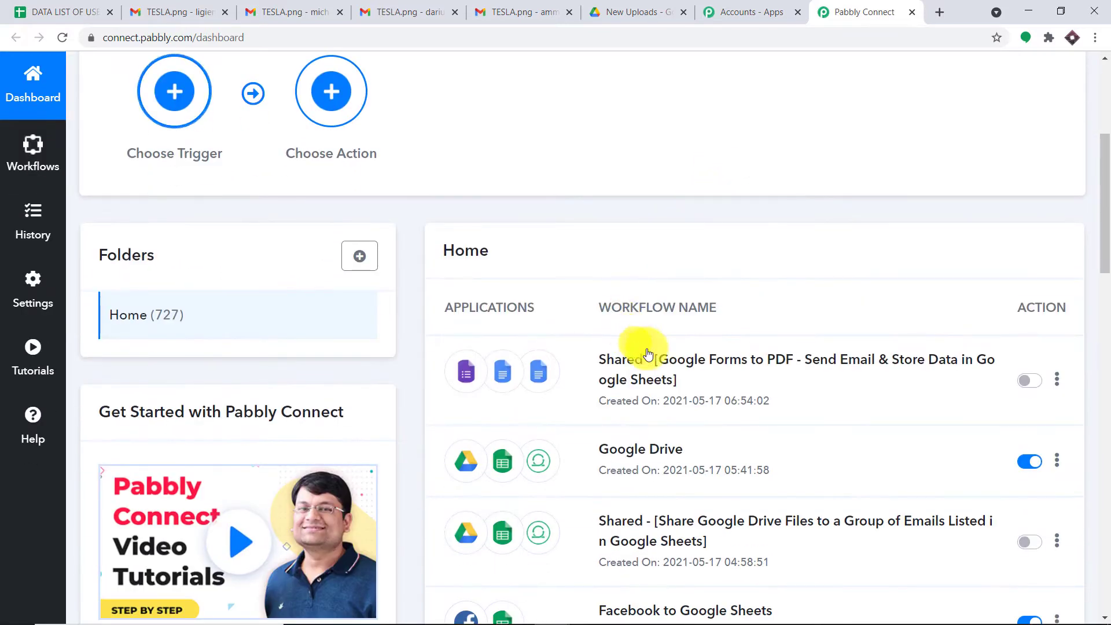
{"action": "scroll", "coordinate": [643, 353], "scroll_direction": "down", "scroll_amount": 1}
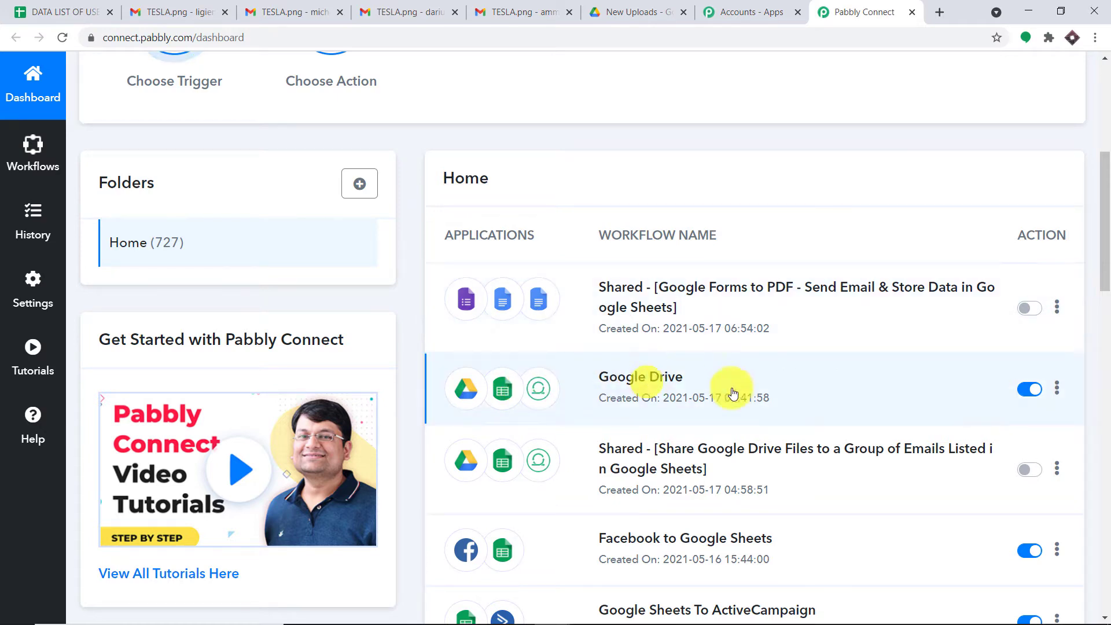
{"action": "left_click", "coordinate": [1020, 388]}
{"action": "scroll", "coordinate": [972, 319], "scroll_direction": "up", "scroll_amount": 5}
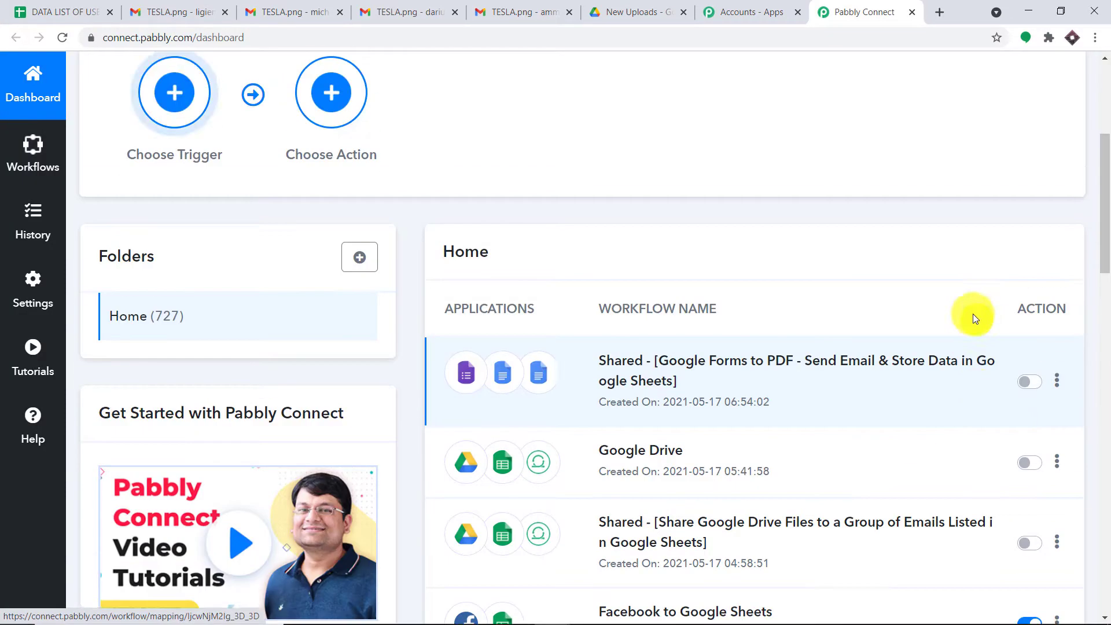
- Create a new workflow named "Google Drive to Google Sheets To Gmail (Send Email)"
{"action": "scroll", "coordinate": [926, 249], "scroll_direction": "down", "scroll_amount": 5}
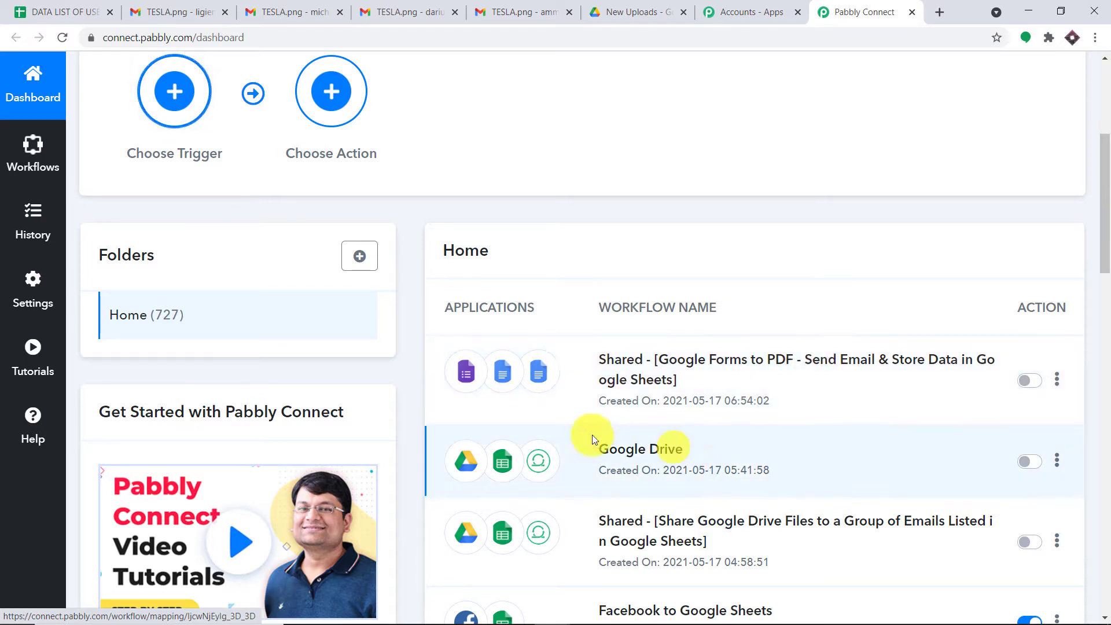
{"action": "scroll", "coordinate": [1096, 159], "scroll_direction": "up", "scroll_amount": 5}
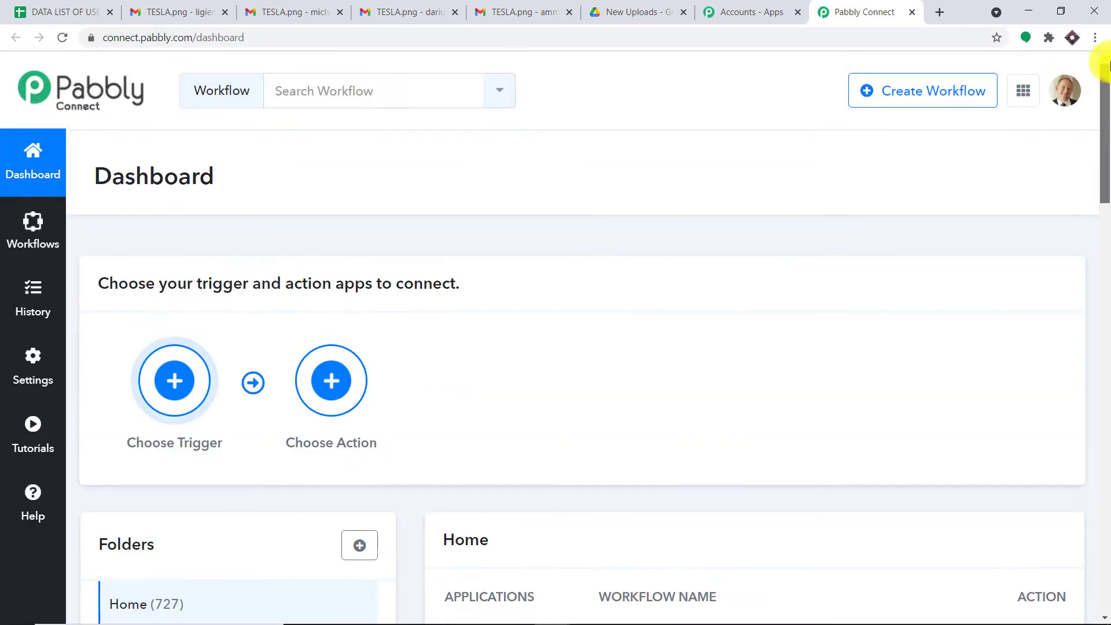
{"action": "left_click", "coordinate": [925, 98]}
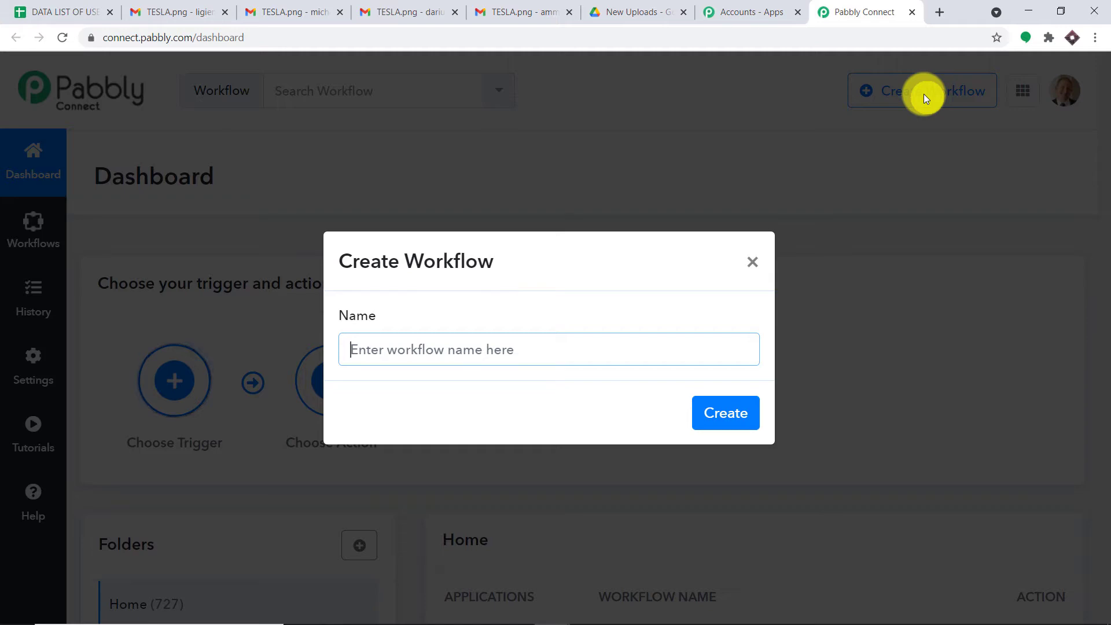
{"action": "type", "text": "G"}
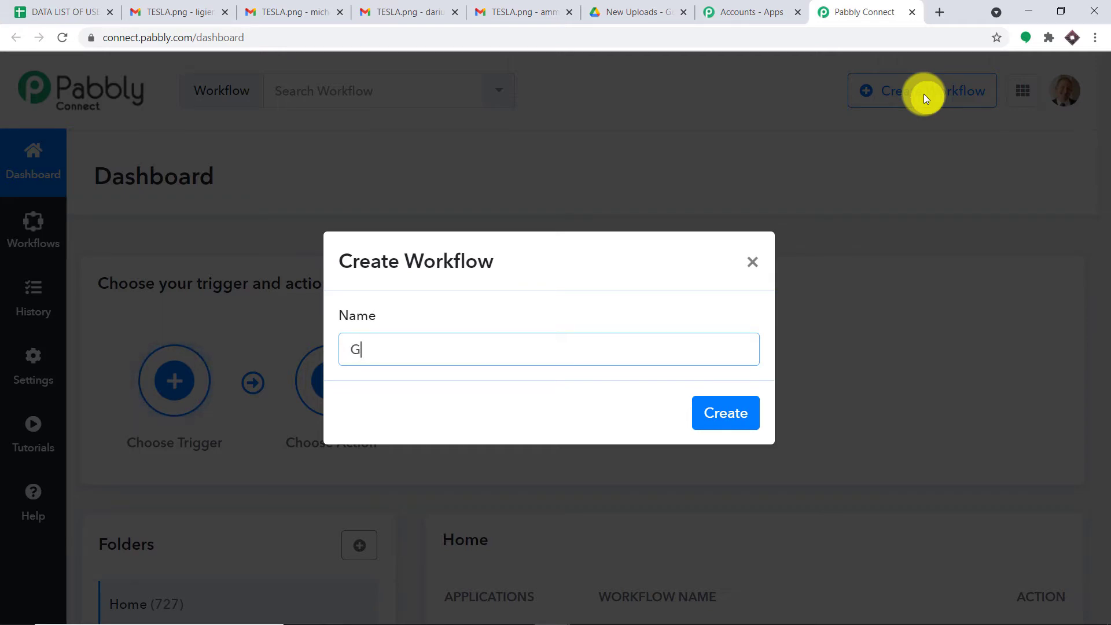
{"action": "type", "text": "oogle Drive to Goog"}
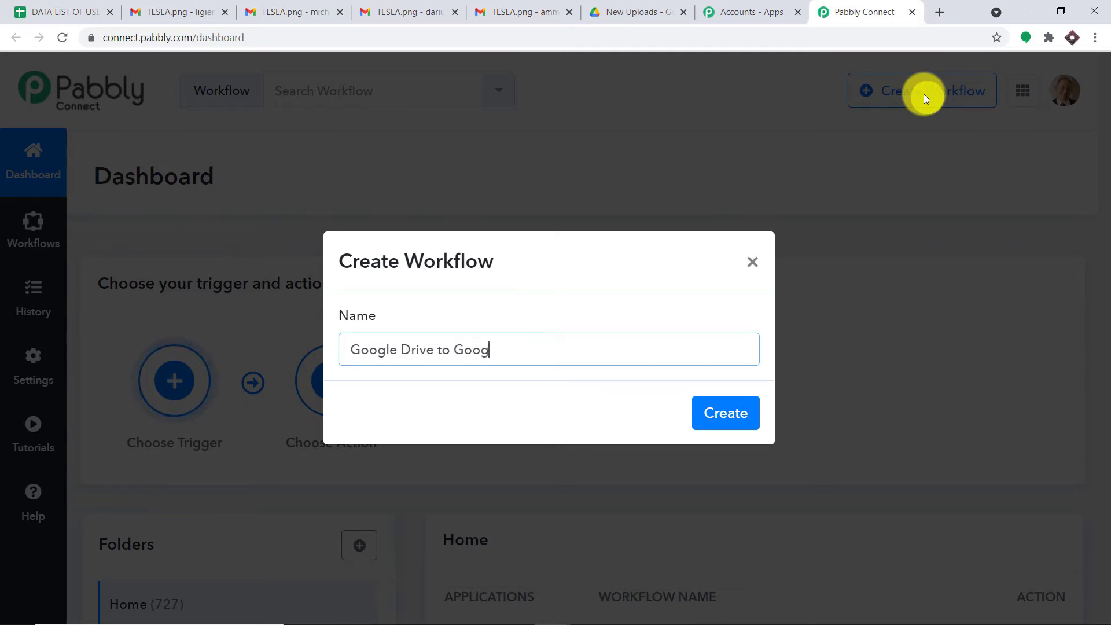
{"action": "type", "text": "le Sheets To Gmail "}
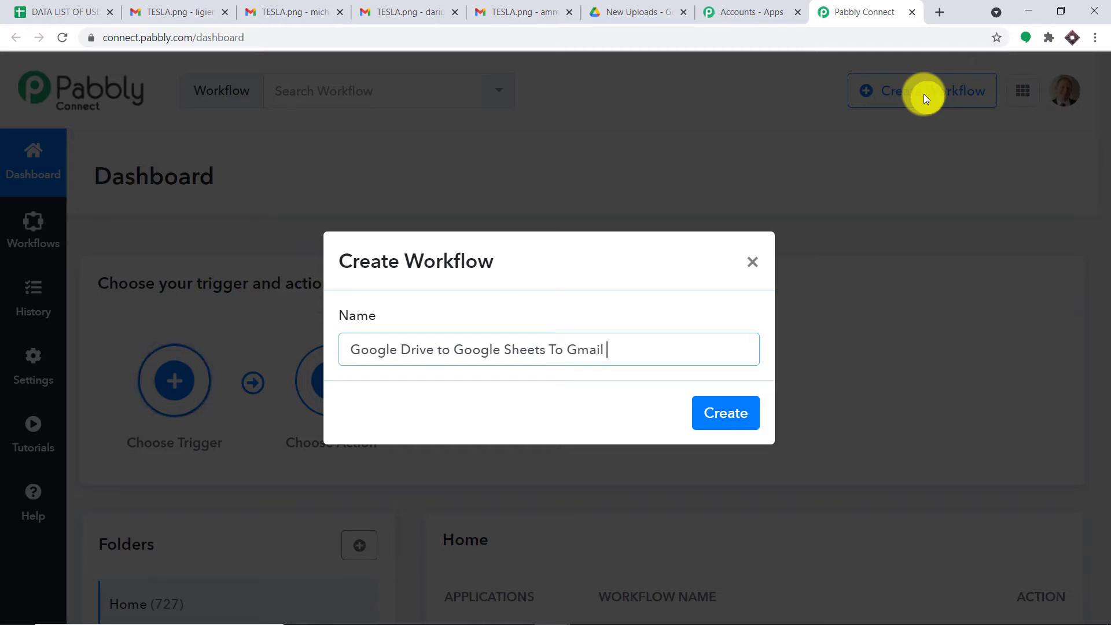
{"action": "type", "text": "(Send Email)"}
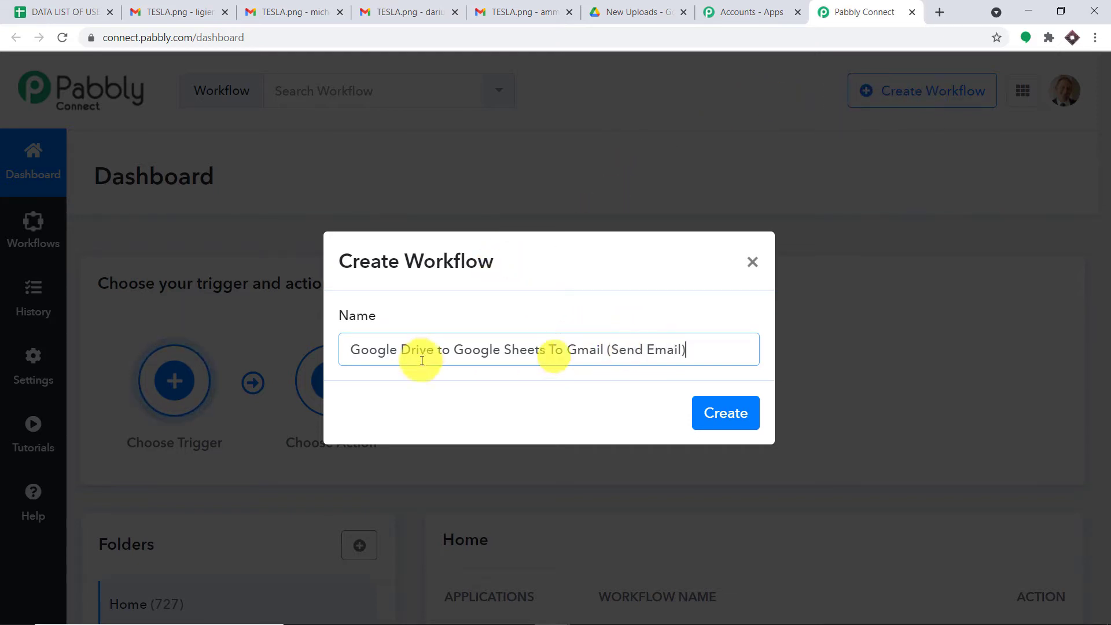
{"action": "left_click", "coordinate": [727, 411]}
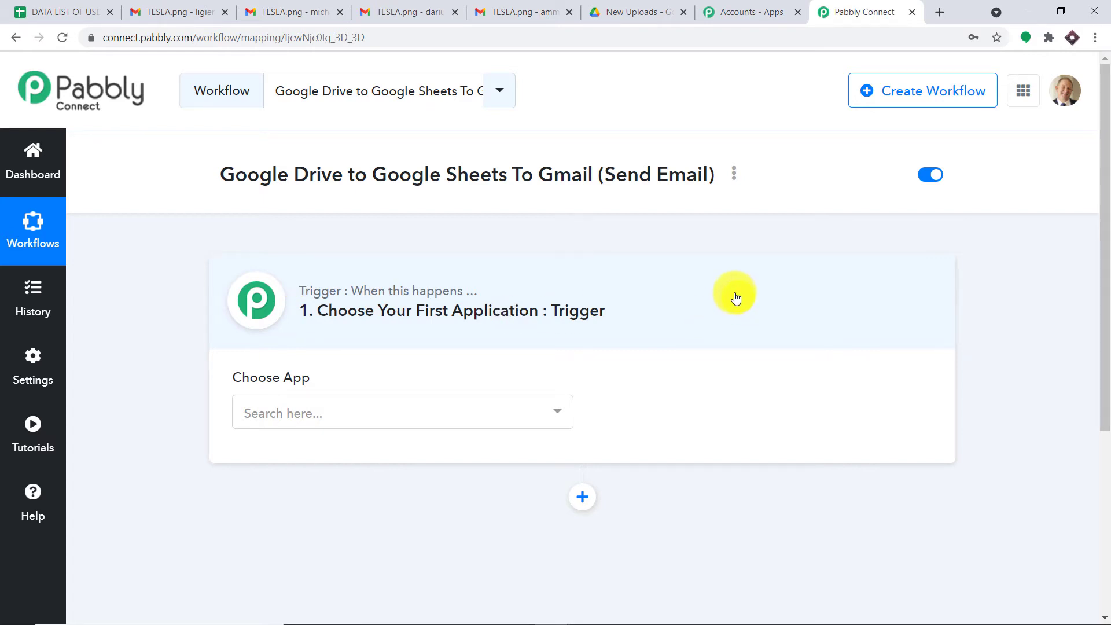
- Set the workflow's trigger app to Google Drive with the trigger event New File In Specific Folder
{"action": "left_click", "coordinate": [412, 412]}
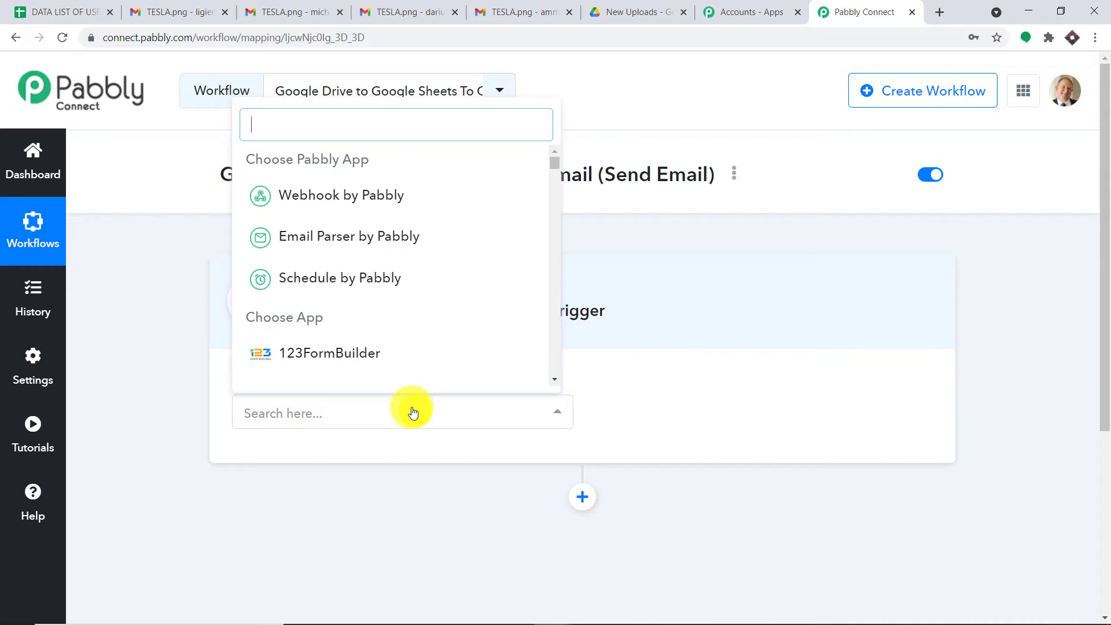
{"action": "type", "text": "google drive"}
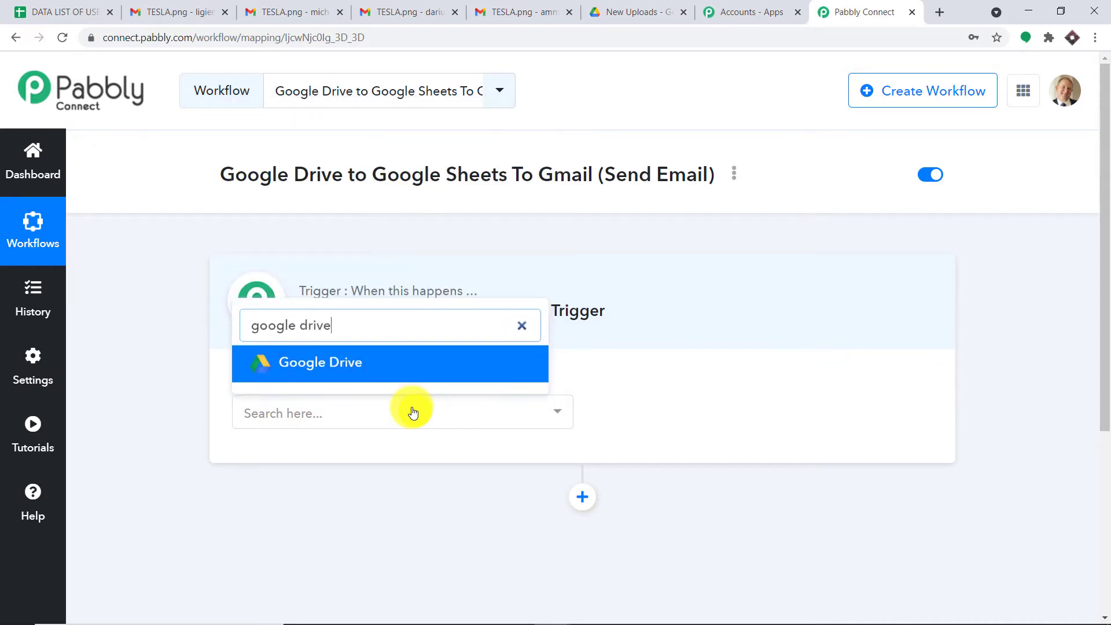
{"action": "left_click", "coordinate": [405, 369]}
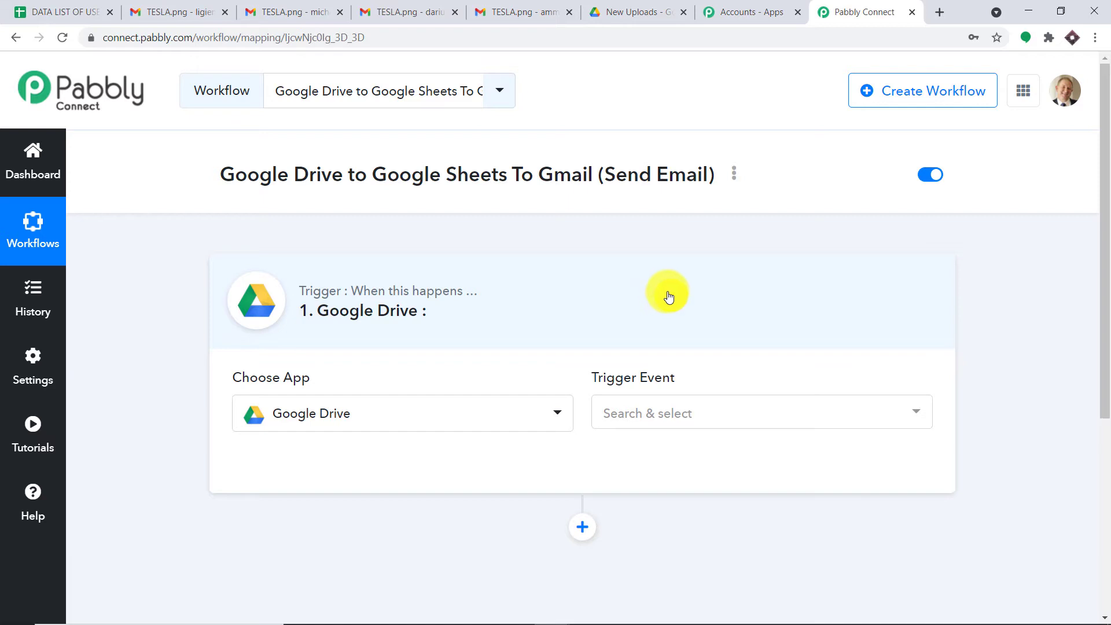
{"action": "left_click", "coordinate": [680, 415]}
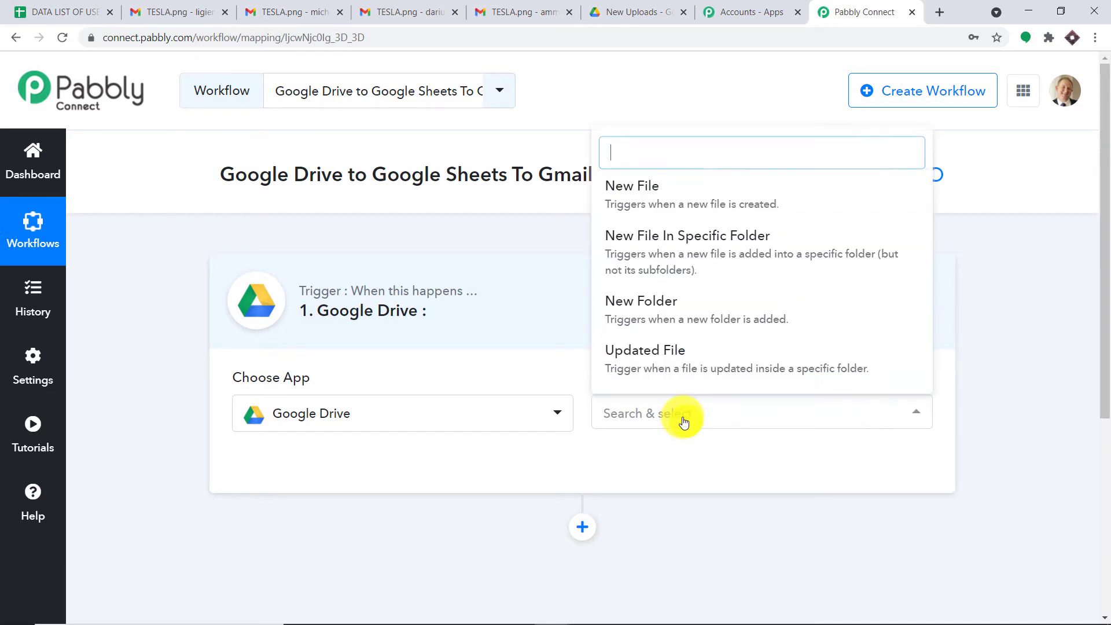
{"action": "scroll", "coordinate": [734, 315], "scroll_direction": "down", "scroll_amount": 1}
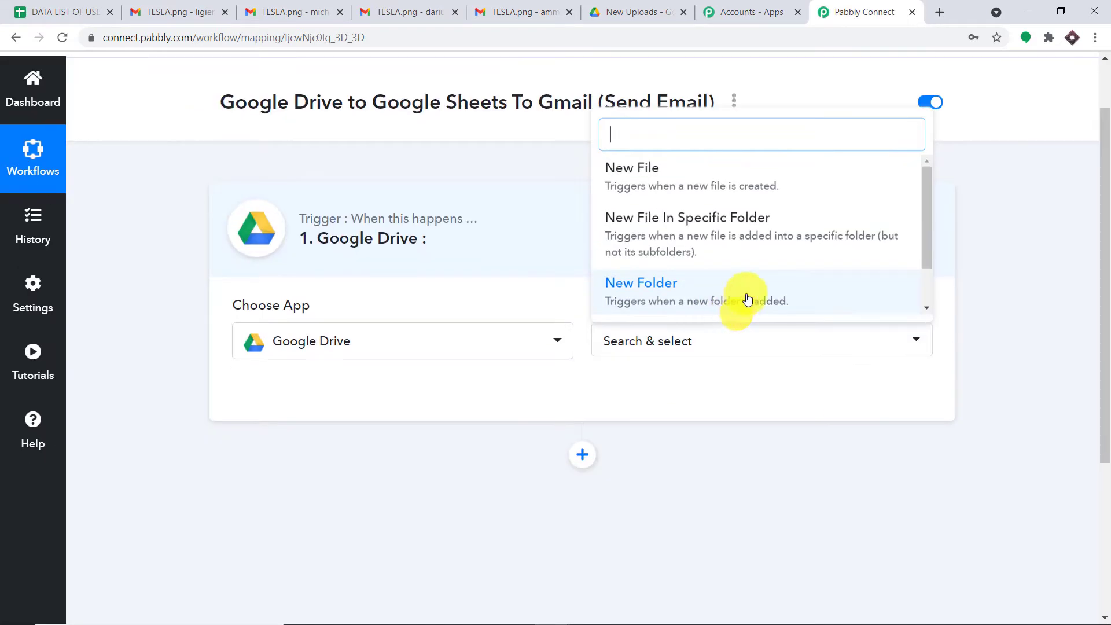
{"action": "scroll", "coordinate": [766, 266], "scroll_direction": "down", "scroll_amount": 1}
{"action": "scroll", "coordinate": [766, 266], "scroll_direction": "up", "scroll_amount": 1}
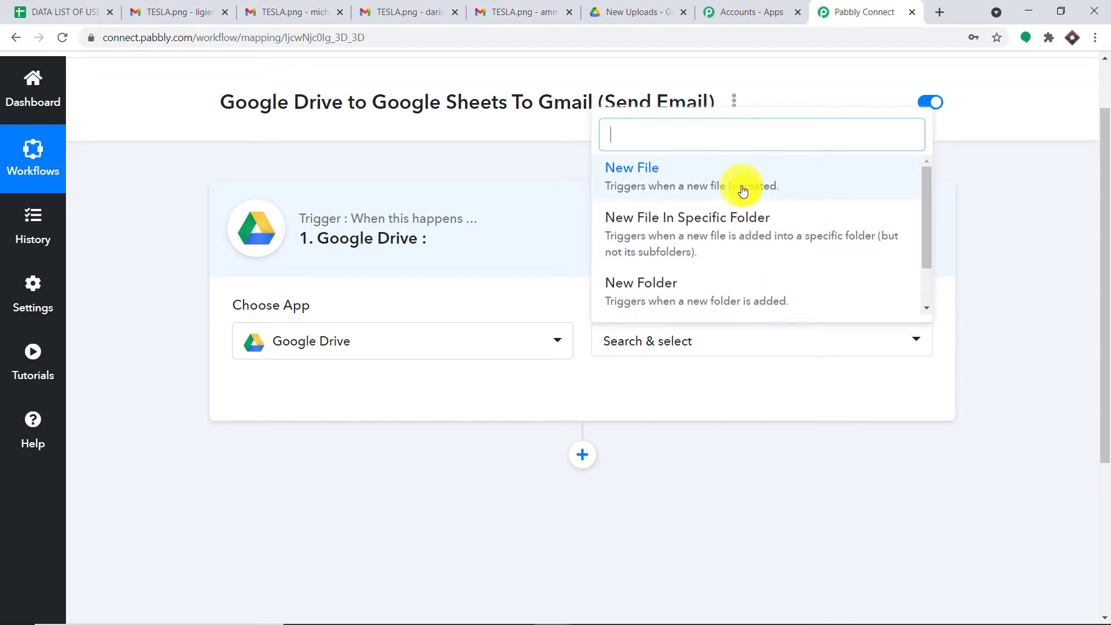
{"action": "left_click", "coordinate": [745, 226]}
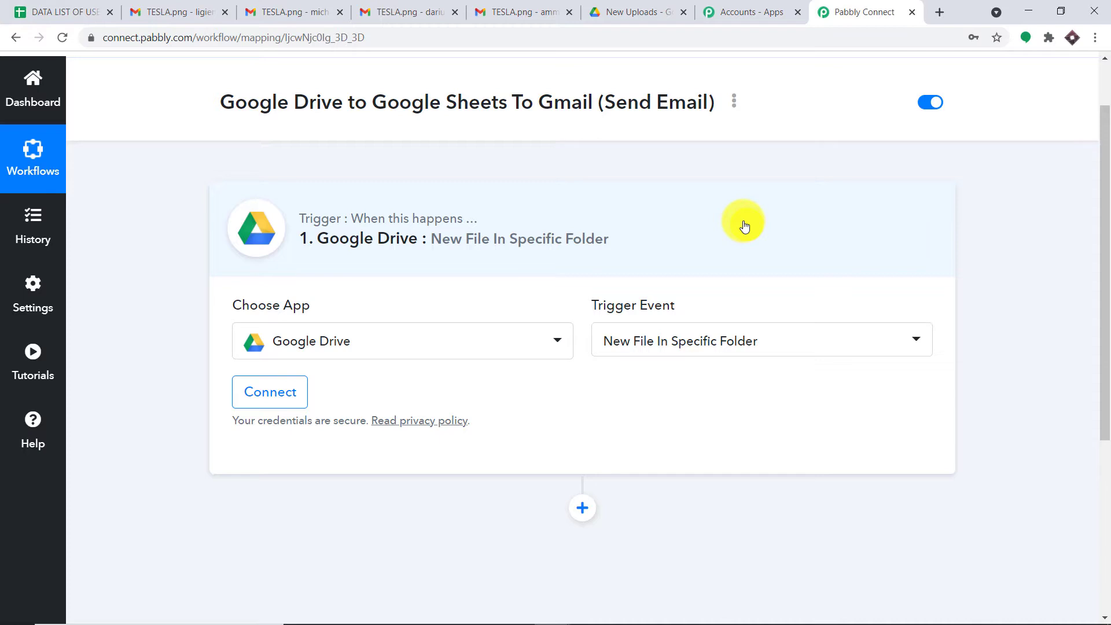
- Connect the trigger step to Google Drive through a new connection, authorizing access with the first listed Google account
{"action": "left_click", "coordinate": [293, 396]}
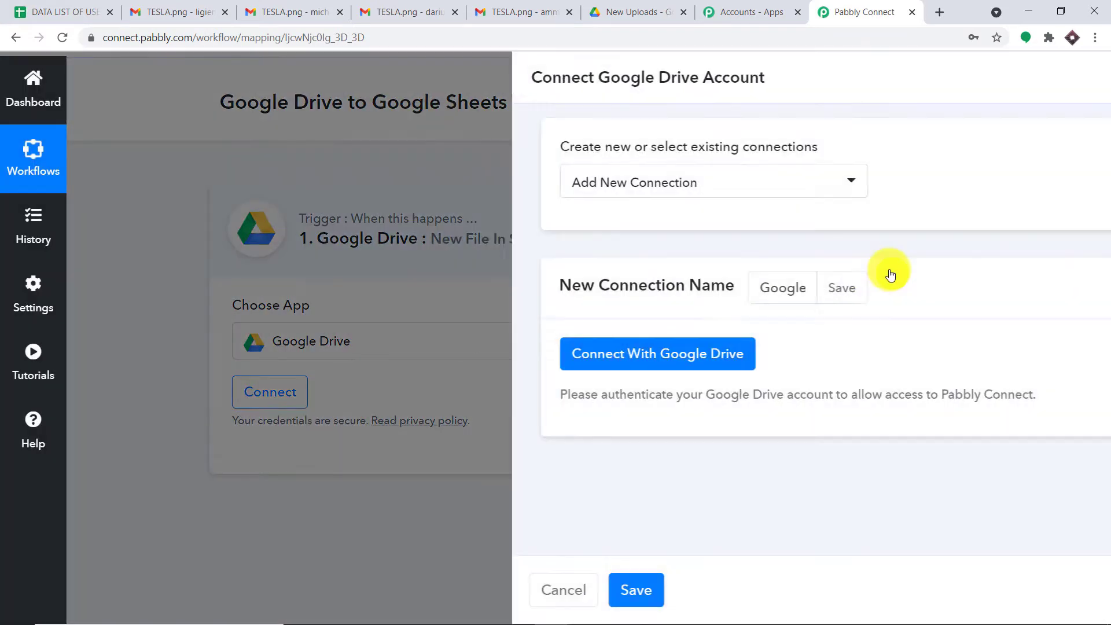
{"action": "left_click", "coordinate": [494, 356]}
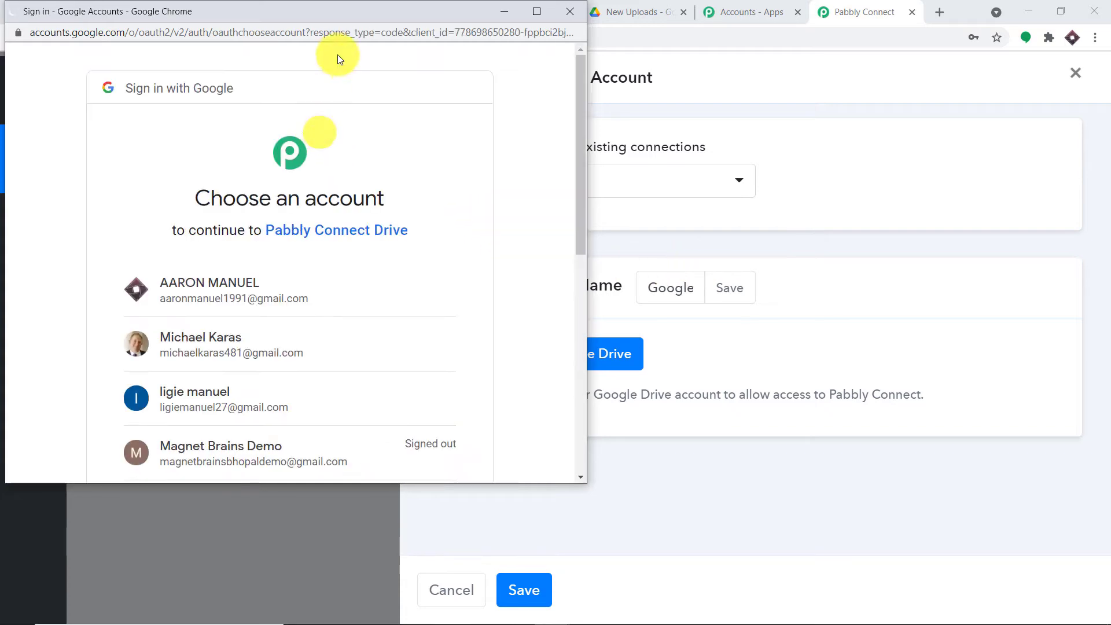
{"action": "left_click_drag", "start_coordinate": [346, 15], "coordinate": [895, 46]}
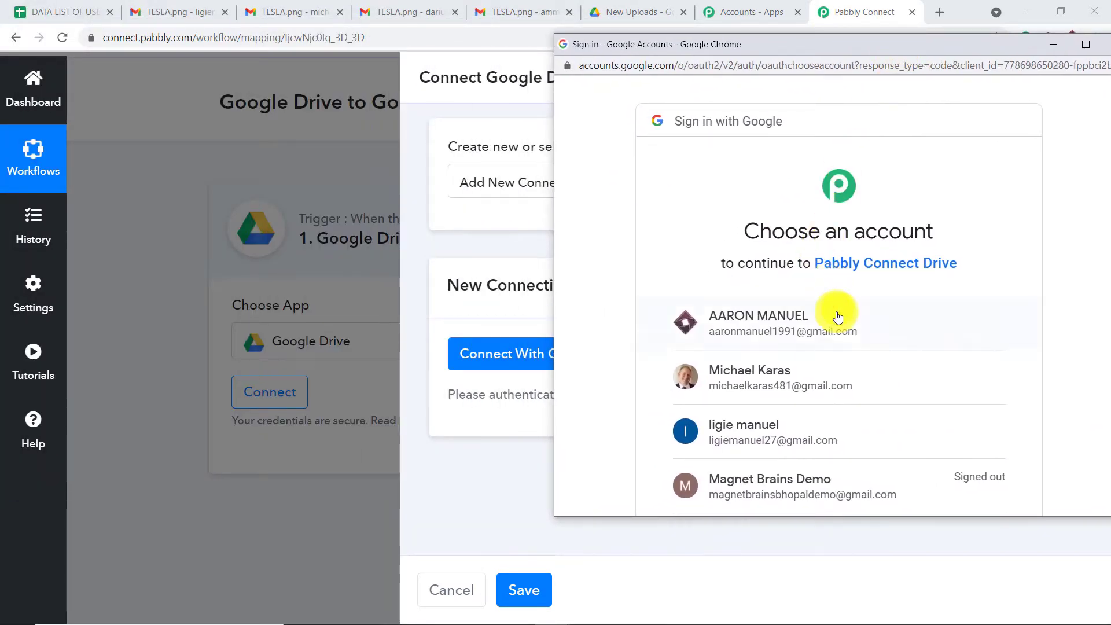
{"action": "scroll", "coordinate": [838, 320], "scroll_direction": "down", "scroll_amount": 5}
{"action": "scroll", "coordinate": [839, 322], "scroll_direction": "up", "scroll_amount": 5}
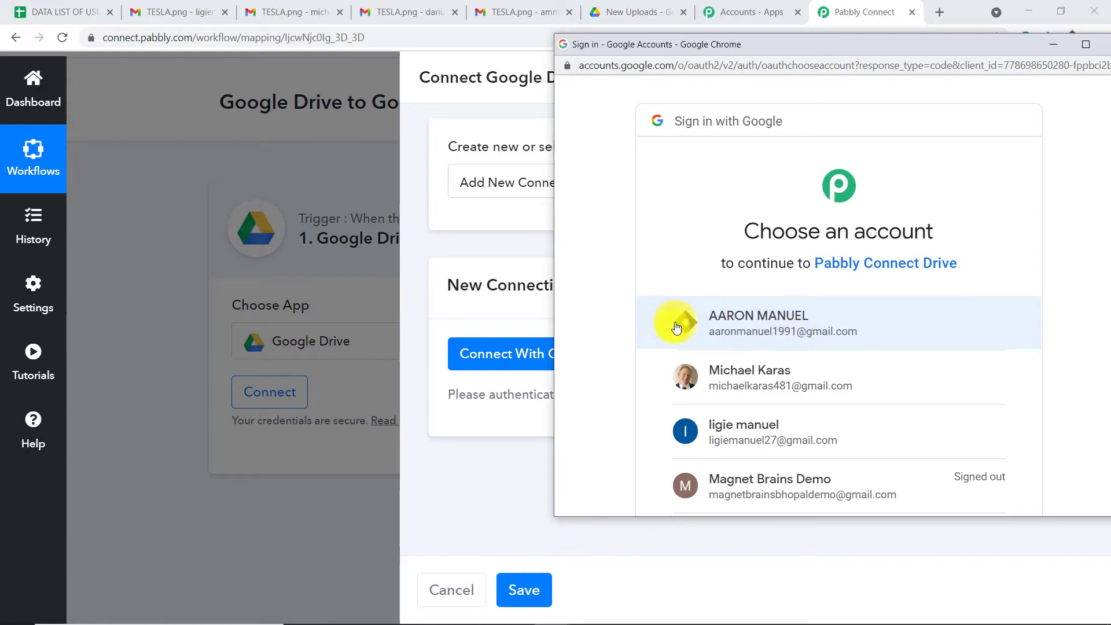
{"action": "left_click", "coordinate": [772, 327]}
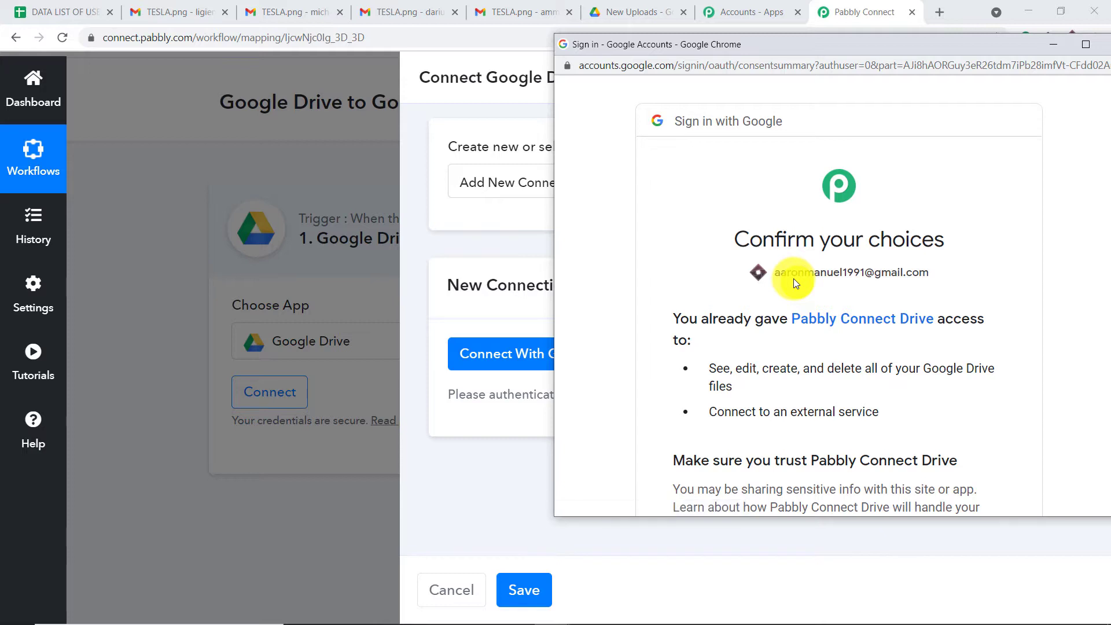
{"action": "left_click_drag", "start_coordinate": [838, 44], "coordinate": [688, 30]}
{"action": "scroll", "coordinate": [764, 116], "scroll_direction": "down", "scroll_amount": 5}
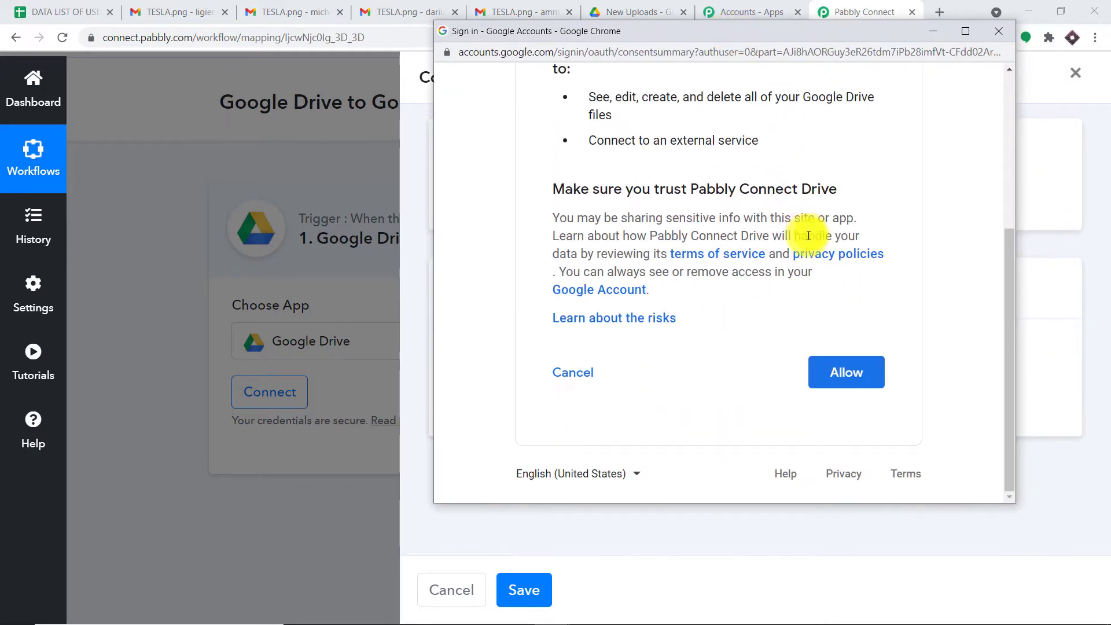
{"action": "left_click", "coordinate": [852, 375]}
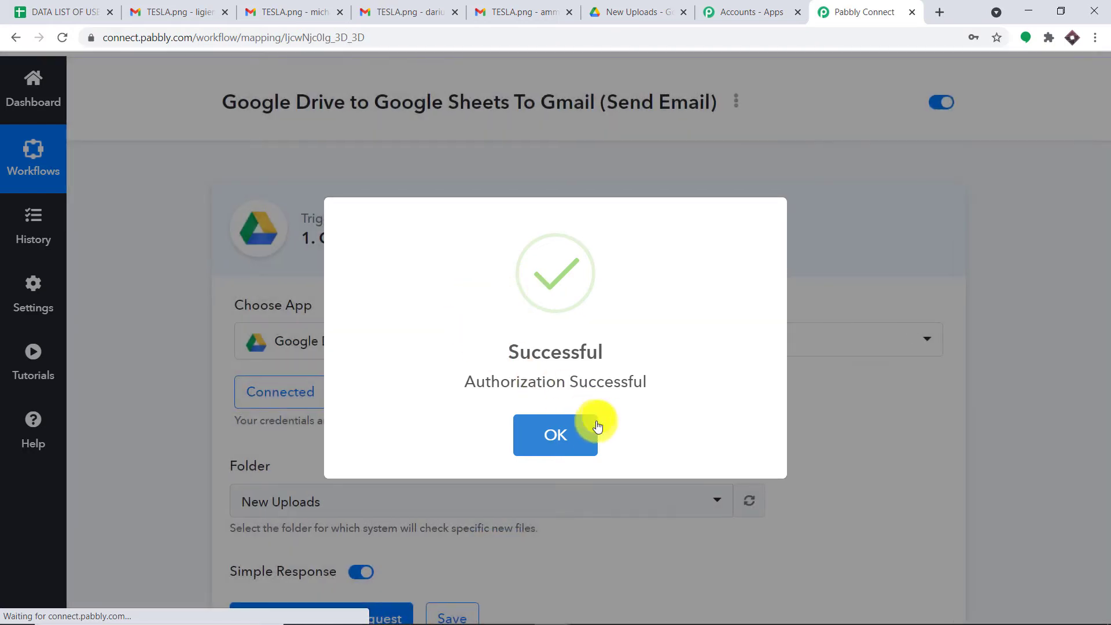
{"action": "left_click", "coordinate": [573, 436]}
{"action": "scroll", "coordinate": [602, 354], "scroll_direction": "down", "scroll_amount": 2}
{"action": "scroll", "coordinate": [608, 355], "scroll_direction": "down", "scroll_amount": 1}
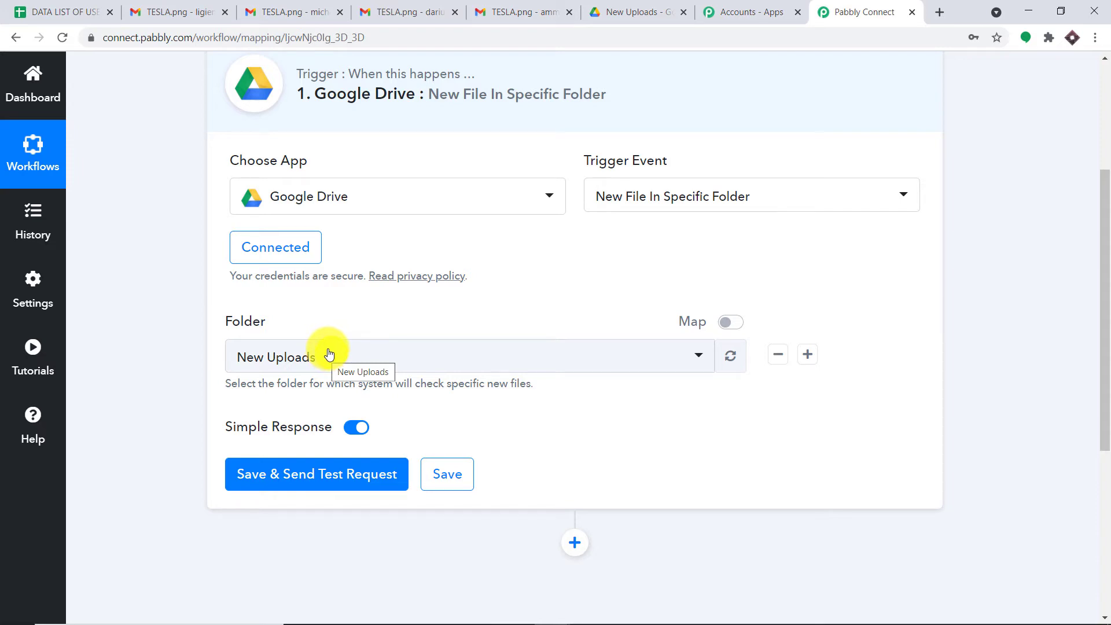
- Switch to Google Drive and create a folder named "NEW FILES FOLDER UPLOAD GMAIL" in My Drive
{"action": "left_click", "coordinate": [617, 10]}
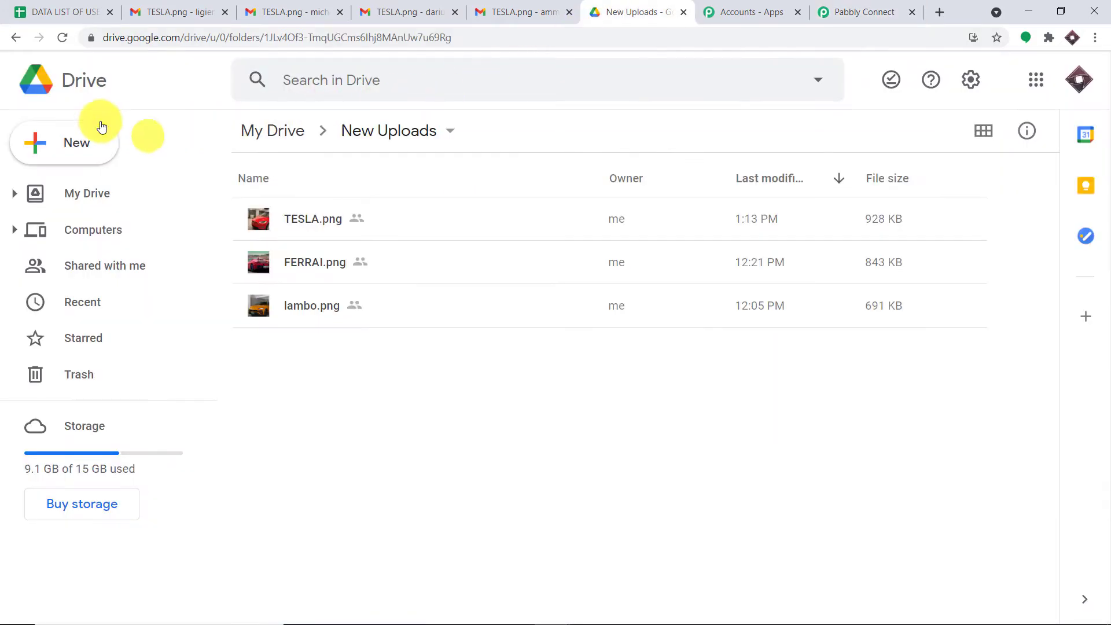
{"action": "left_click", "coordinate": [76, 82]}
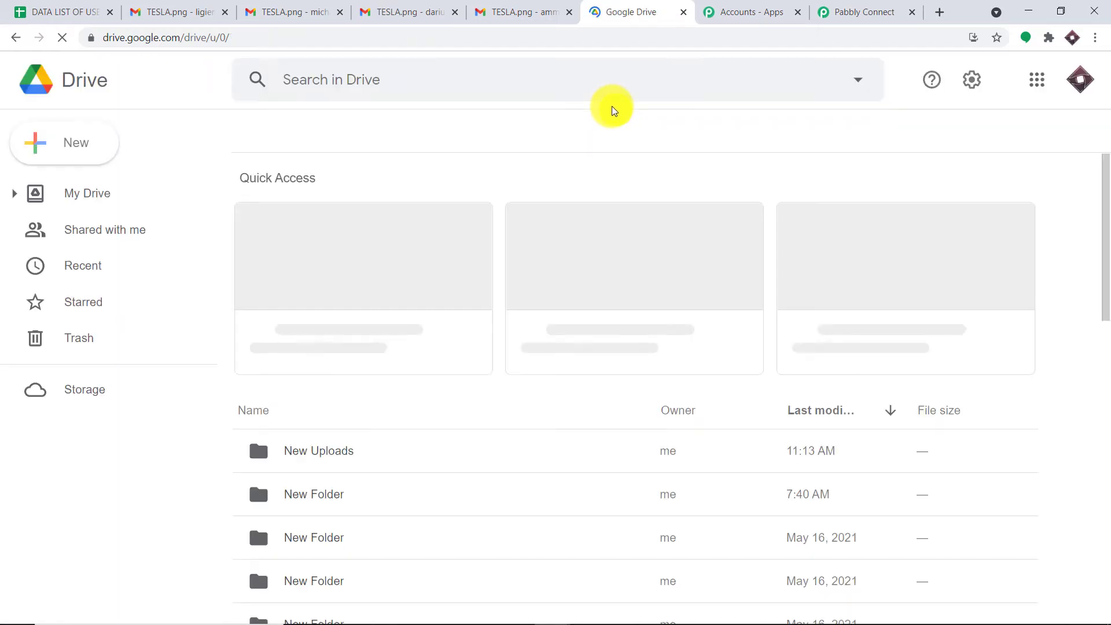
{"action": "left_click", "coordinate": [102, 145]}
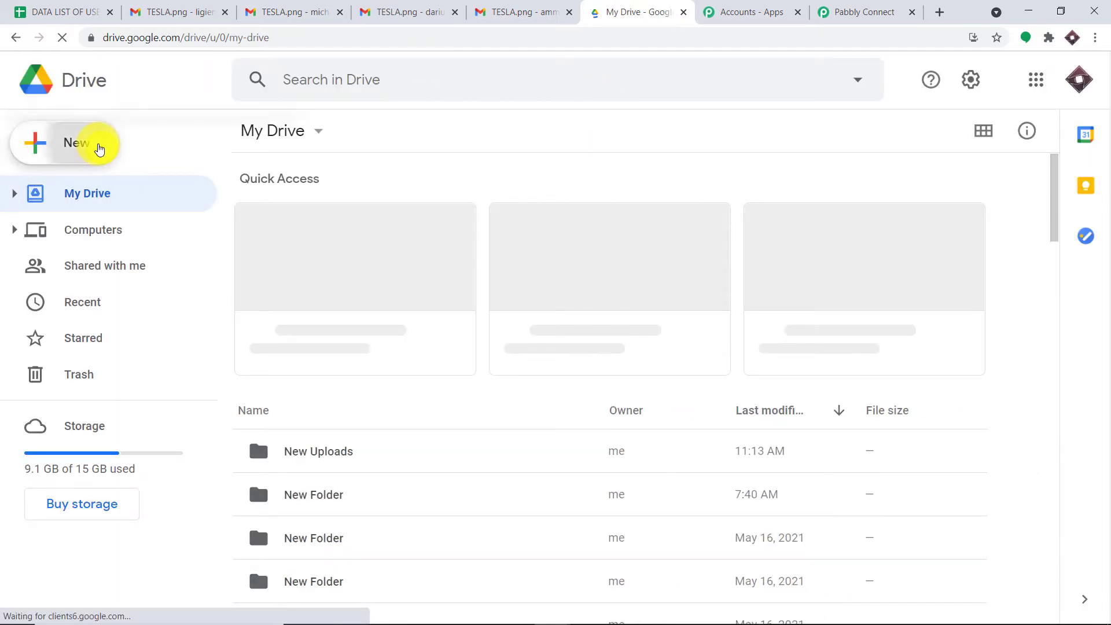
{"action": "left_click", "coordinate": [158, 155]}
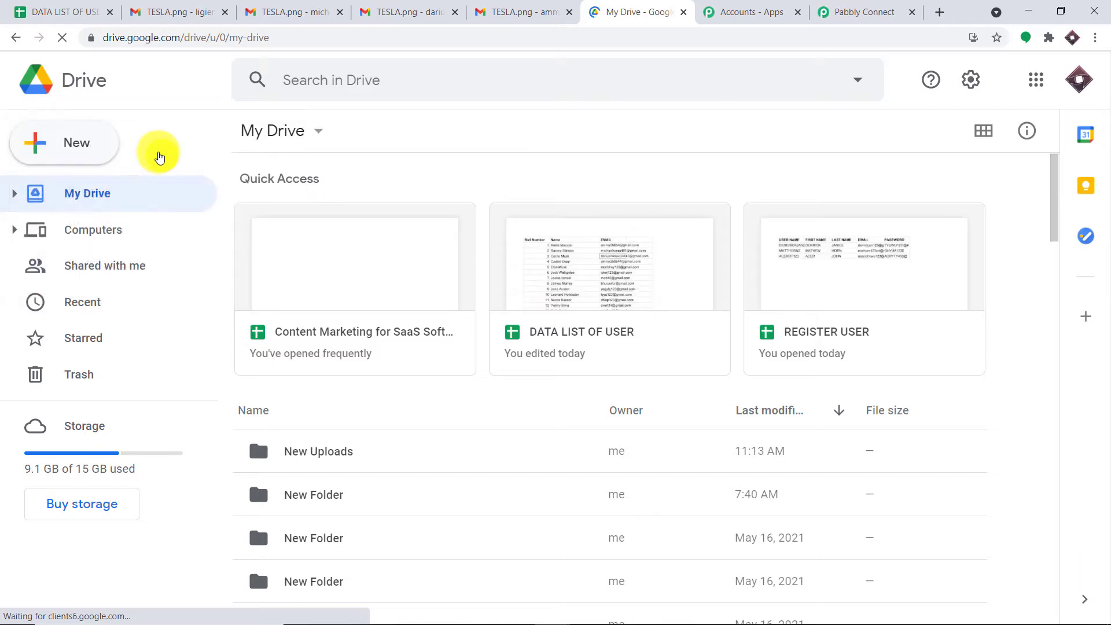
{"action": "key", "text": "BackSpace"}
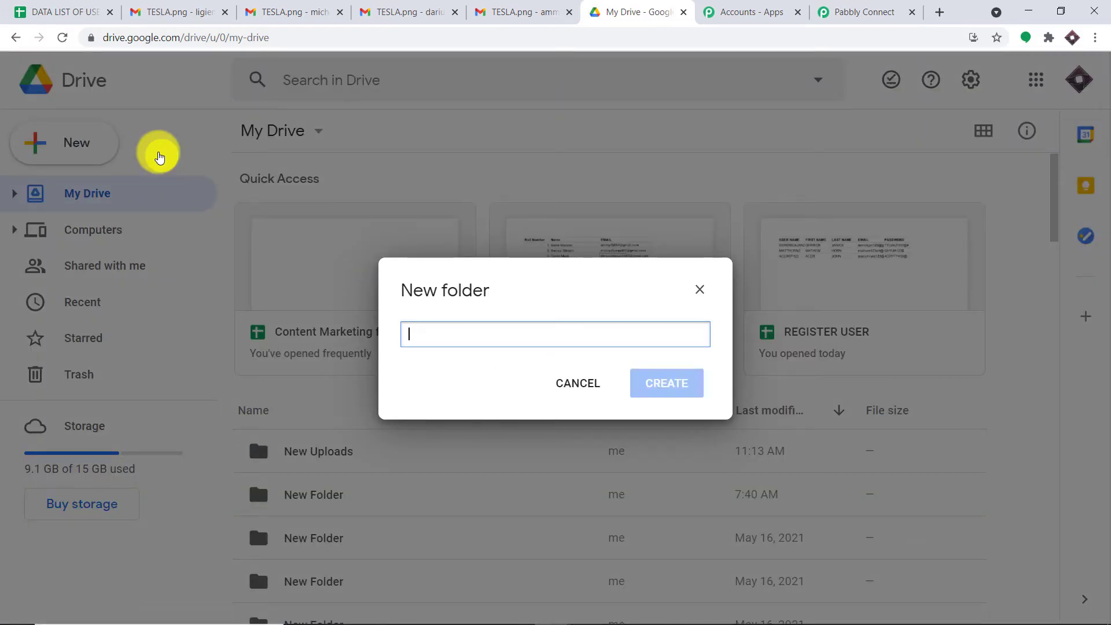
{"action": "type", "text": "NEW"}
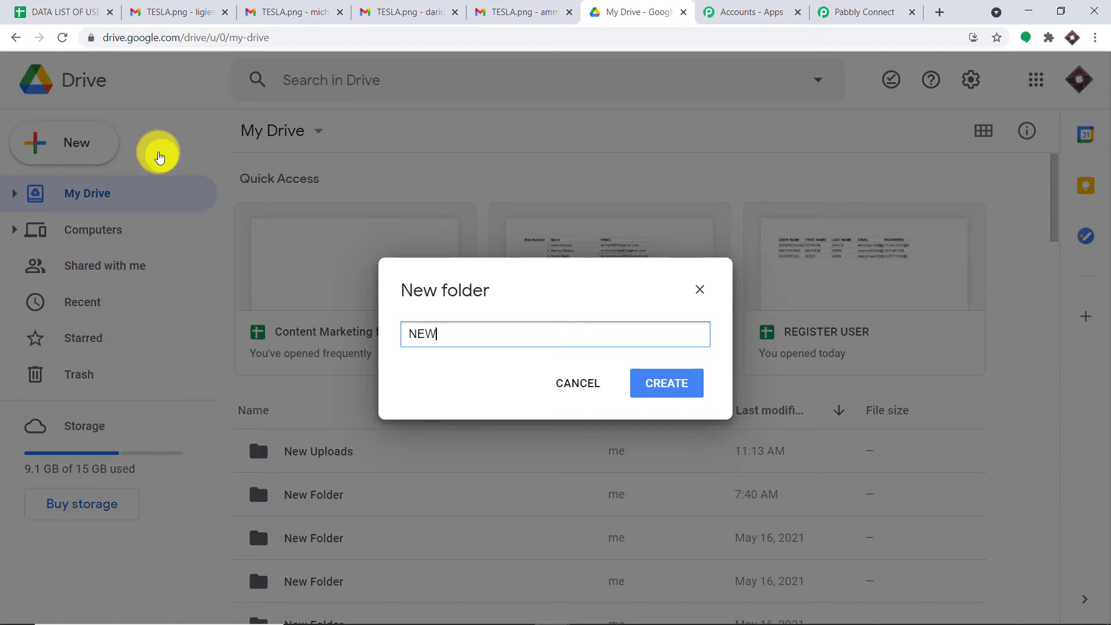
{"action": "type", "text": " FILES FOLDER UPLOAD GMAIL"}
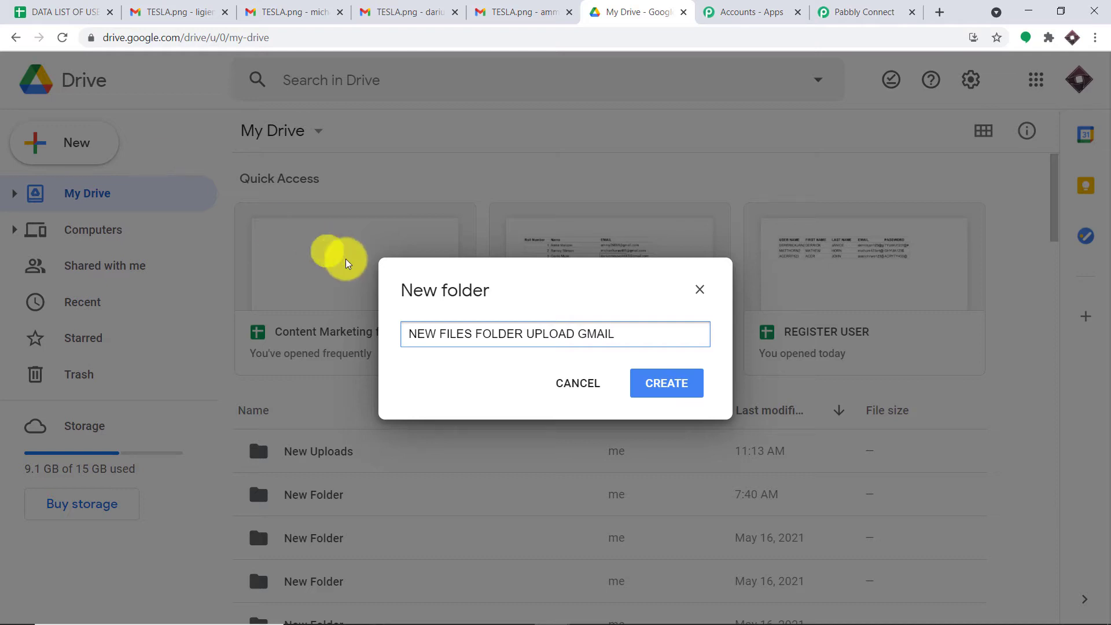
{"action": "left_click", "coordinate": [683, 383]}
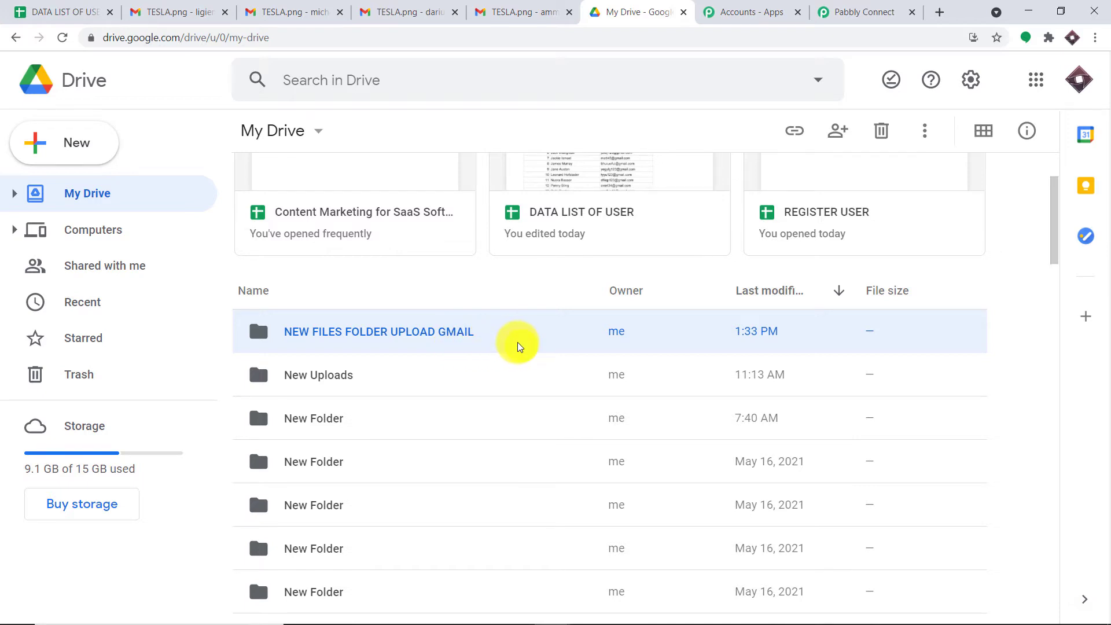
- Back in Pabbly Connect, refresh the trigger's folder list, choose "NEW FILES FOLDER UPLOAD GMAIL", and save with a test request
{"action": "left_click", "coordinate": [894, 7]}
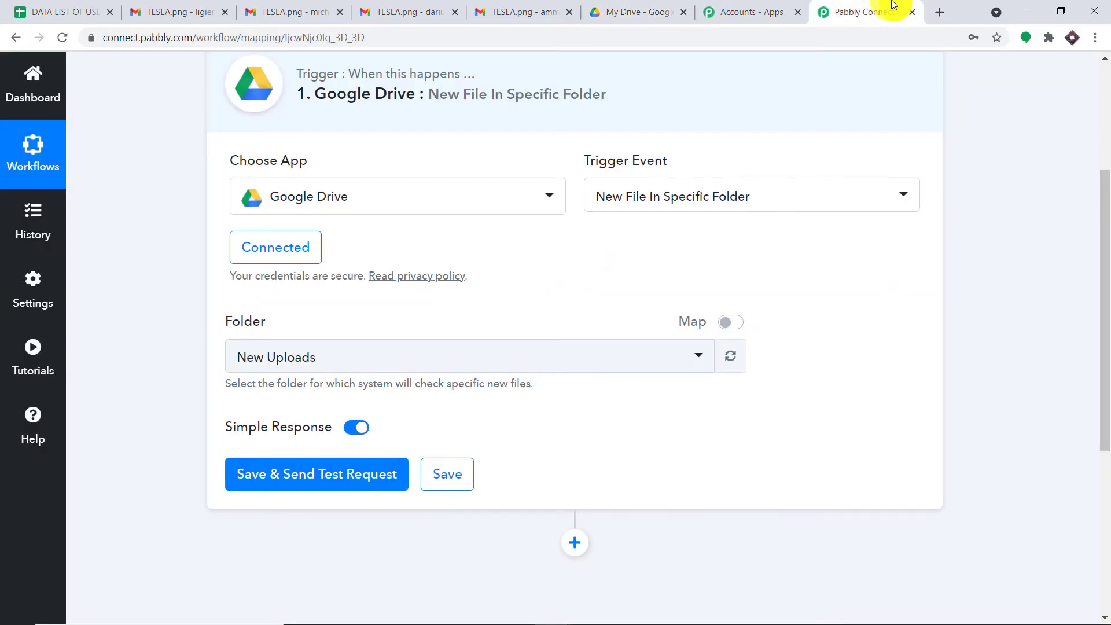
{"action": "left_click", "coordinate": [732, 359]}
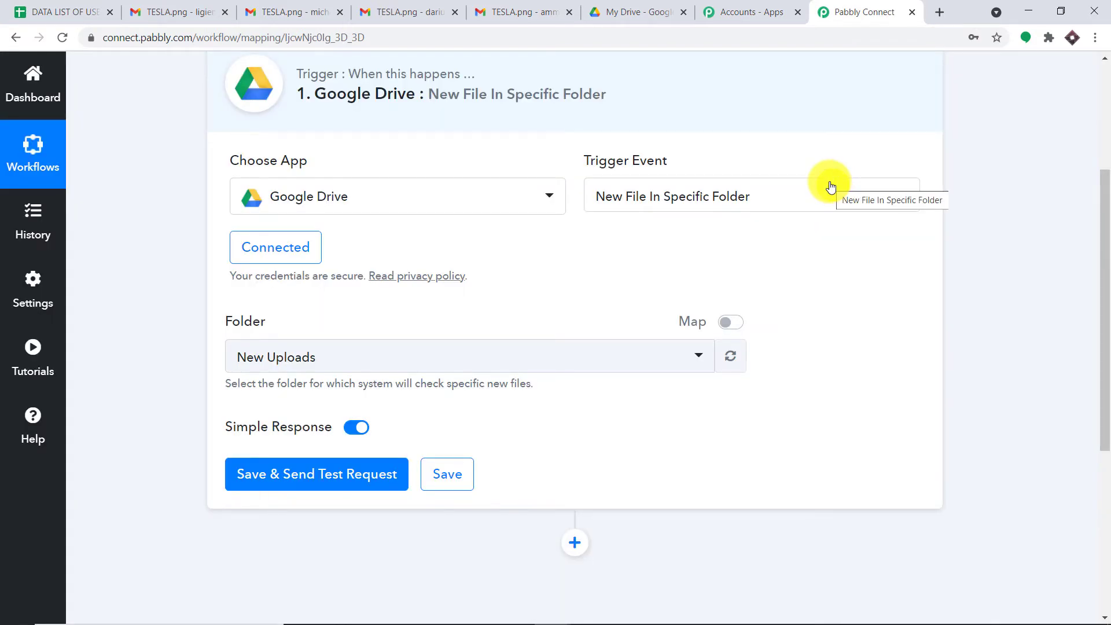
{"action": "scroll", "coordinate": [831, 186], "scroll_direction": "down", "scroll_amount": 1}
{"action": "left_click", "coordinate": [621, 290]}
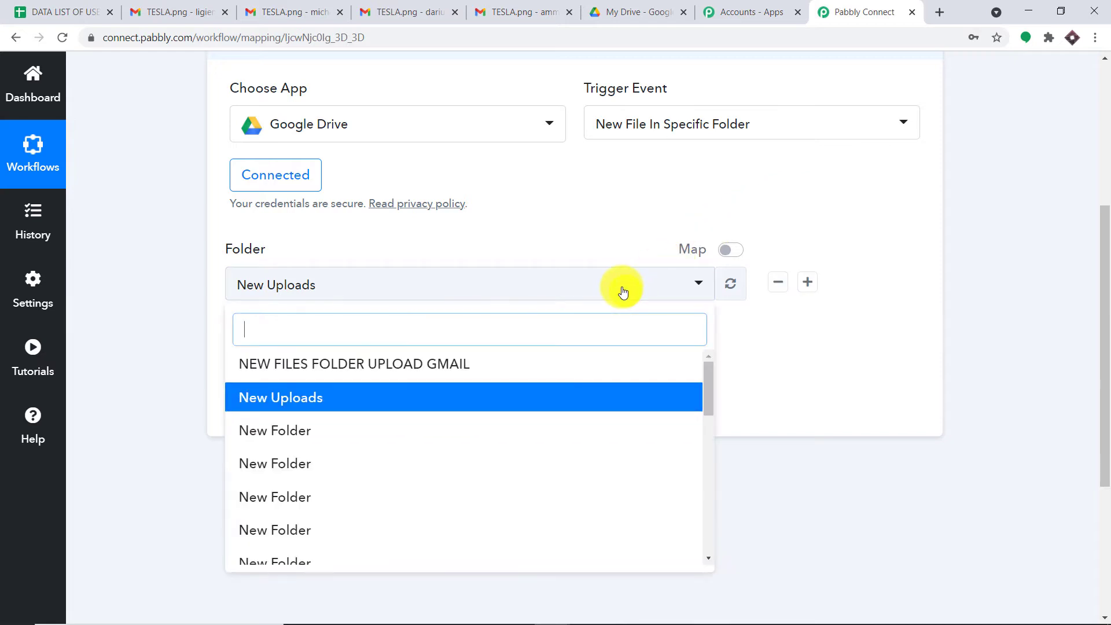
{"action": "left_click", "coordinate": [530, 369]}
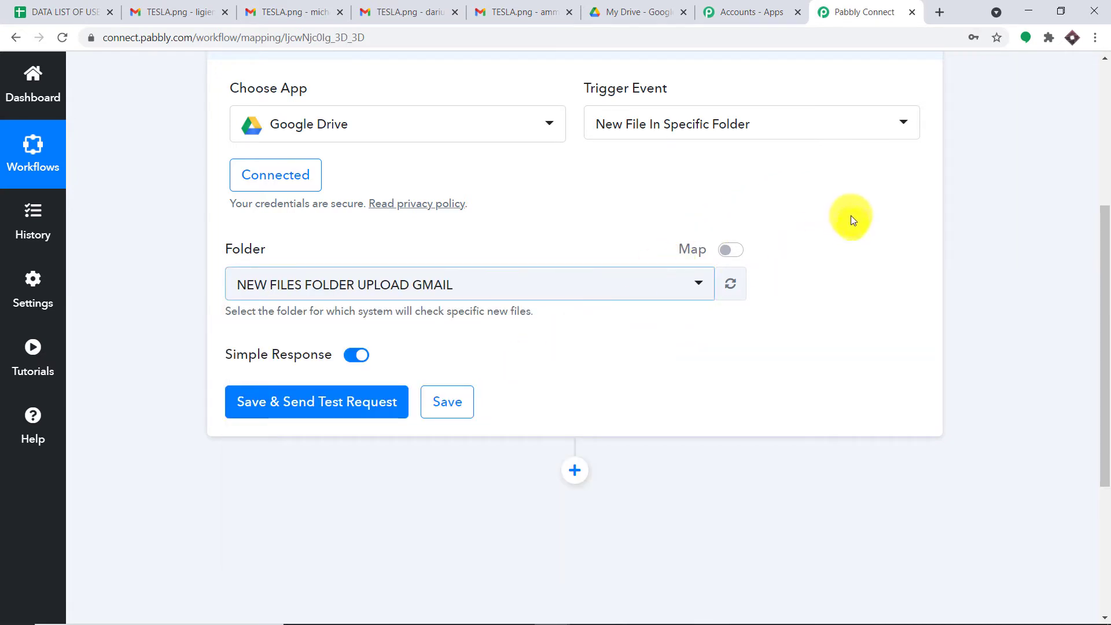
{"action": "left_click", "coordinate": [300, 410]}
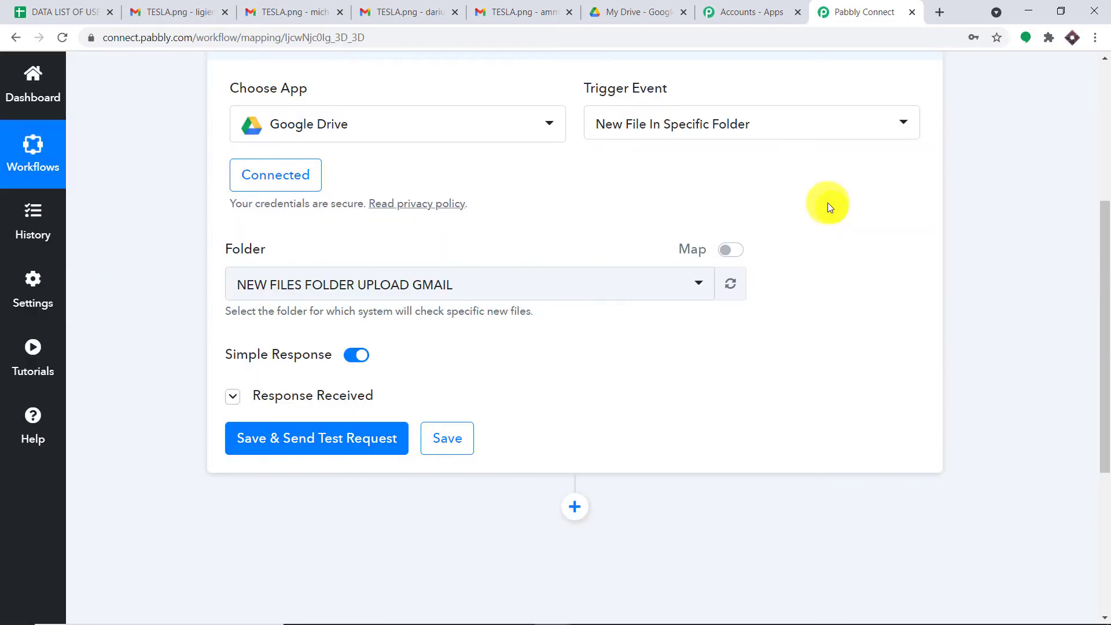
{"action": "scroll", "coordinate": [770, 220], "scroll_direction": "down", "scroll_amount": 1}
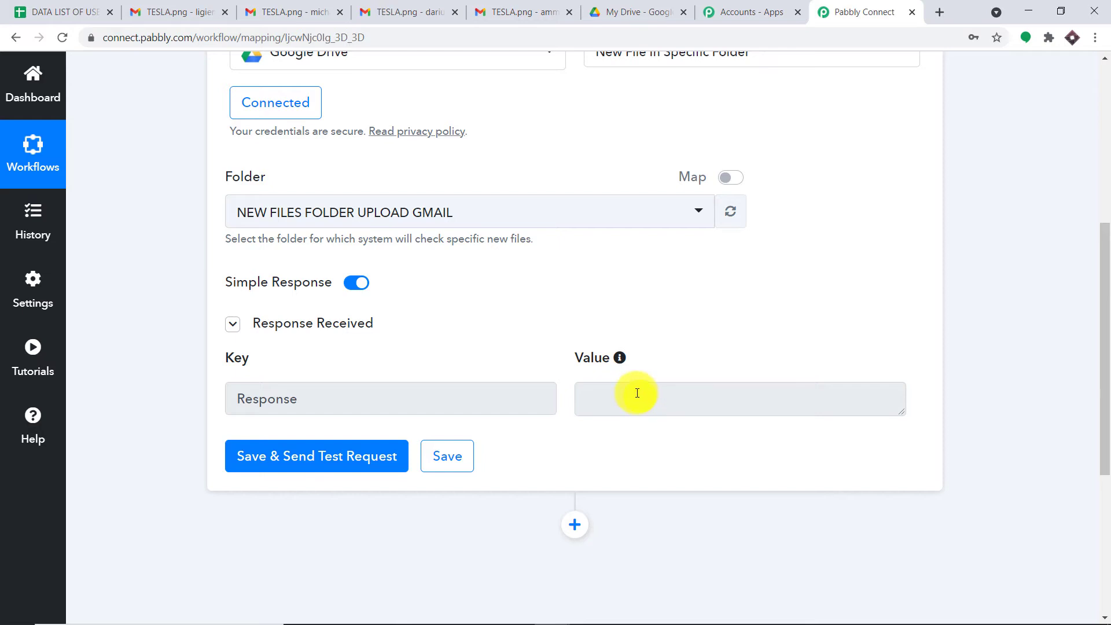
- Upload the BUGATTI PNG image into the "NEW FILES FOLDER UPLOAD GMAIL" folder in Google Drive
{"action": "left_click", "coordinate": [633, 10]}
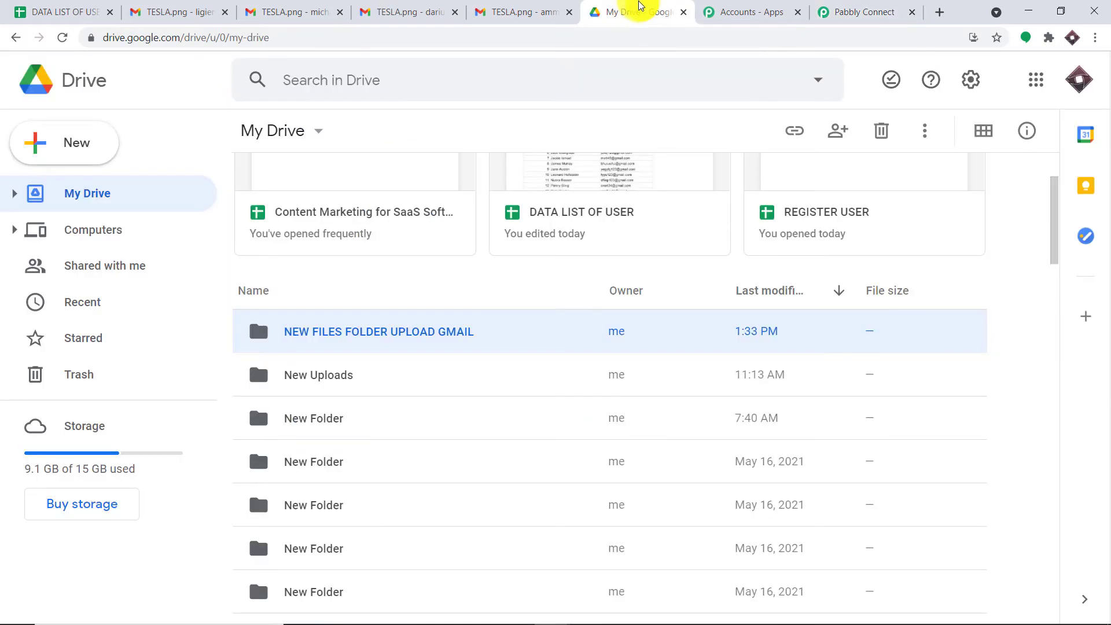
{"action": "double_click", "coordinate": [342, 346]}
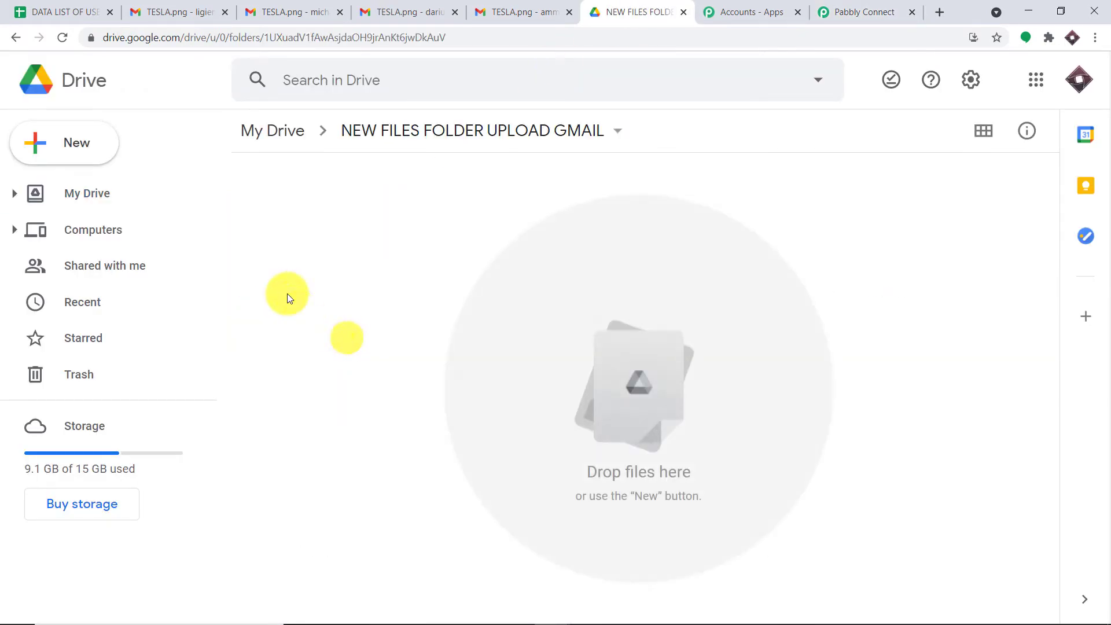
{"action": "left_click", "coordinate": [42, 147]}
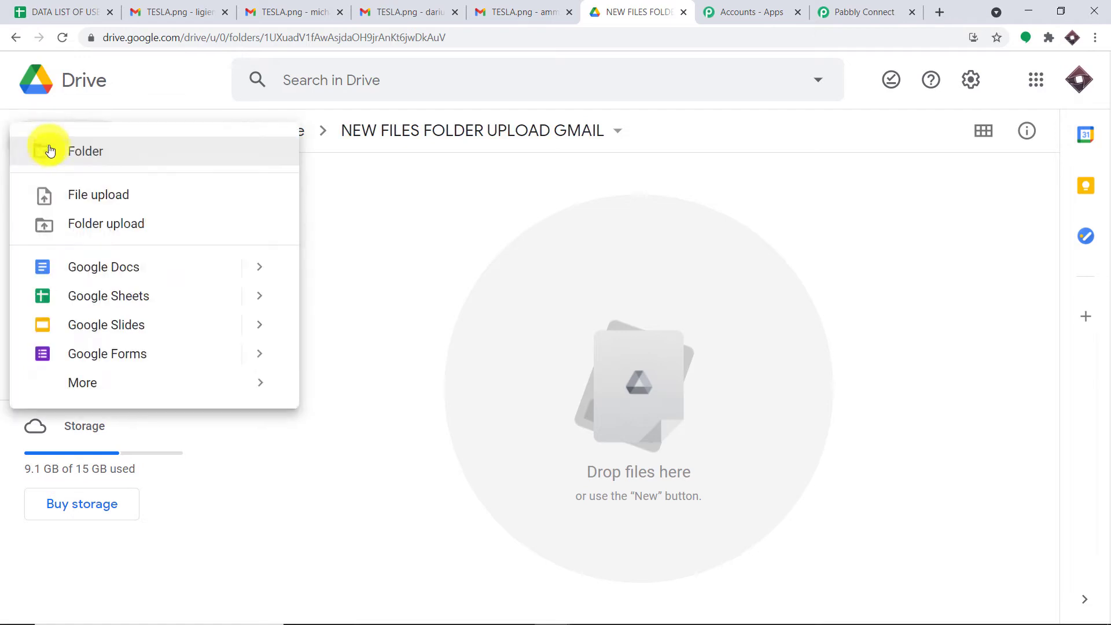
{"action": "left_click", "coordinate": [126, 192]}
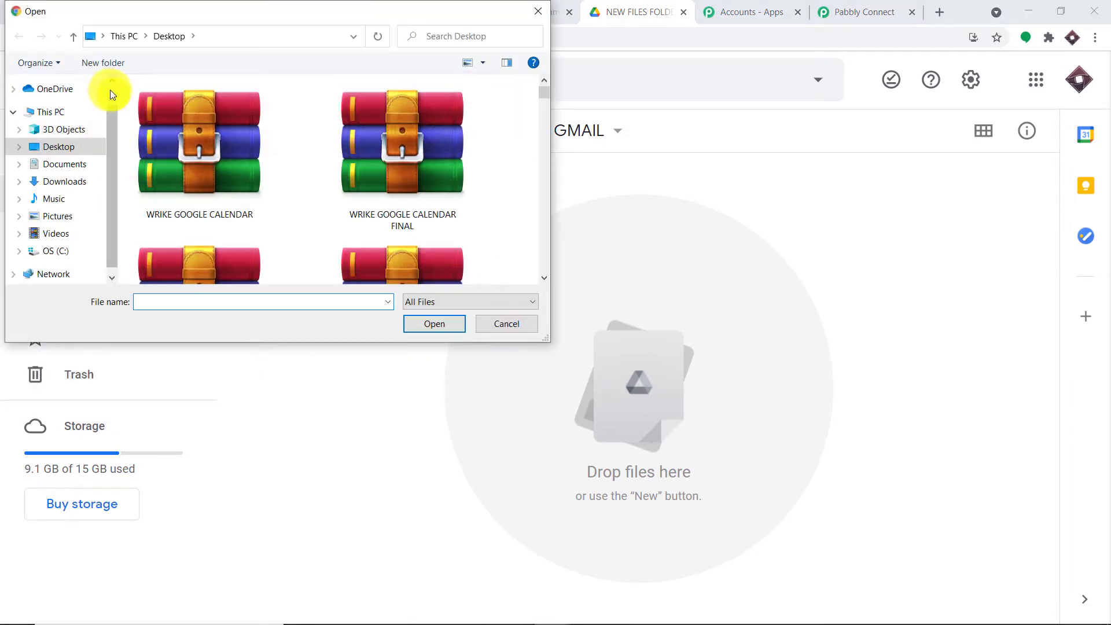
{"action": "scroll", "coordinate": [110, 90], "scroll_direction": "up", "scroll_amount": 1}
{"action": "left_click", "coordinate": [74, 93]}
{"action": "scroll", "coordinate": [362, 173], "scroll_direction": "down", "scroll_amount": 3}
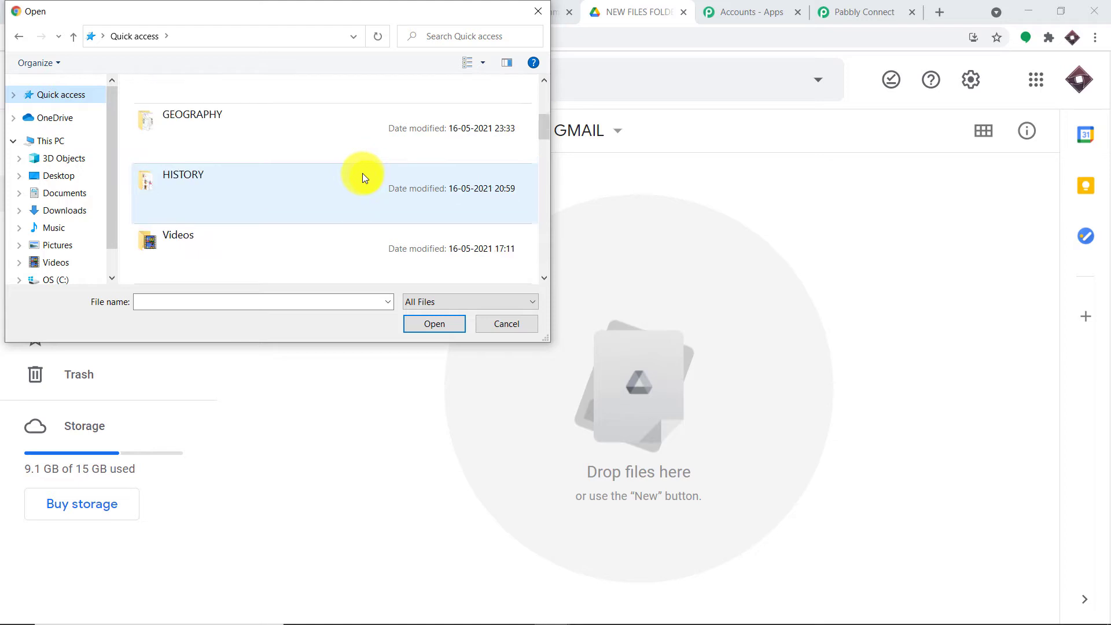
{"action": "scroll", "coordinate": [363, 172], "scroll_direction": "down", "scroll_amount": 3}
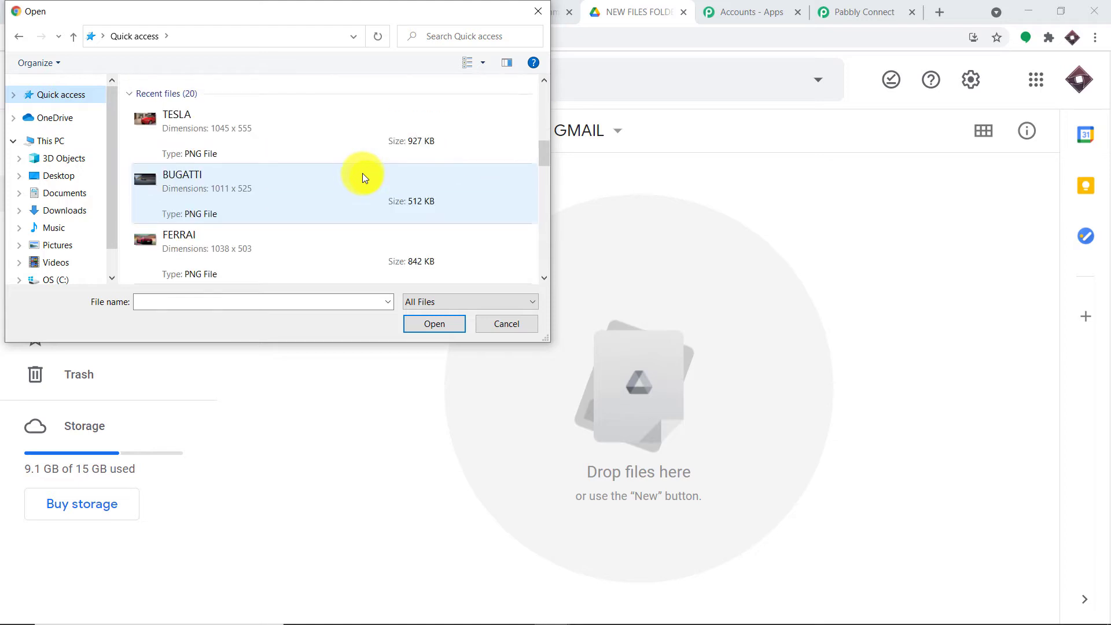
{"action": "left_click", "coordinate": [187, 189]}
{"action": "left_click", "coordinate": [434, 323]}
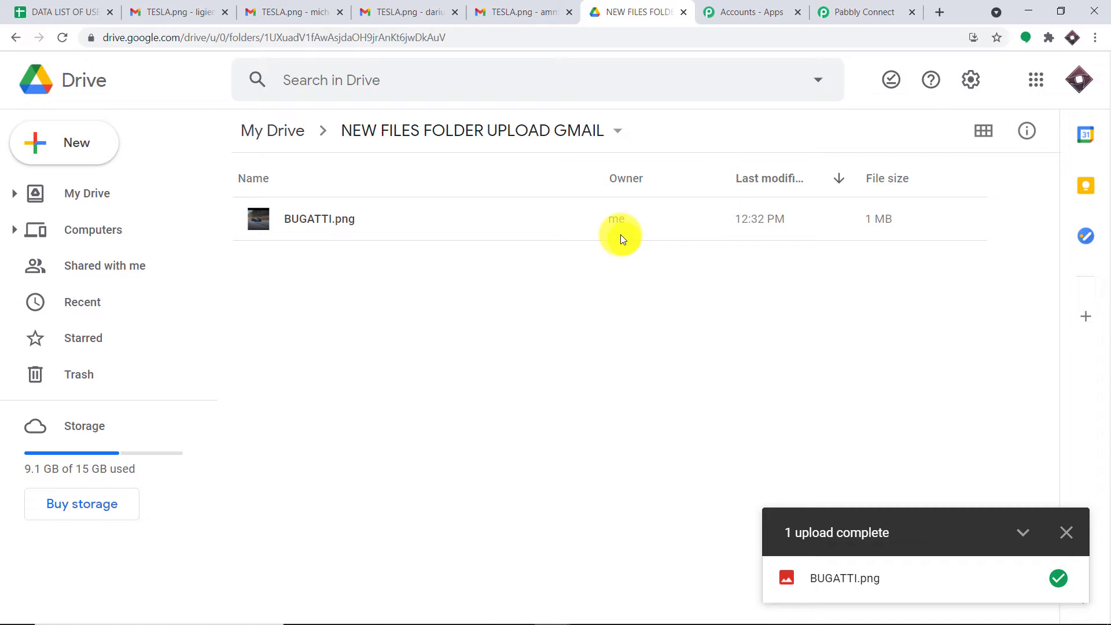
- Return to Pabbly Connect, resend the Google Drive trigger's test request, and examine the file Id and links in the response
{"action": "left_click", "coordinate": [874, 7]}
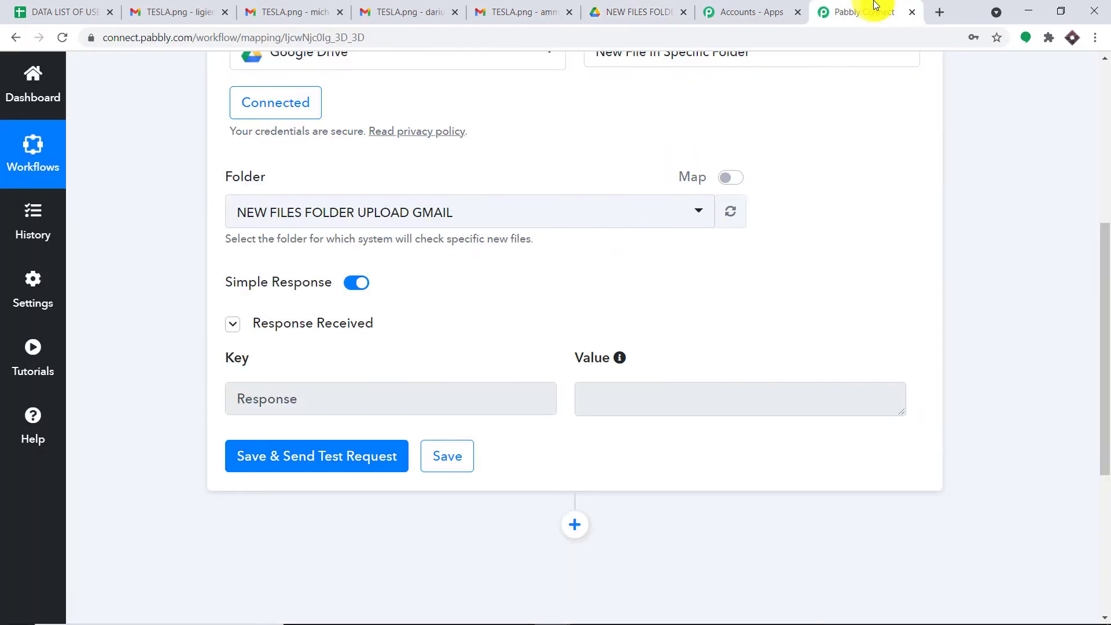
{"action": "left_click", "coordinate": [302, 464]}
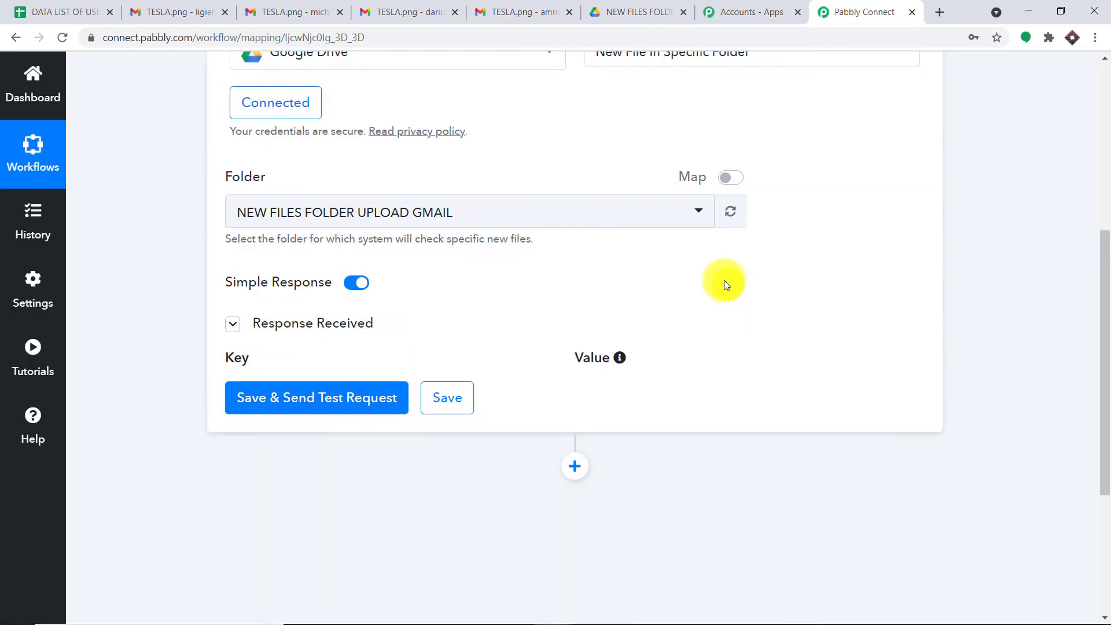
{"action": "left_click_drag", "start_coordinate": [1098, 293], "coordinate": [1099, 372]}
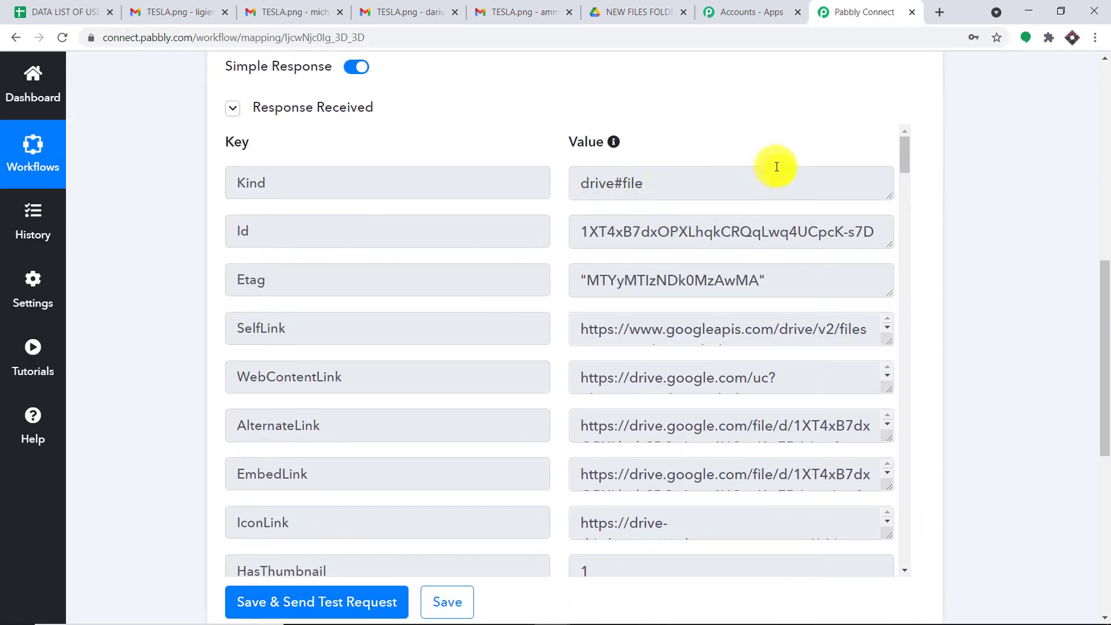
{"action": "left_click_drag", "start_coordinate": [890, 246], "coordinate": [889, 294]}
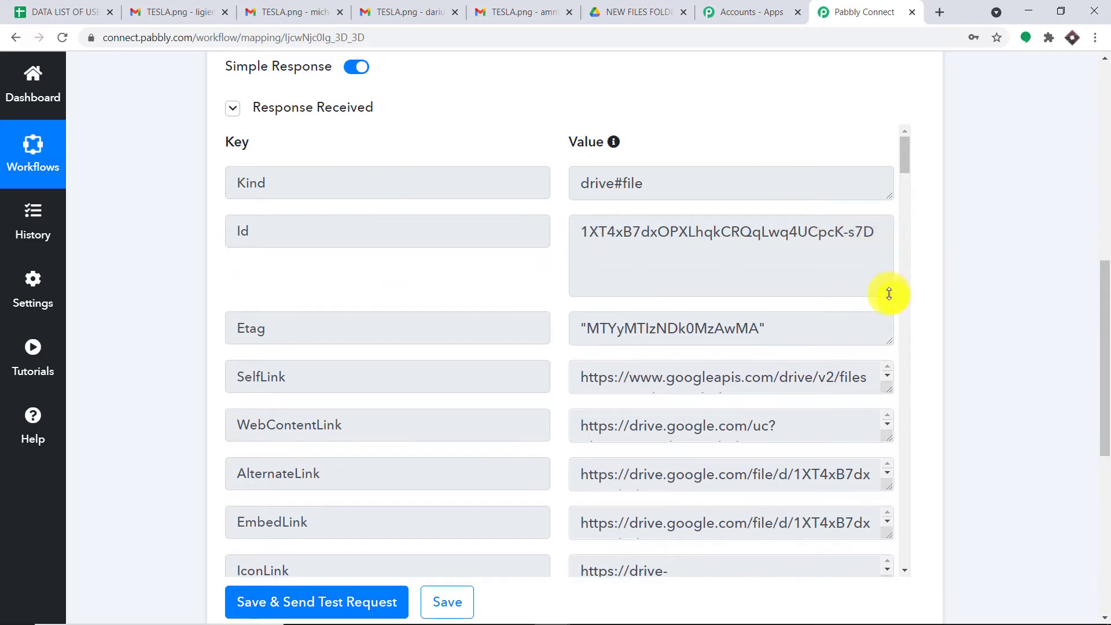
{"action": "left_click_drag", "start_coordinate": [873, 236], "coordinate": [502, 212]}
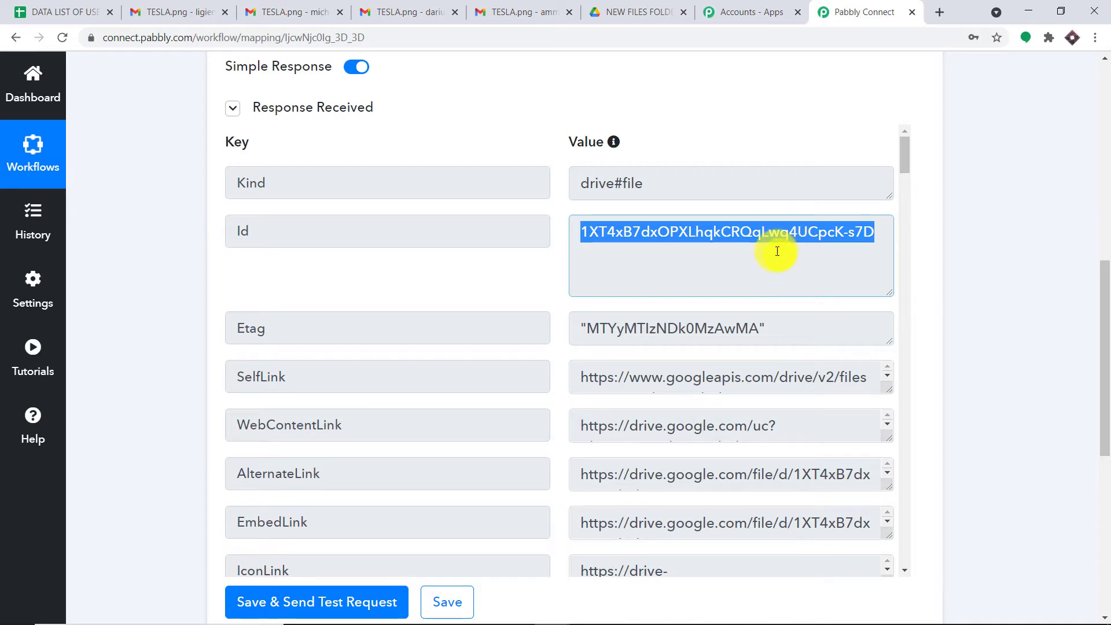
{"action": "scroll", "coordinate": [774, 254], "scroll_direction": "down", "scroll_amount": 9}
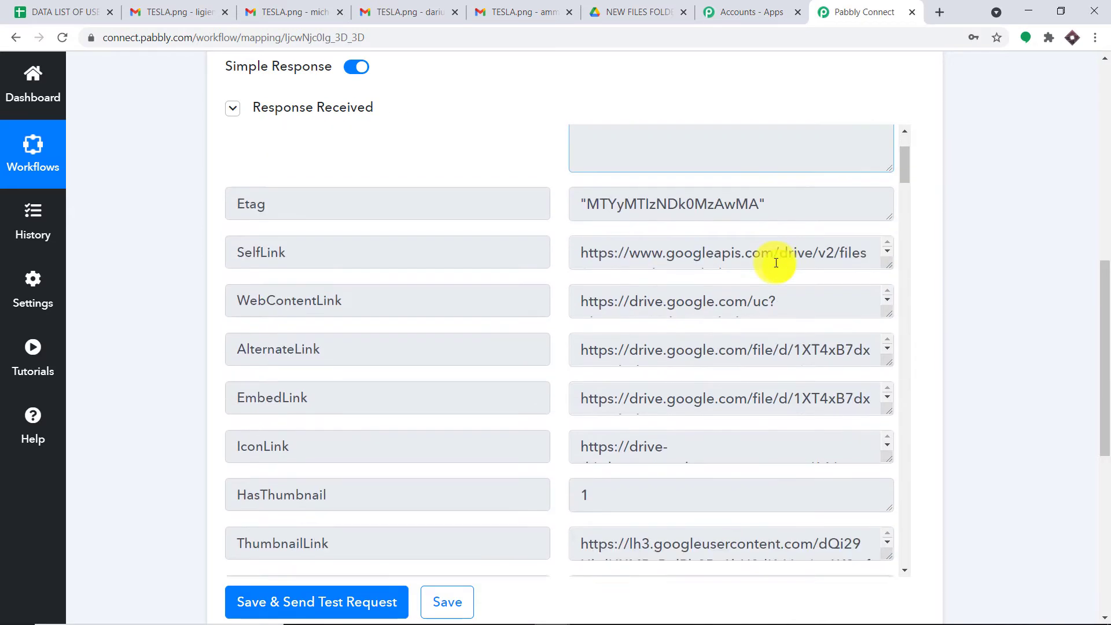
- Check the uploaded file's Title in the trigger response, and view the DATA LIST OF USER spreadsheet in Google Sheets
{"action": "left_click_drag", "start_coordinate": [687, 265], "coordinate": [577, 258]}
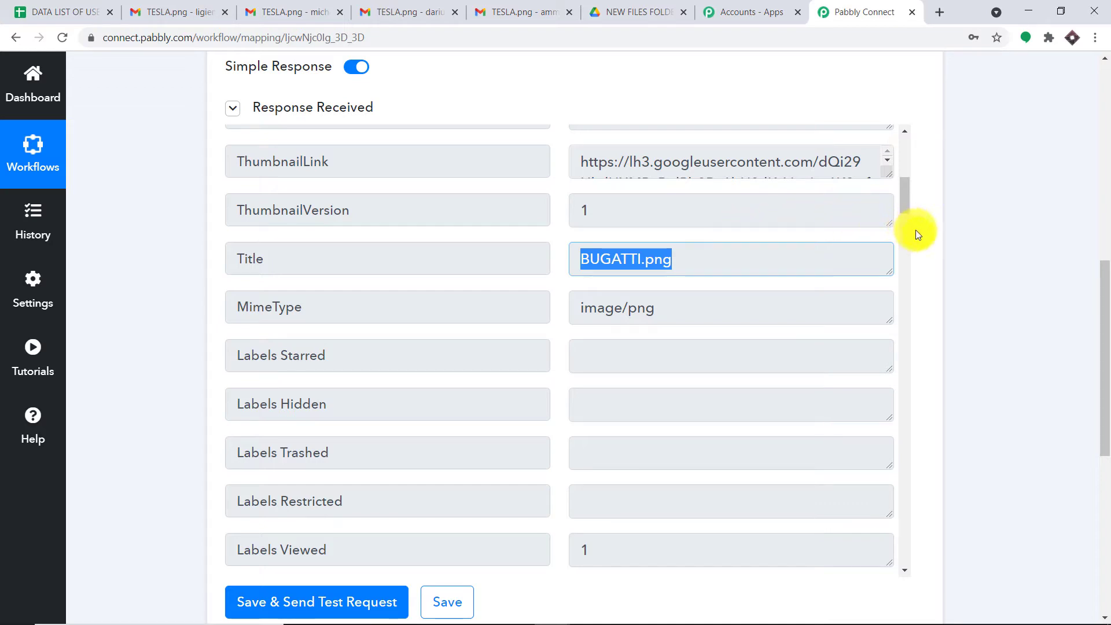
{"action": "left_click_drag", "start_coordinate": [1106, 313], "coordinate": [1093, 404]}
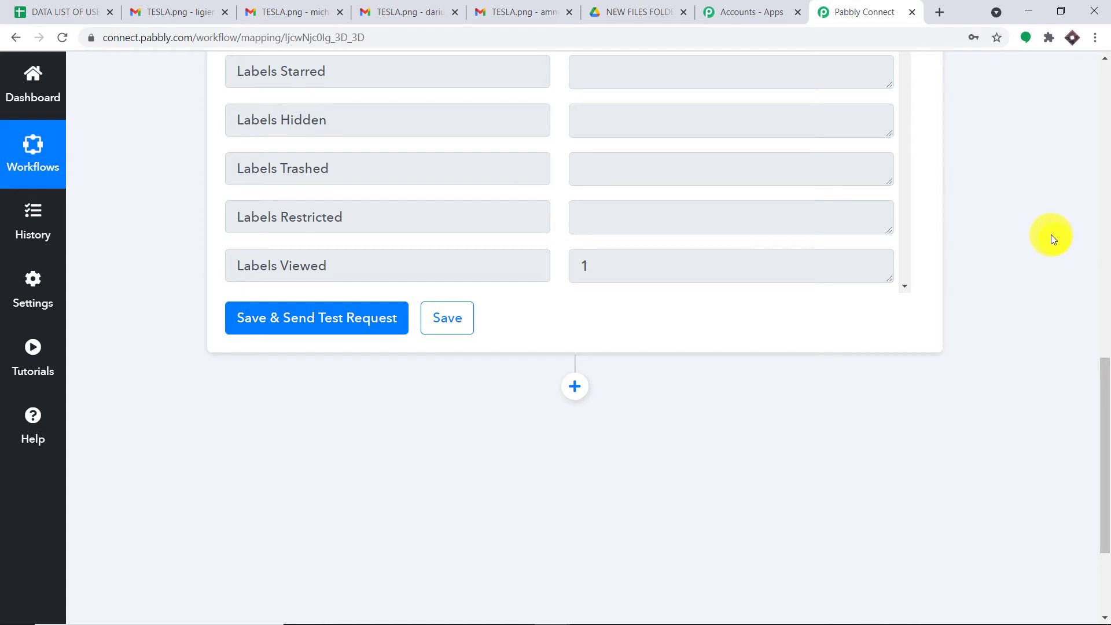
{"action": "scroll", "coordinate": [1051, 235], "scroll_direction": "down", "scroll_amount": 3}
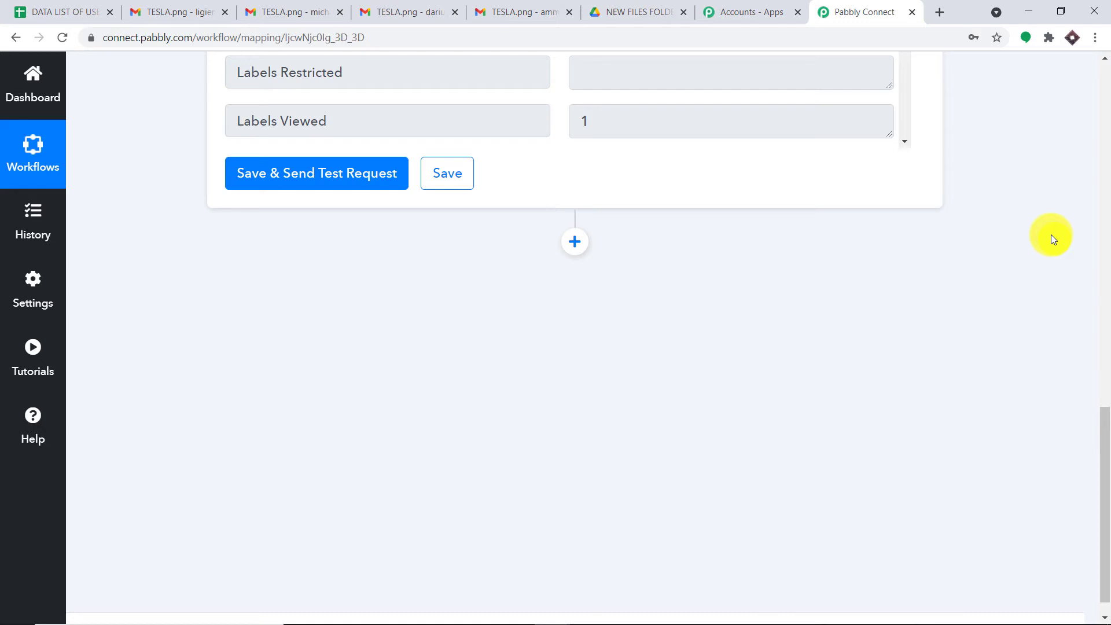
{"action": "left_click", "coordinate": [86, 10]}
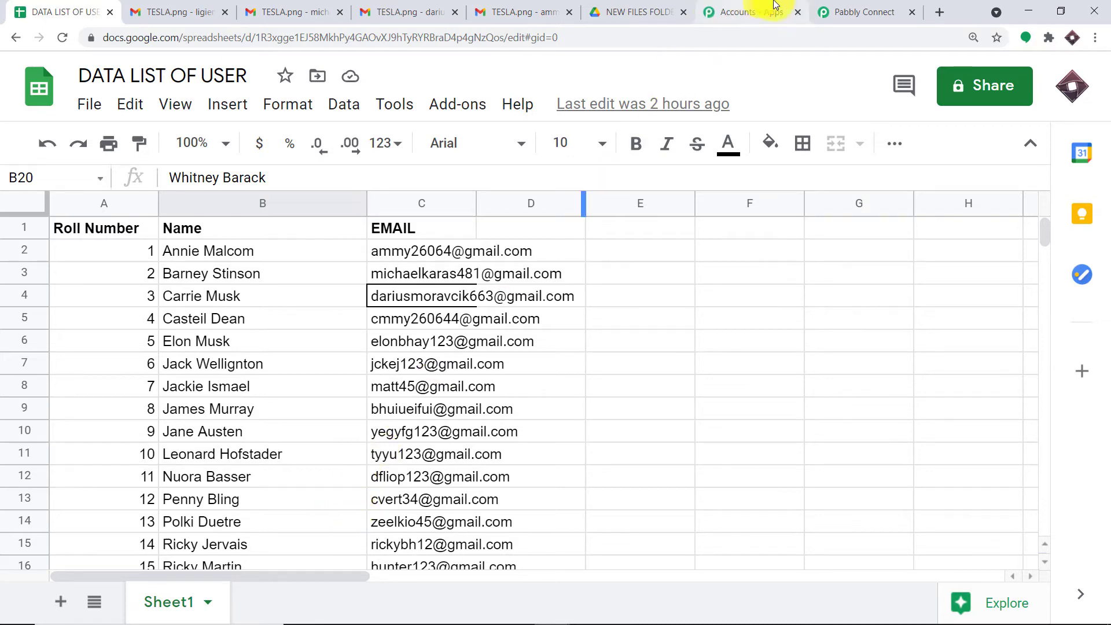
- Back in Pabbly Connect, add an action step after the trigger using Google Sheets with the Get Row(s) event
{"action": "left_click", "coordinate": [856, 11]}
{"action": "left_click", "coordinate": [576, 243]}
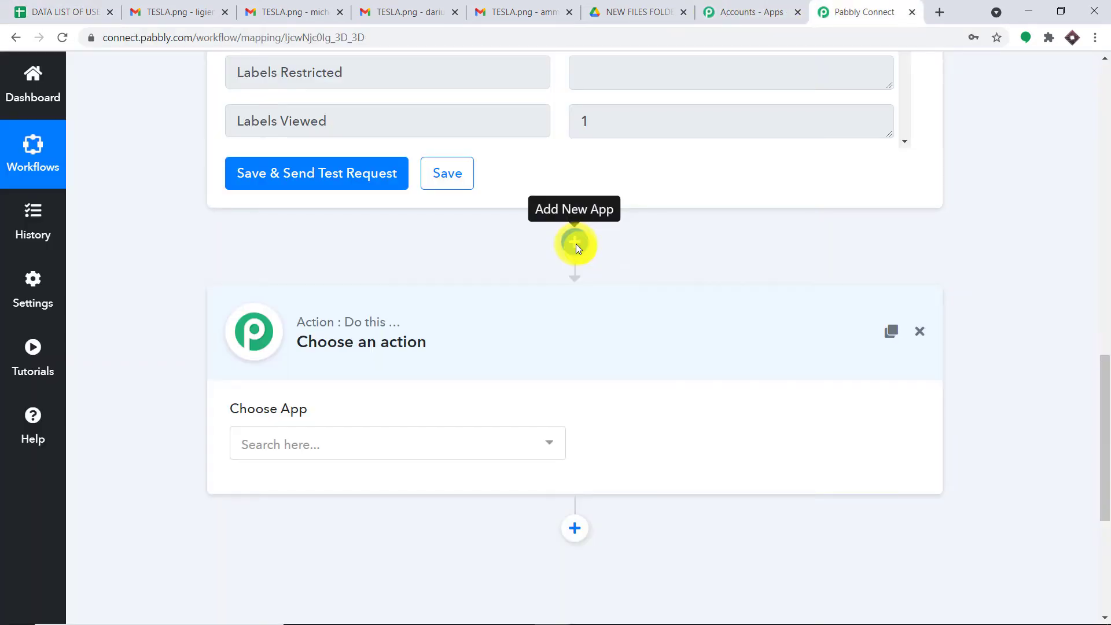
{"action": "left_click", "coordinate": [354, 443]}
{"action": "type", "text": "goo"}
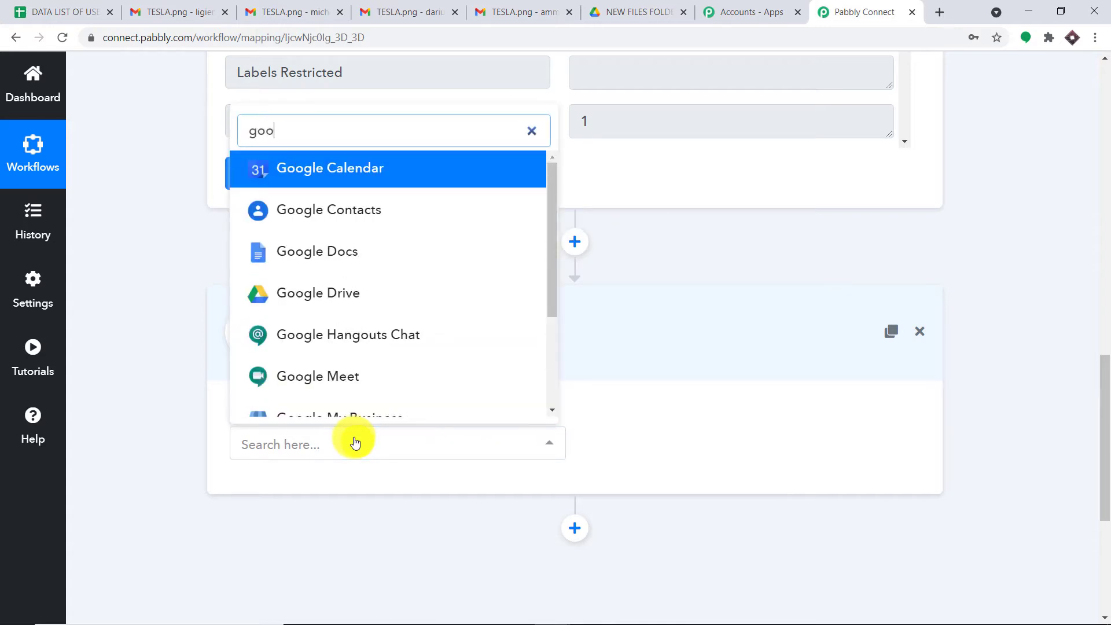
{"action": "type", "text": "gle sh"}
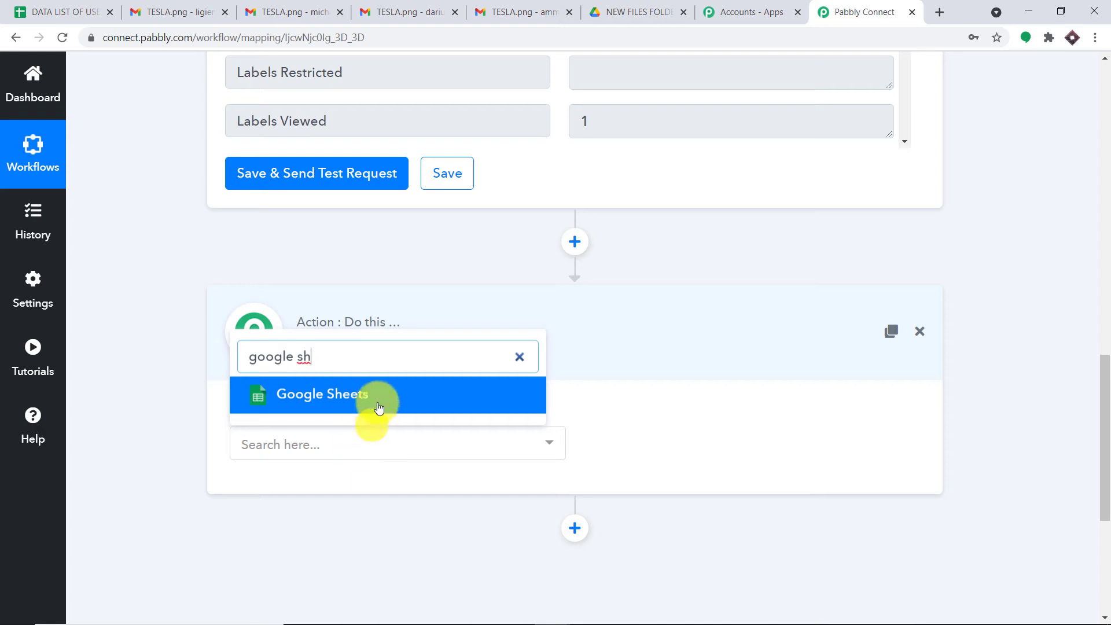
{"action": "left_click", "coordinate": [377, 395]}
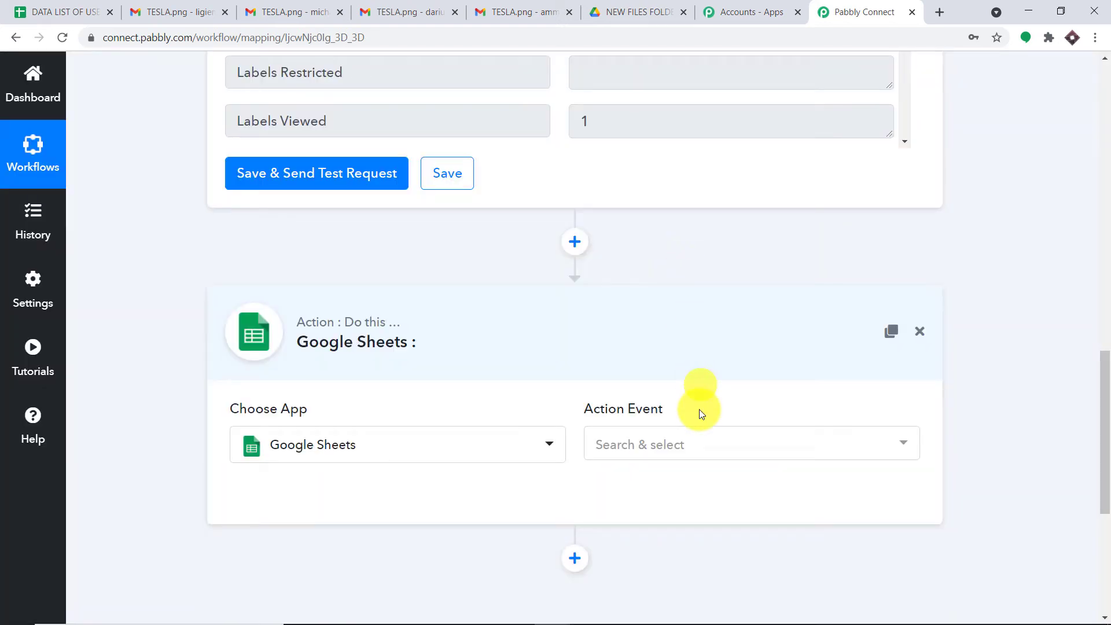
{"action": "left_click", "coordinate": [704, 442]}
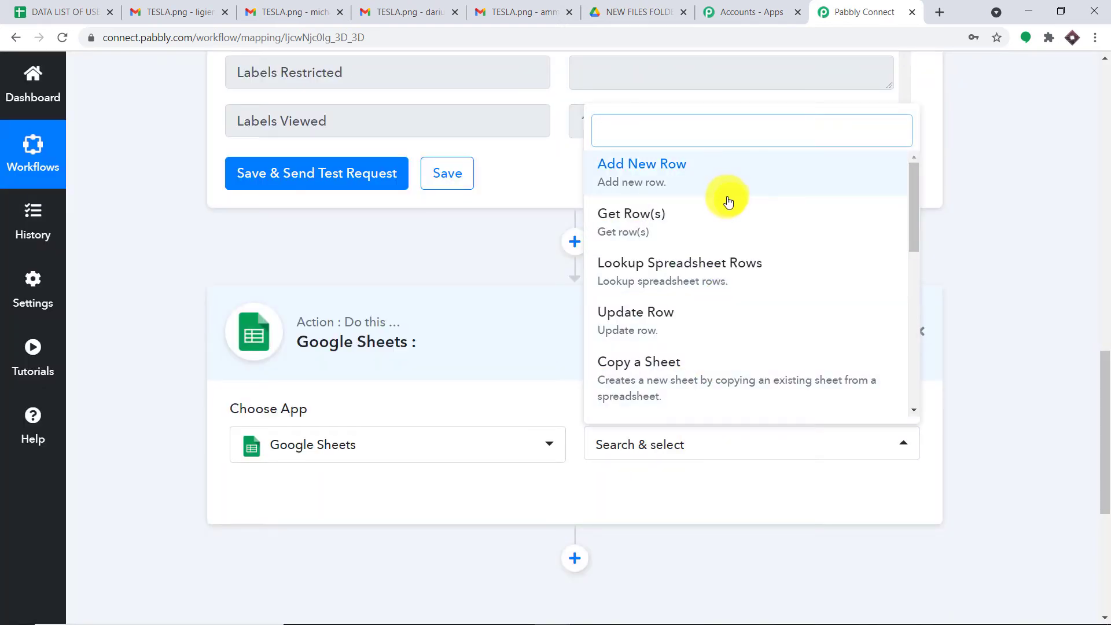
{"action": "left_click", "coordinate": [743, 236]}
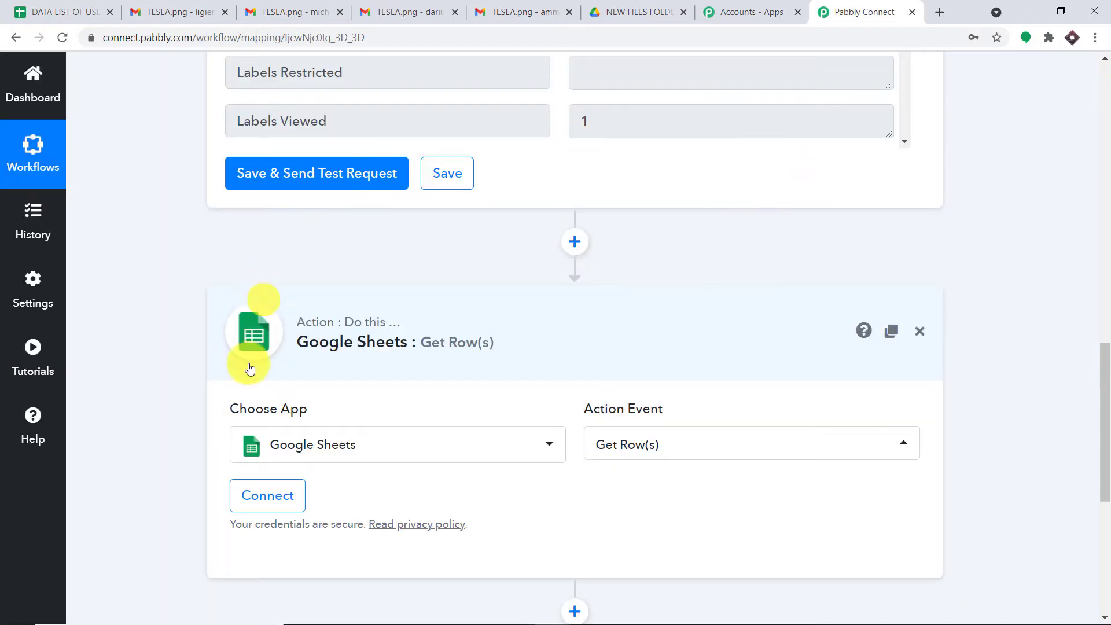
- Authorize a new Google Sheets connection for the action with the first listed Google account, allowing the requested access
{"action": "left_click", "coordinate": [268, 498]}
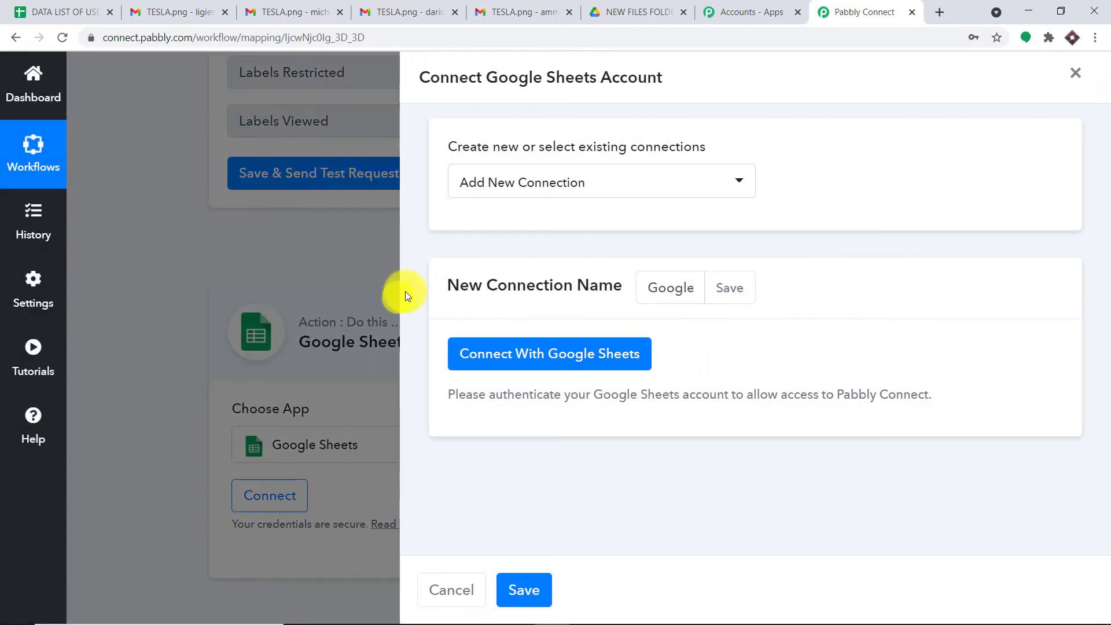
{"action": "left_click", "coordinate": [501, 353]}
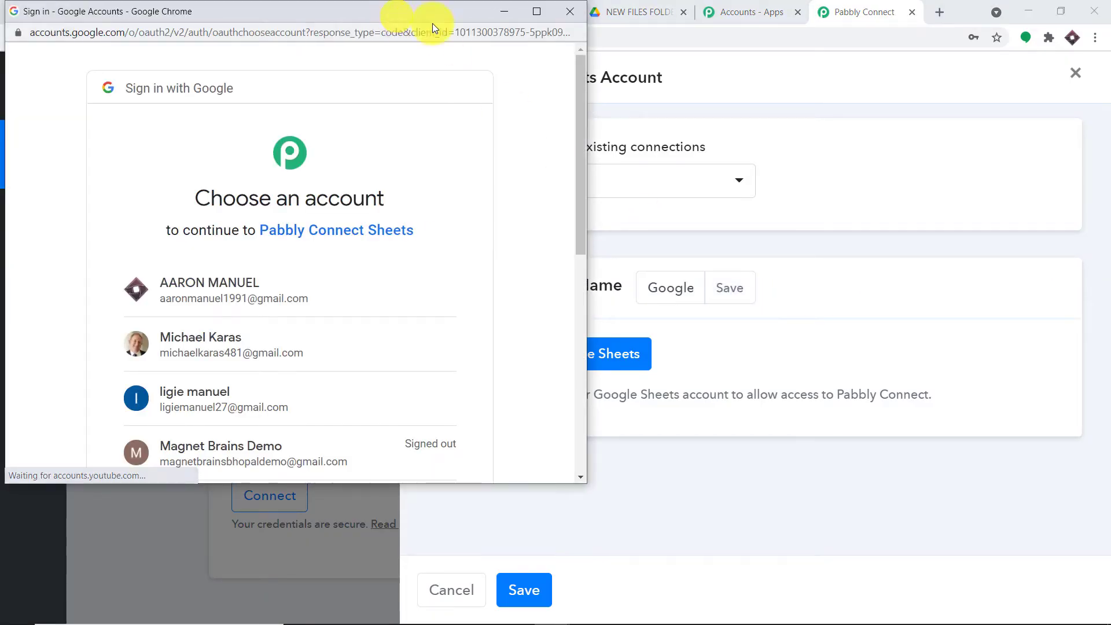
{"action": "left_click_drag", "start_coordinate": [395, 14], "coordinate": [852, 23]}
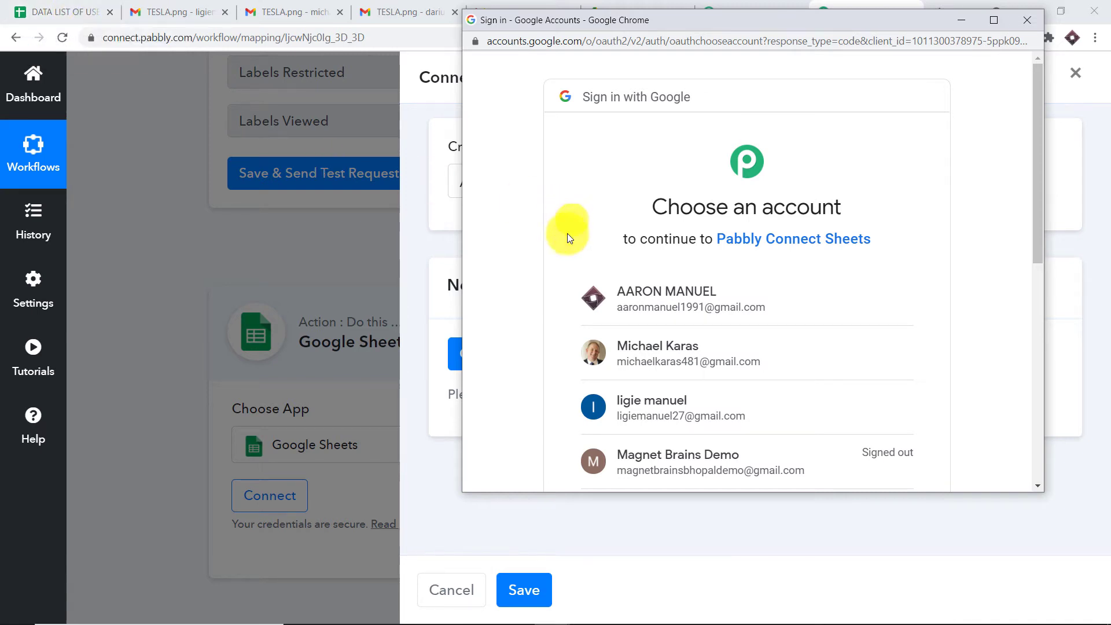
{"action": "left_click", "coordinate": [723, 298]}
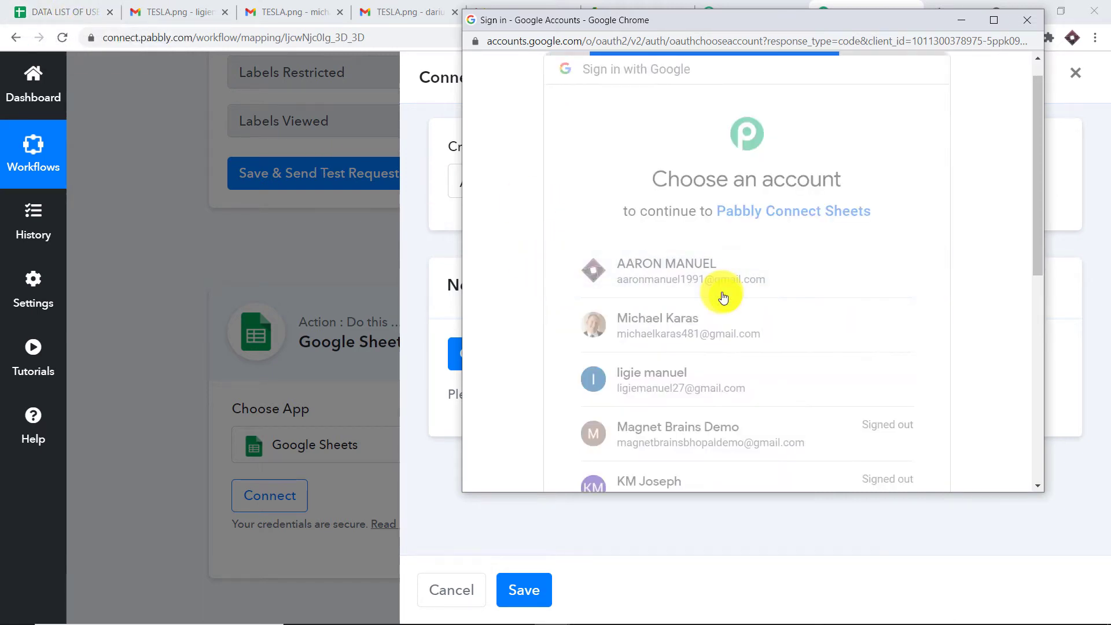
{"action": "scroll", "coordinate": [775, 250], "scroll_direction": "down", "scroll_amount": 2}
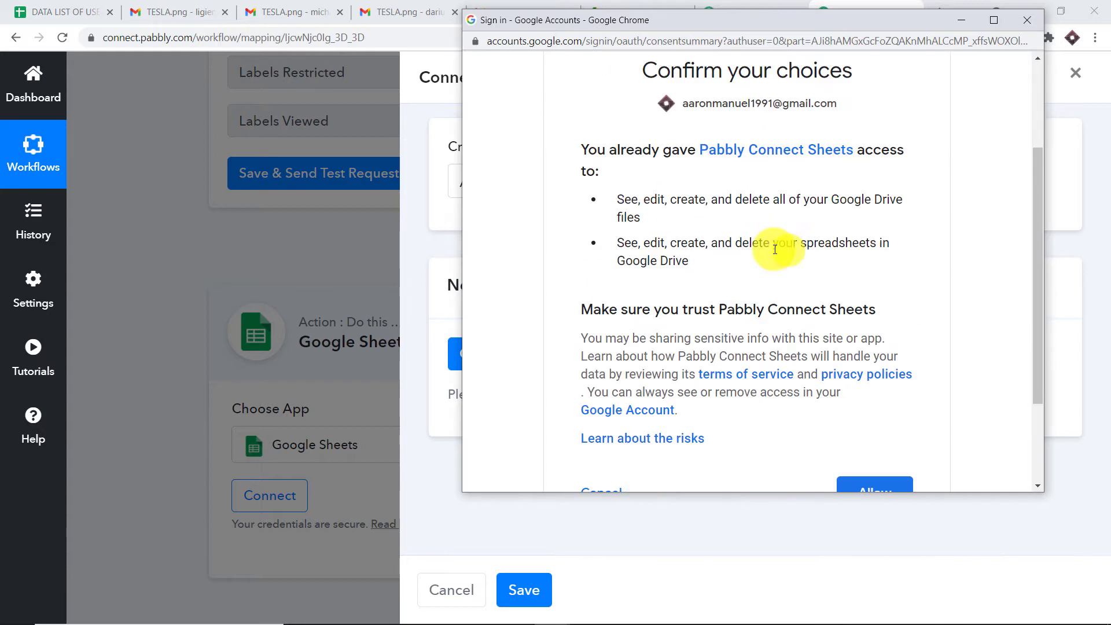
{"action": "scroll", "coordinate": [776, 330], "scroll_direction": "down", "scroll_amount": 2}
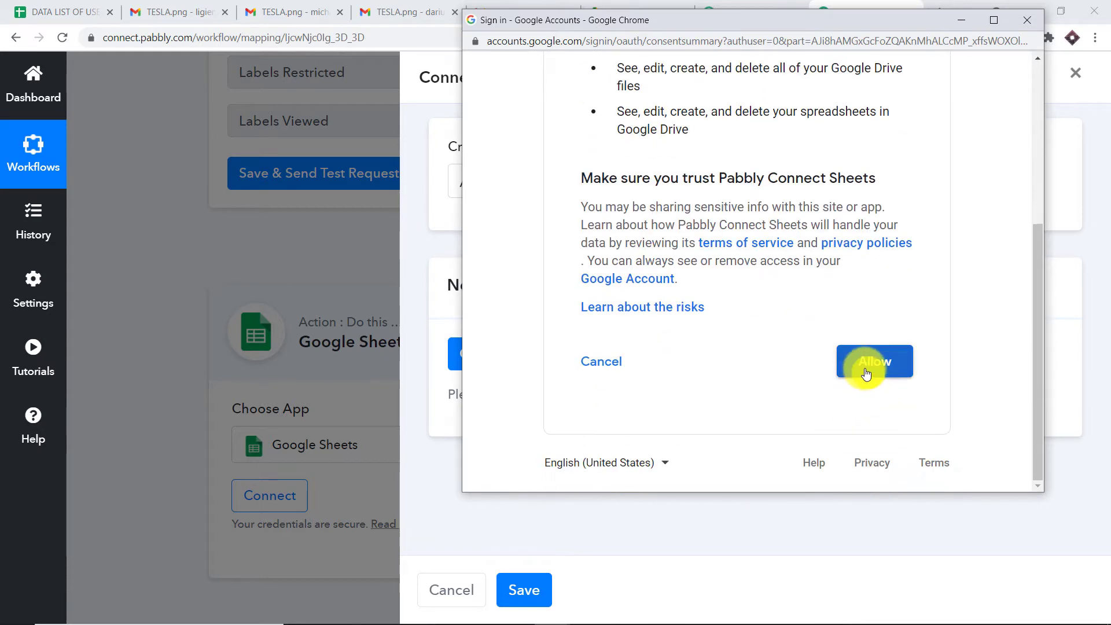
{"action": "left_click", "coordinate": [866, 367]}
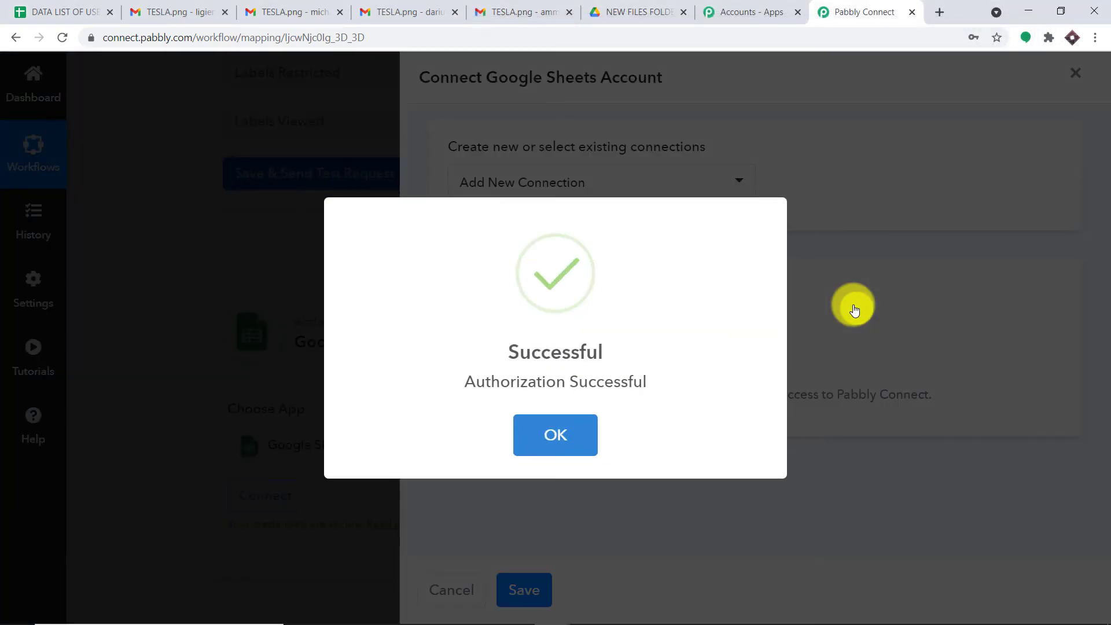
{"action": "left_click", "coordinate": [575, 436]}
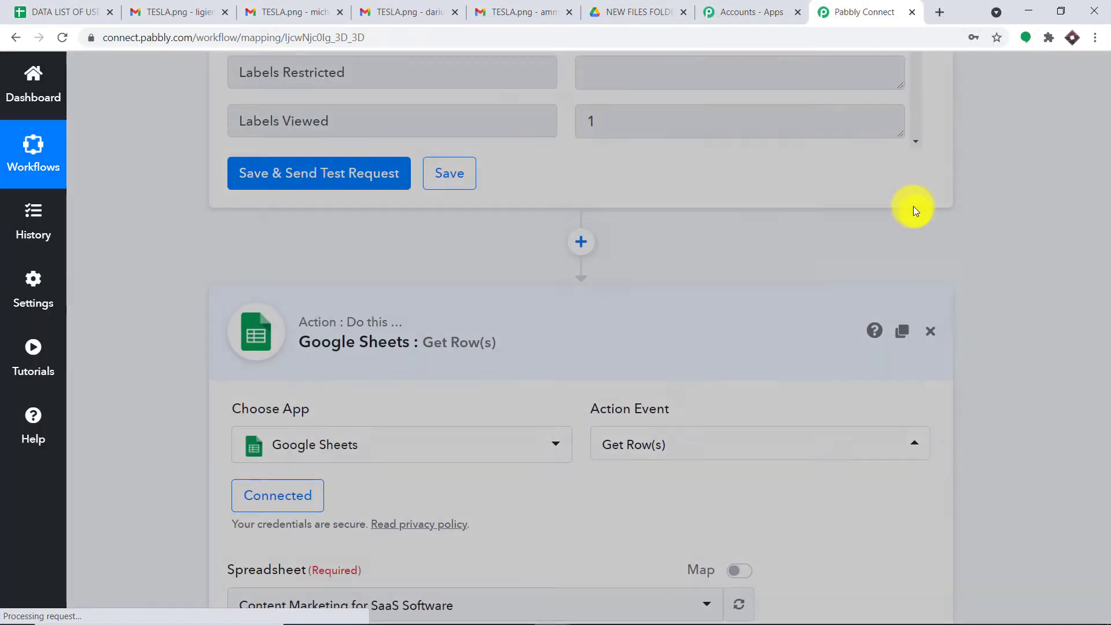
- Check the spreadsheet's name in Google Sheets and select DATA LIST OF USER as the action's spreadsheet in Pabbly Connect
{"action": "scroll", "coordinate": [916, 208], "scroll_direction": "down", "scroll_amount": 6}
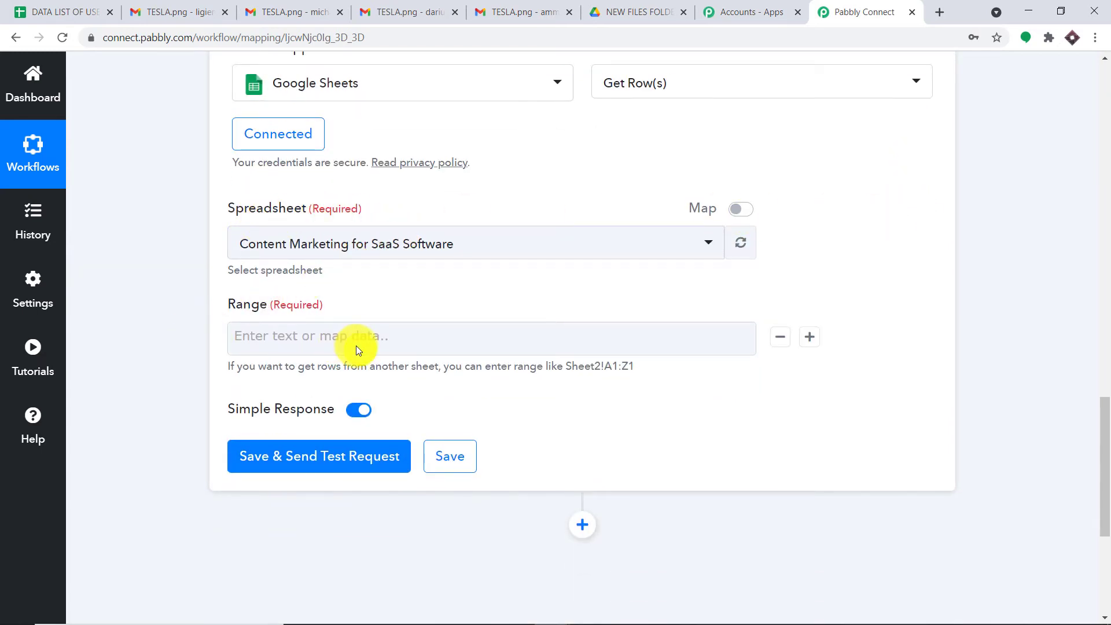
{"action": "scroll", "coordinate": [356, 346], "scroll_direction": "up", "scroll_amount": 1}
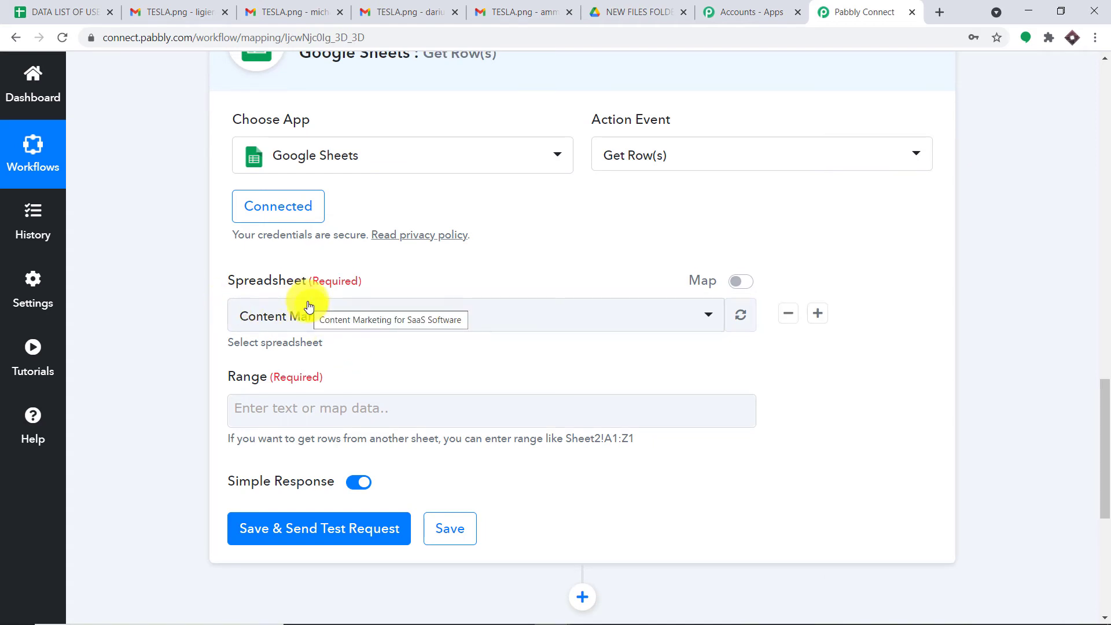
{"action": "left_click", "coordinate": [35, 11]}
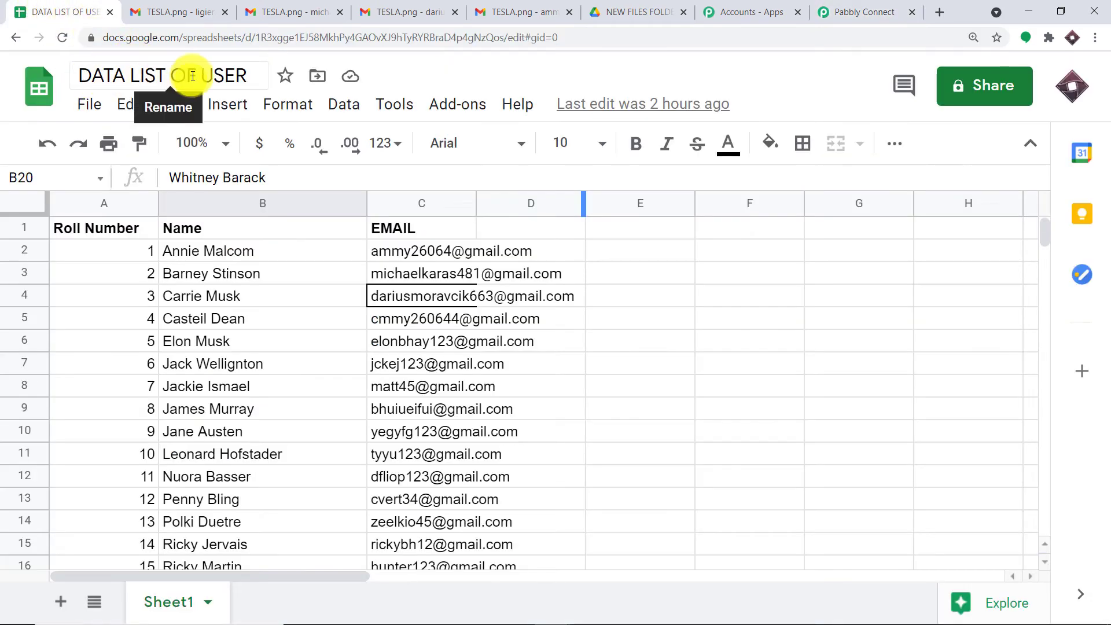
{"action": "left_click", "coordinate": [864, 12]}
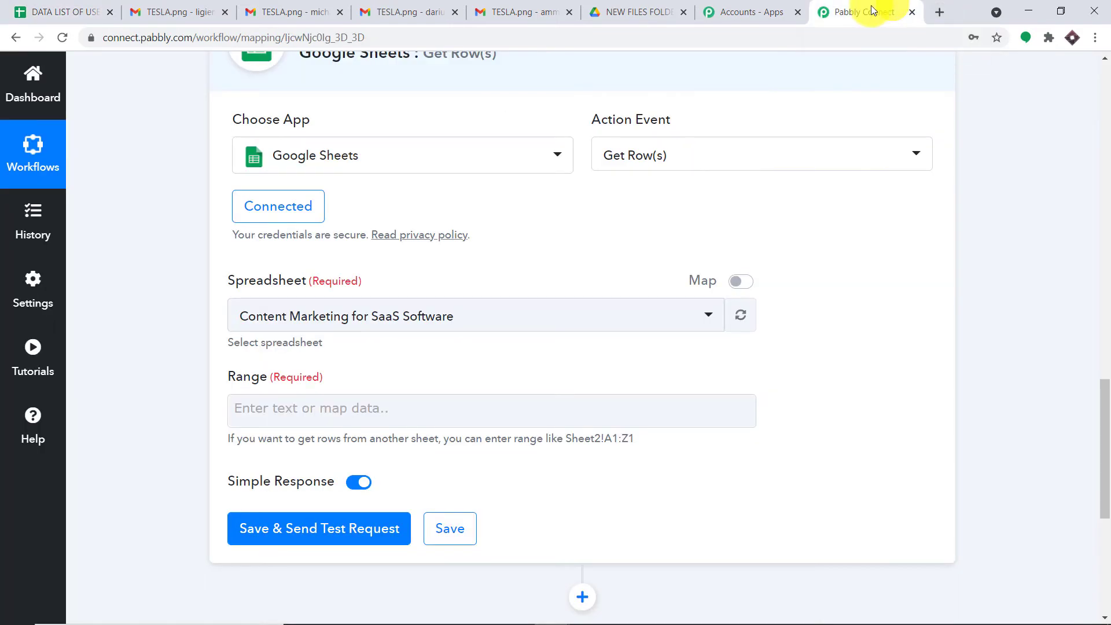
{"action": "left_click", "coordinate": [347, 318]}
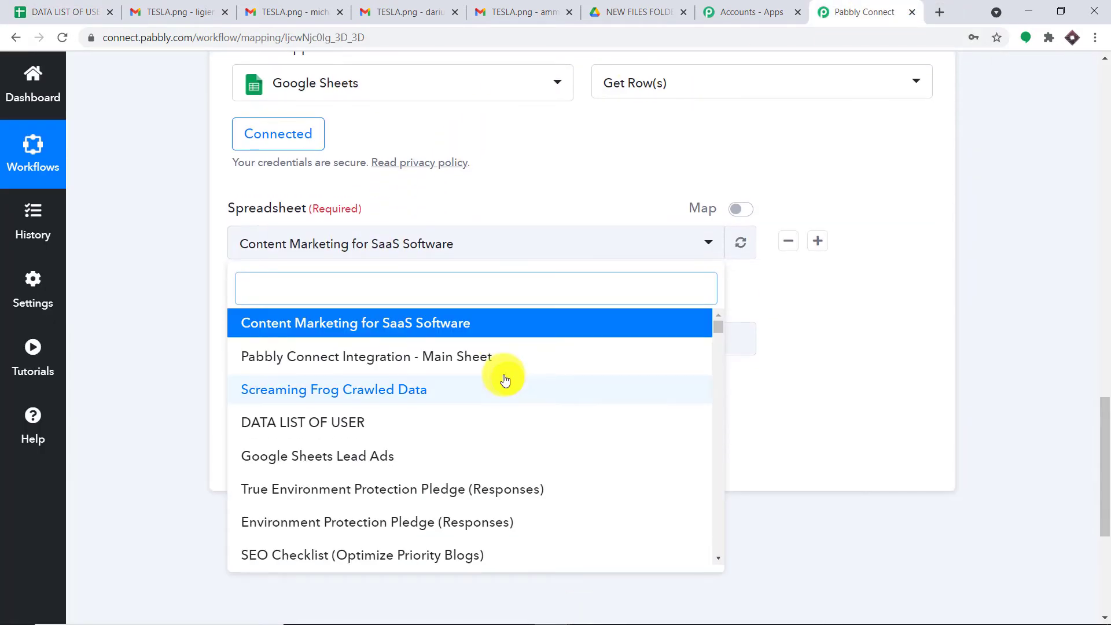
{"action": "scroll", "coordinate": [391, 355], "scroll_direction": "down", "scroll_amount": 1}
{"action": "scroll", "coordinate": [392, 355], "scroll_direction": "down", "scroll_amount": 9}
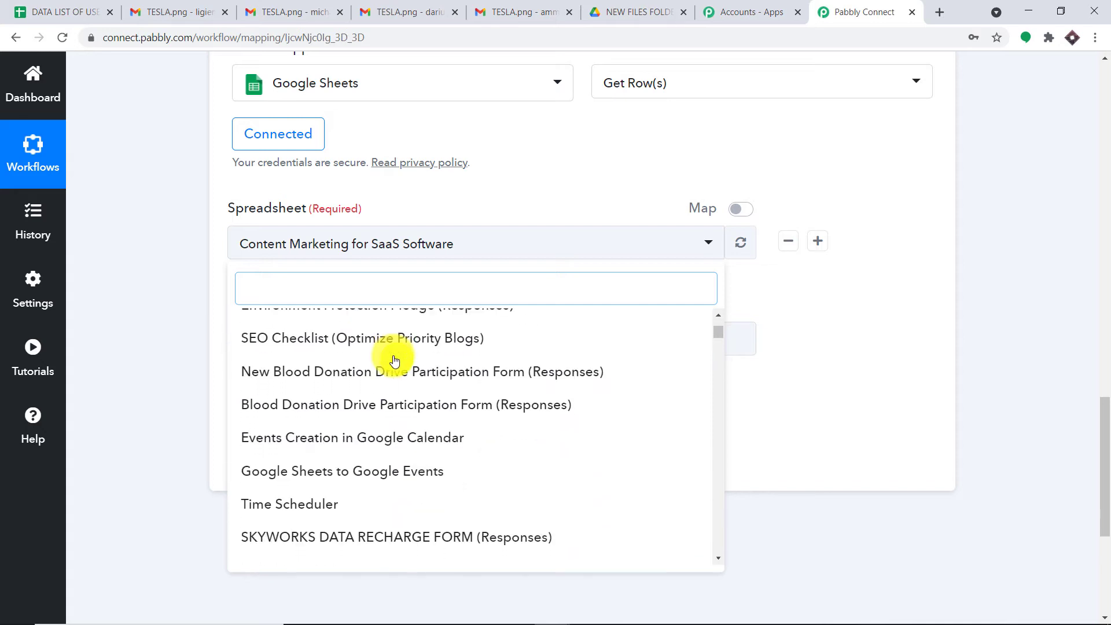
{"action": "scroll", "coordinate": [415, 378], "scroll_direction": "down", "scroll_amount": 7}
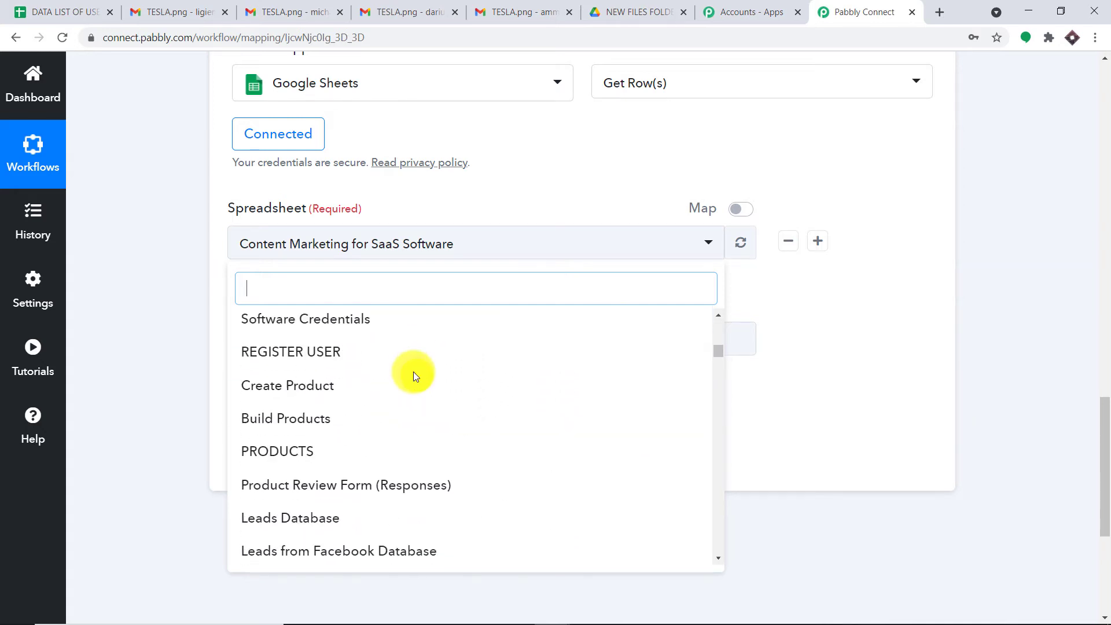
{"action": "scroll", "coordinate": [414, 381], "scroll_direction": "up", "scroll_amount": 6}
{"action": "scroll", "coordinate": [415, 380], "scroll_direction": "up", "scroll_amount": 10}
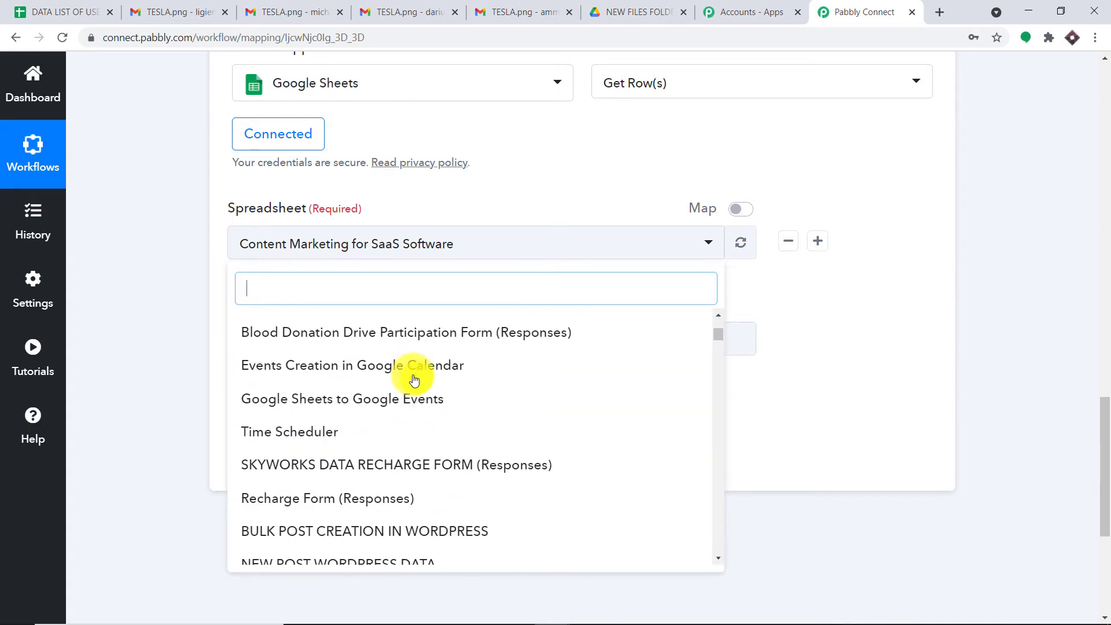
{"action": "left_click", "coordinate": [357, 423]}
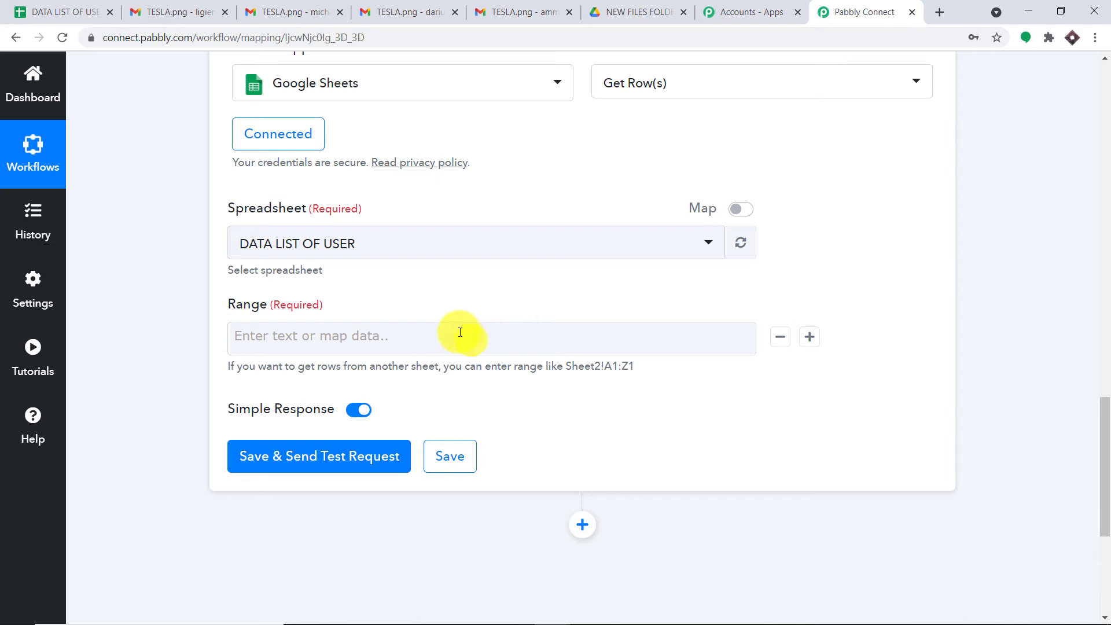
- Switch to the DATA LIST OF USER sheet and examine its first and last data cells to determine the row range
{"action": "left_click", "coordinate": [52, 11]}
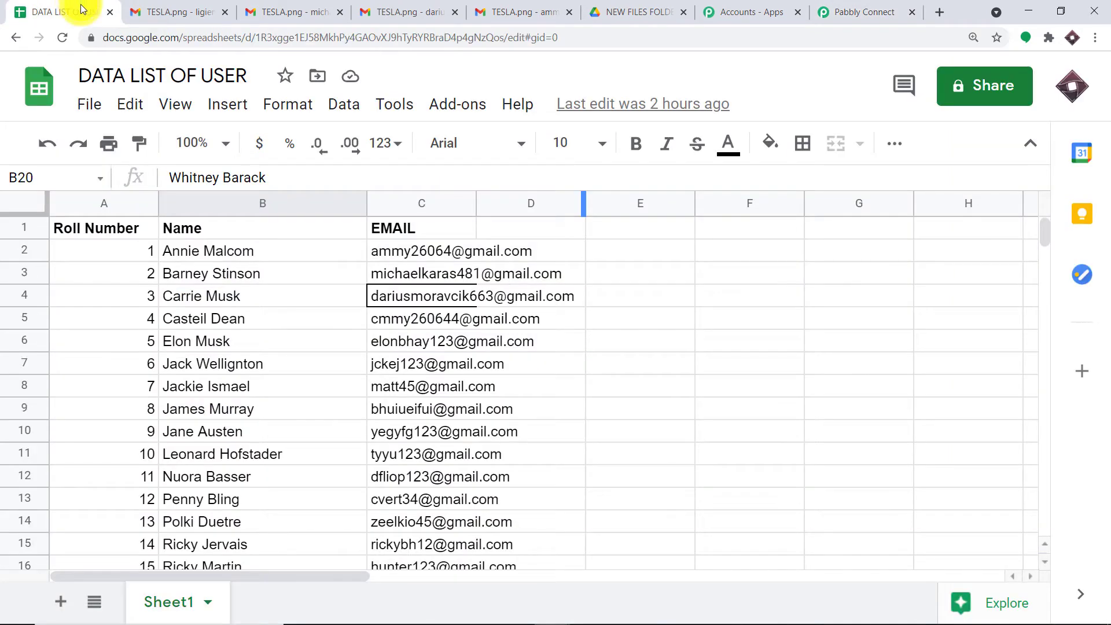
{"action": "left_click", "coordinate": [110, 251]}
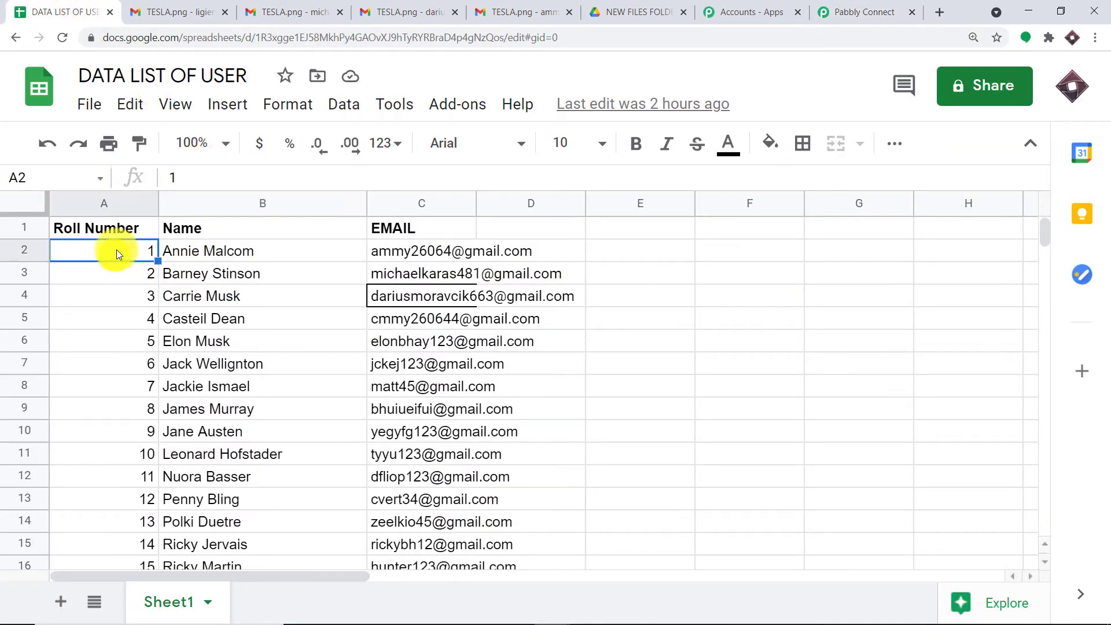
{"action": "scroll", "coordinate": [232, 249], "scroll_direction": "down", "scroll_amount": 5}
{"action": "left_click", "coordinate": [461, 297]}
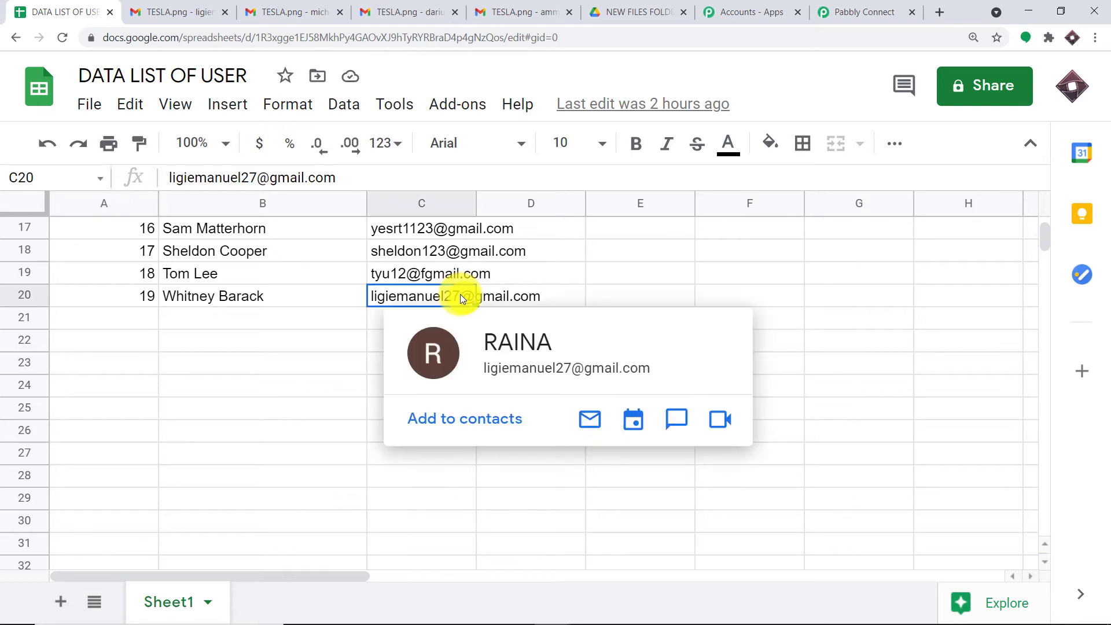
{"action": "scroll", "coordinate": [457, 294], "scroll_direction": "up", "scroll_amount": 6}
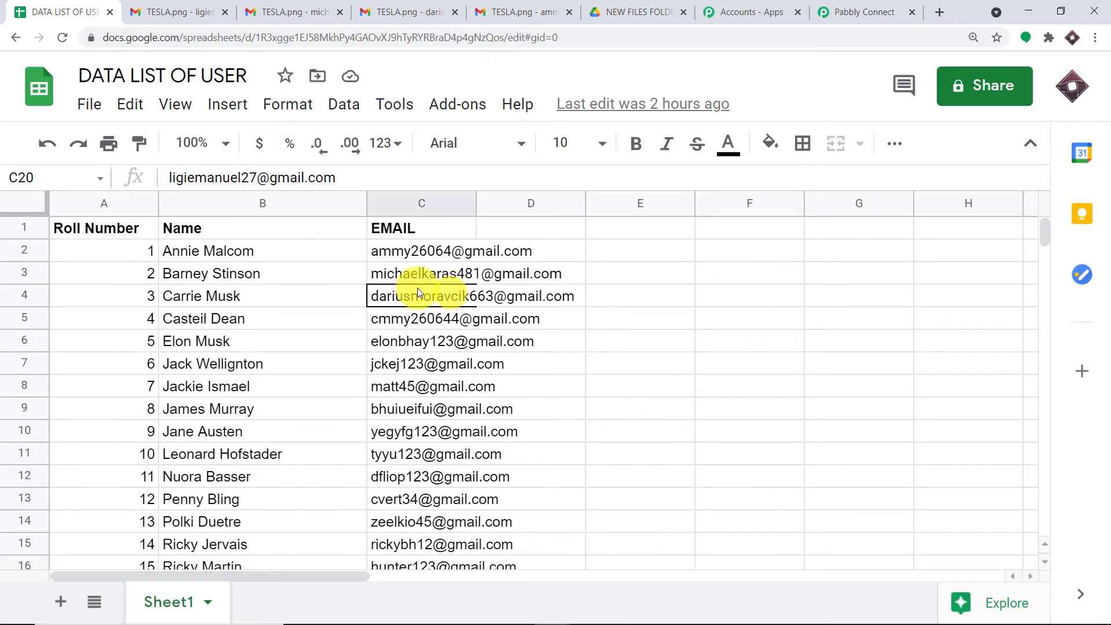
{"action": "left_click", "coordinate": [117, 255]}
{"action": "scroll", "coordinate": [290, 254], "scroll_direction": "down", "scroll_amount": 3}
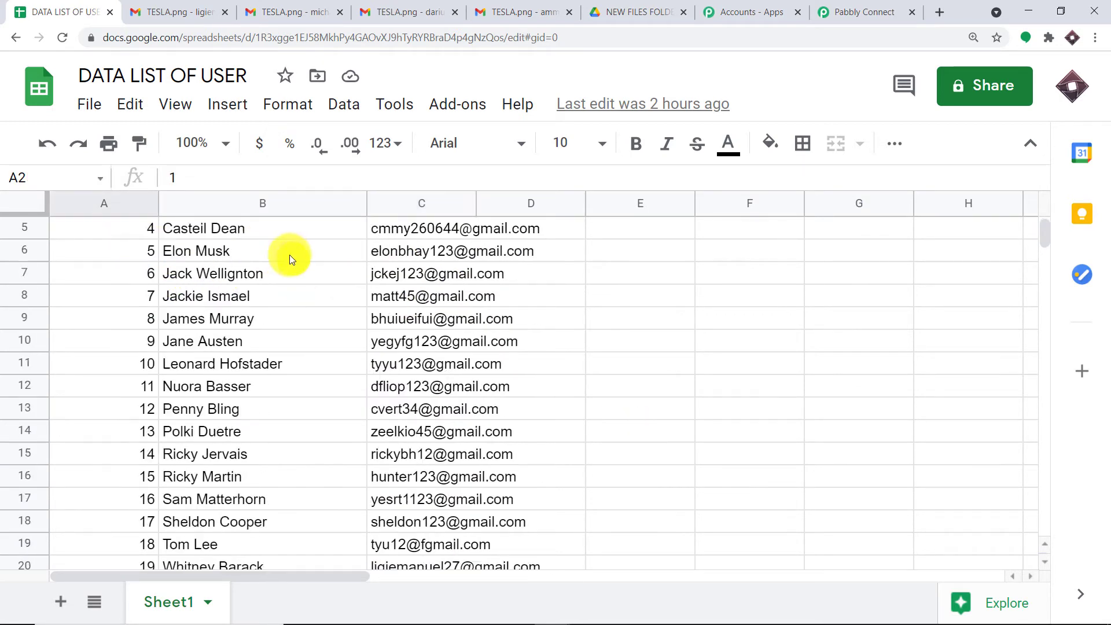
{"action": "left_click", "coordinate": [415, 480]}
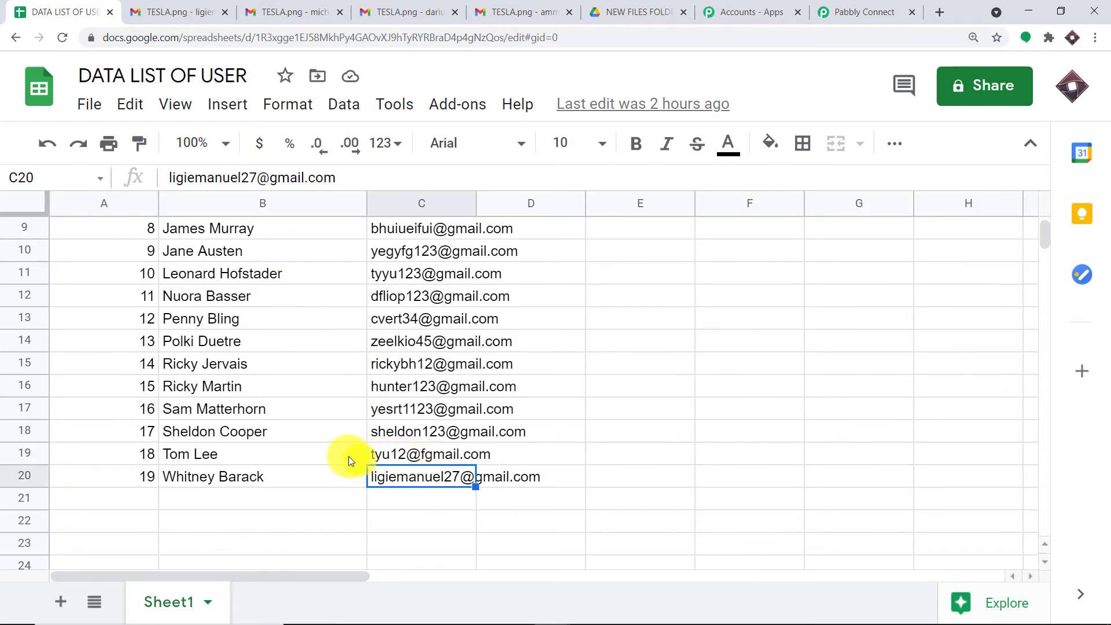
{"action": "scroll", "coordinate": [334, 447], "scroll_direction": "up", "scroll_amount": 3}
{"action": "left_click", "coordinate": [91, 248]}
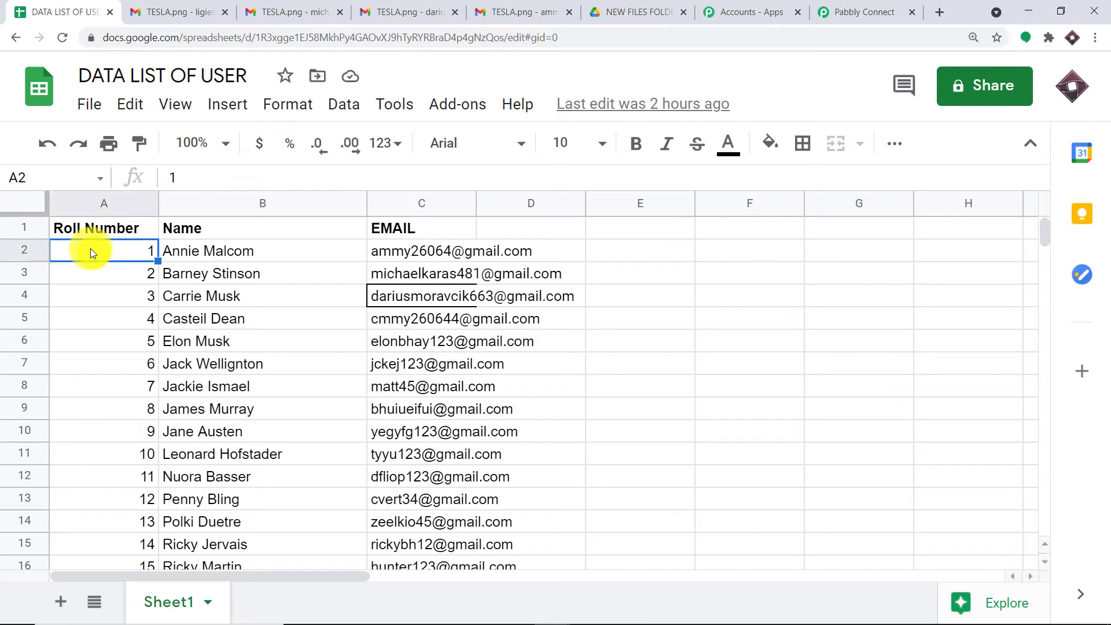
{"action": "scroll", "coordinate": [393, 352], "scroll_direction": "down", "scroll_amount": 4}
{"action": "left_click", "coordinate": [412, 387]}
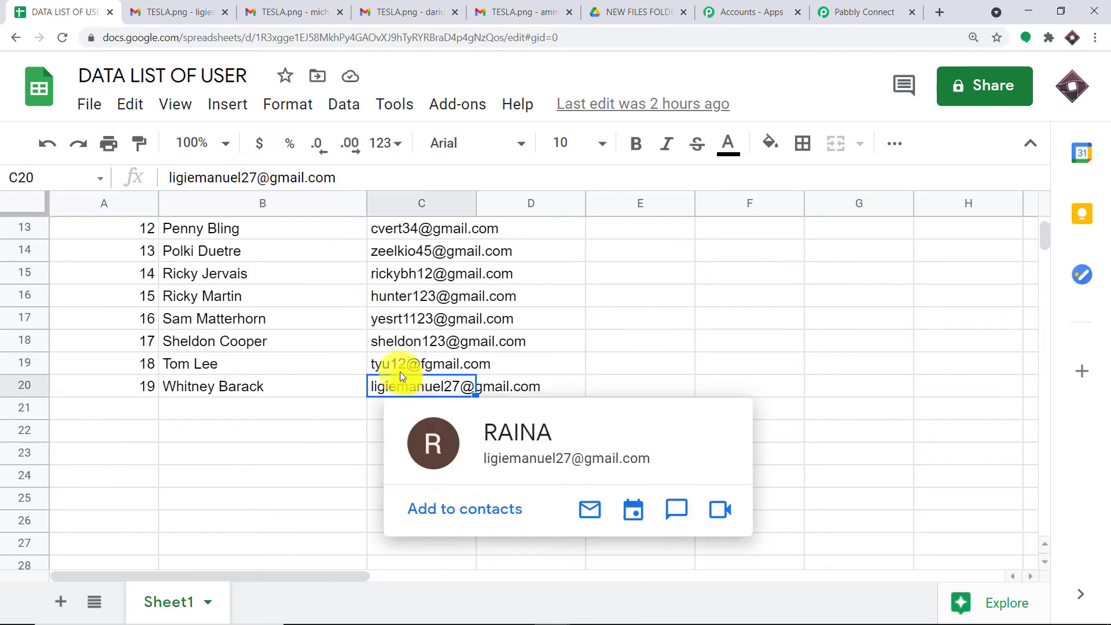
- Select all user rows from A2 to C20 in the sheet and copy the range reference A2:C20
{"action": "scroll", "coordinate": [400, 371], "scroll_direction": "up", "scroll_amount": 4}
{"action": "mouse_move", "coordinate": [120, 251]}
{"action": "left_mouse_down"}
{"action": "mouse_move", "coordinate": [279, 377]}
{"action": "mouse_move", "coordinate": [401, 515]}
{"action": "mouse_move", "coordinate": [425, 587]}
{"action": "mouse_move", "coordinate": [442, 539]}
{"action": "left_mouse_up"}
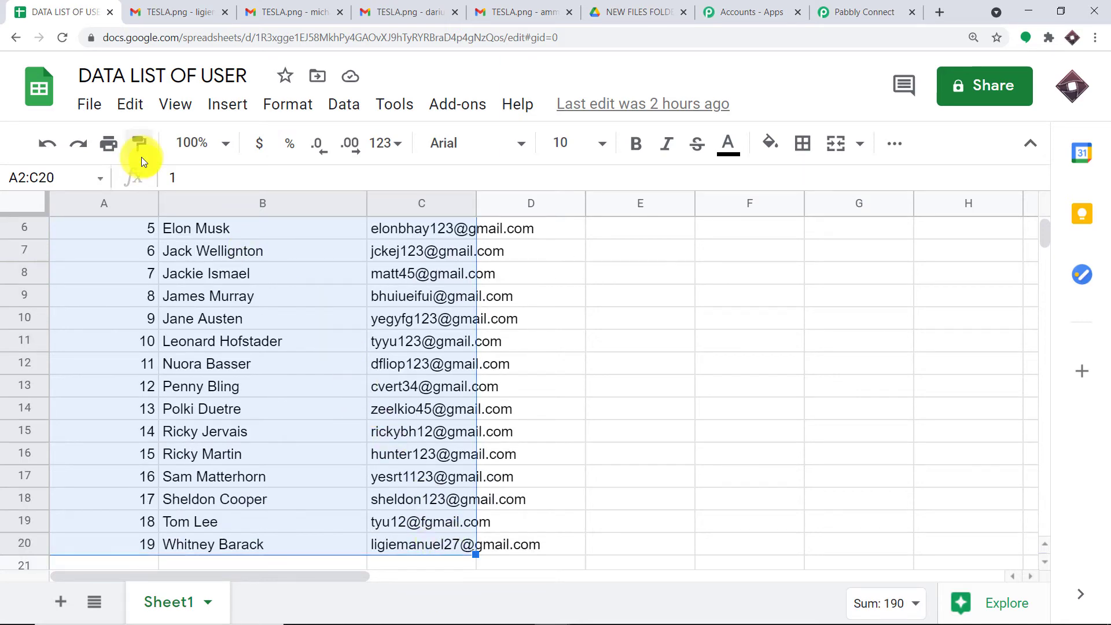
{"action": "left_click", "coordinate": [59, 178]}
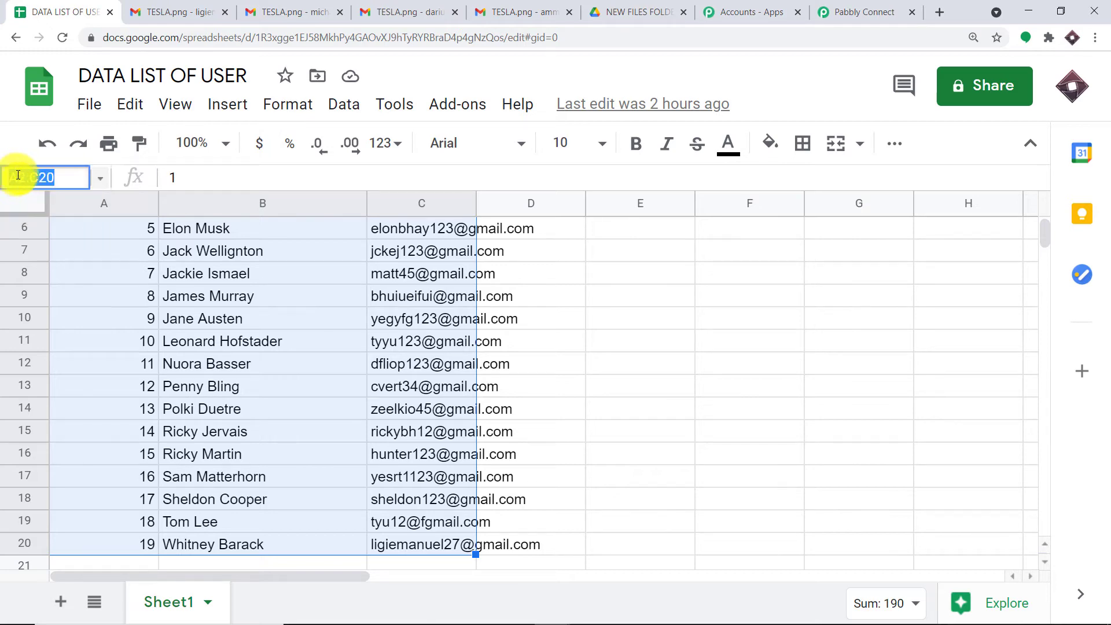
{"action": "right_click", "coordinate": [18, 175]}
{"action": "left_click", "coordinate": [52, 234]}
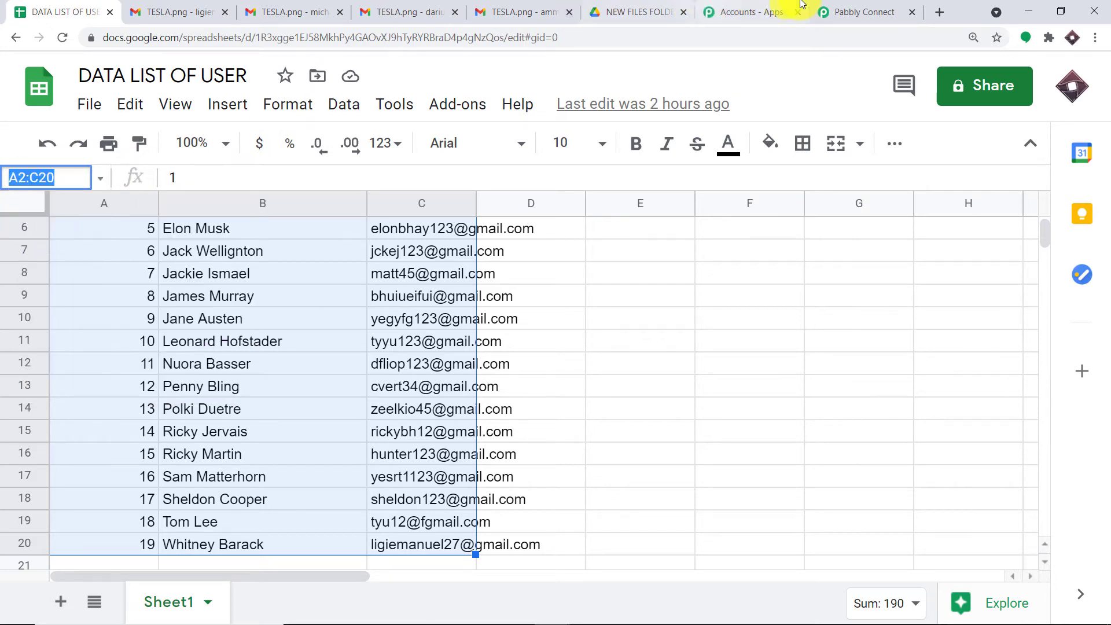
- Back in Pabbly Connect, set the Get Row(s) action's range to A2:C20, then save it and send a test request
{"action": "left_click", "coordinate": [822, 11]}
{"action": "left_click", "coordinate": [295, 341]}
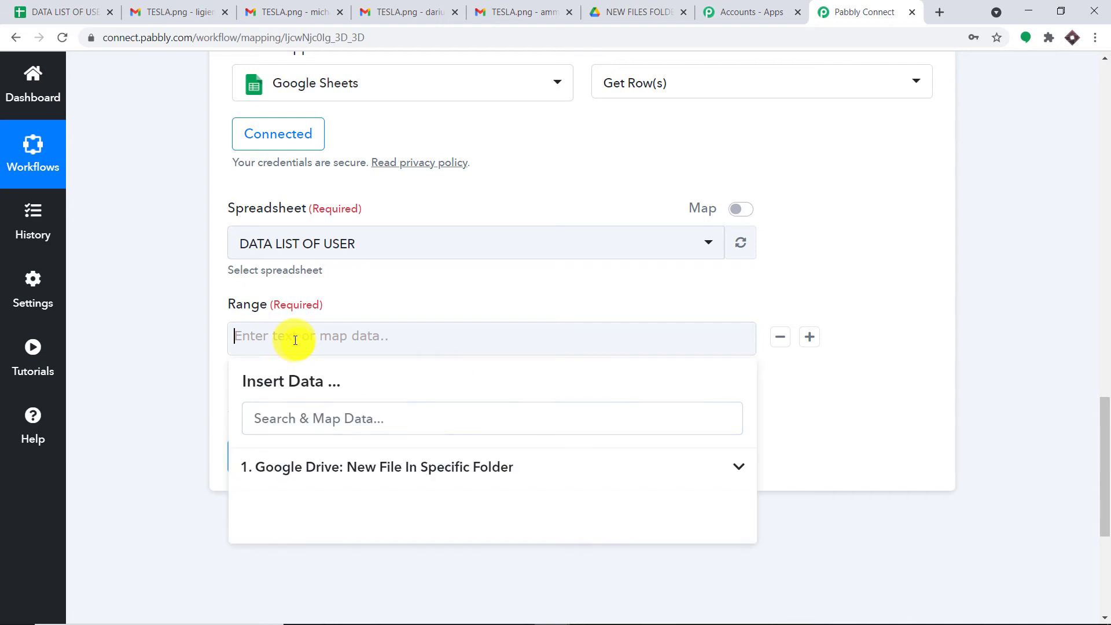
{"action": "key", "text": "ctrl+v"}
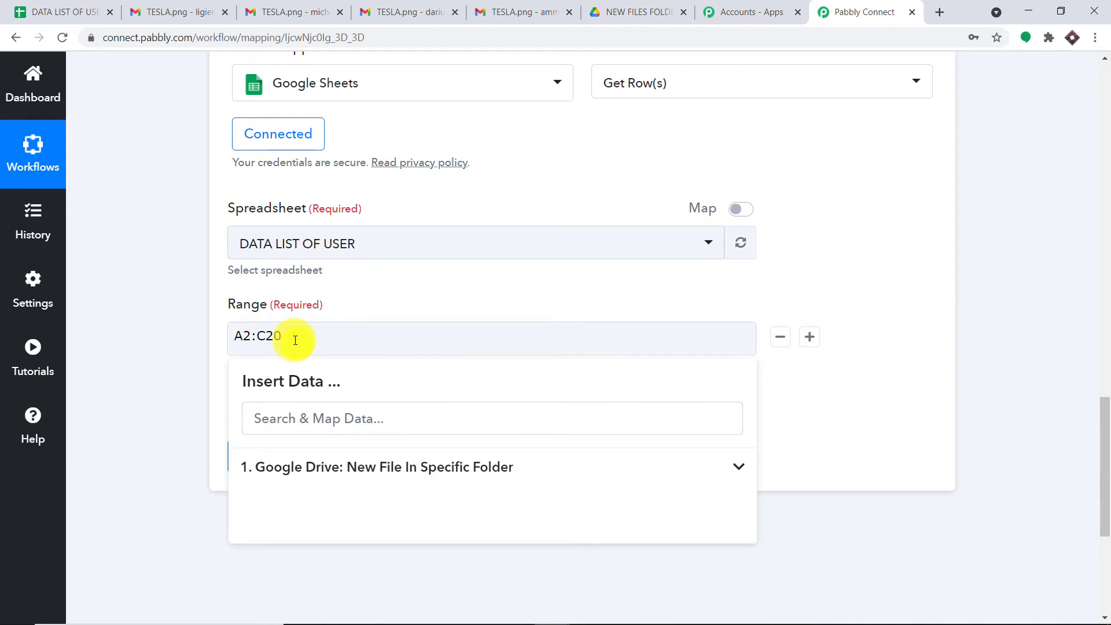
{"action": "left_click", "coordinate": [171, 241]}
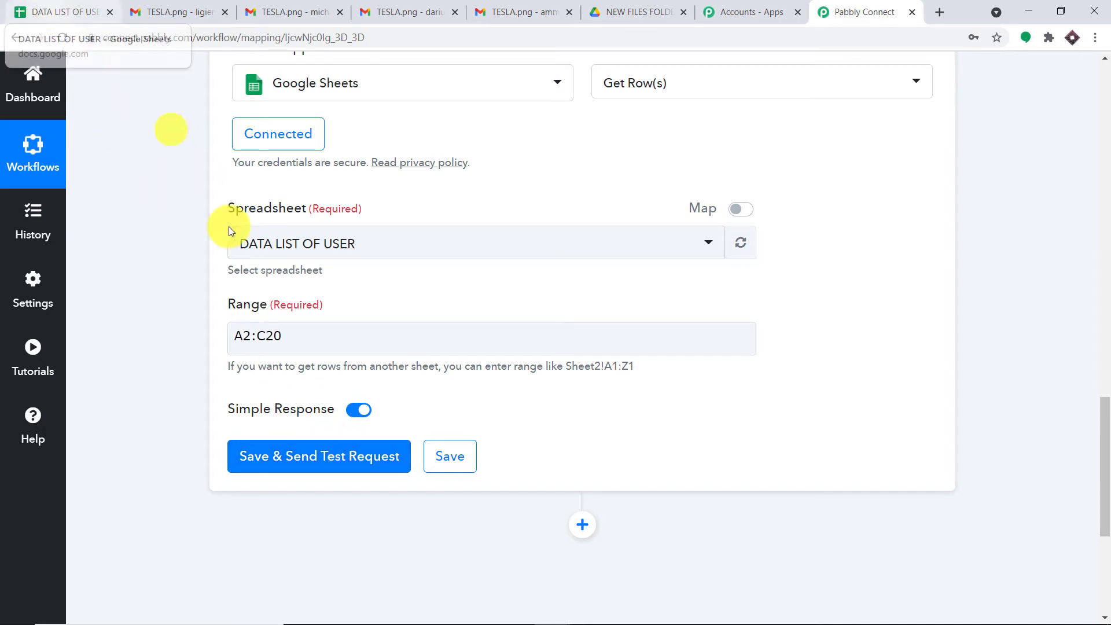
{"action": "left_click", "coordinate": [303, 466]}
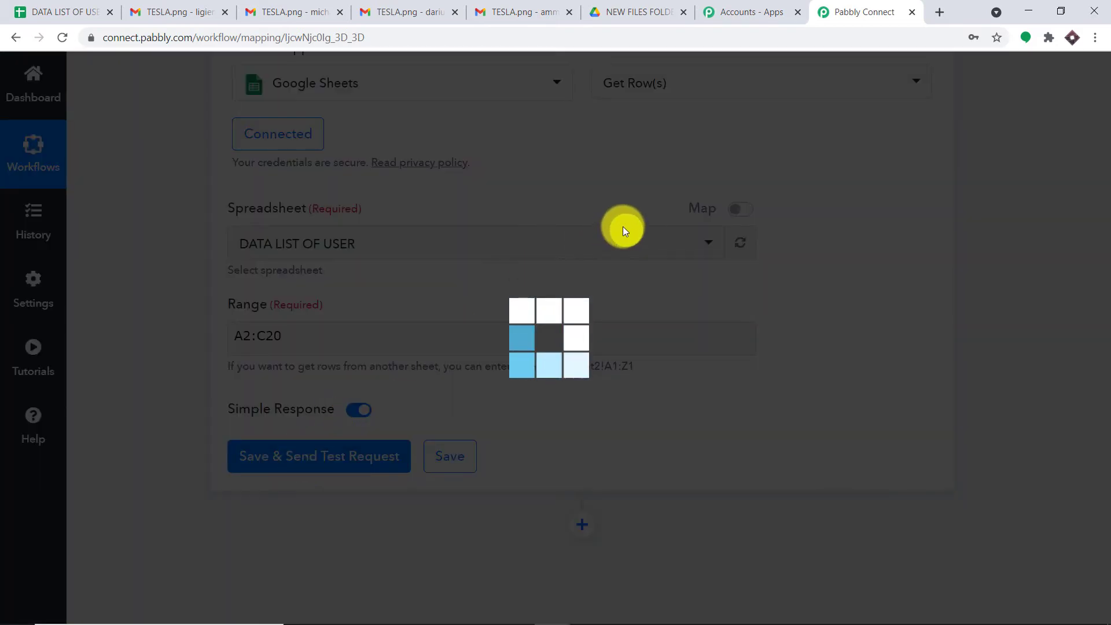
- Compare the first user's values in the received response with the first data row of the DATA LIST OF USER sheet
{"action": "scroll", "coordinate": [820, 290], "scroll_direction": "down", "scroll_amount": 3}
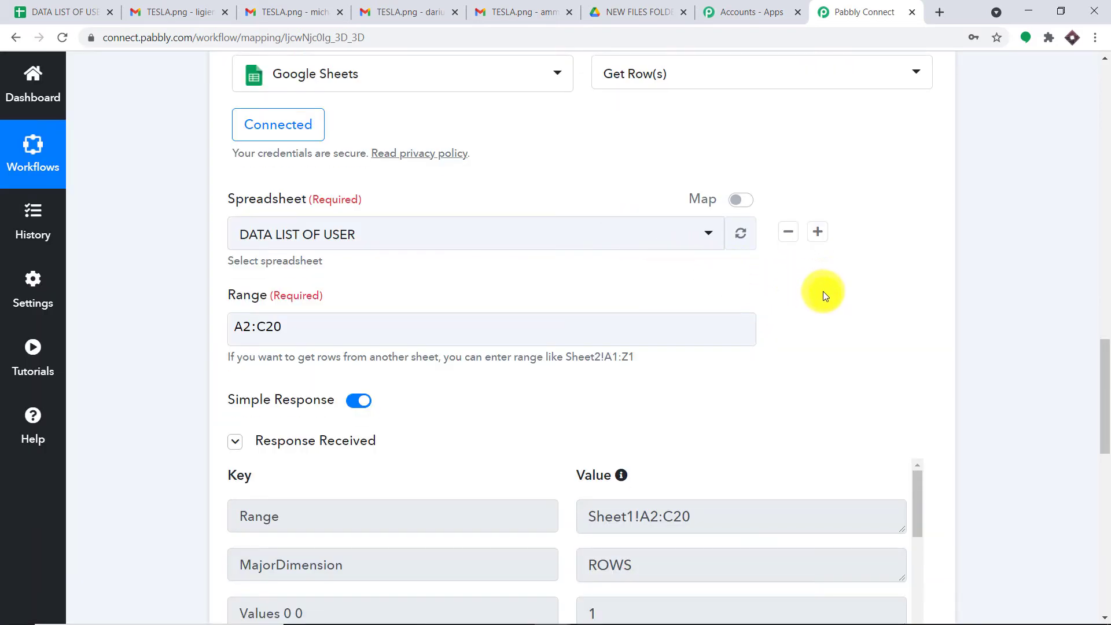
{"action": "scroll", "coordinate": [898, 350], "scroll_direction": "down", "scroll_amount": 1}
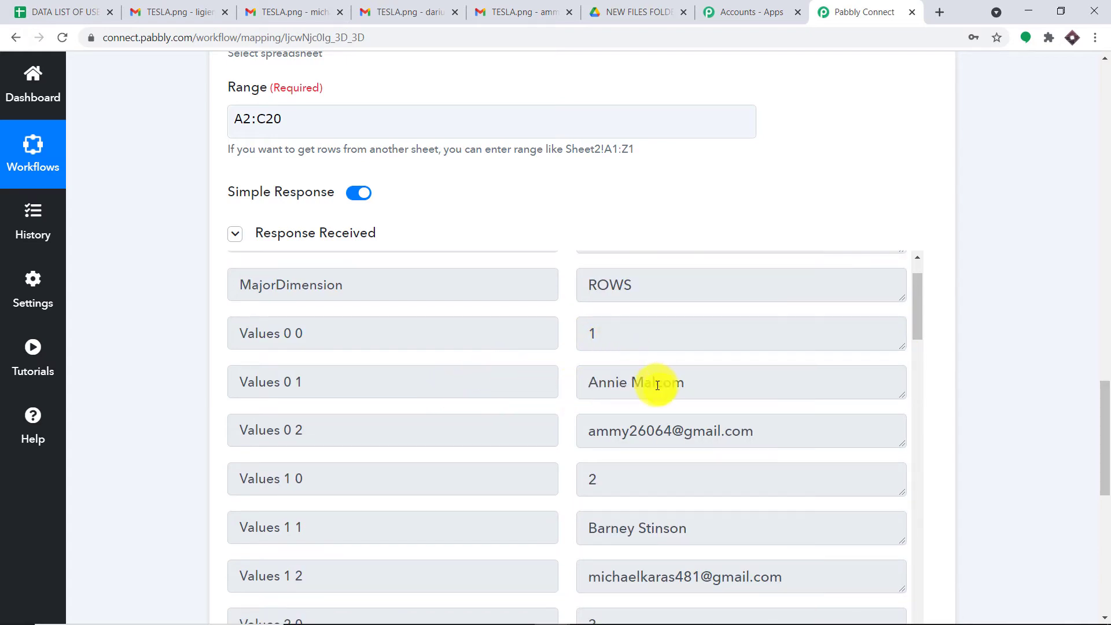
{"action": "scroll", "coordinate": [655, 377], "scroll_direction": "down", "scroll_amount": 1}
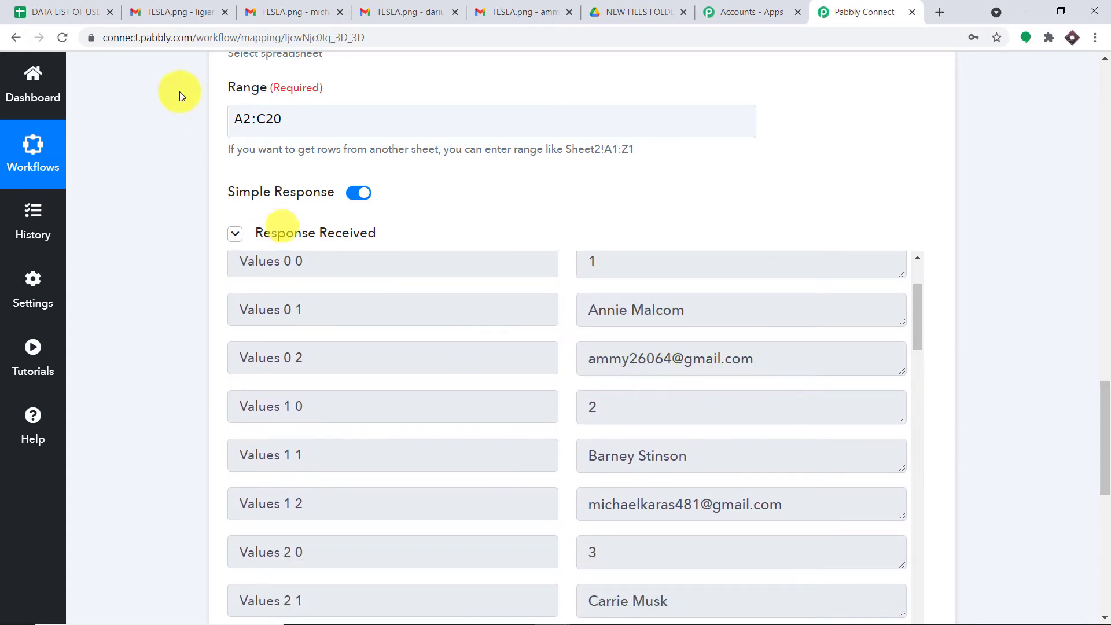
{"action": "left_click", "coordinate": [64, 11]}
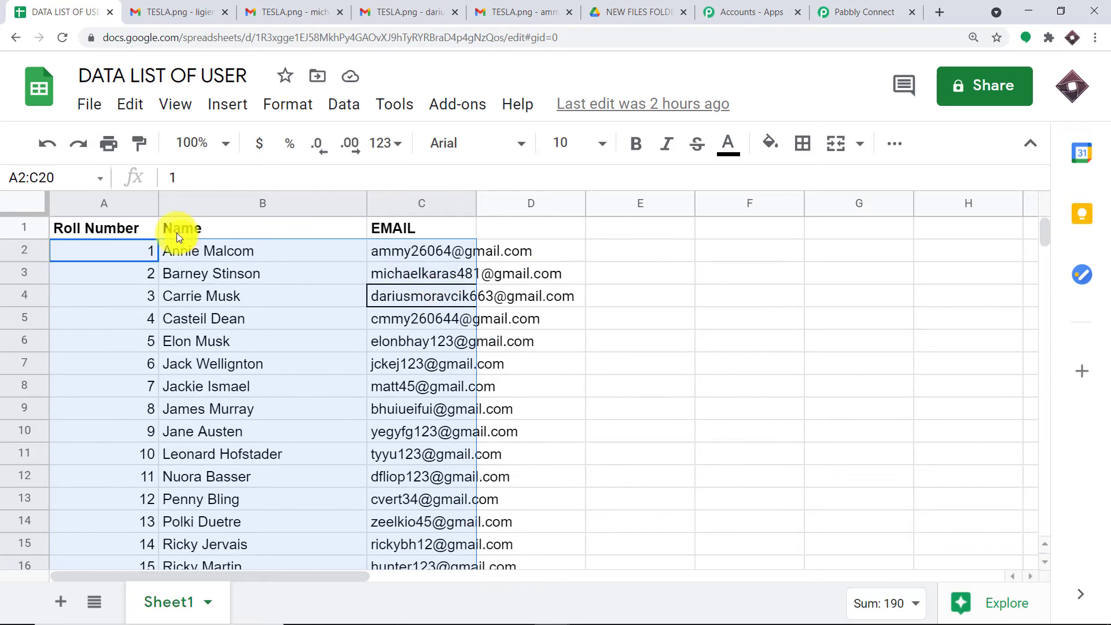
{"action": "left_click", "coordinate": [184, 252]}
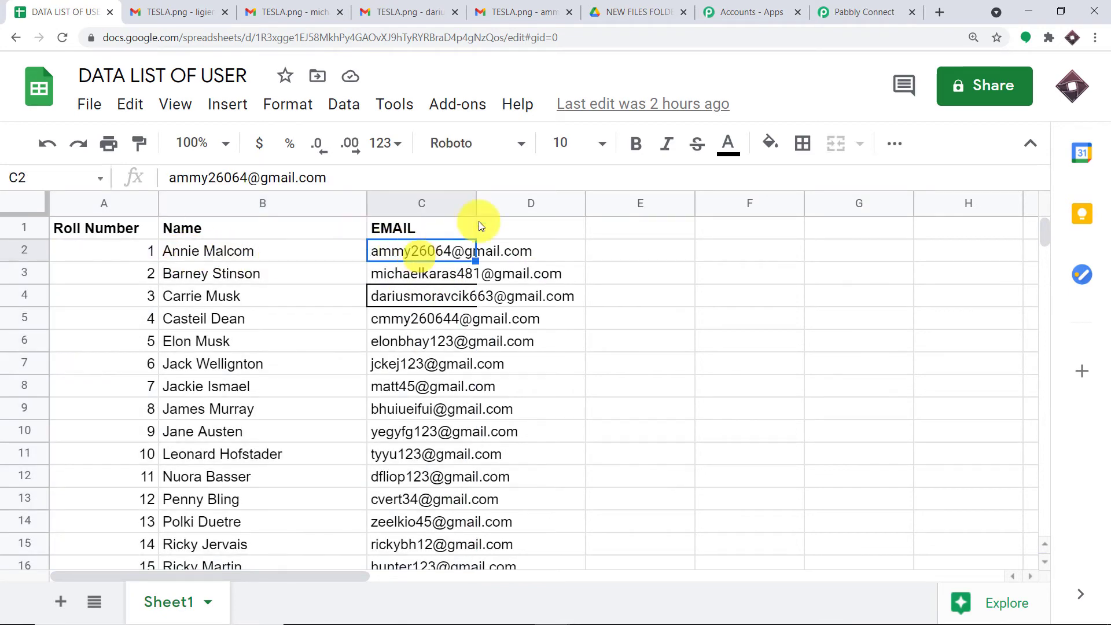
{"action": "left_click", "coordinate": [868, 11]}
{"action": "scroll", "coordinate": [655, 348], "scroll_direction": "down", "scroll_amount": 1}
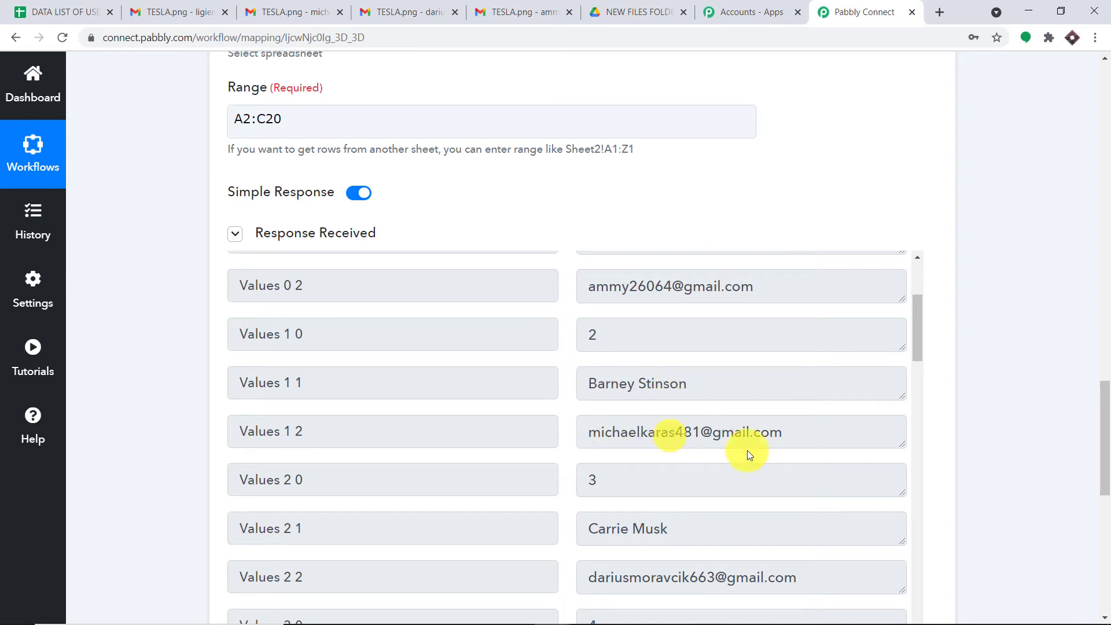
- Check the second and third user rows in the sheet against the corresponding names and emails in the Pabbly Connect response
{"action": "left_click", "coordinate": [58, 12]}
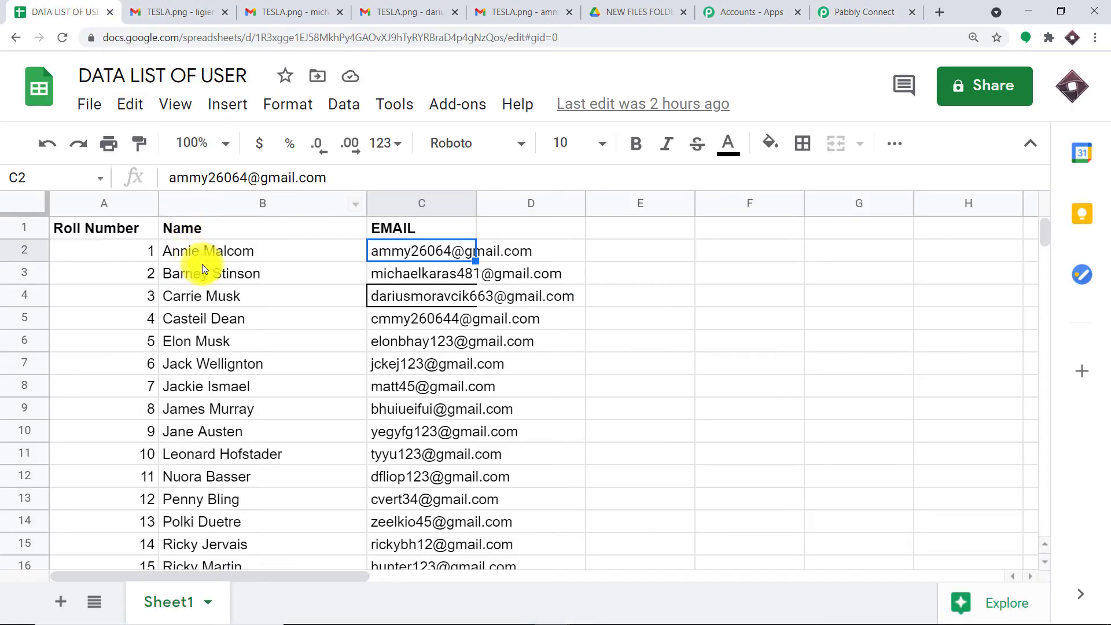
{"action": "left_click", "coordinate": [141, 272]}
{"action": "left_click", "coordinate": [218, 273]}
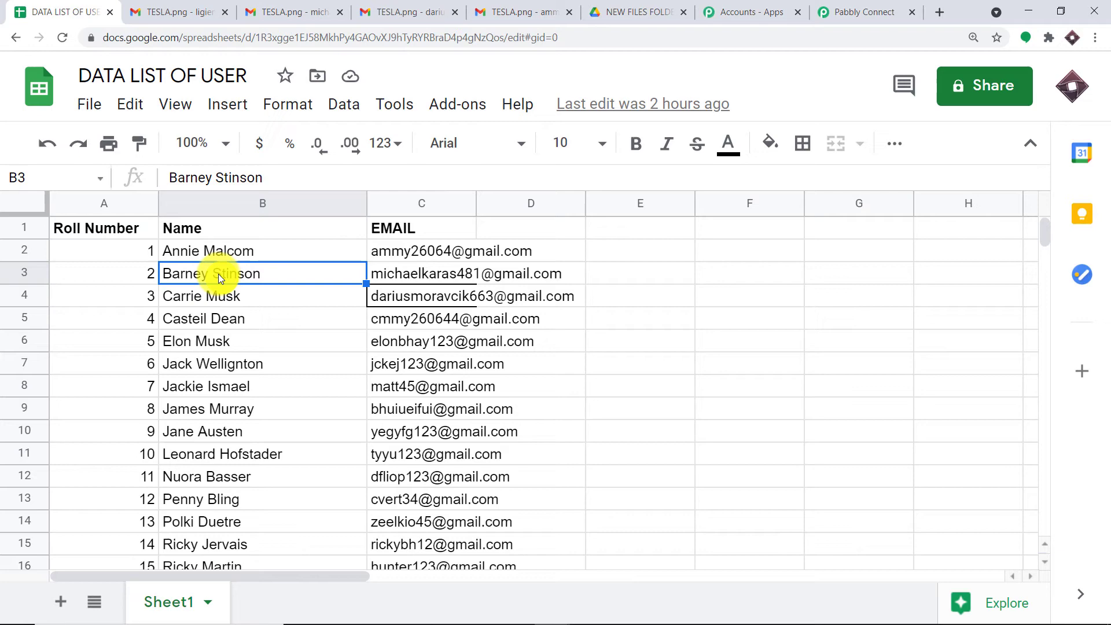
{"action": "left_click", "coordinate": [423, 280]}
{"action": "left_click", "coordinate": [179, 301]}
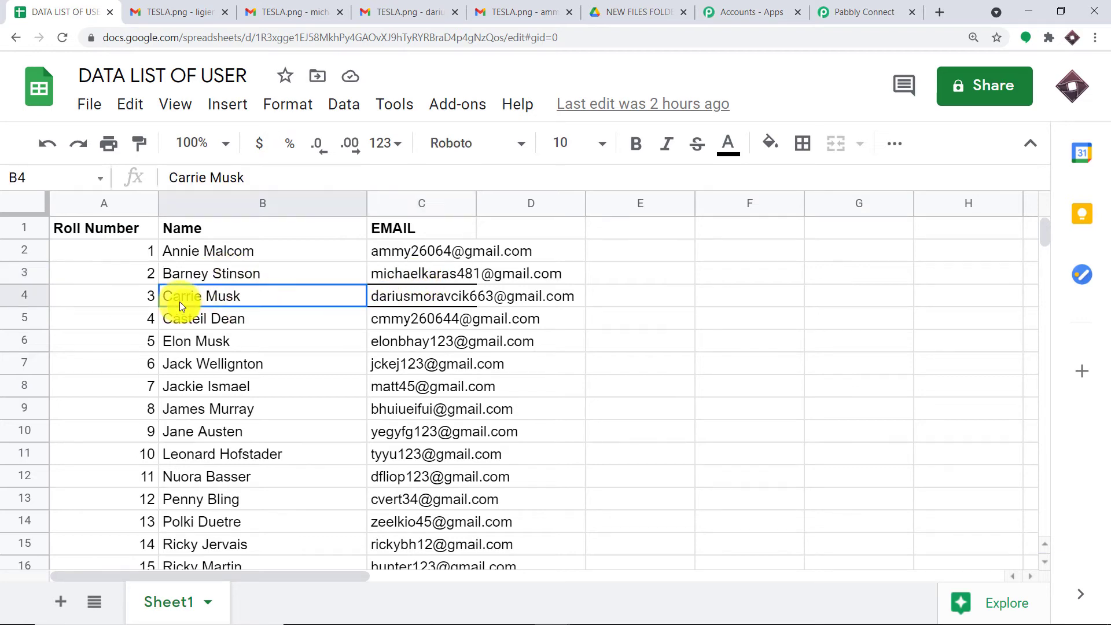
{"action": "left_click", "coordinate": [856, 12]}
{"action": "scroll", "coordinate": [578, 379], "scroll_direction": "down", "scroll_amount": 1}
{"action": "scroll", "coordinate": [579, 379], "scroll_direction": "down", "scroll_amount": 1}
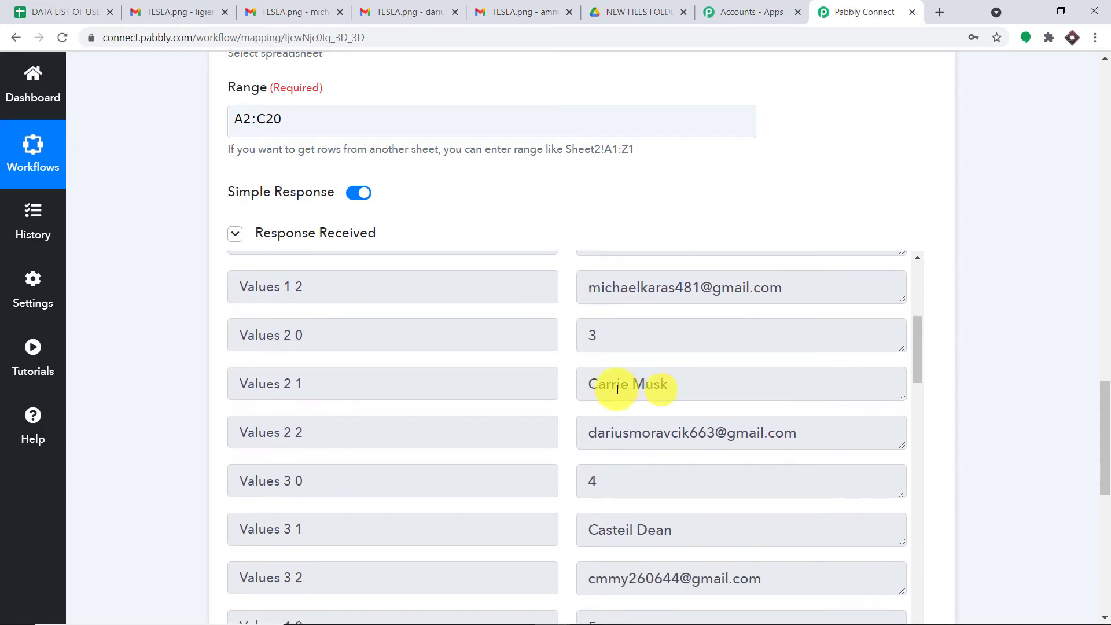
{"action": "left_click_drag", "start_coordinate": [672, 384], "coordinate": [578, 389]}
{"action": "left_click_drag", "start_coordinate": [794, 433], "coordinate": [575, 424]}
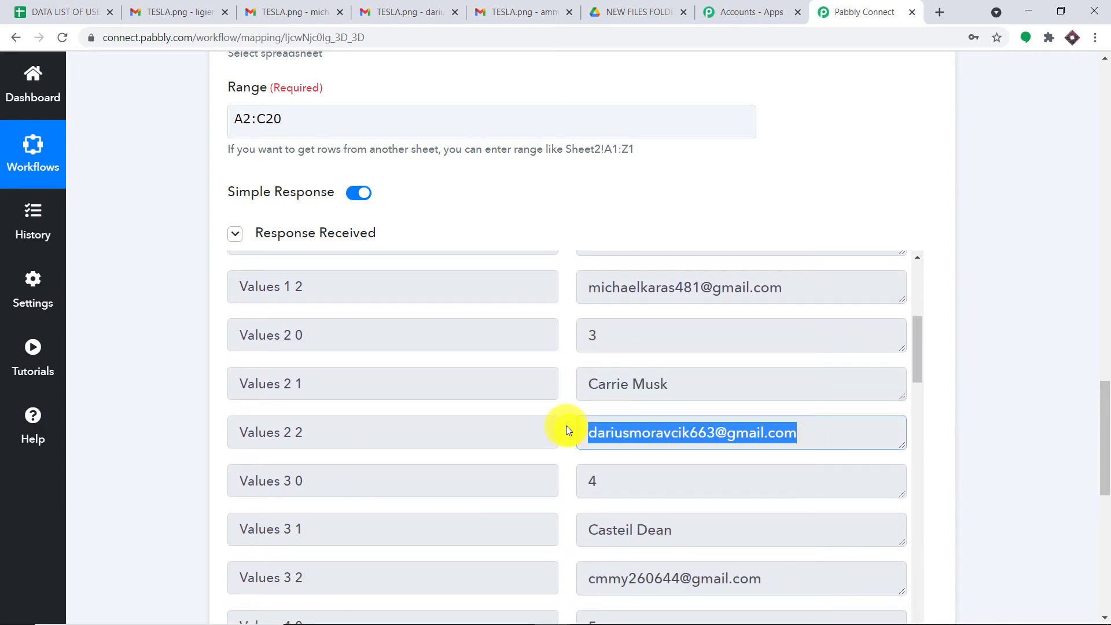
- Compare the last user row in the sheet with the final name and email values in the Pabbly Connect response
{"action": "left_click", "coordinate": [74, 9]}
{"action": "scroll", "coordinate": [382, 324], "scroll_direction": "down", "scroll_amount": 3}
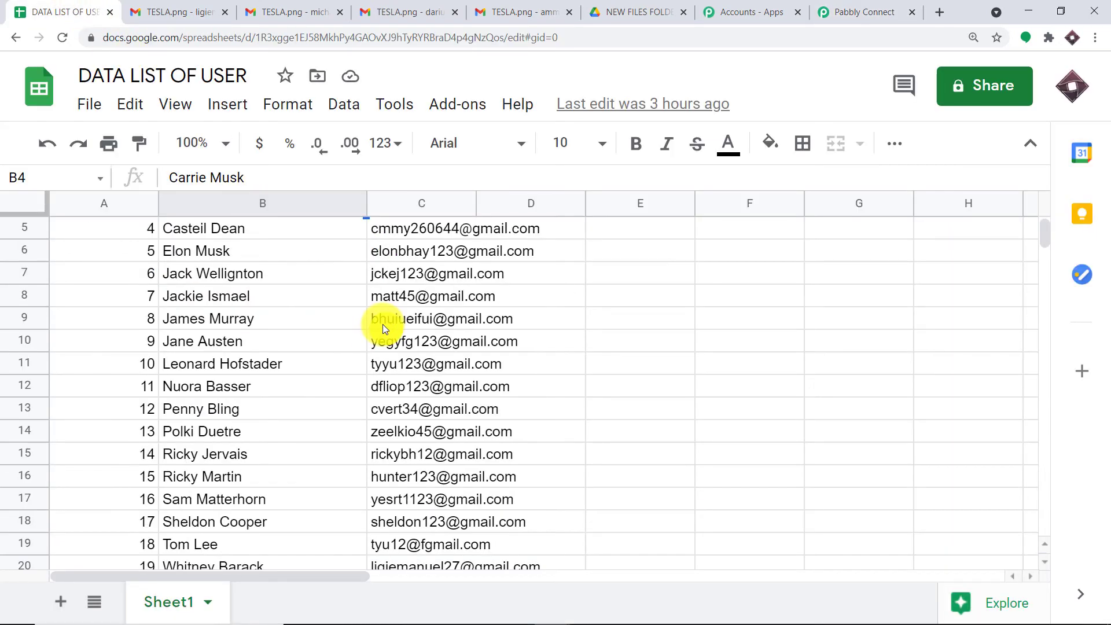
{"action": "left_click", "coordinate": [207, 481]}
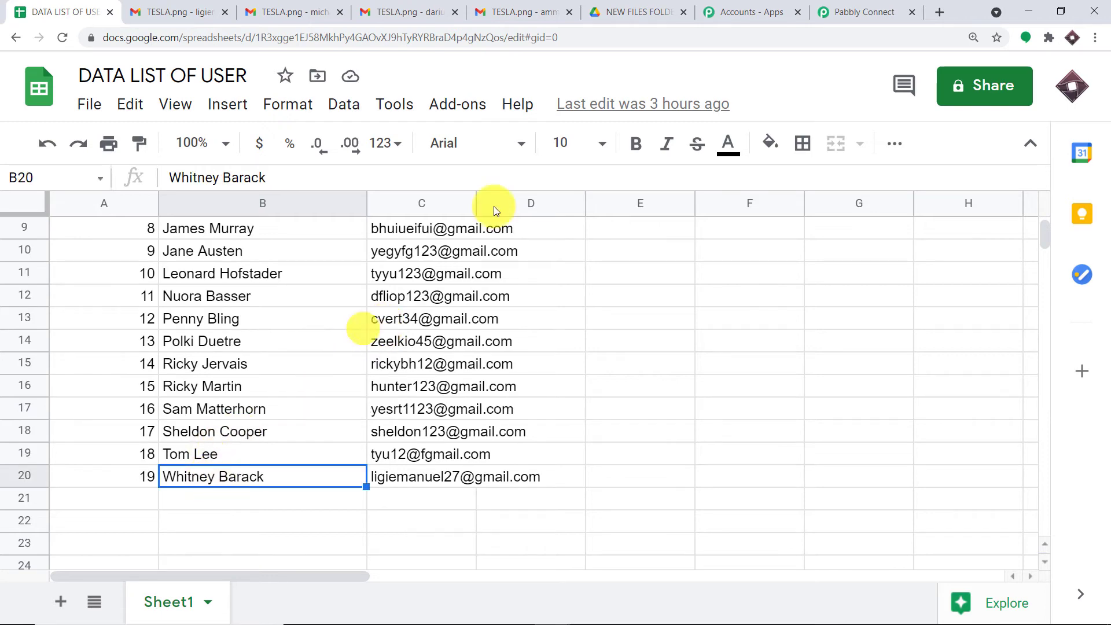
{"action": "left_click", "coordinate": [863, 11]}
{"action": "scroll", "coordinate": [515, 343], "scroll_direction": "down", "scroll_amount": 20}
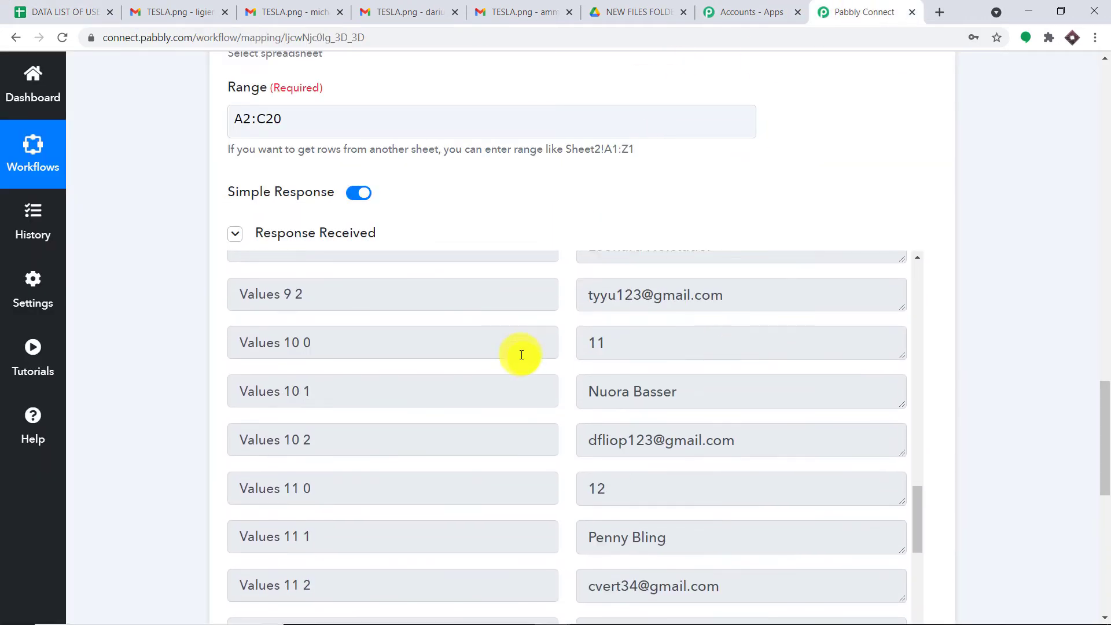
{"action": "scroll", "coordinate": [526, 377], "scroll_direction": "down", "scroll_amount": 5}
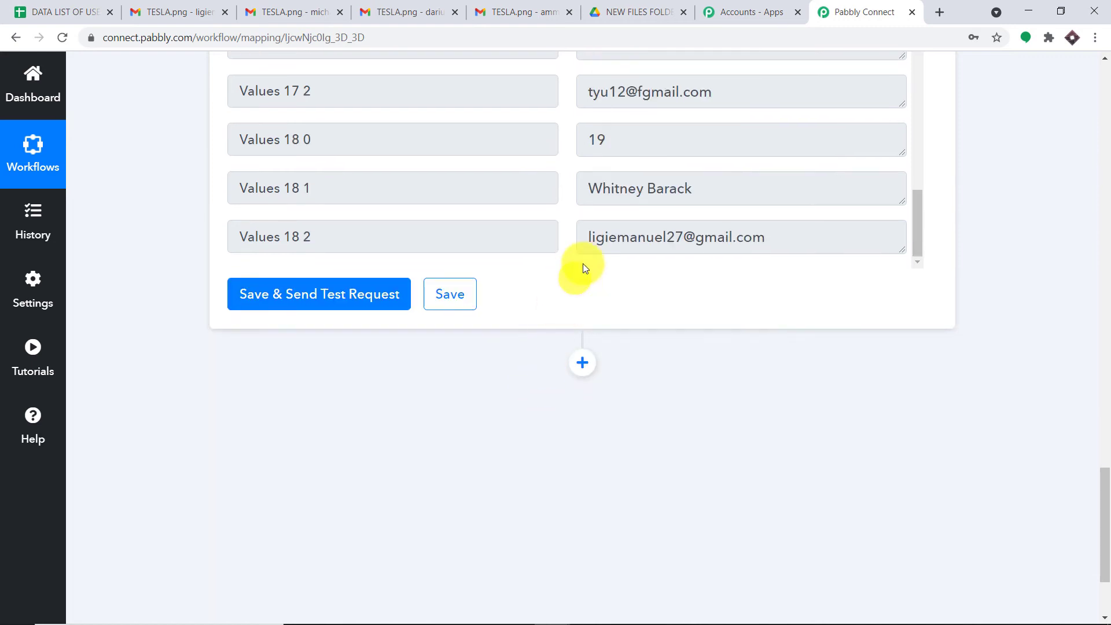
{"action": "scroll", "coordinate": [584, 266], "scroll_direction": "up", "scroll_amount": 3}
{"action": "scroll", "coordinate": [608, 240], "scroll_direction": "down", "scroll_amount": 2}
{"action": "scroll", "coordinate": [656, 213], "scroll_direction": "down", "scroll_amount": 1}
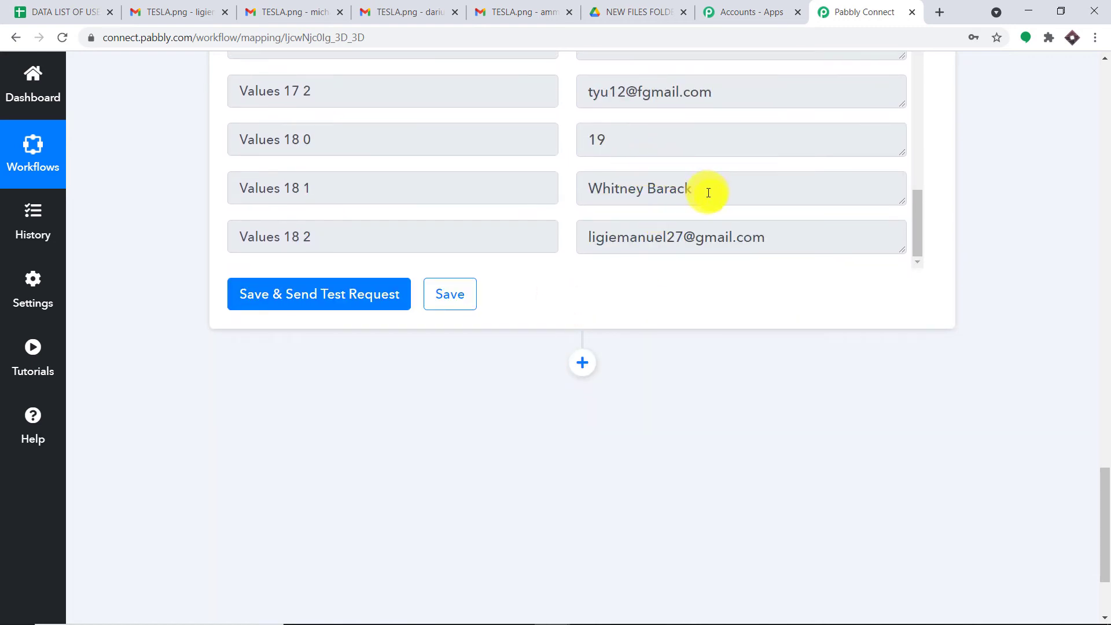
{"action": "left_click_drag", "start_coordinate": [706, 189], "coordinate": [524, 188]}
{"action": "double_click", "coordinate": [618, 146]}
{"action": "left_click_drag", "start_coordinate": [704, 191], "coordinate": [561, 190]}
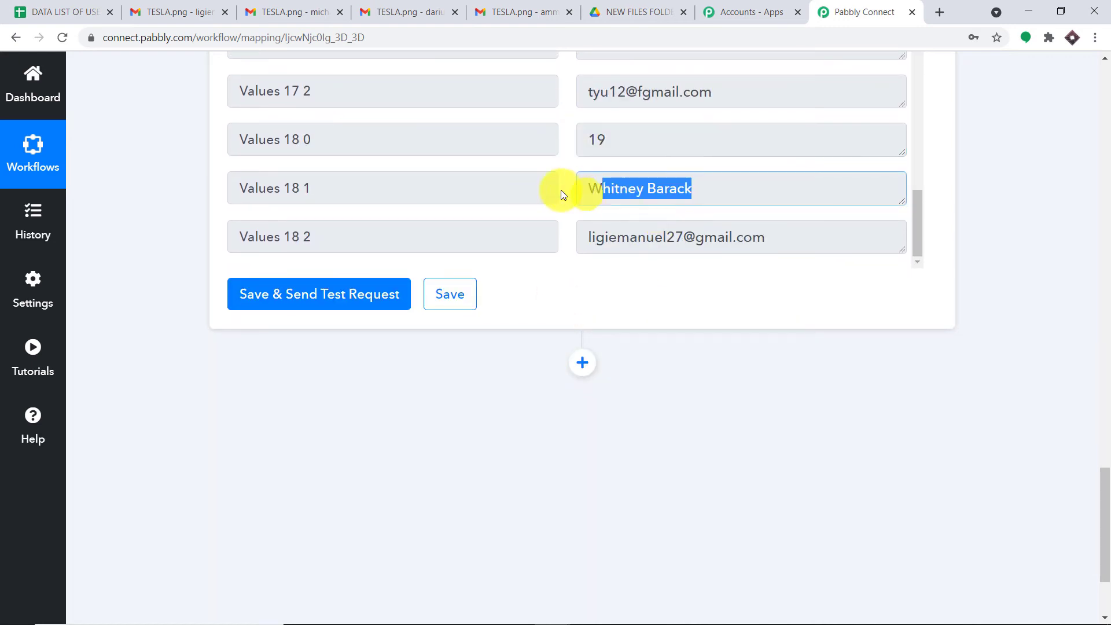
{"action": "left_click", "coordinate": [774, 231]}
{"action": "left_click_drag", "start_coordinate": [720, 230], "coordinate": [533, 223]}
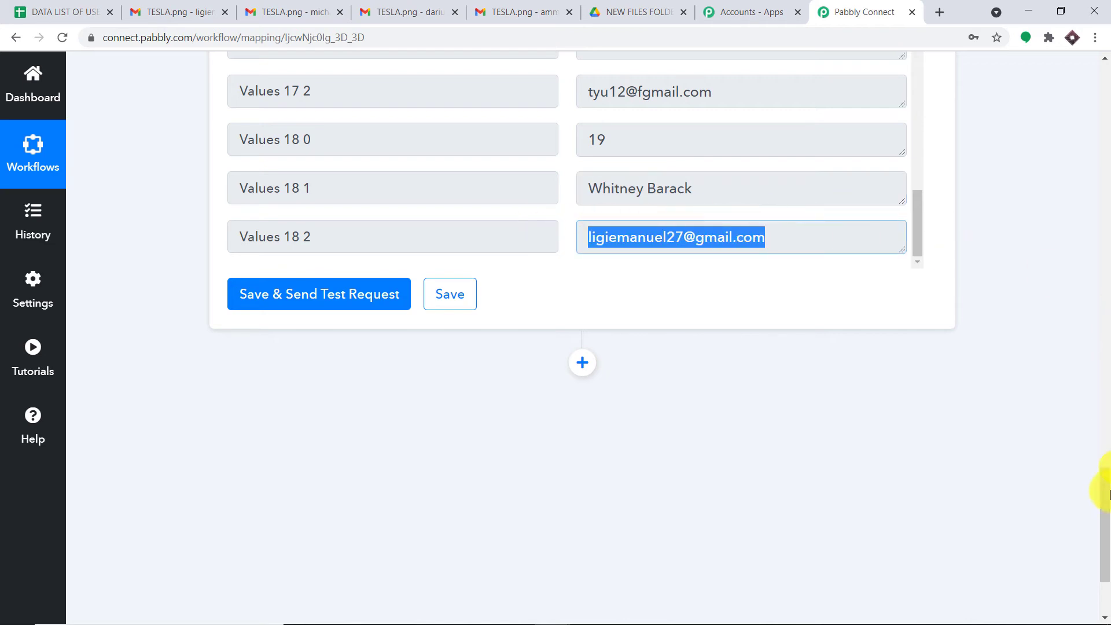
{"action": "left_click_drag", "start_coordinate": [1106, 523], "coordinate": [1105, 507]}
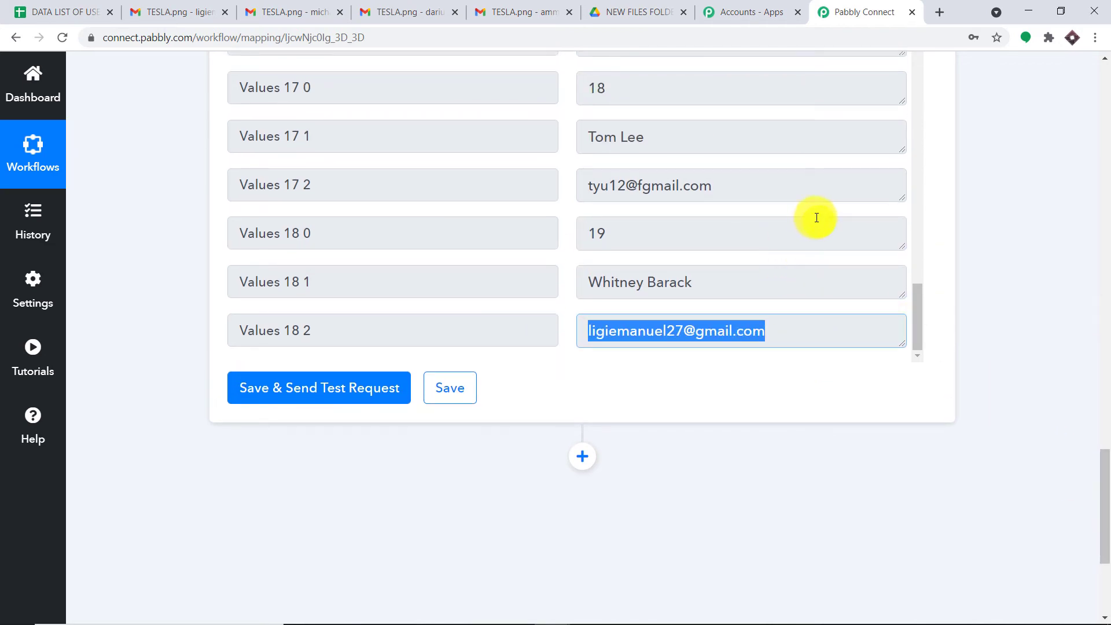
- Return to the beginning of the received response and examine the first user's name and email entries
{"action": "scroll", "coordinate": [814, 216], "scroll_direction": "up", "scroll_amount": 3}
{"action": "scroll", "coordinate": [1103, 391], "scroll_direction": "up", "scroll_amount": 6}
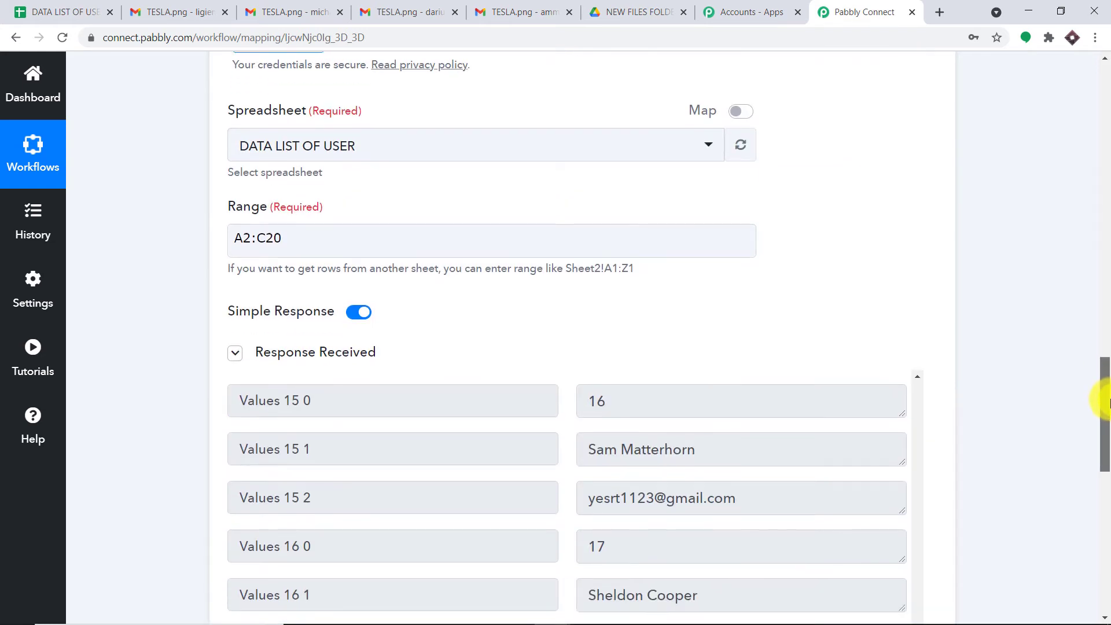
{"action": "scroll", "coordinate": [1103, 401], "scroll_direction": "down", "scroll_amount": 1}
{"action": "scroll", "coordinate": [732, 399], "scroll_direction": "up", "scroll_amount": 15}
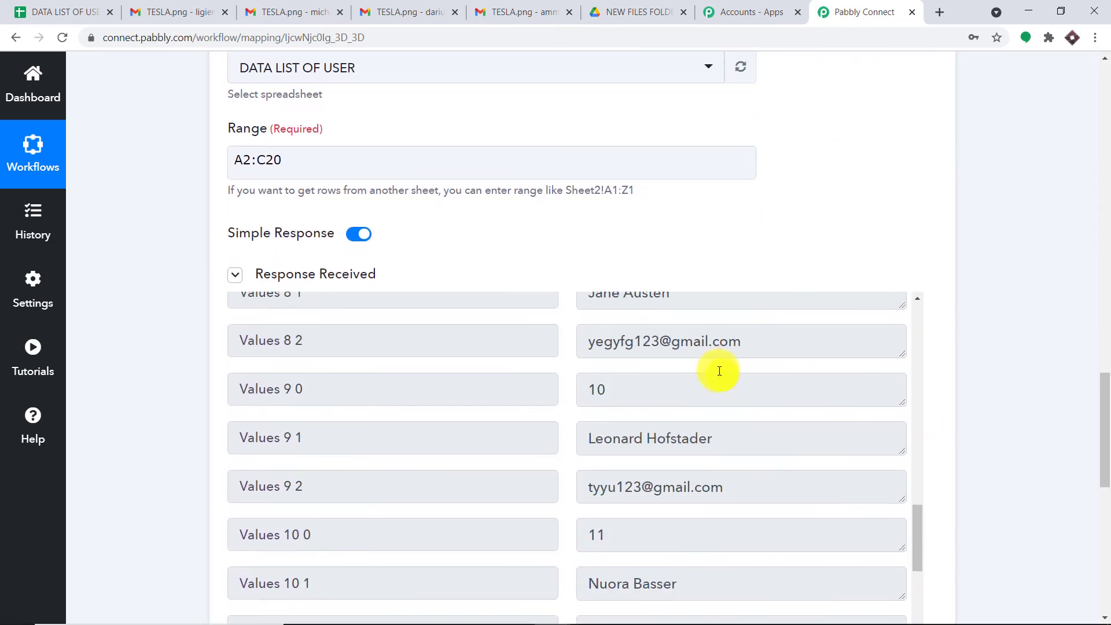
{"action": "scroll", "coordinate": [720, 371], "scroll_direction": "up", "scroll_amount": 10}
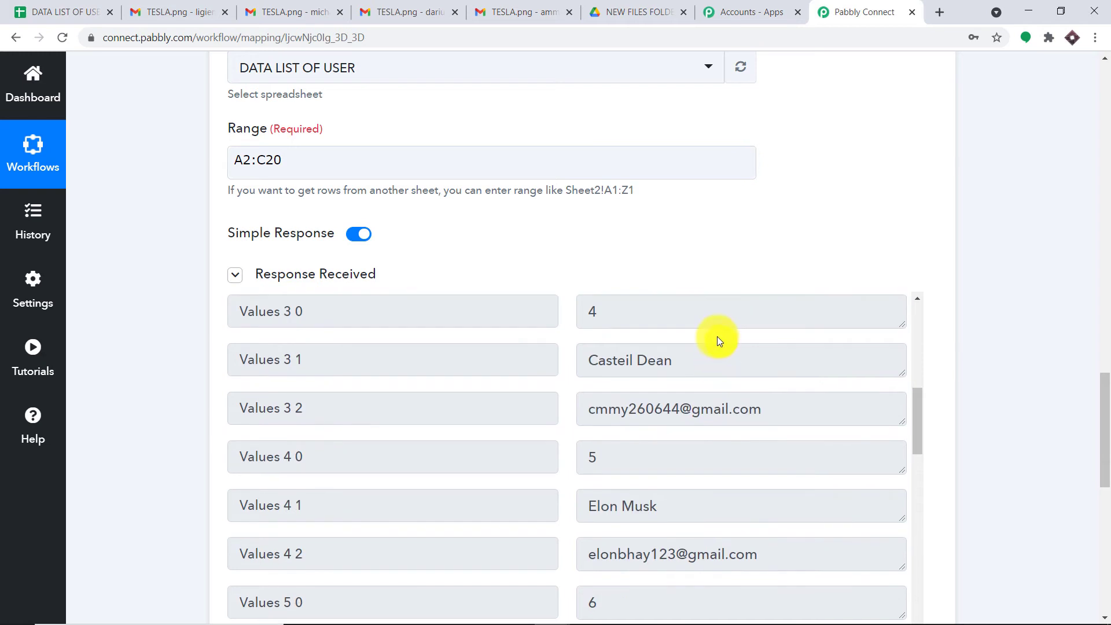
{"action": "scroll", "coordinate": [720, 330], "scroll_direction": "up", "scroll_amount": 20}
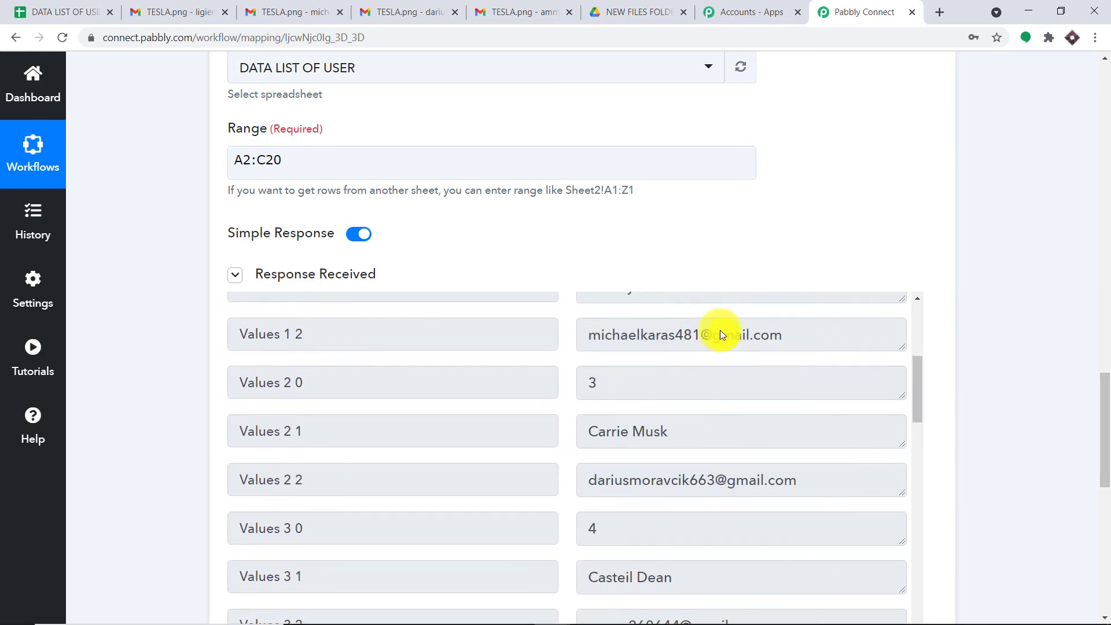
{"action": "scroll", "coordinate": [697, 382], "scroll_direction": "down", "scroll_amount": 1}
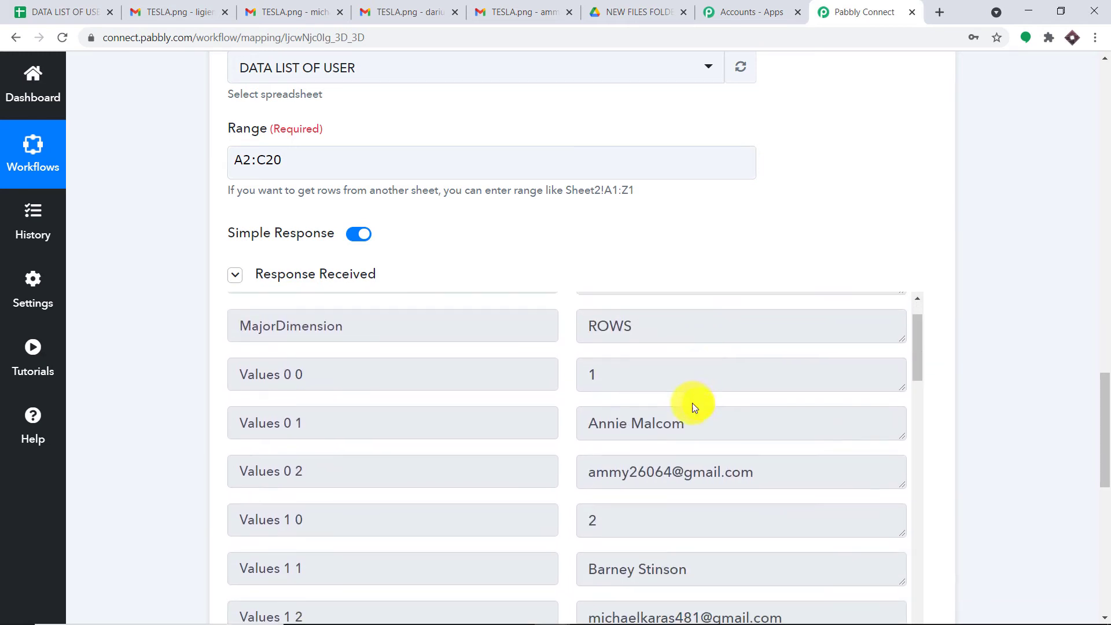
{"action": "left_click_drag", "start_coordinate": [686, 423], "coordinate": [580, 417]}
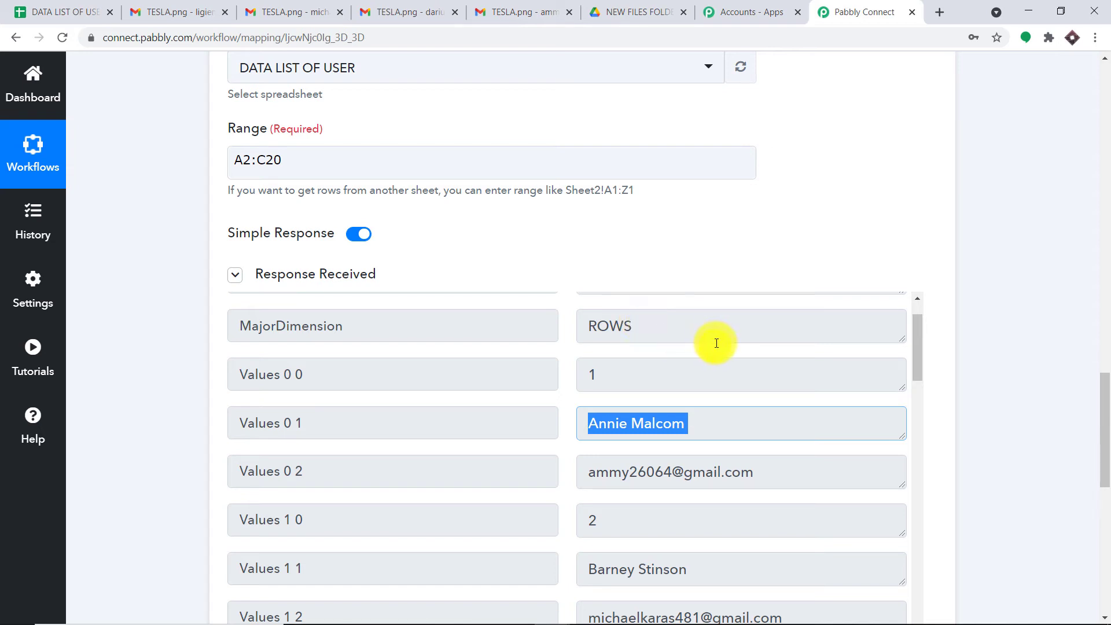
{"action": "scroll", "coordinate": [717, 272], "scroll_direction": "down", "scroll_amount": 1}
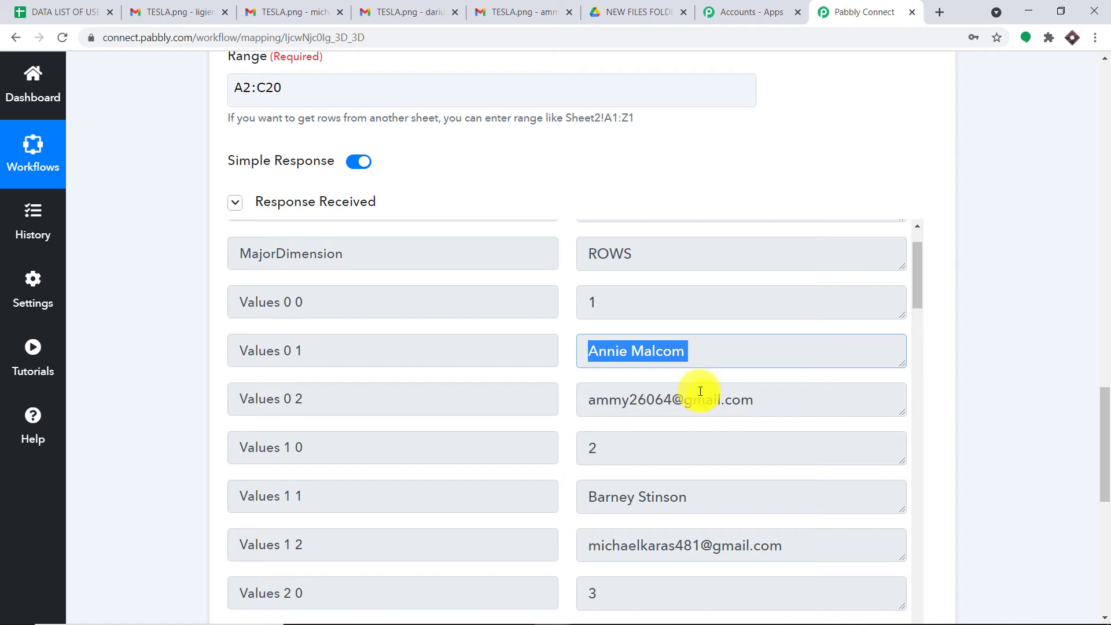
{"action": "left_click_drag", "start_coordinate": [745, 394], "coordinate": [567, 376]}
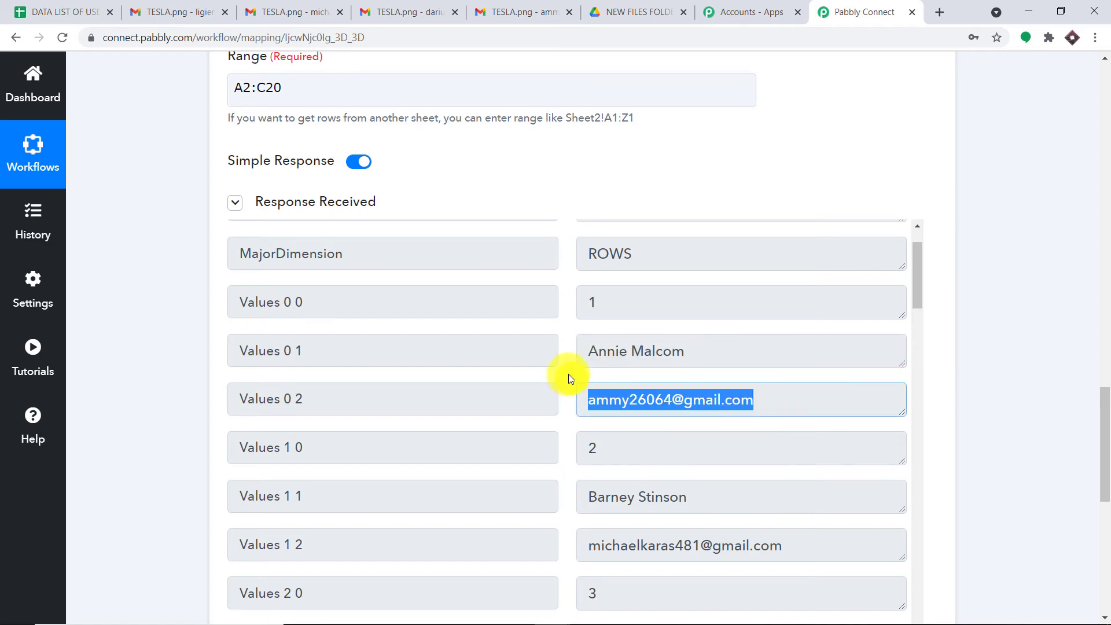
{"action": "left_click_drag", "start_coordinate": [1103, 406], "coordinate": [1107, 423]}
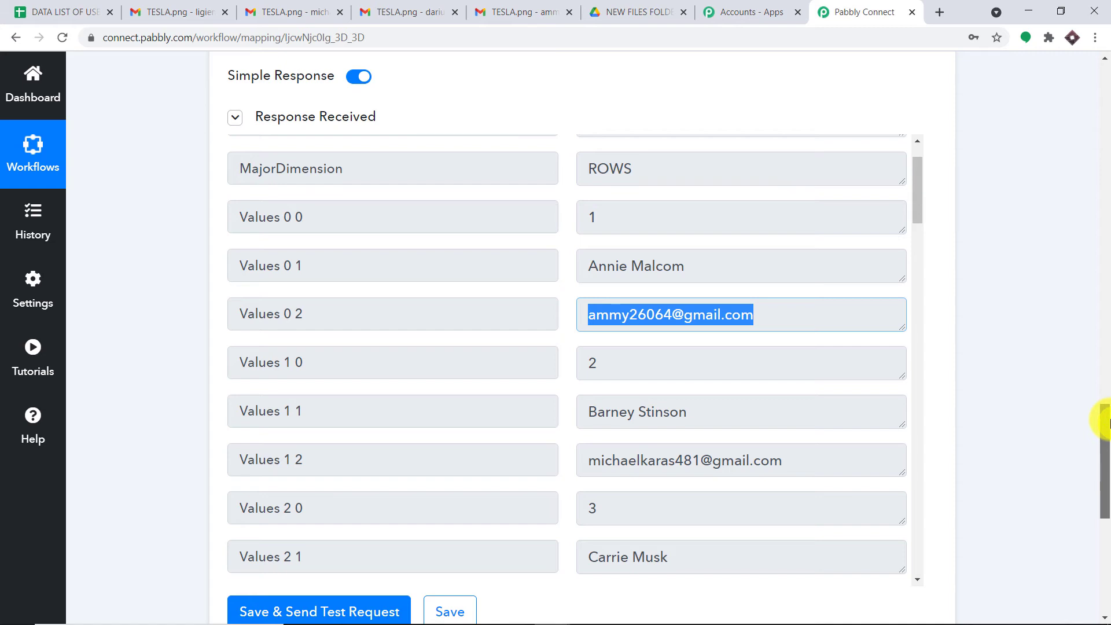
- Turn off Simple Response for the DATA LIST OF USER lookup with range A2:C20, save it and resend the test request
{"action": "left_click_drag", "start_coordinate": [1106, 422], "coordinate": [1107, 433]}
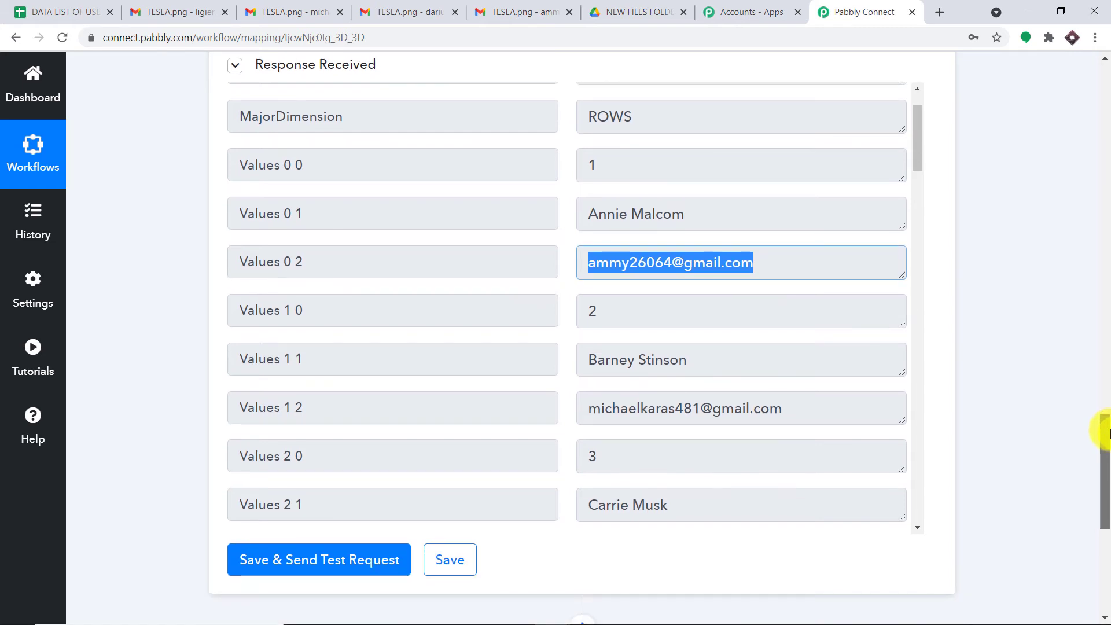
{"action": "scroll", "coordinate": [1100, 412], "scroll_direction": "up", "scroll_amount": 4}
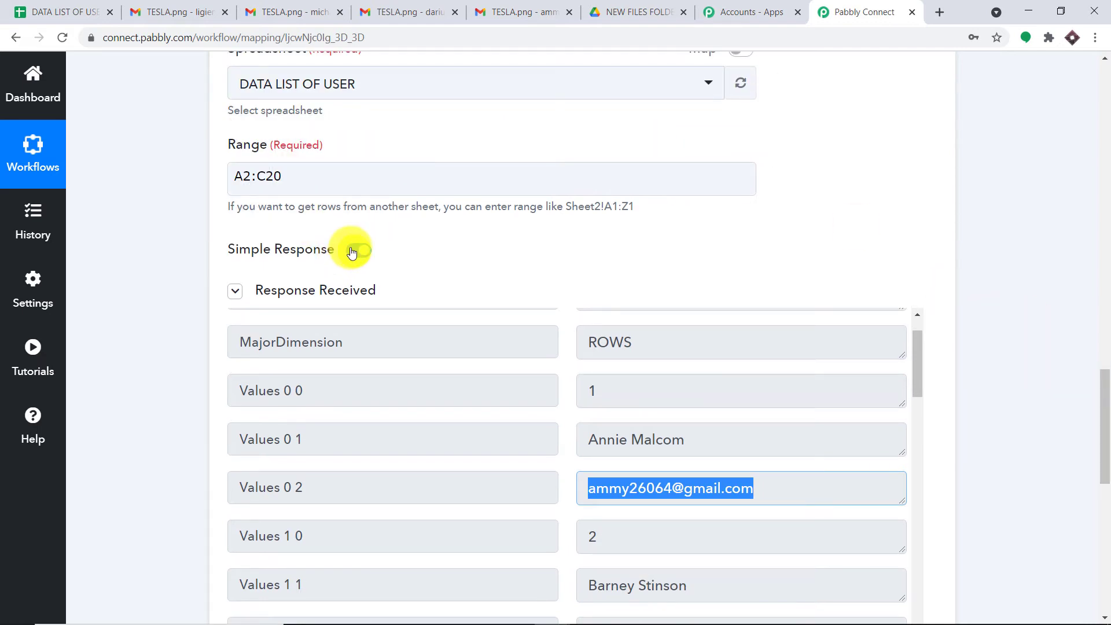
{"action": "left_click", "coordinate": [352, 253]}
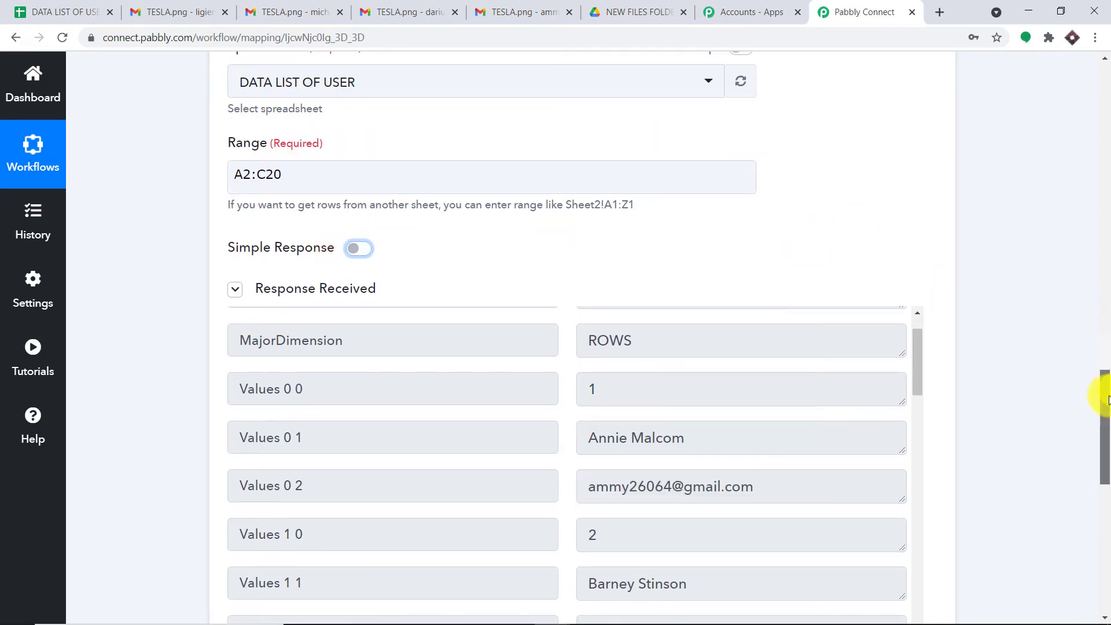
{"action": "left_click_drag", "start_coordinate": [1101, 397], "coordinate": [1101, 464]}
{"action": "left_click", "coordinate": [285, 388]}
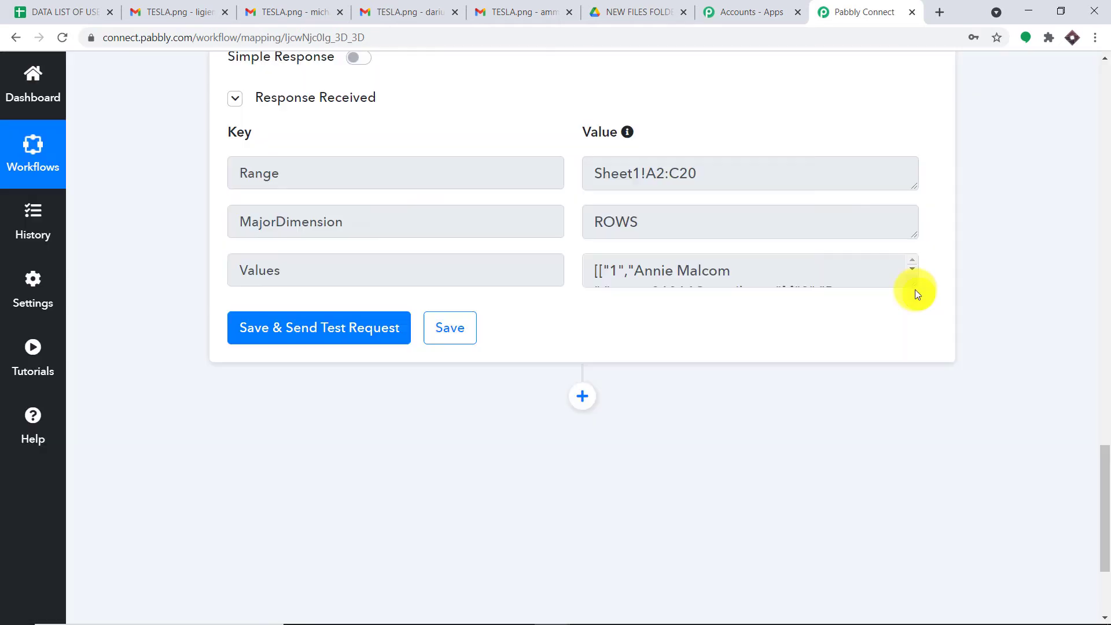
- Enlarge the received Values entry and examine how the user rows are grouped into one array, starting with the first user
{"action": "left_click_drag", "start_coordinate": [913, 291], "coordinate": [915, 565]}
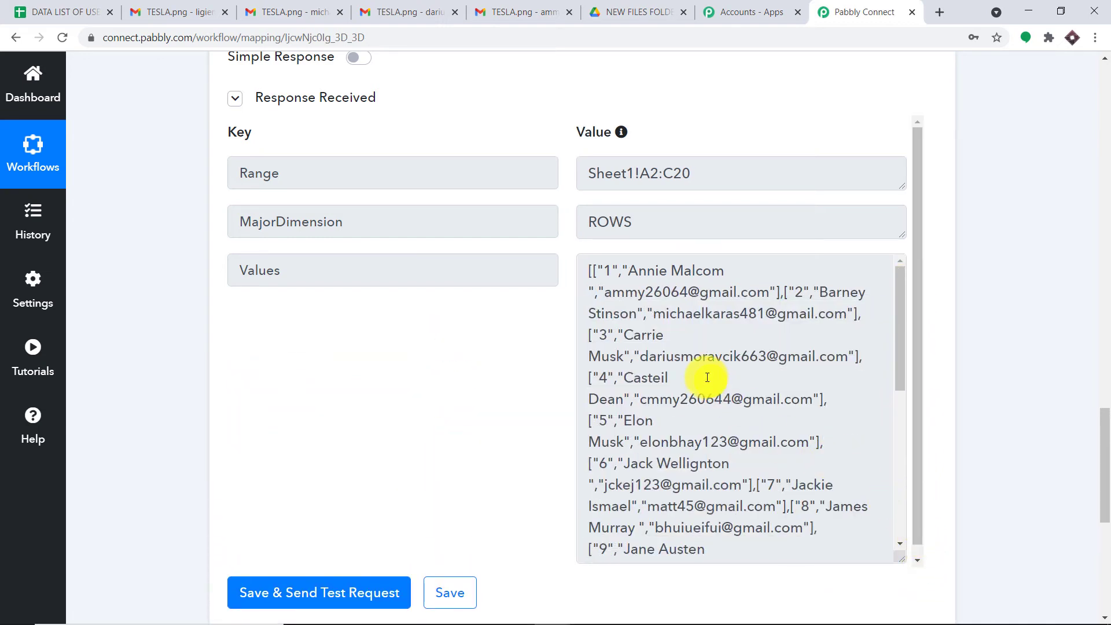
{"action": "scroll", "coordinate": [708, 377], "scroll_direction": "down", "scroll_amount": 5}
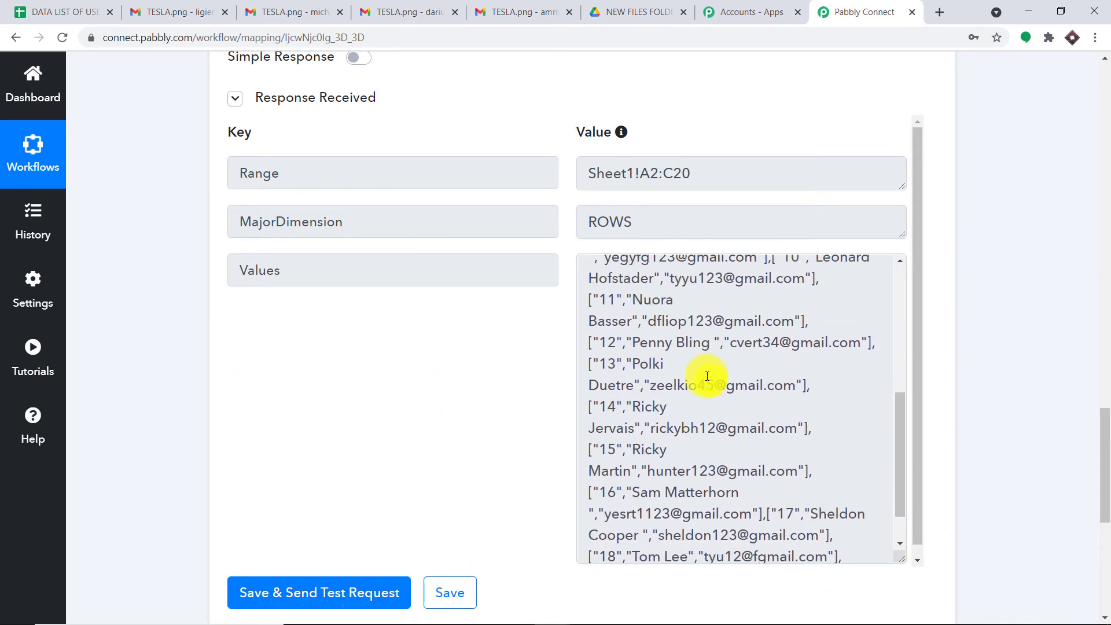
{"action": "scroll", "coordinate": [708, 377], "scroll_direction": "up", "scroll_amount": 5}
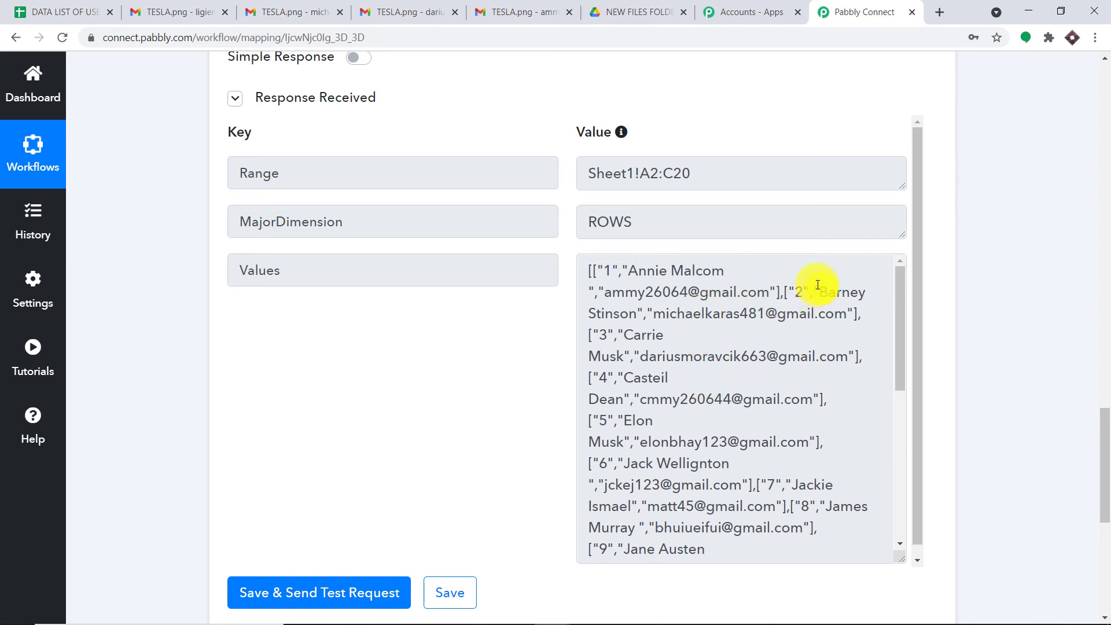
{"action": "left_click_drag", "start_coordinate": [783, 287], "coordinate": [588, 268]}
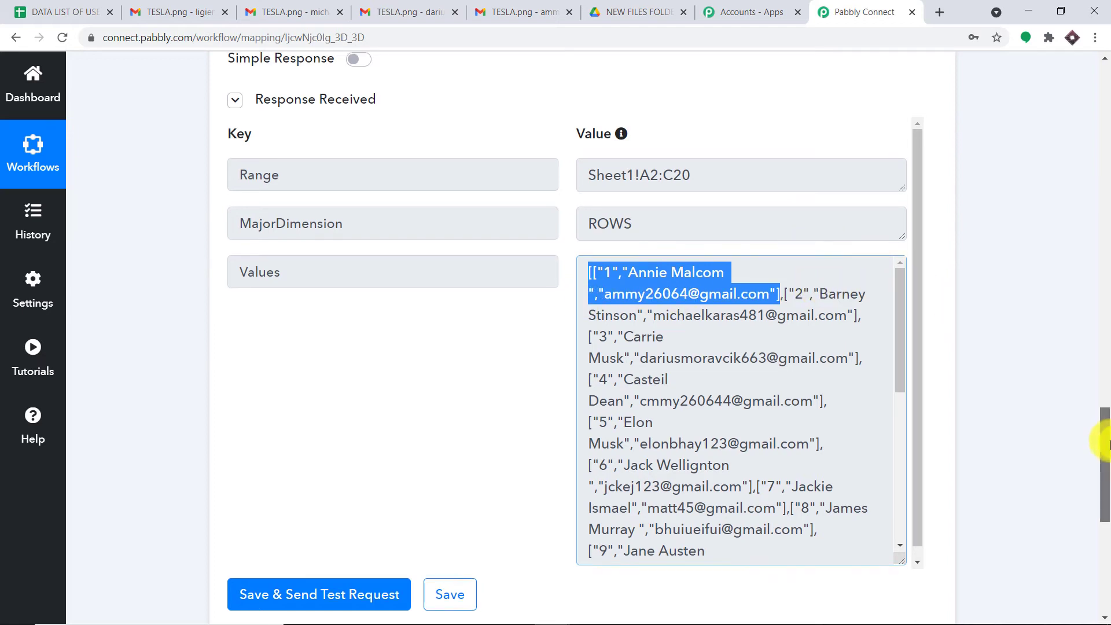
- Add a new action after the Google Sheets step and choose Iterator by Pabbly as its app
{"action": "scroll", "coordinate": [1103, 457], "scroll_direction": "down", "scroll_amount": 2}
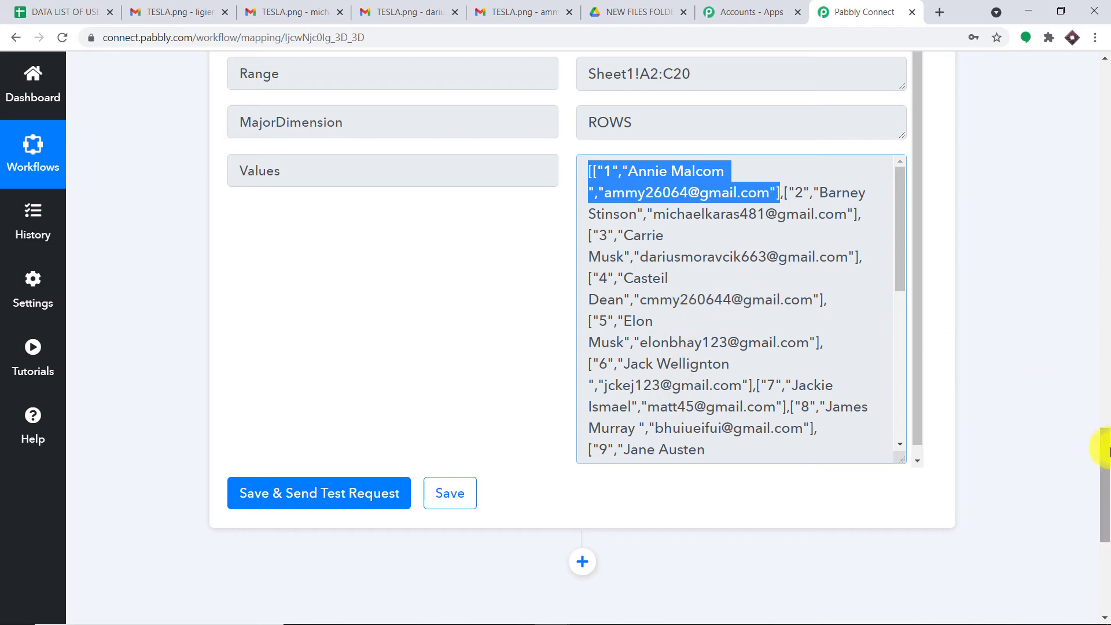
{"action": "left_click_drag", "start_coordinate": [1103, 450], "coordinate": [1102, 476]}
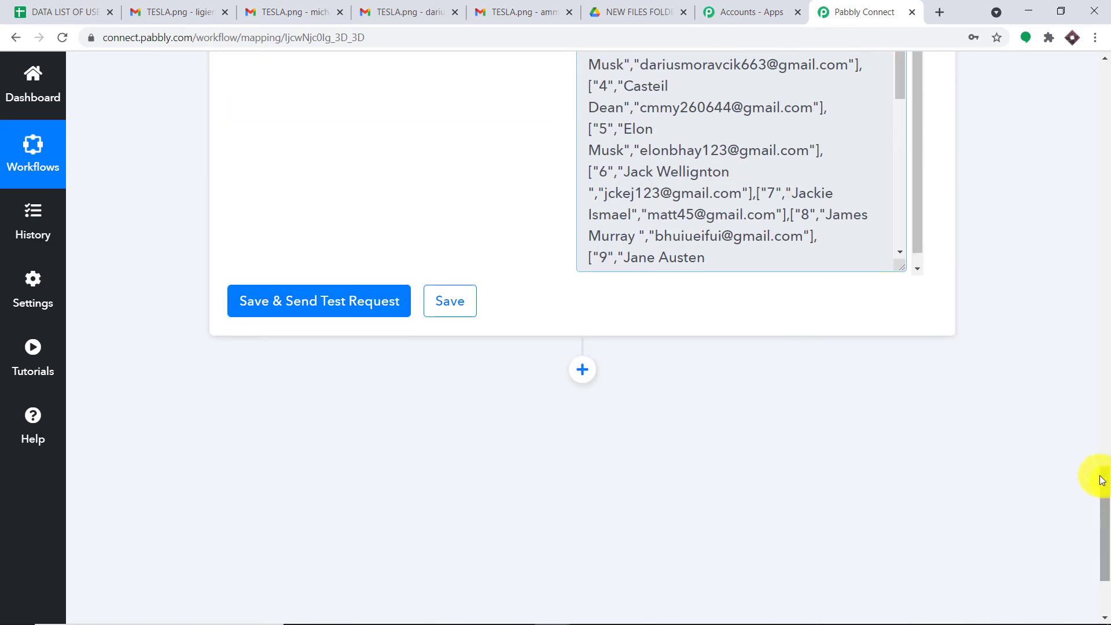
{"action": "left_click", "coordinate": [585, 369]}
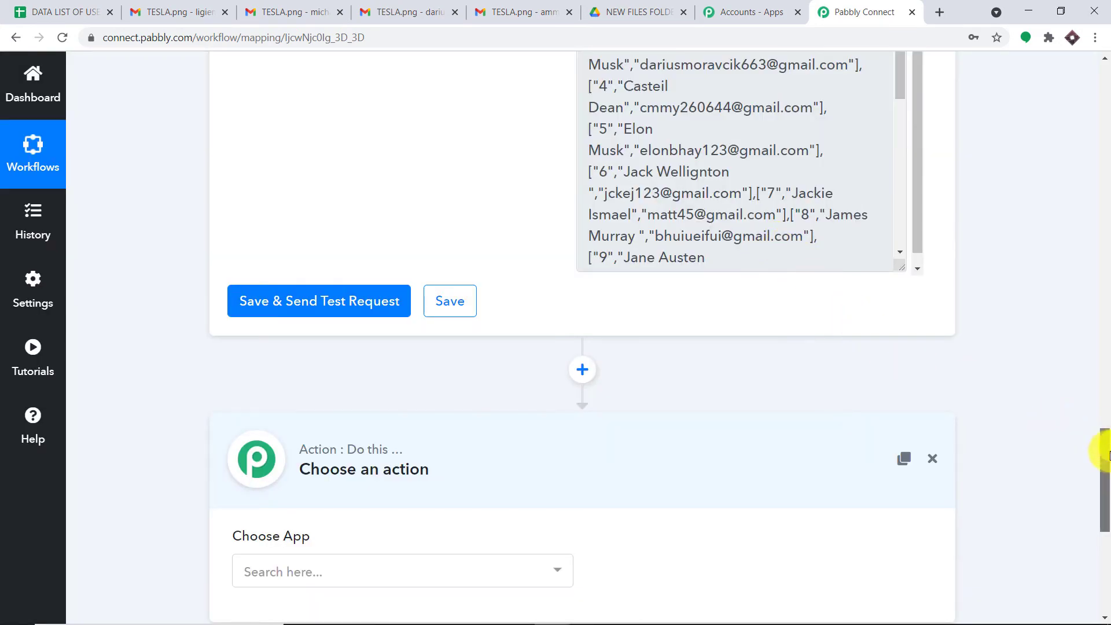
{"action": "left_click_drag", "start_coordinate": [1102, 447], "coordinate": [1102, 493]}
{"action": "left_click", "coordinate": [333, 322]}
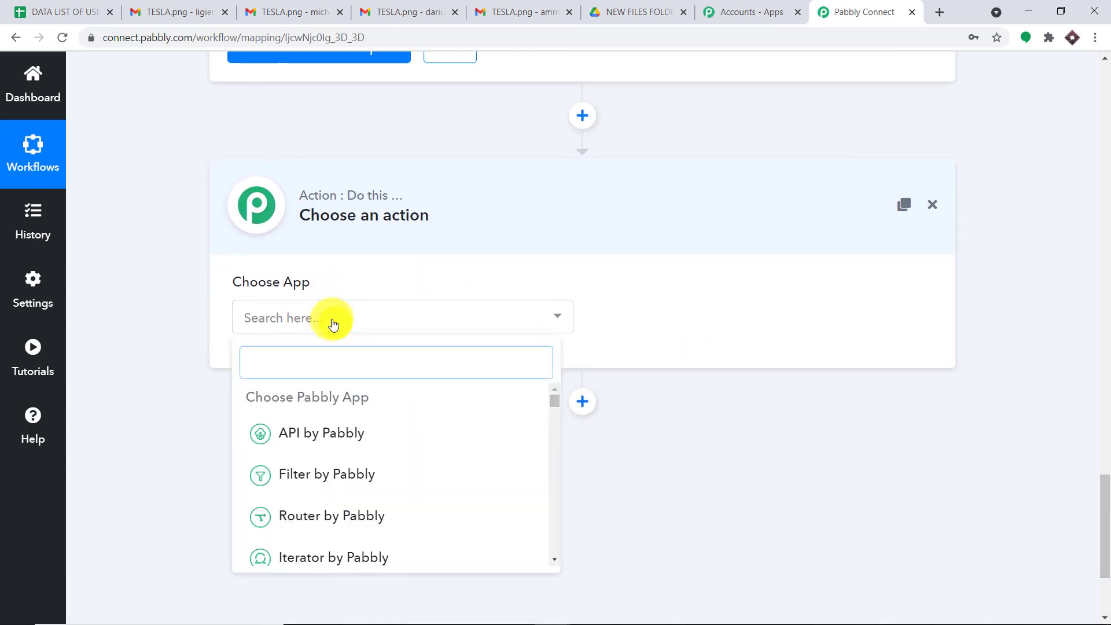
{"action": "type", "text": "k"}
{"action": "key", "text": "BackSpace"}
{"action": "type", "text": "iter"}
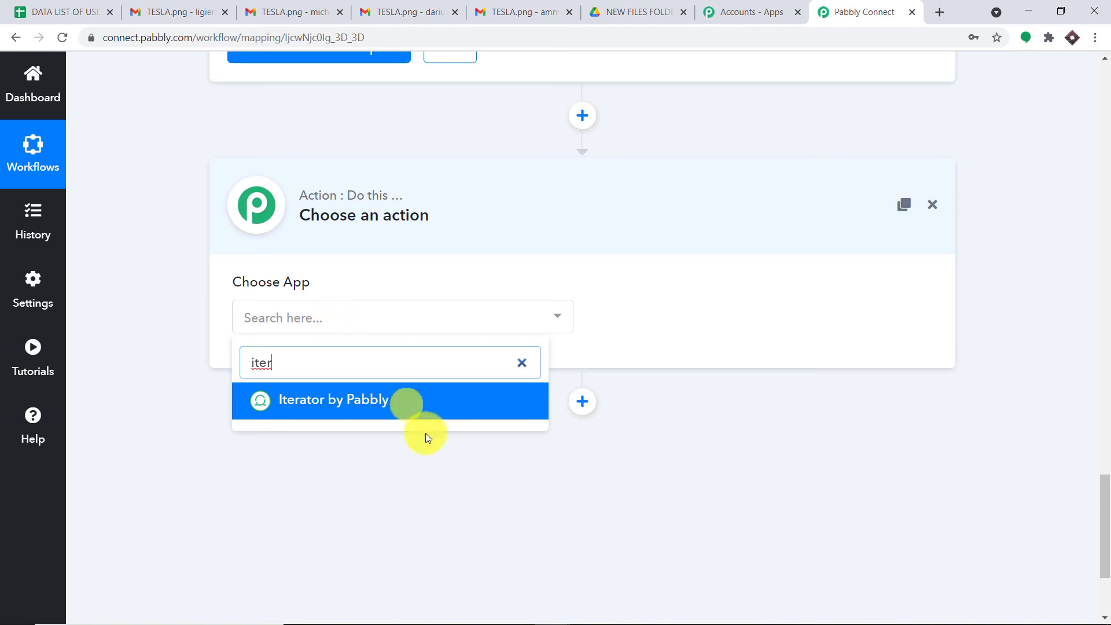
{"action": "left_click", "coordinate": [405, 401]}
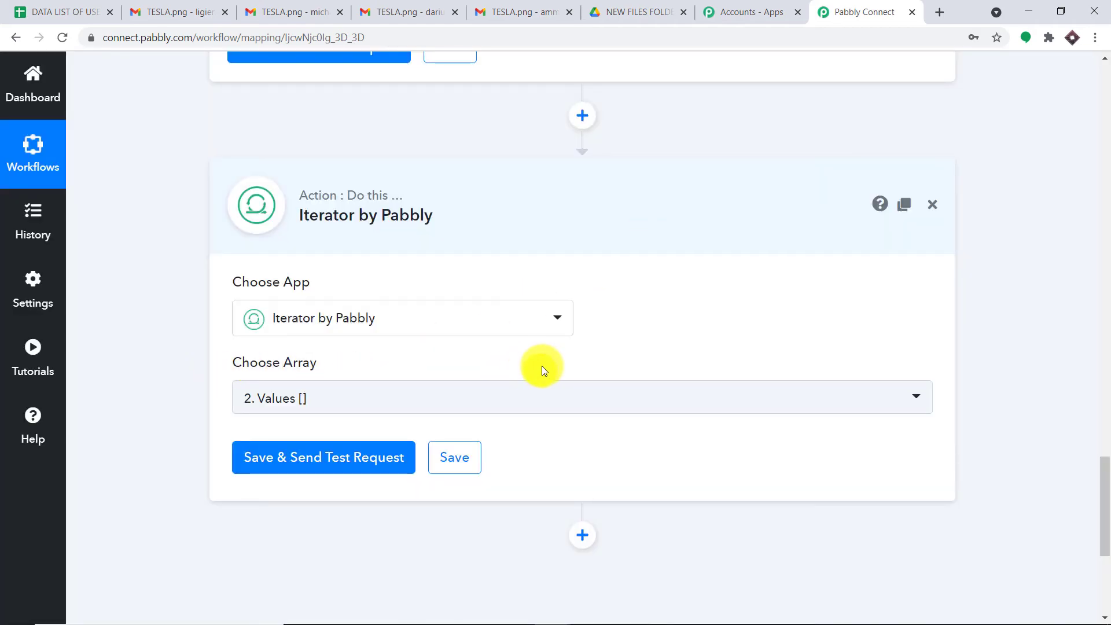
- Save the iterator with the 2. Values [] array and send its test request
{"action": "scroll", "coordinate": [856, 311], "scroll_direction": "up", "scroll_amount": 5}
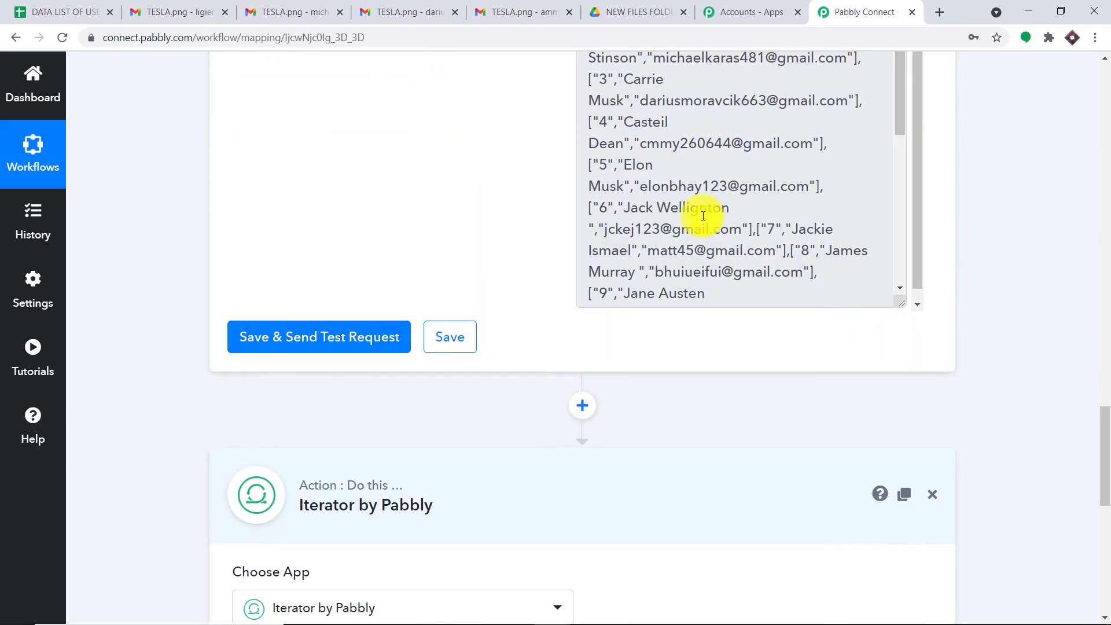
{"action": "scroll", "coordinate": [702, 214], "scroll_direction": "up", "scroll_amount": 4}
{"action": "left_click_drag", "start_coordinate": [1106, 438], "coordinate": [1103, 533]}
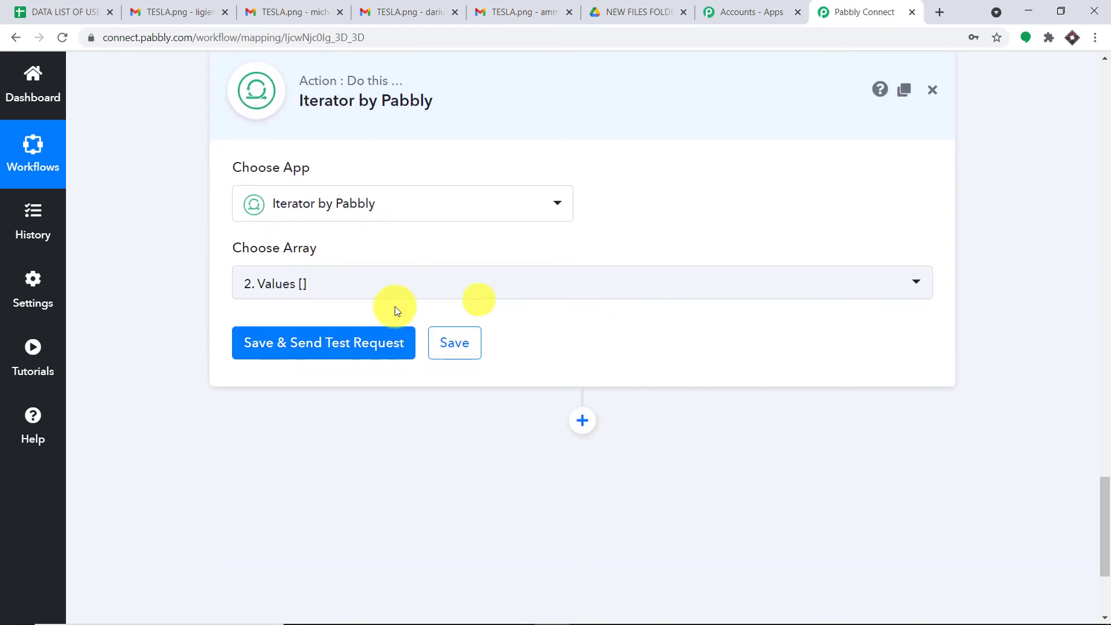
{"action": "left_click", "coordinate": [309, 339]}
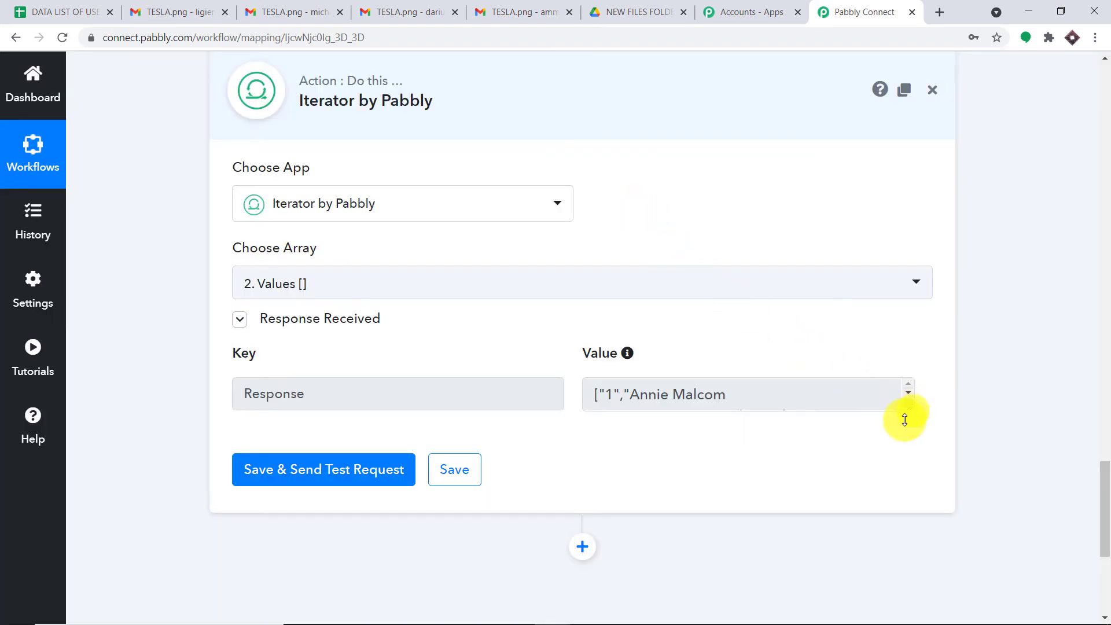
- Enlarge the iterator's response value and compare its entry with the full Values array of the previous step
{"action": "left_click_drag", "start_coordinate": [905, 419], "coordinate": [898, 496]}
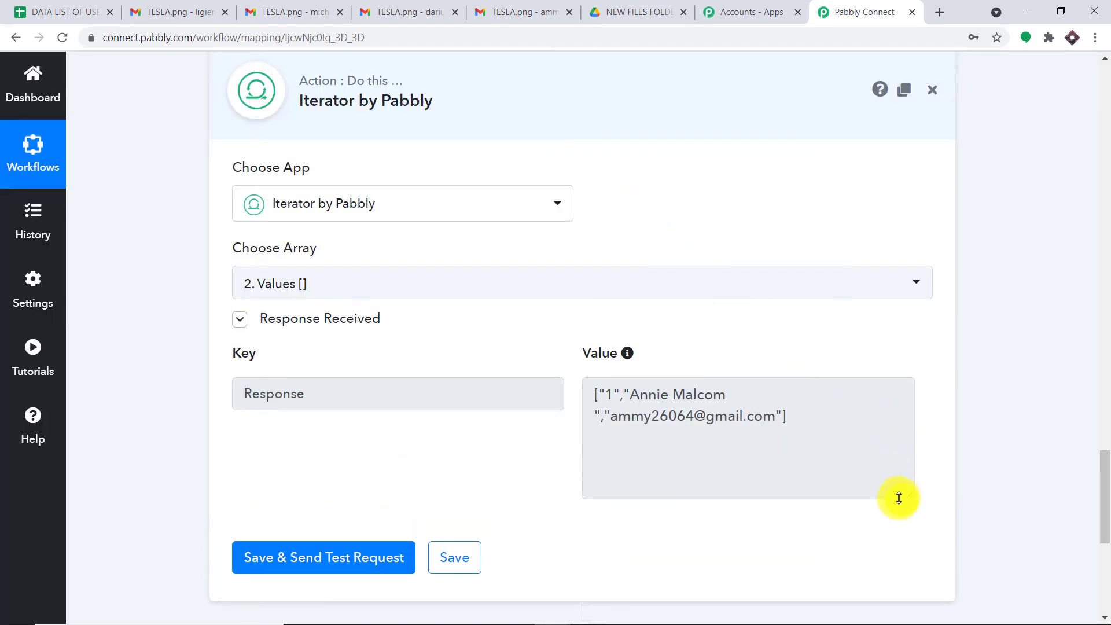
{"action": "left_click_drag", "start_coordinate": [841, 427], "coordinate": [564, 377]}
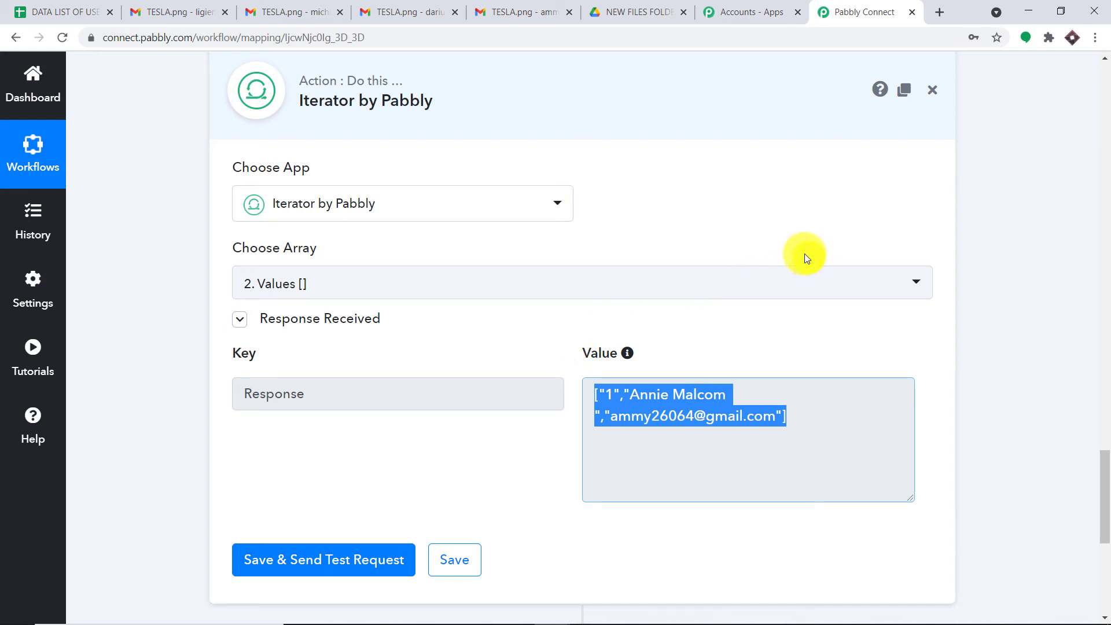
{"action": "scroll", "coordinate": [886, 212], "scroll_direction": "up", "scroll_amount": 8}
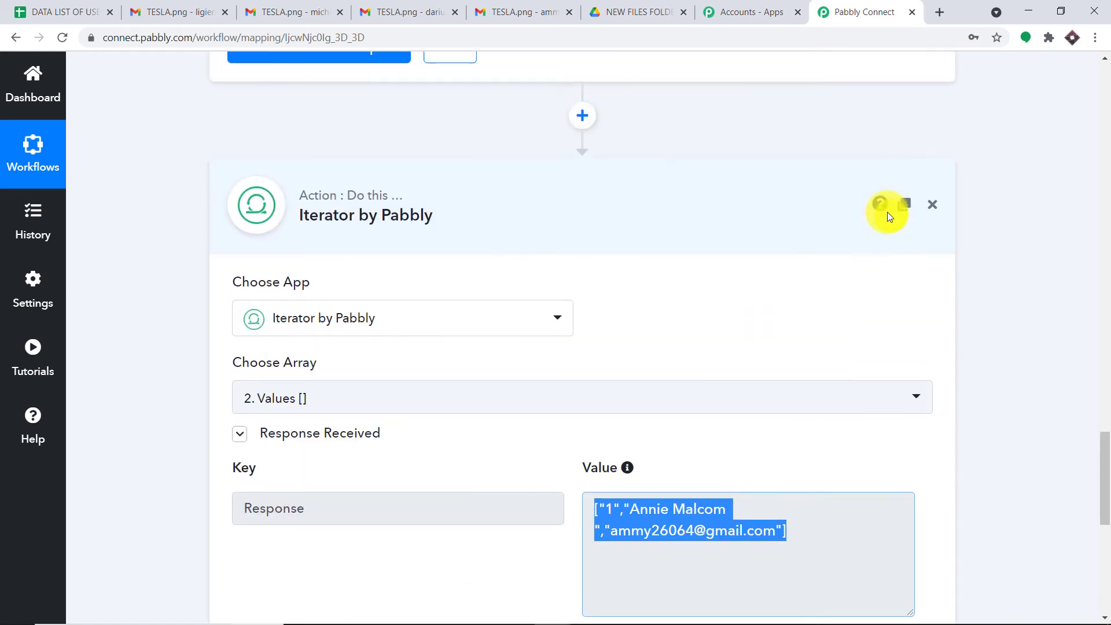
{"action": "scroll", "coordinate": [874, 214], "scroll_direction": "up", "scroll_amount": 2}
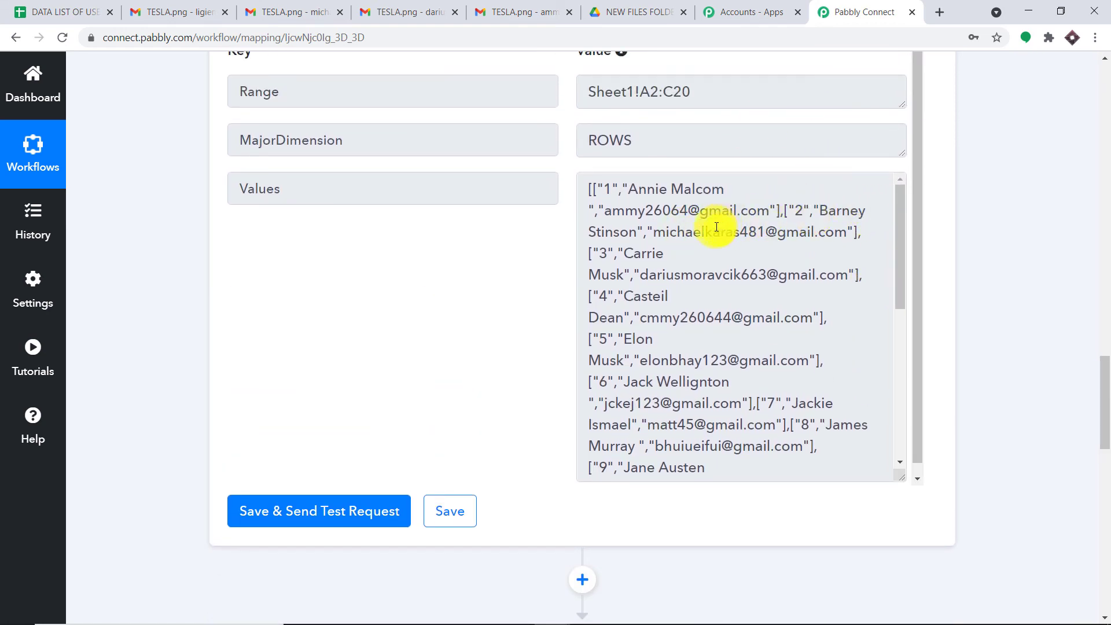
- Go through the user rows one by one in the DATA LIST OF USER sheet, from the first data row to the last
{"action": "left_click", "coordinate": [58, 11]}
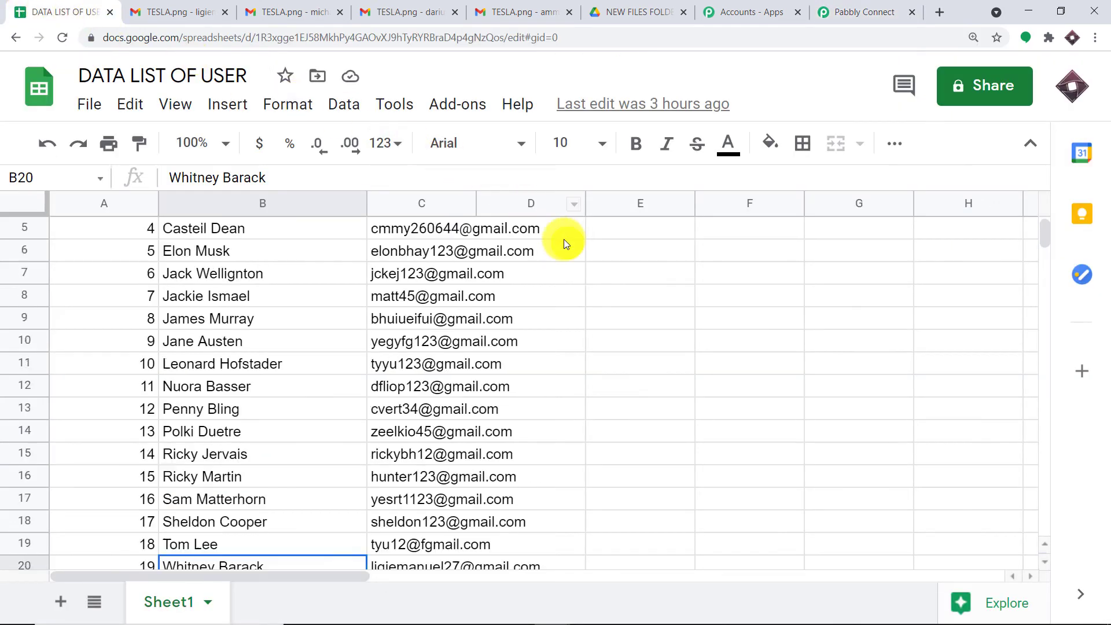
{"action": "scroll", "coordinate": [564, 238], "scroll_direction": "up", "scroll_amount": 2}
{"action": "left_click_drag", "start_coordinate": [599, 249], "coordinate": [109, 252]}
{"action": "left_click_drag", "start_coordinate": [594, 274], "coordinate": [131, 272]}
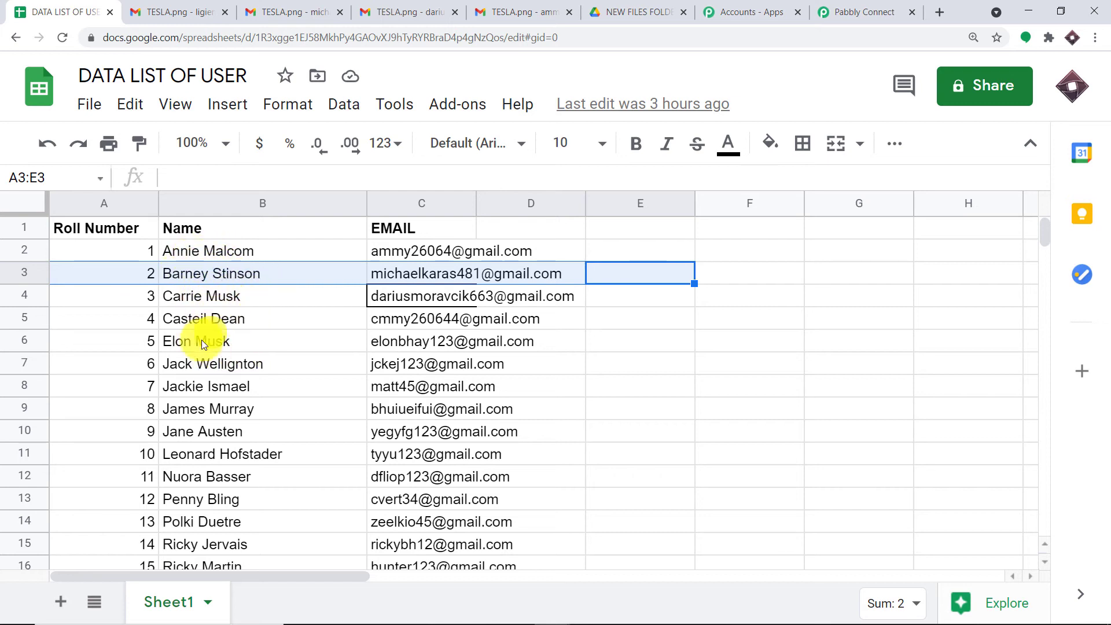
{"action": "left_click", "coordinate": [234, 248]}
{"action": "left_click", "coordinate": [227, 275]}
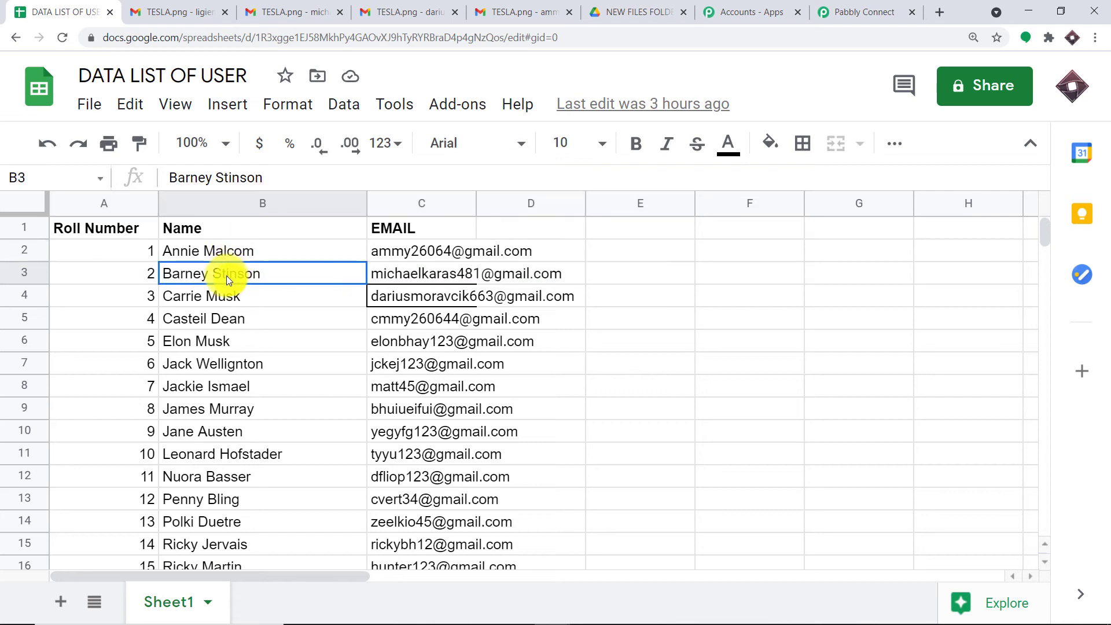
{"action": "left_click", "coordinate": [221, 300]}
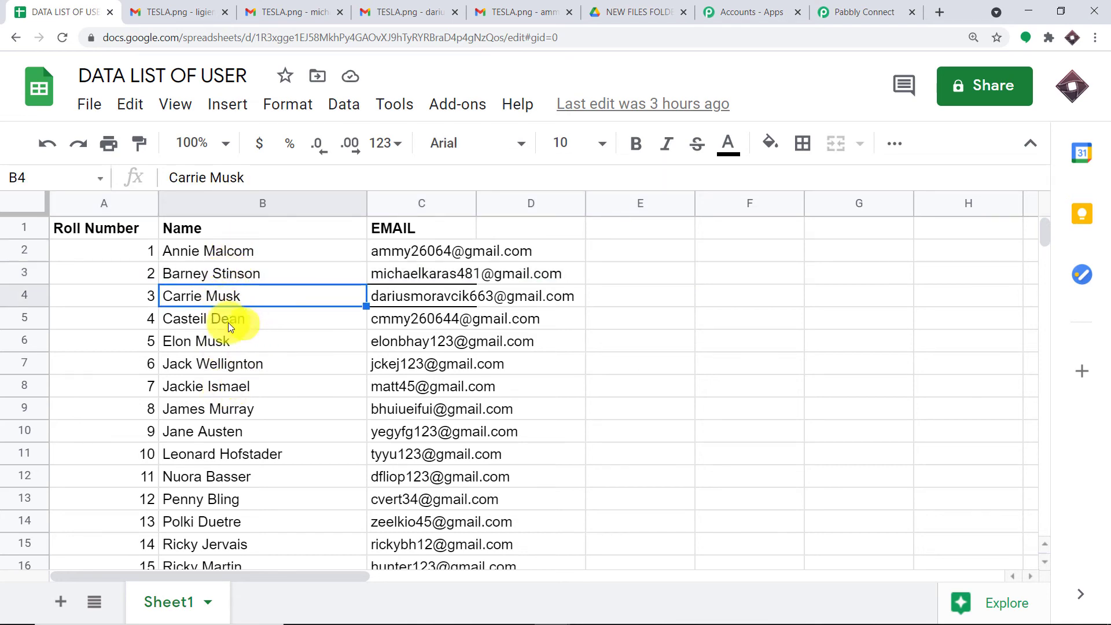
{"action": "scroll", "coordinate": [253, 359], "scroll_direction": "down", "scroll_amount": 3}
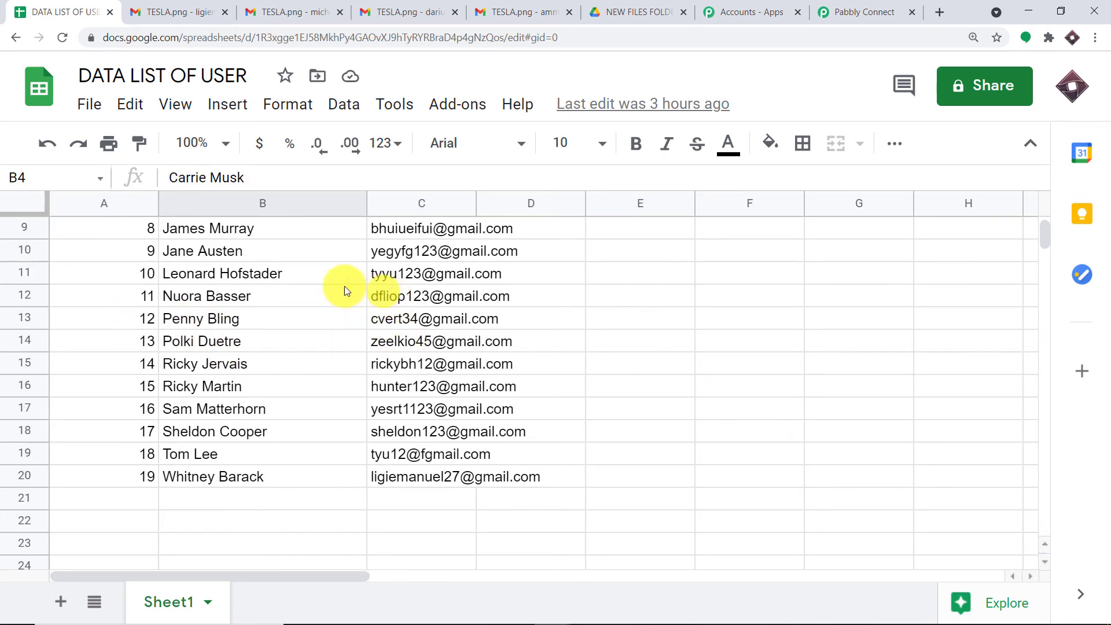
{"action": "scroll", "coordinate": [274, 409], "scroll_direction": "down", "scroll_amount": 1}
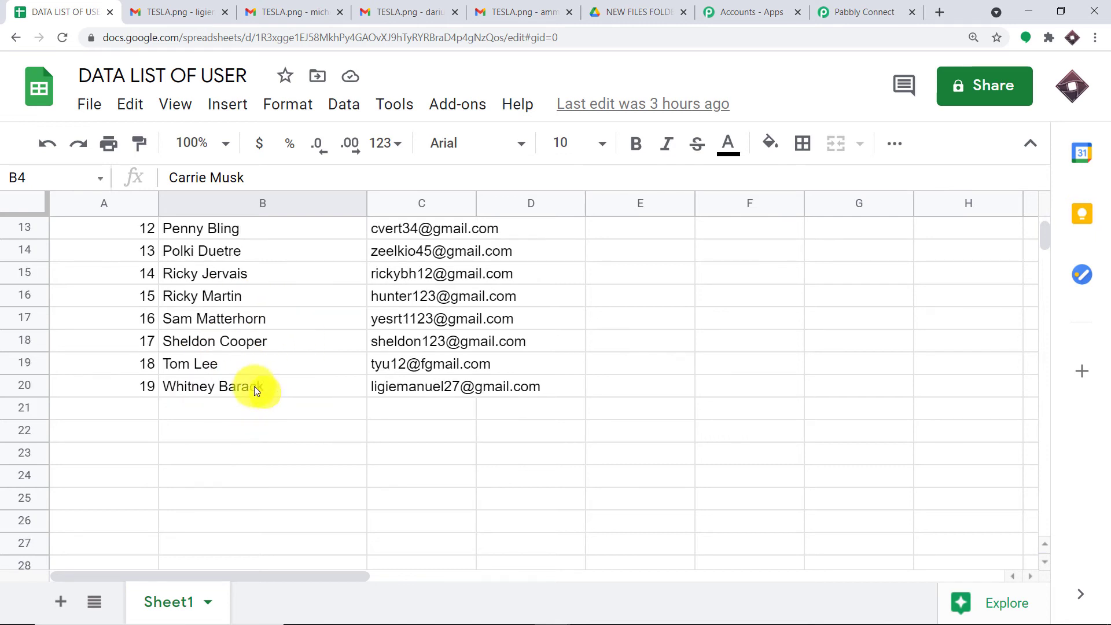
{"action": "left_click", "coordinate": [167, 389]}
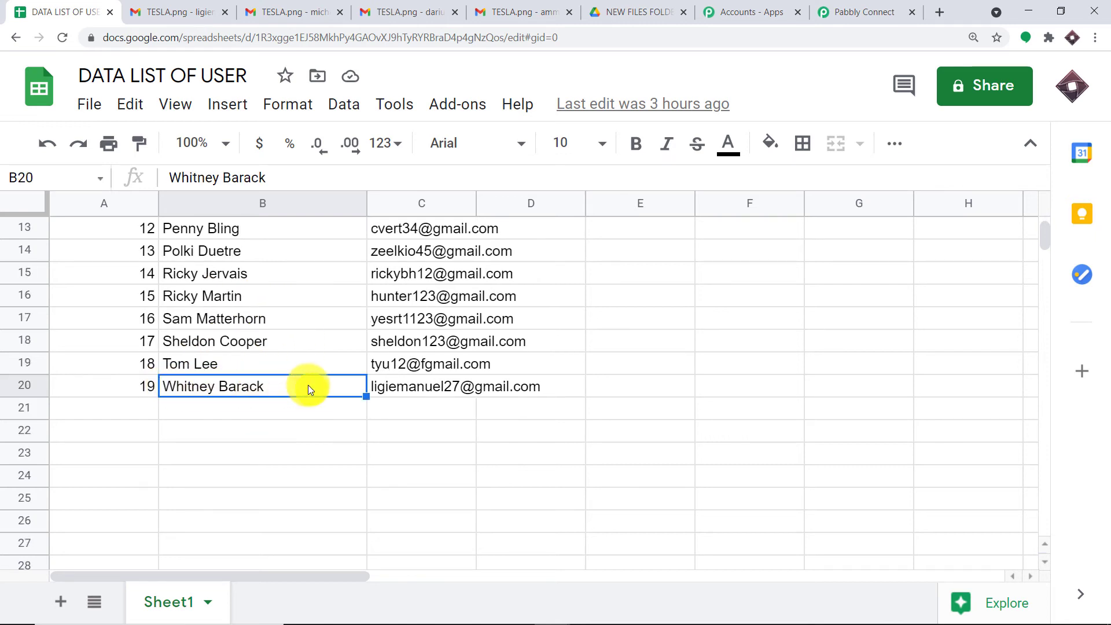
- Return to Pabbly Connect and compare the iterator's response with the first data row of the DATA LIST OF USER sheet
{"action": "left_click", "coordinate": [816, 10]}
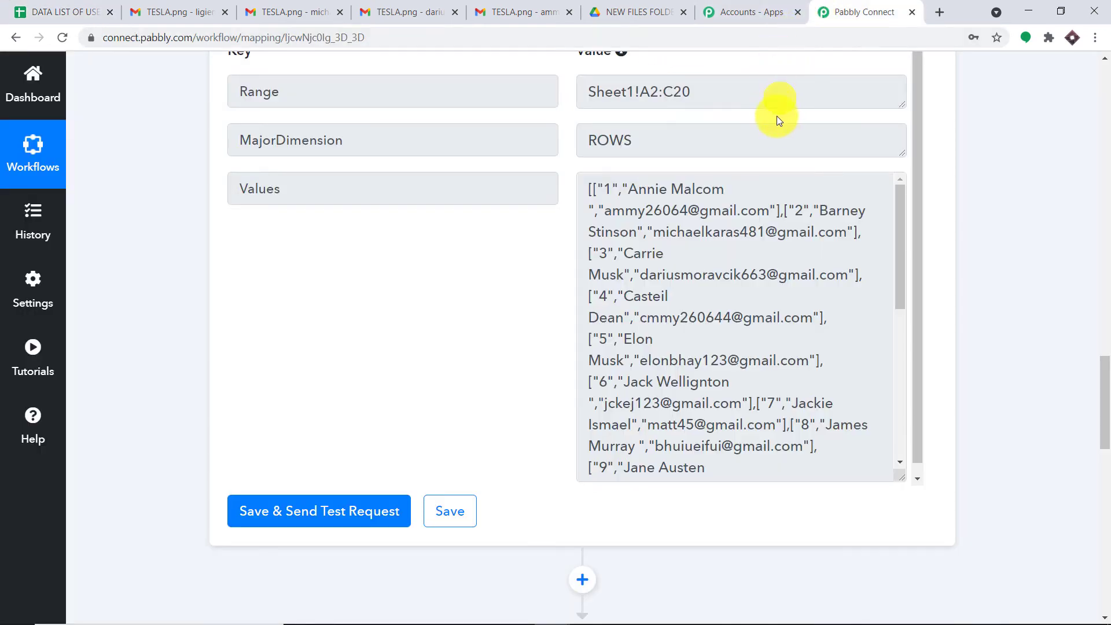
{"action": "left_click_drag", "start_coordinate": [1103, 406], "coordinate": [1098, 520]}
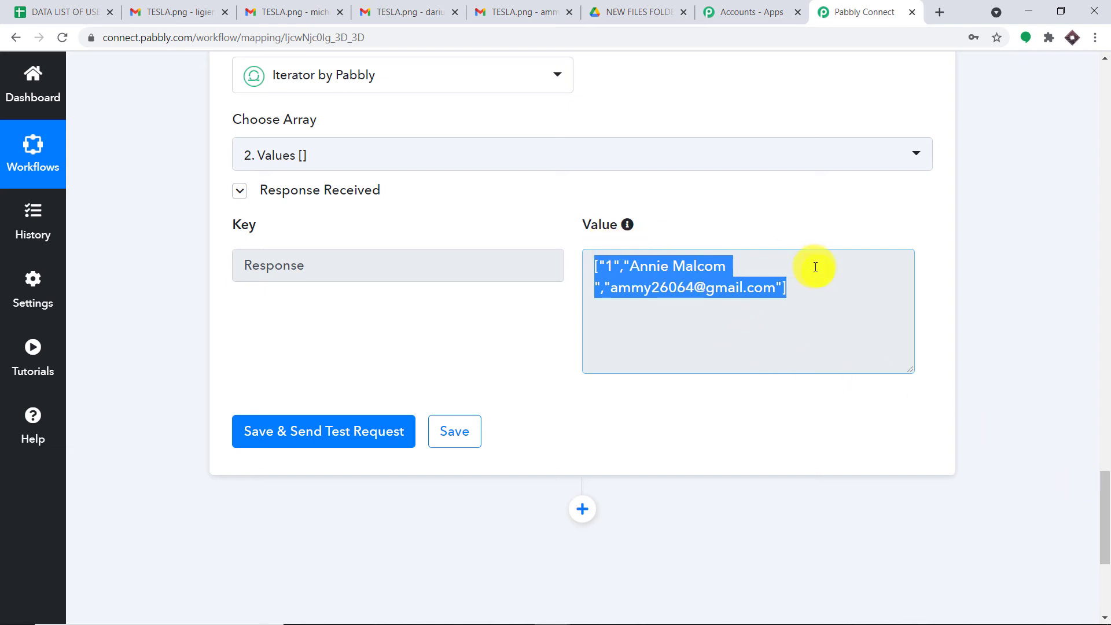
{"action": "scroll", "coordinate": [816, 266], "scroll_direction": "down", "scroll_amount": 1}
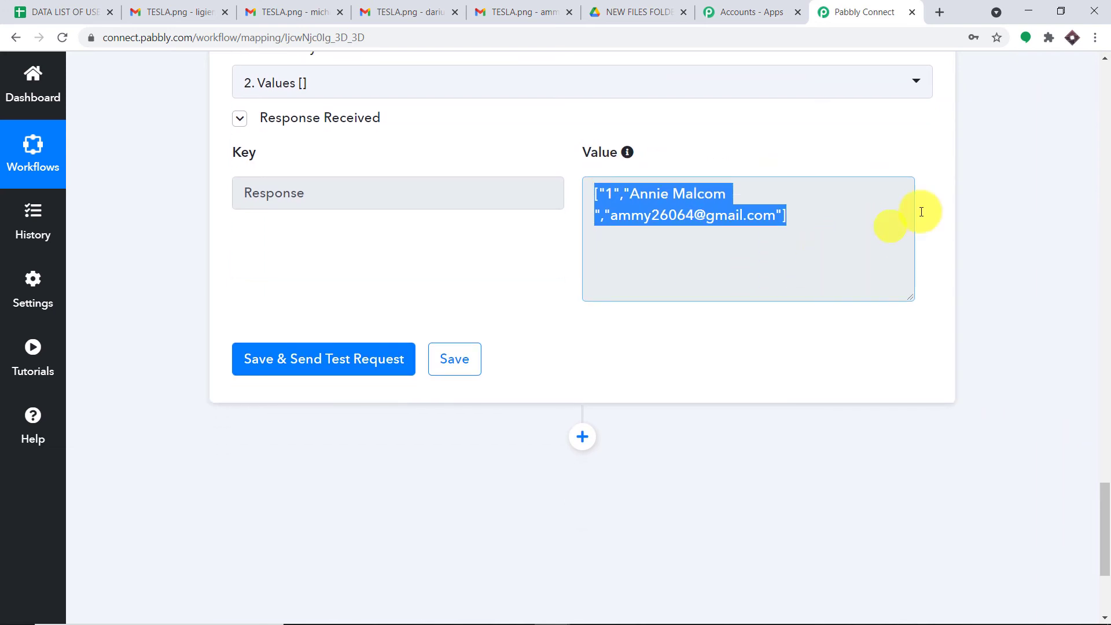
{"action": "left_click", "coordinate": [937, 179]}
{"action": "left_click_drag", "start_coordinate": [806, 209], "coordinate": [486, 137]}
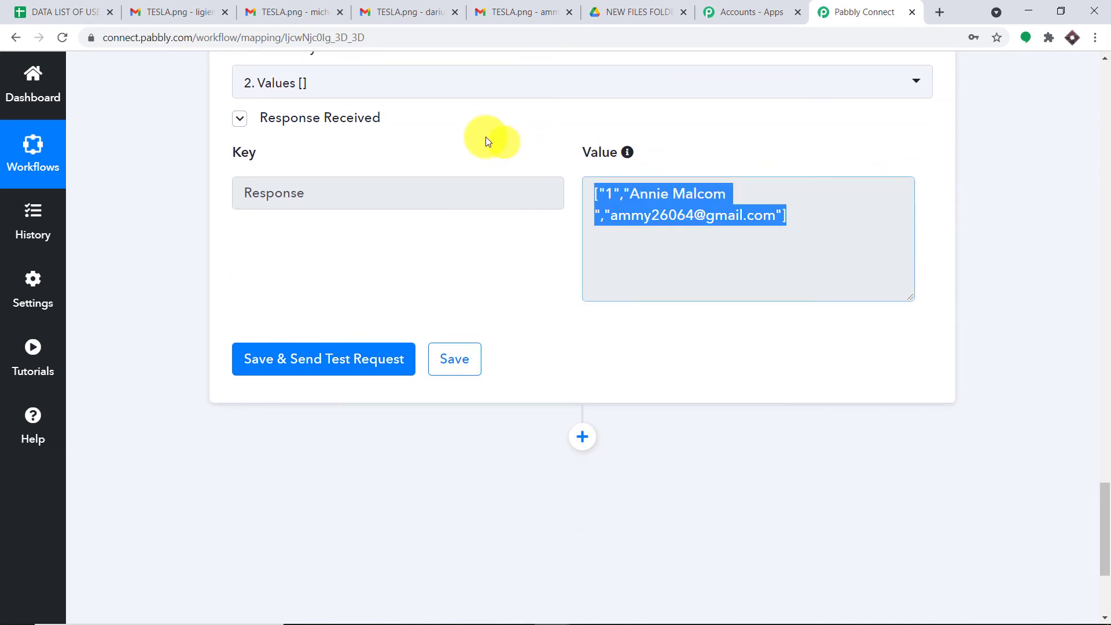
{"action": "left_click", "coordinate": [87, 9]}
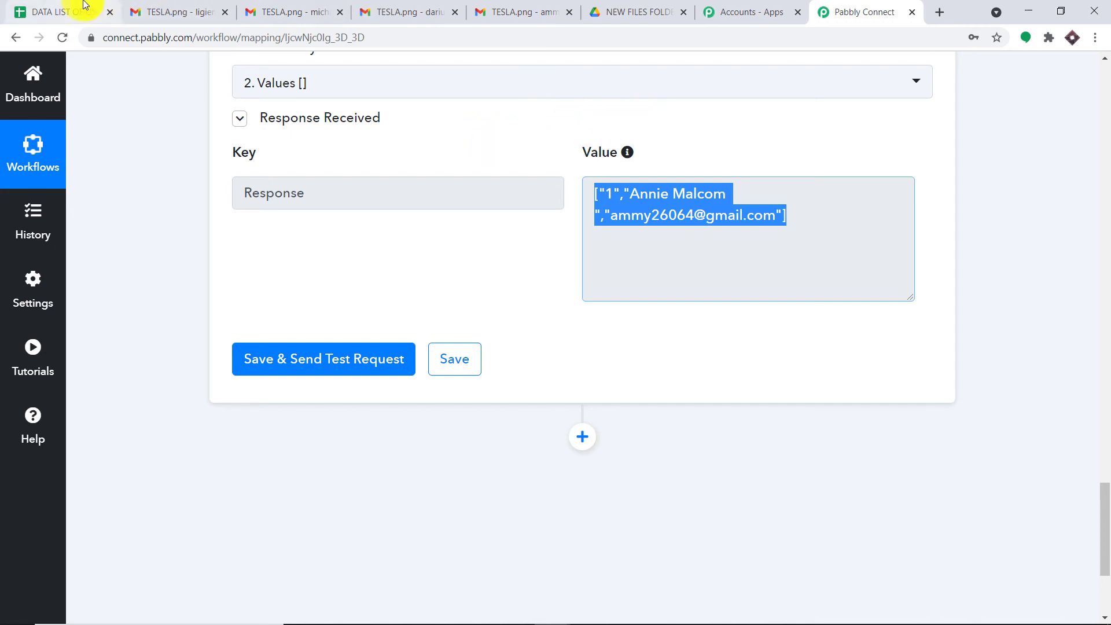
{"action": "scroll", "coordinate": [457, 280], "scroll_direction": "up", "scroll_amount": 5}
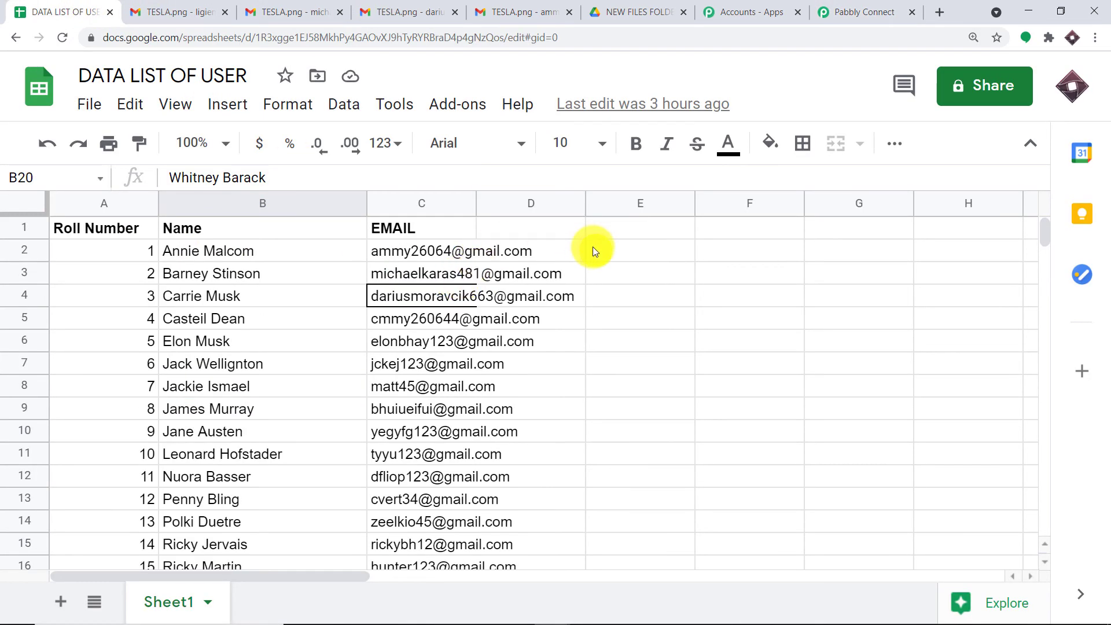
{"action": "left_click_drag", "start_coordinate": [595, 249], "coordinate": [91, 258]}
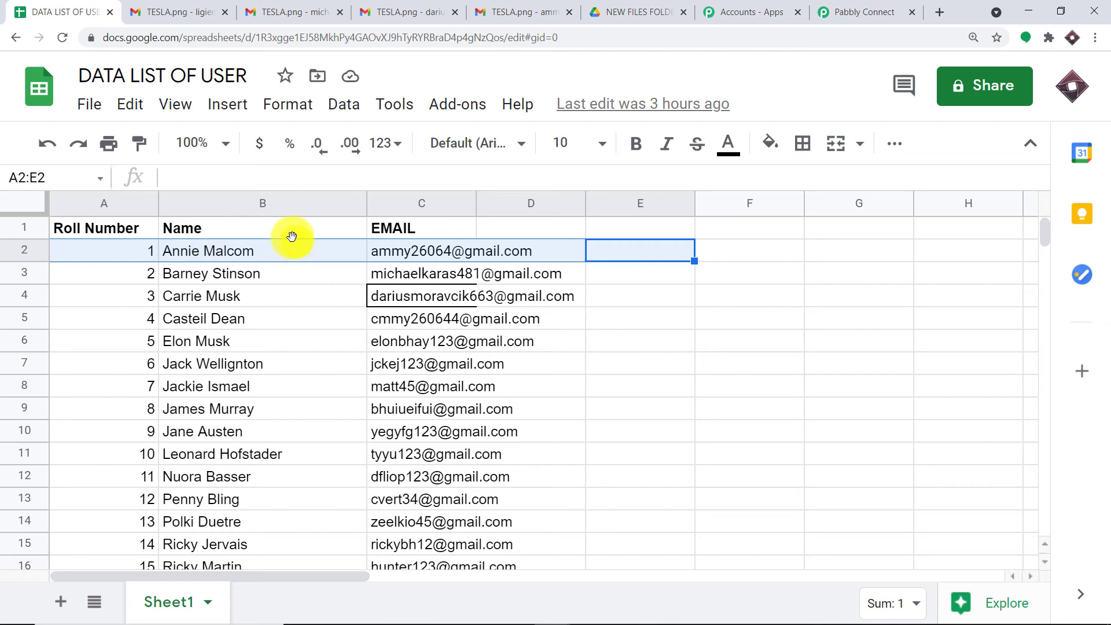
- Inspect the roll number, name and email cells of the sheet's first data row and compare them with the iterator's response in Pabbly Connect
{"action": "left_click", "coordinate": [106, 300]}
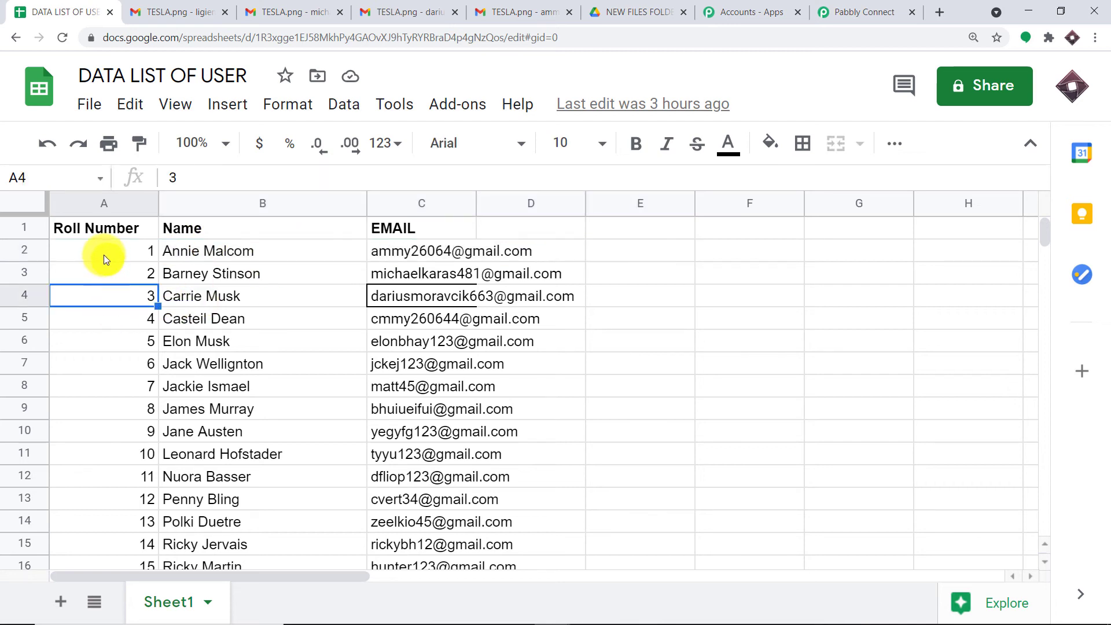
{"action": "left_click", "coordinate": [103, 254]}
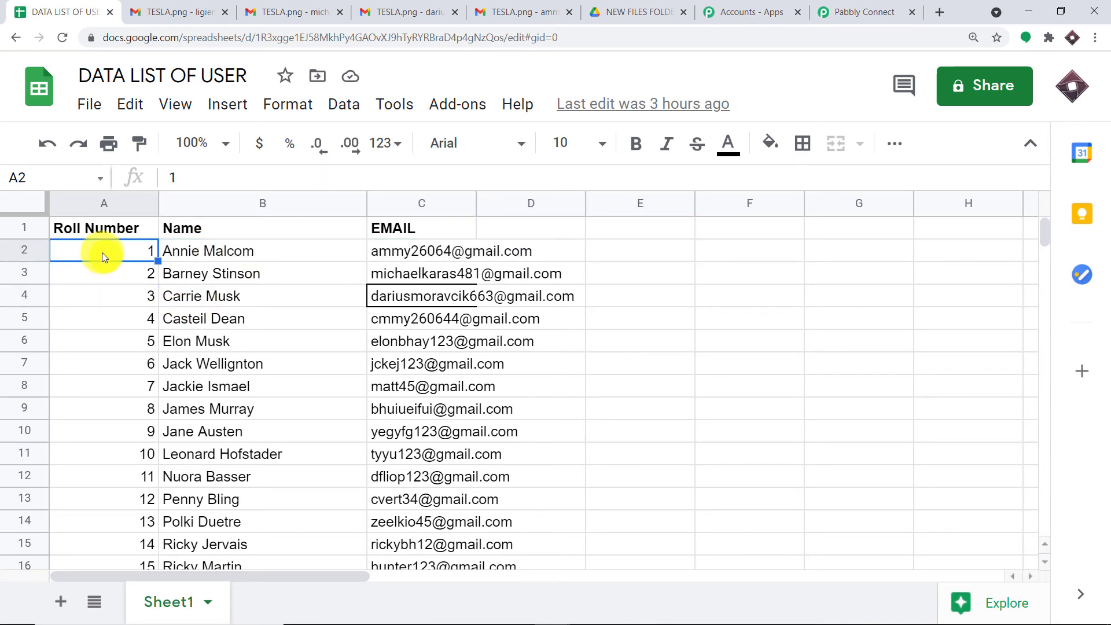
{"action": "left_click", "coordinate": [246, 252]}
{"action": "left_click", "coordinate": [453, 257]}
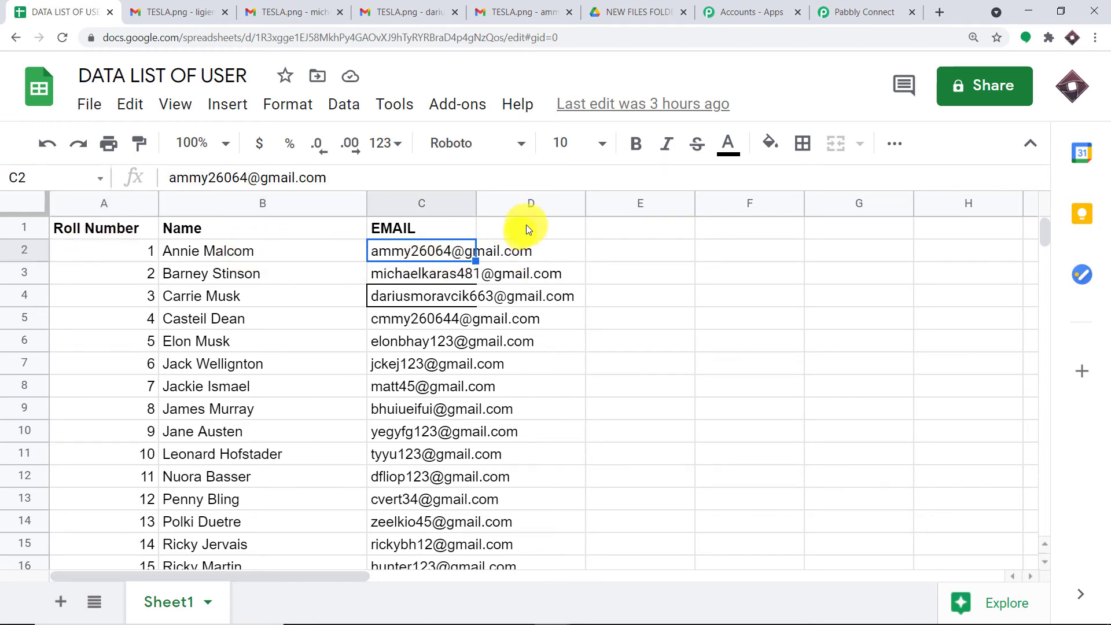
{"action": "left_click", "coordinate": [833, 11]}
{"action": "left_click", "coordinate": [627, 194]}
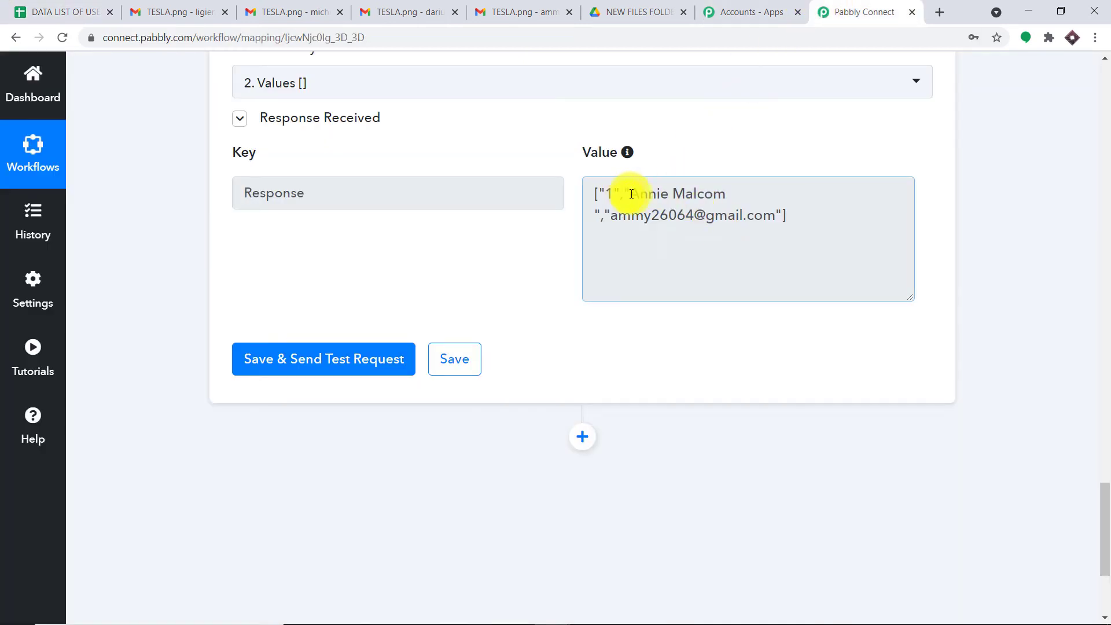
- Add a JSON Extractor action after the iterator with the Extract JSON Data event and connect it
{"action": "left_click", "coordinate": [583, 451]}
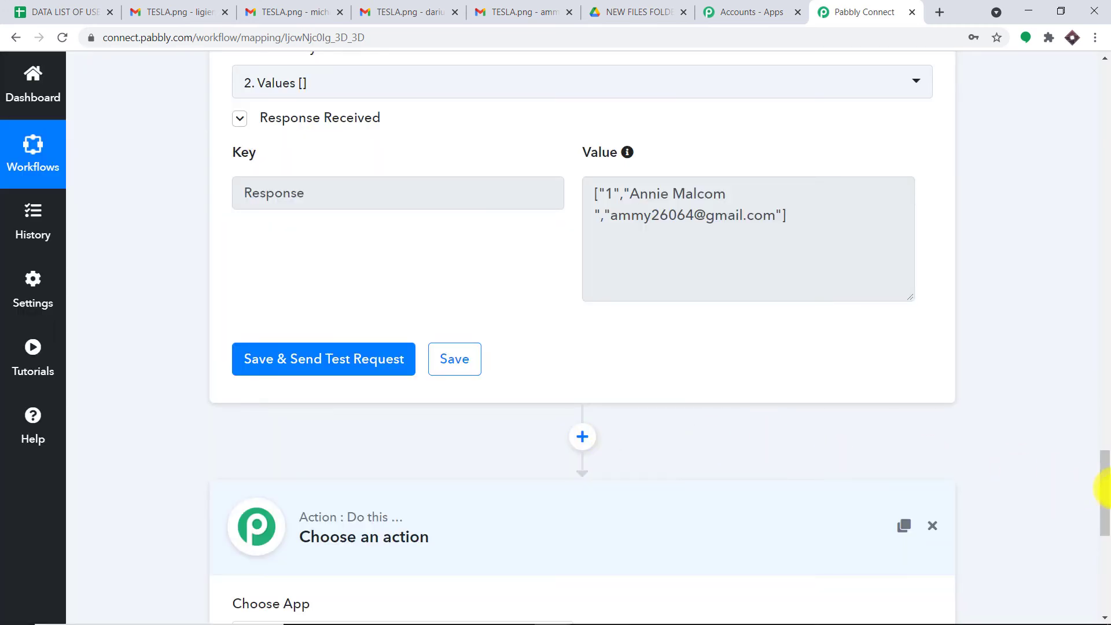
{"action": "left_click_drag", "start_coordinate": [1105, 492], "coordinate": [1105, 547]}
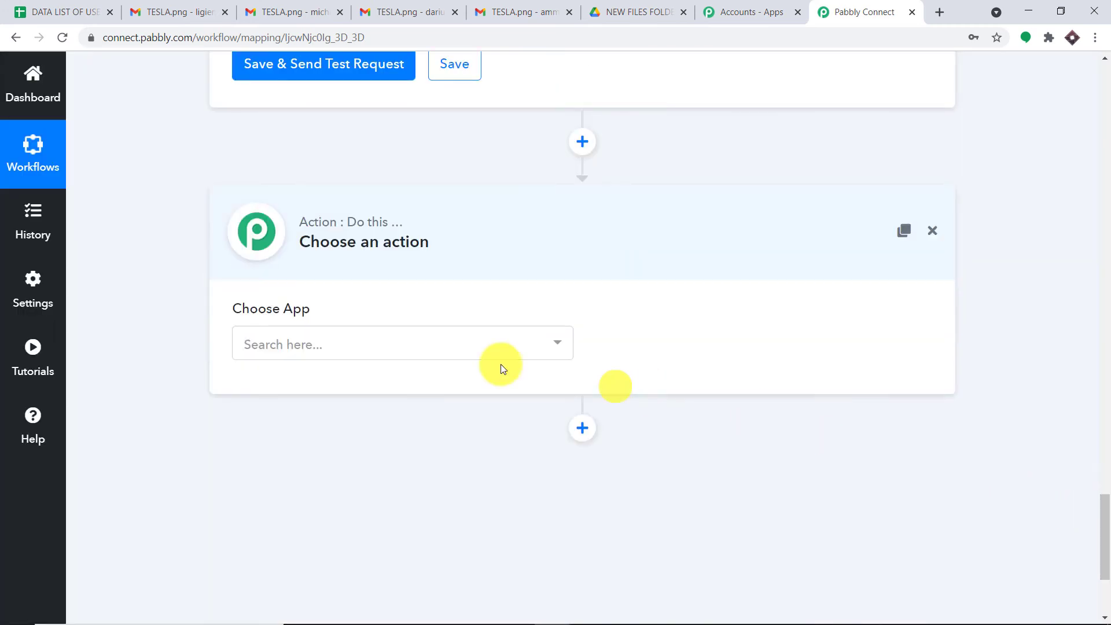
{"action": "left_click", "coordinate": [320, 349]}
{"action": "type", "text": "js"}
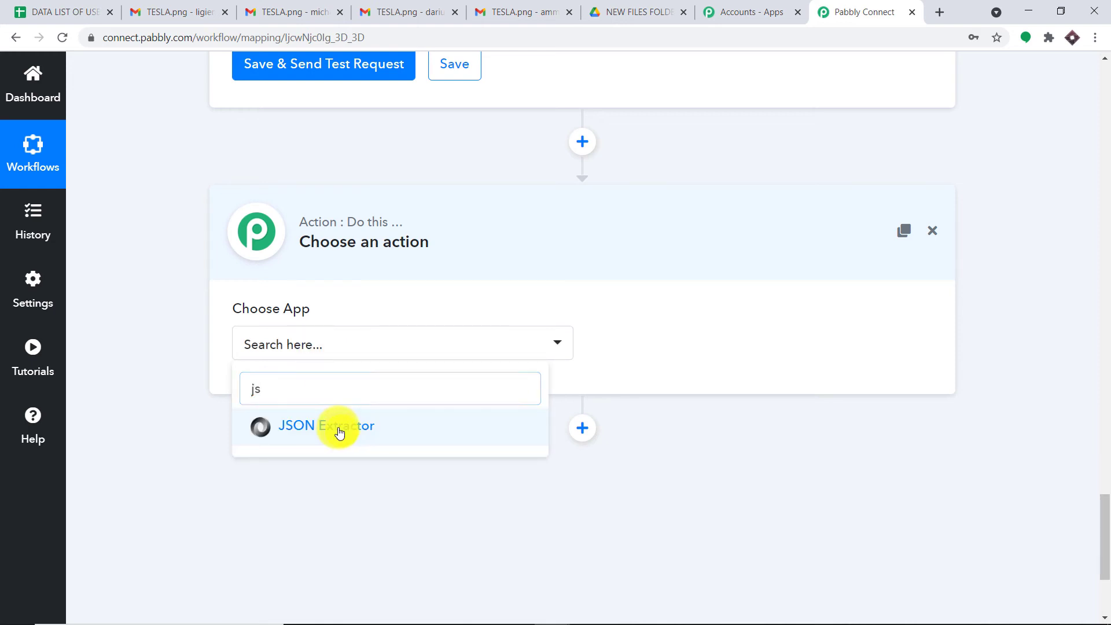
{"action": "left_click", "coordinate": [340, 429]}
{"action": "left_click", "coordinate": [735, 346]}
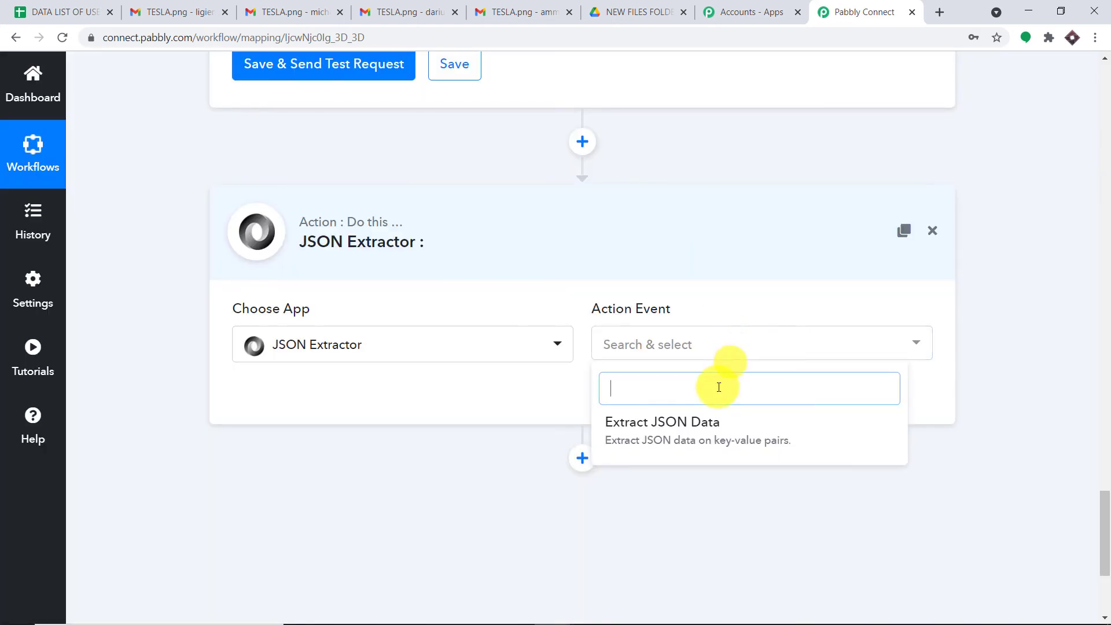
{"action": "left_click", "coordinate": [708, 447]}
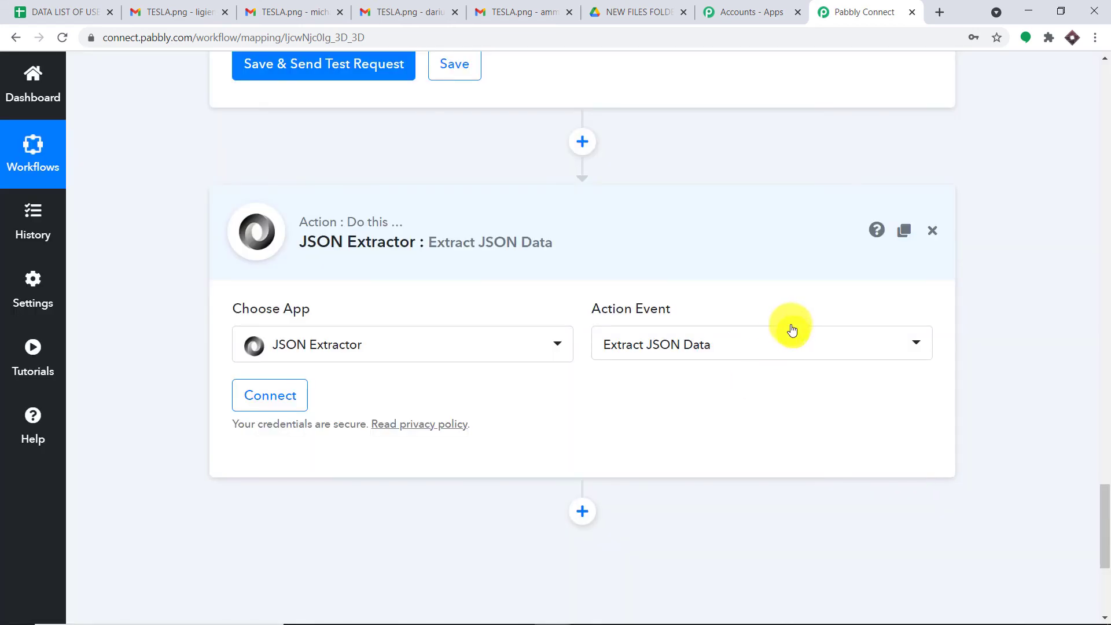
{"action": "left_click", "coordinate": [263, 396]}
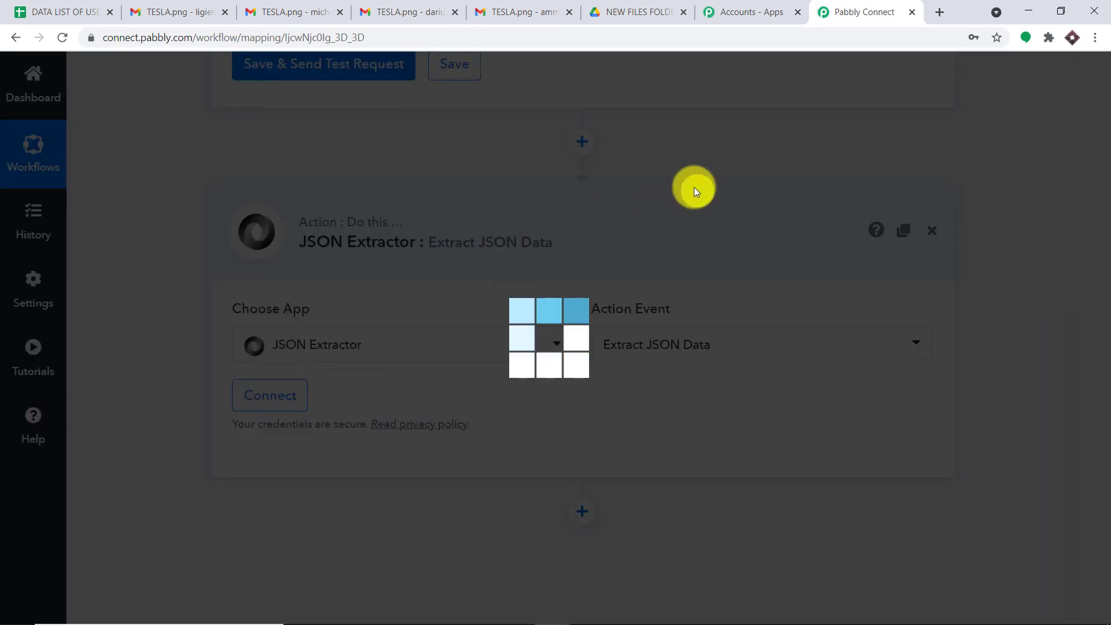
- Map the iterator's 3. Response value into the JSON Extractor's Data field, save the action and send its test request
{"action": "scroll", "coordinate": [695, 231], "scroll_direction": "down", "scroll_amount": 3}
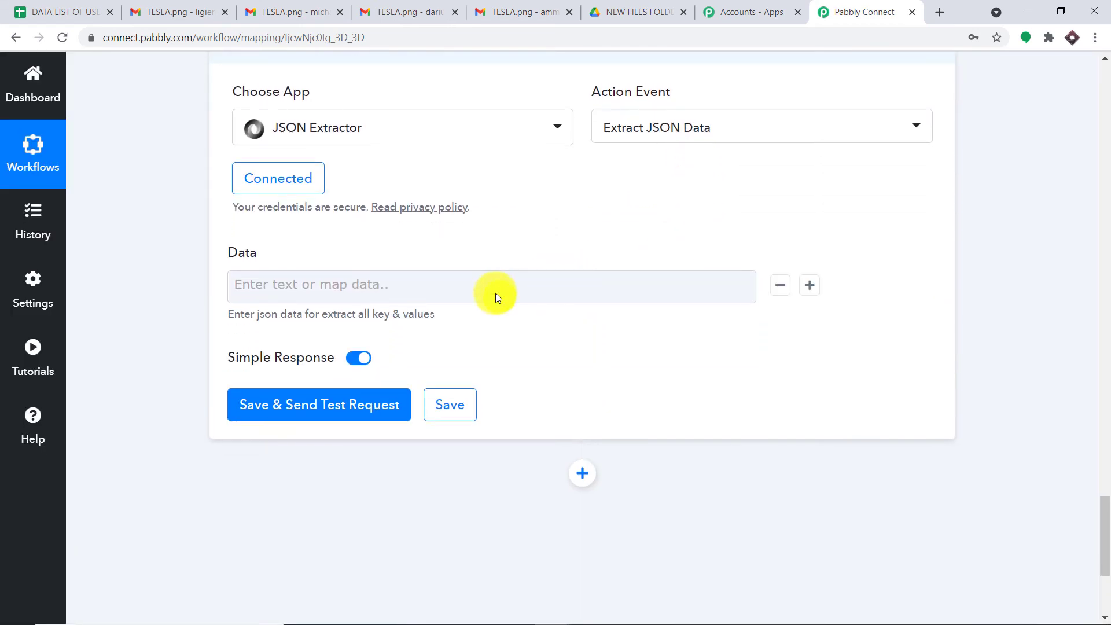
{"action": "scroll", "coordinate": [637, 261], "scroll_direction": "up", "scroll_amount": 8}
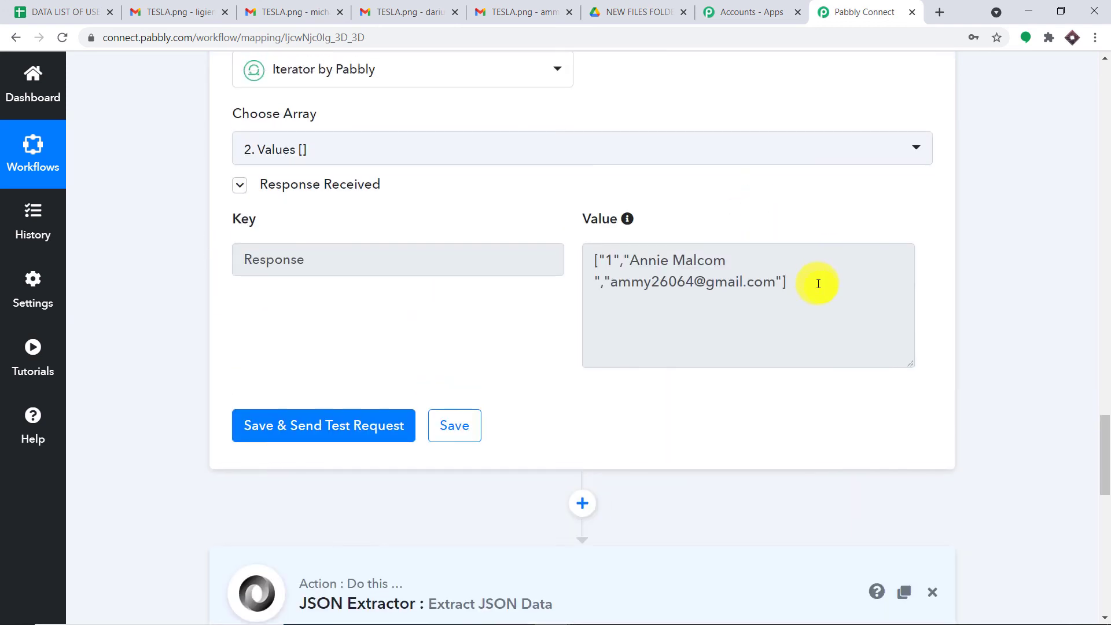
{"action": "left_click_drag", "start_coordinate": [790, 282], "coordinate": [454, 248]}
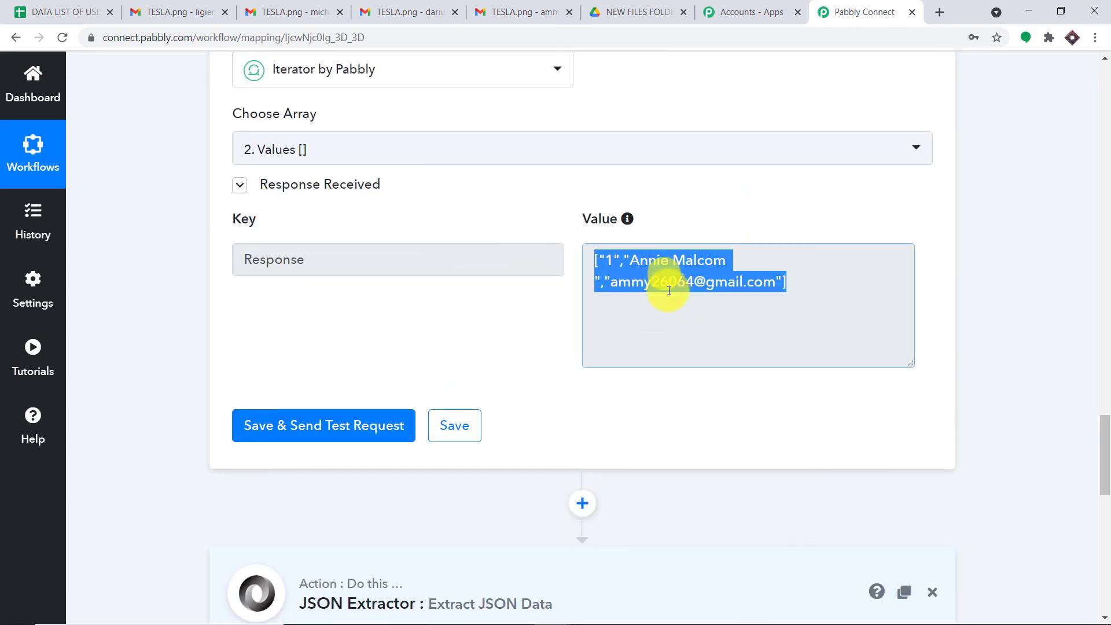
{"action": "scroll", "coordinate": [677, 313], "scroll_direction": "down", "scroll_amount": 10}
{"action": "left_click", "coordinate": [383, 210]}
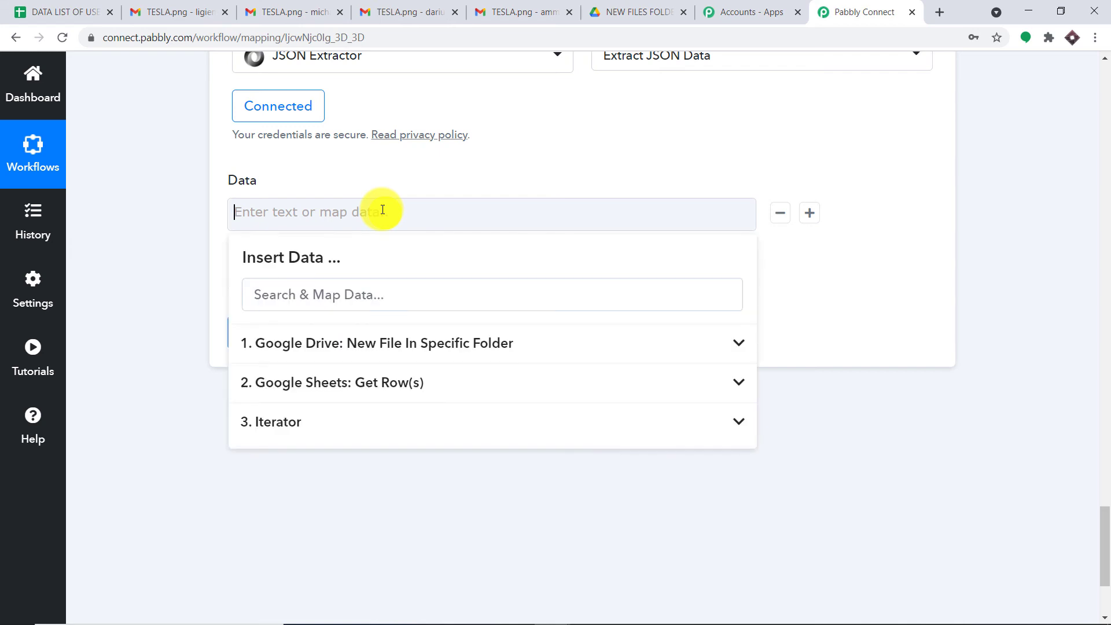
{"action": "left_click", "coordinate": [318, 422]}
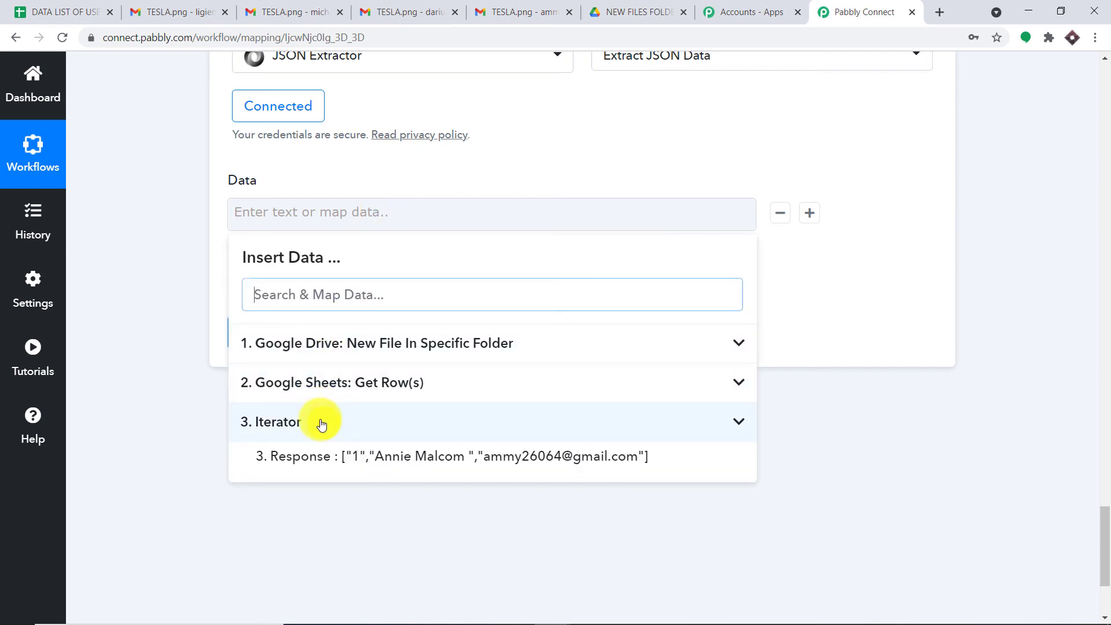
{"action": "left_click", "coordinate": [347, 462]}
{"action": "left_click", "coordinate": [965, 227]}
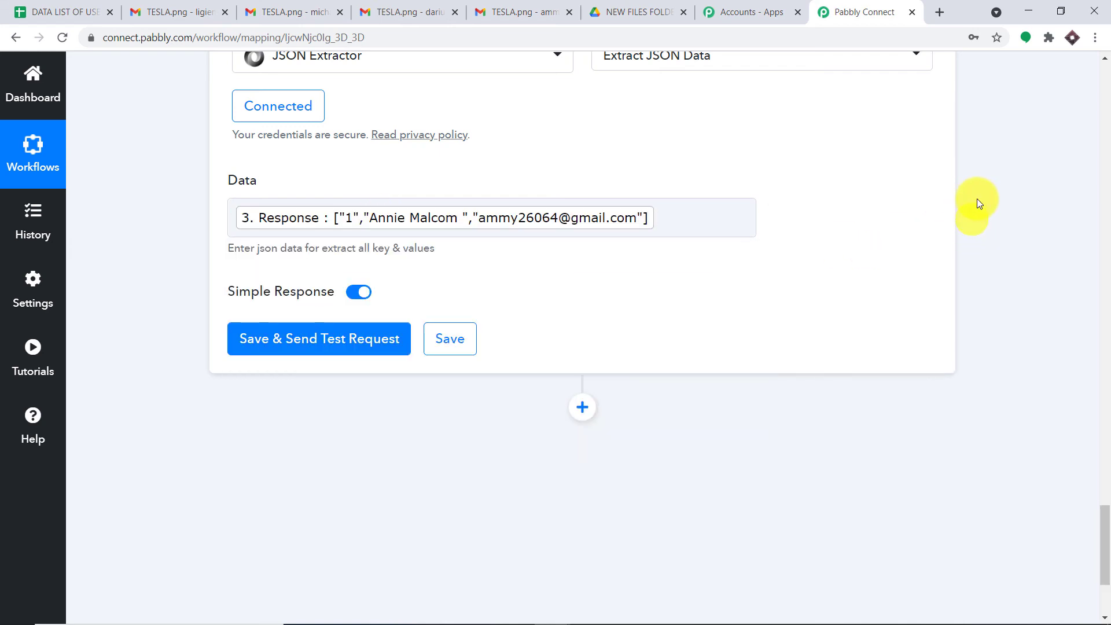
{"action": "left_click", "coordinate": [256, 334]}
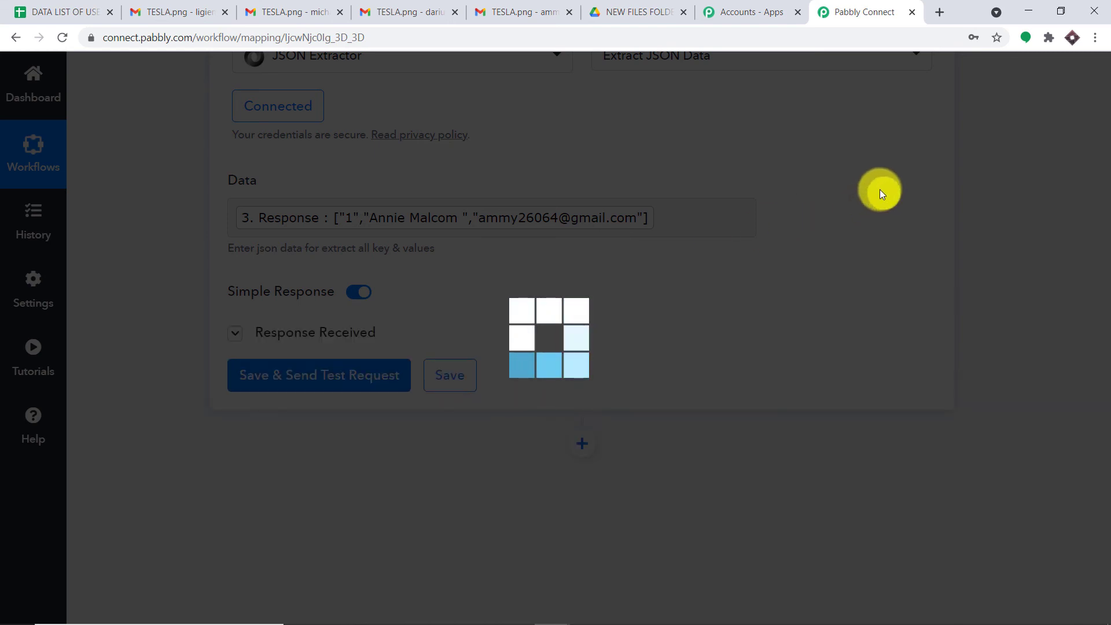
- Examine the Data 0, Data 1 and Data 2 values in the JSON Extractor's response
{"action": "scroll", "coordinate": [898, 241], "scroll_direction": "down", "scroll_amount": 4}
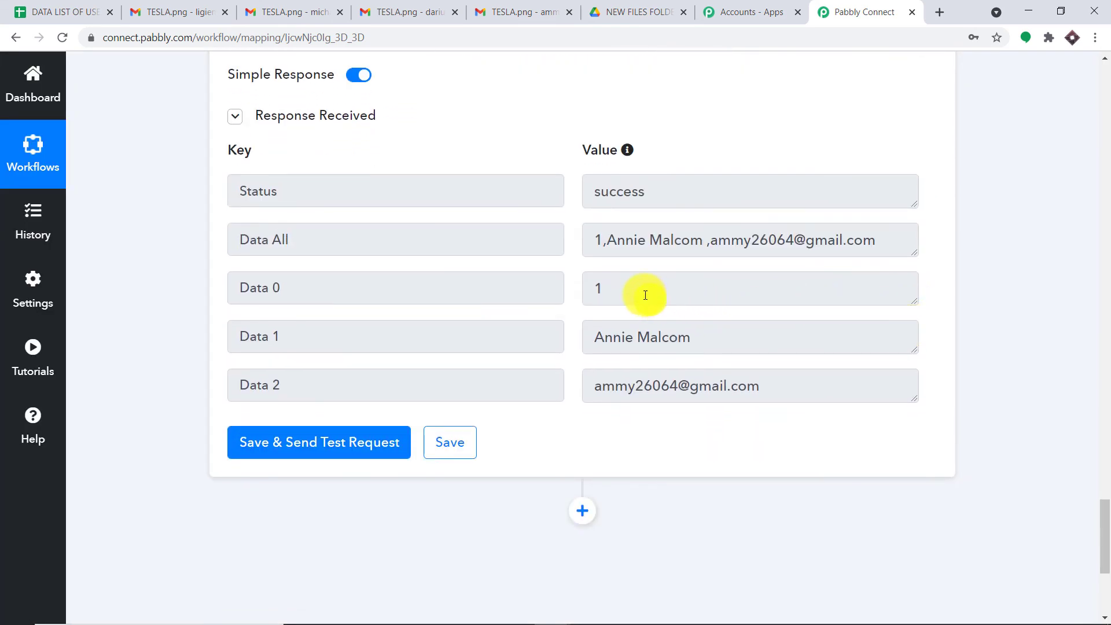
{"action": "left_click_drag", "start_coordinate": [646, 295], "coordinate": [564, 299]}
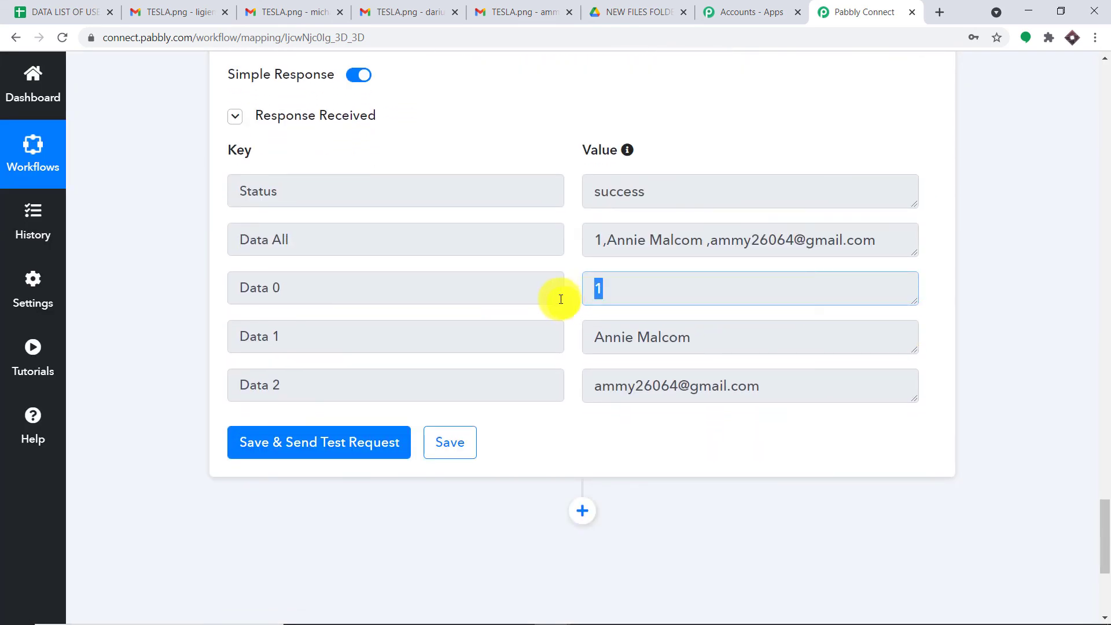
{"action": "left_click_drag", "start_coordinate": [713, 329], "coordinate": [575, 329]}
{"action": "left_click_drag", "start_coordinate": [760, 386], "coordinate": [601, 391]}
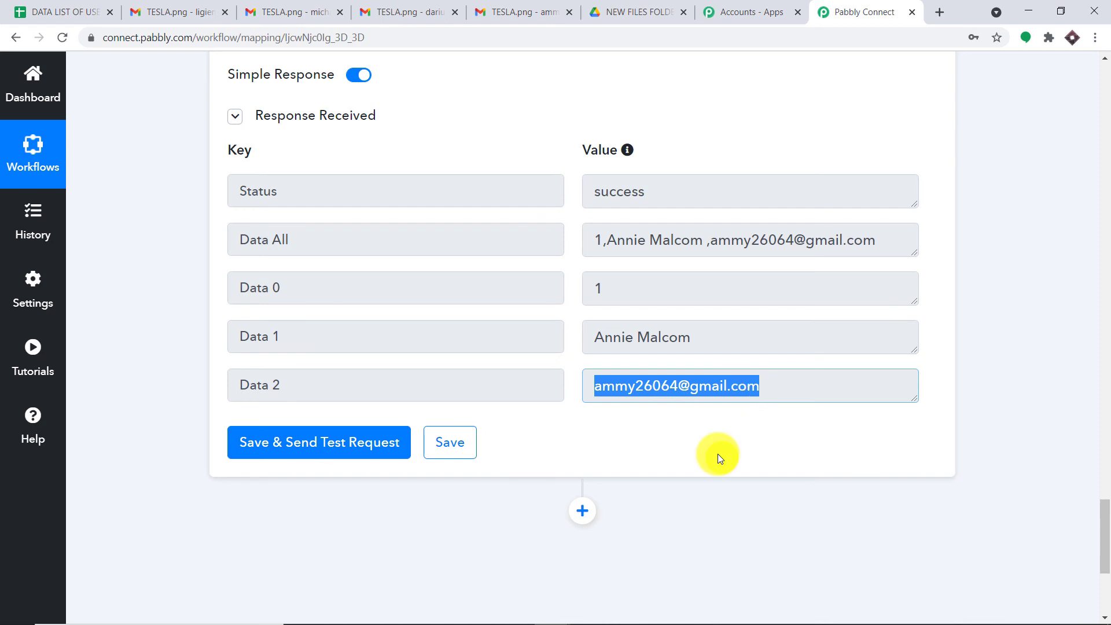
- Add another action after the JSON Extractor and choose Google Drive as its app
{"action": "scroll", "coordinate": [742, 415], "scroll_direction": "down", "scroll_amount": 1}
{"action": "scroll", "coordinate": [744, 412], "scroll_direction": "down", "scroll_amount": 1}
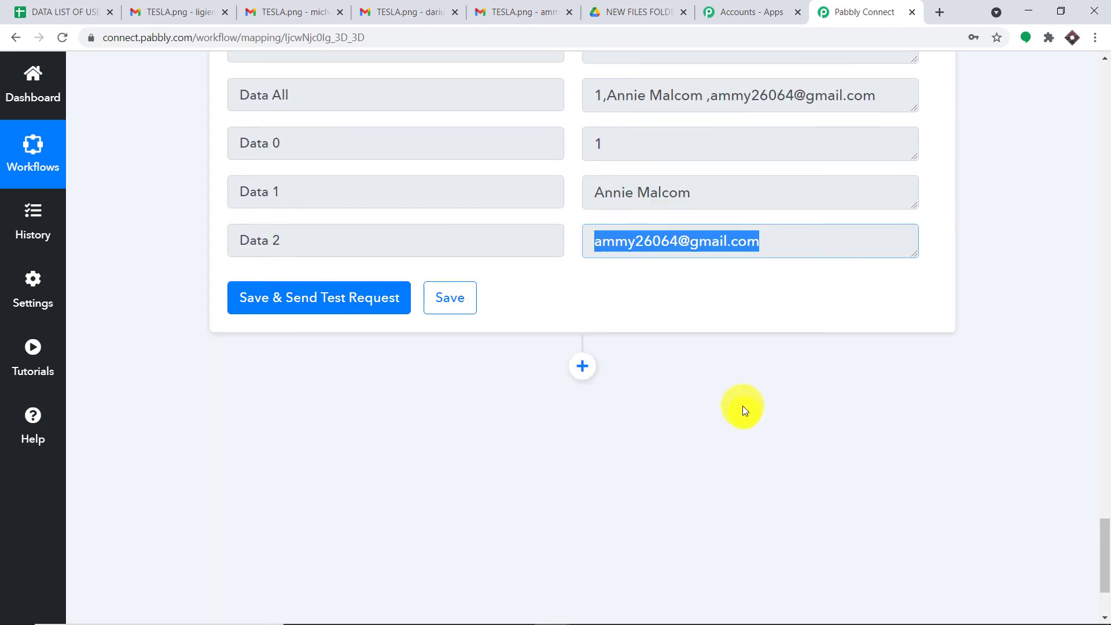
{"action": "left_click", "coordinate": [580, 366]}
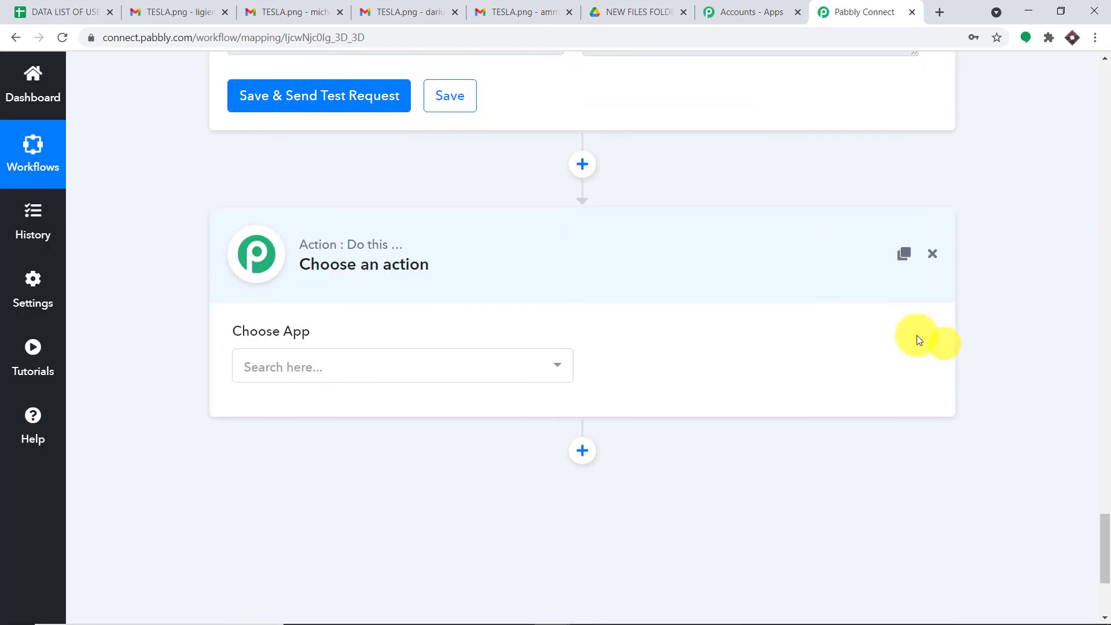
{"action": "left_click", "coordinate": [415, 354]}
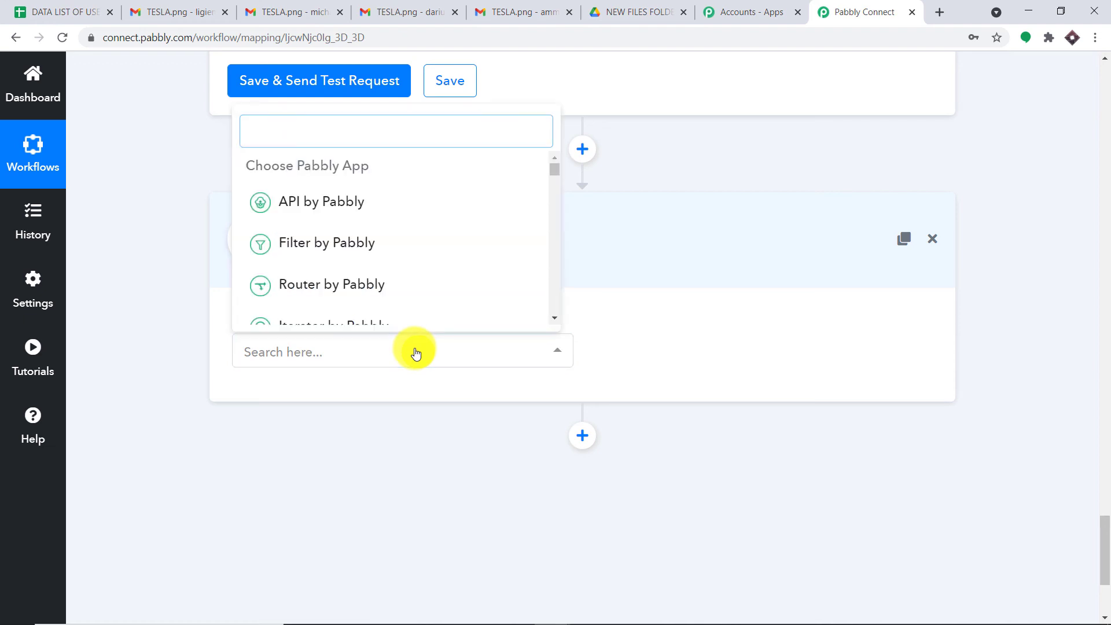
{"action": "type", "text": "googl"}
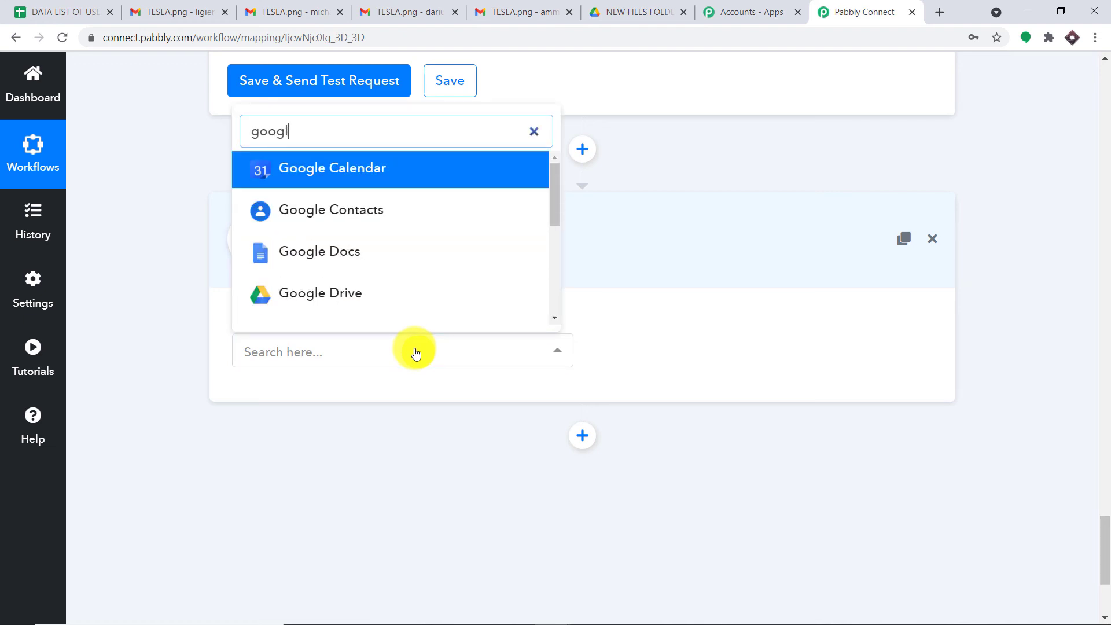
{"action": "type", "text": "e dr"}
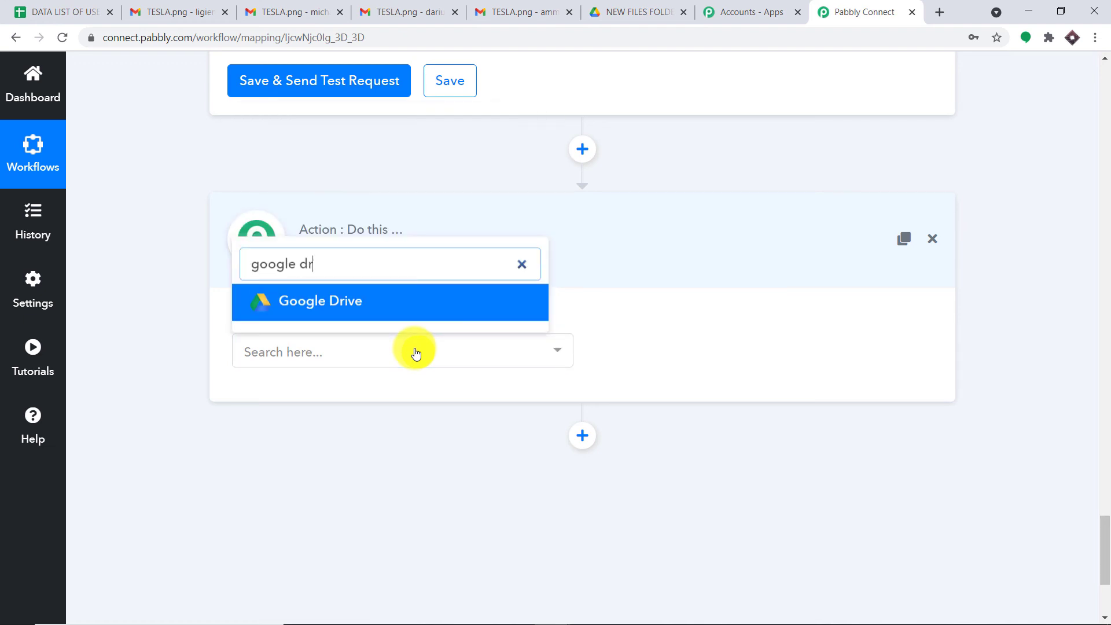
{"action": "type", "text": "iv"}
{"action": "left_click", "coordinate": [379, 315]}
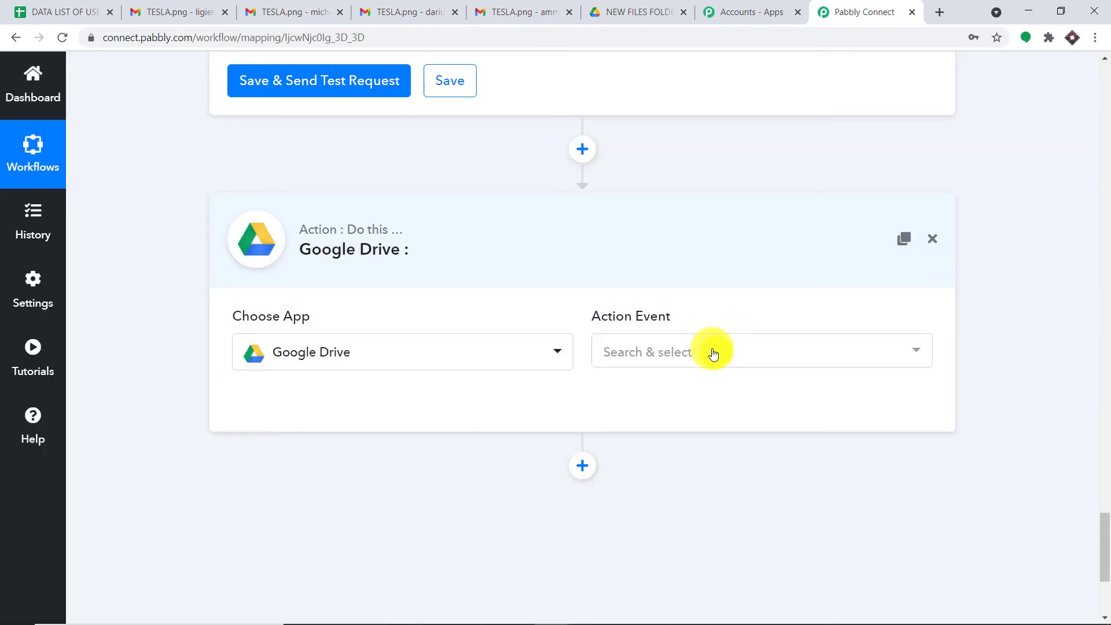
- Set the new Google Drive action's event to Share a File
{"action": "left_click", "coordinate": [713, 354]}
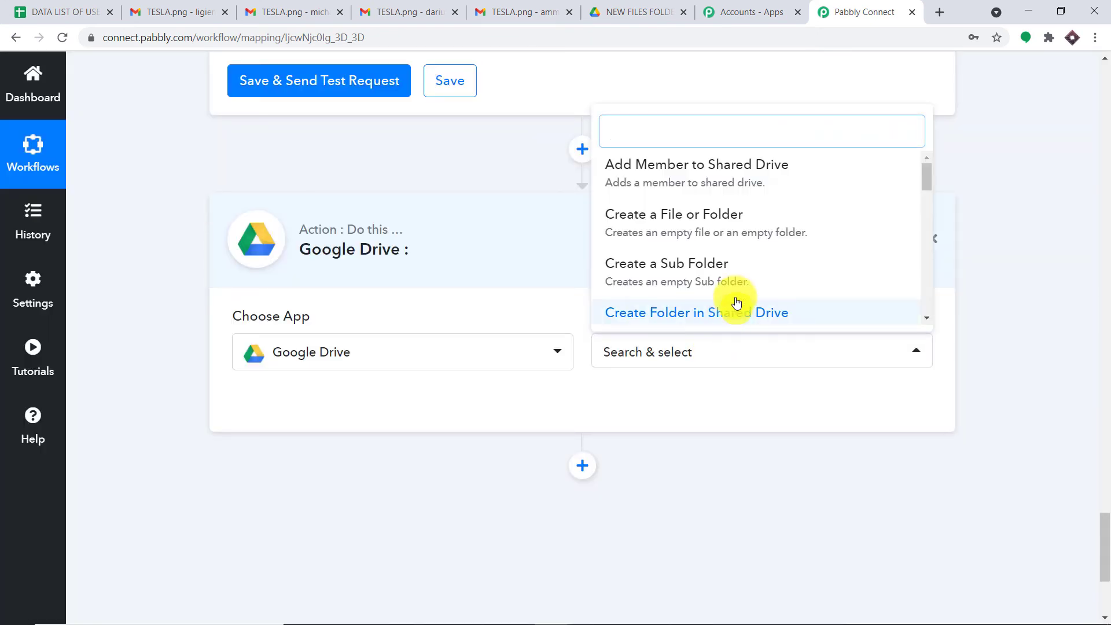
{"action": "scroll", "coordinate": [787, 237], "scroll_direction": "down", "scroll_amount": 1}
{"action": "scroll", "coordinate": [789, 237], "scroll_direction": "down", "scroll_amount": 5}
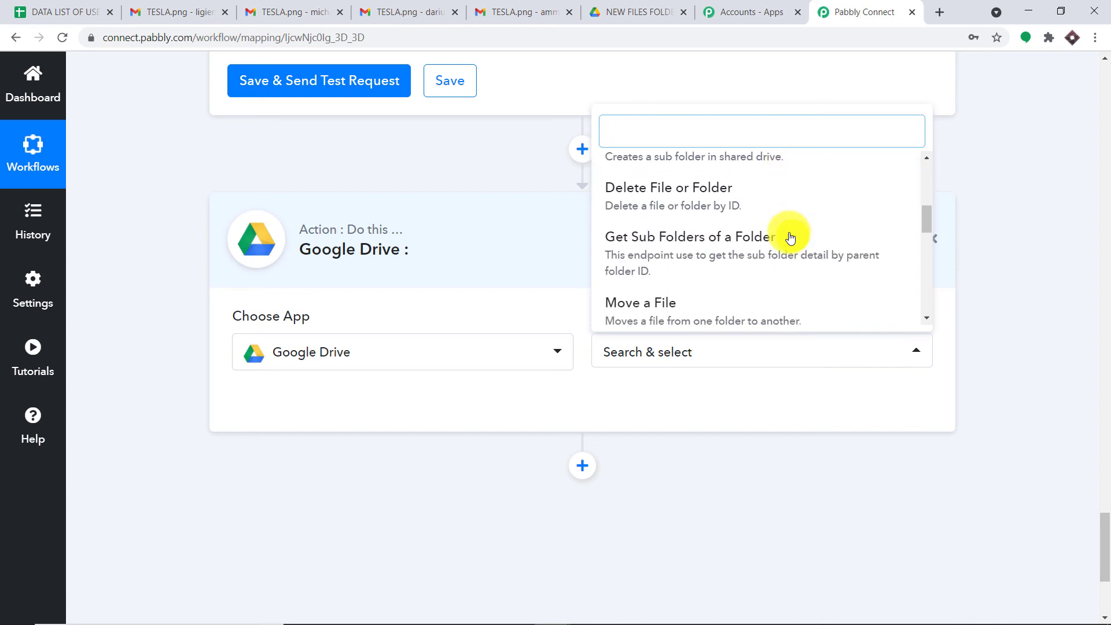
{"action": "scroll", "coordinate": [790, 240], "scroll_direction": "down", "scroll_amount": 1}
{"action": "left_click", "coordinate": [767, 236]}
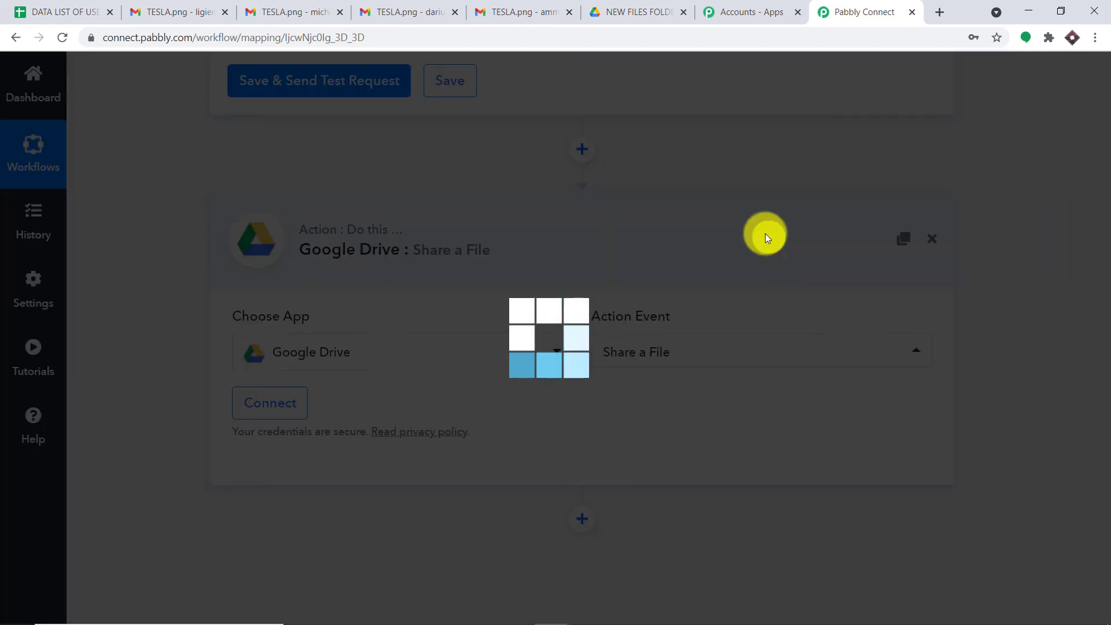
- Connect the Share a File action through a new Google Drive connection, authorizing Pabbly Connect Drive with the first listed Google account
{"action": "left_click", "coordinate": [267, 405]}
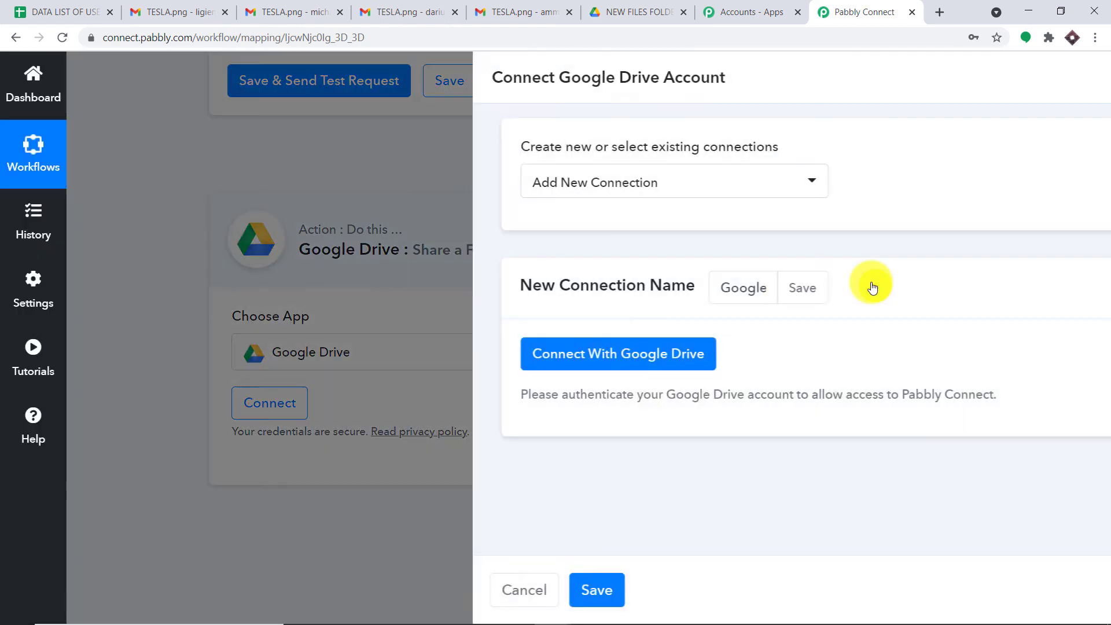
{"action": "left_click", "coordinate": [572, 358]}
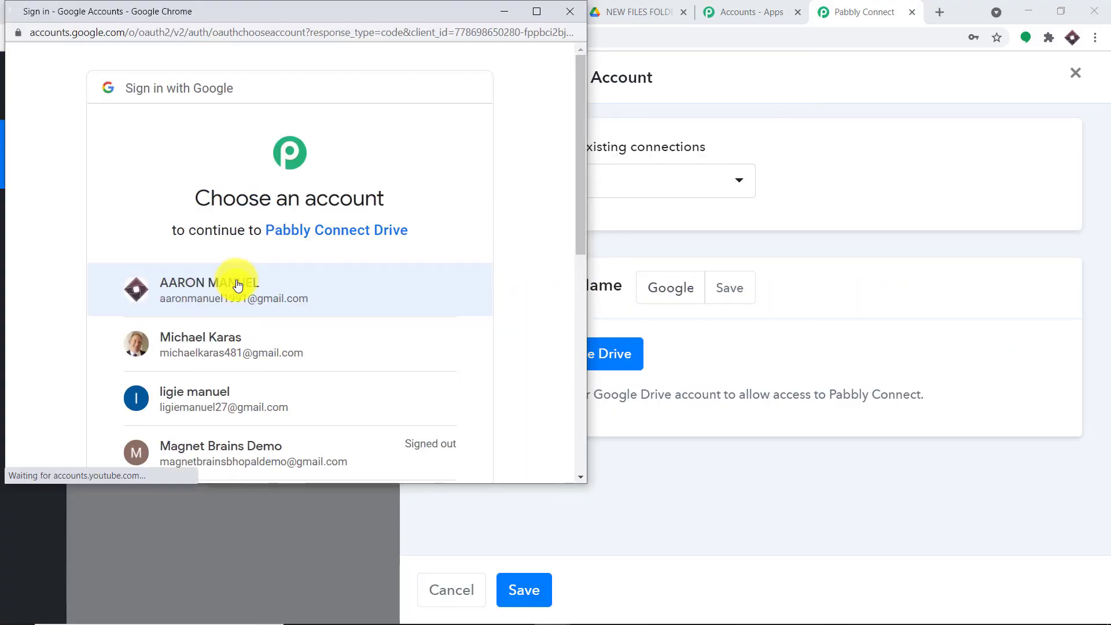
{"action": "left_click", "coordinate": [236, 281]}
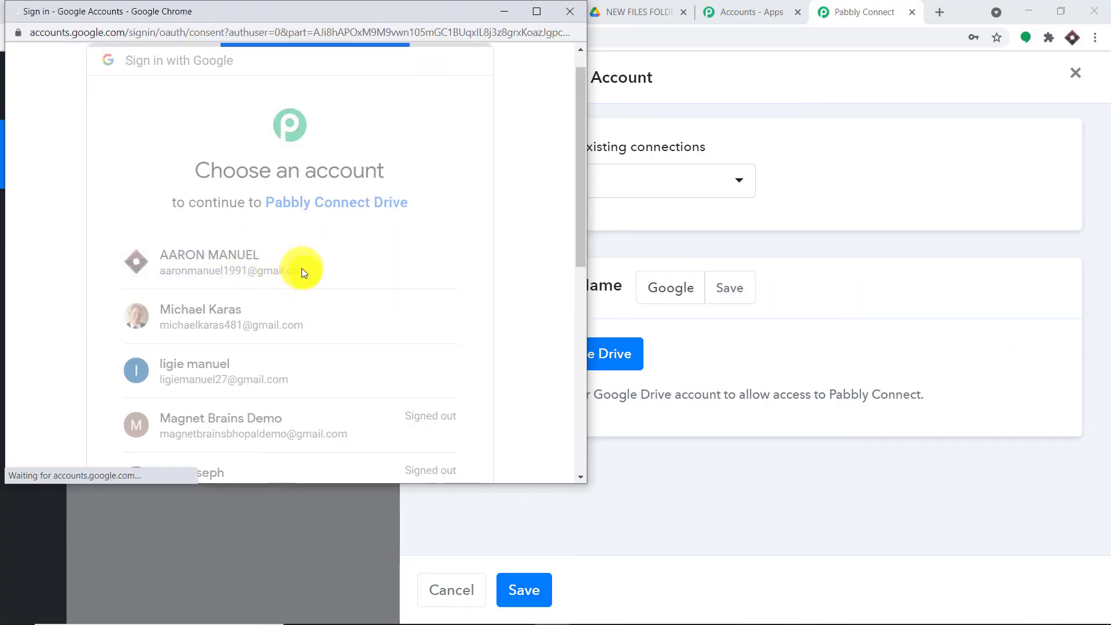
{"action": "scroll", "coordinate": [466, 359], "scroll_direction": "down", "scroll_amount": 5}
{"action": "left_click", "coordinate": [440, 359]}
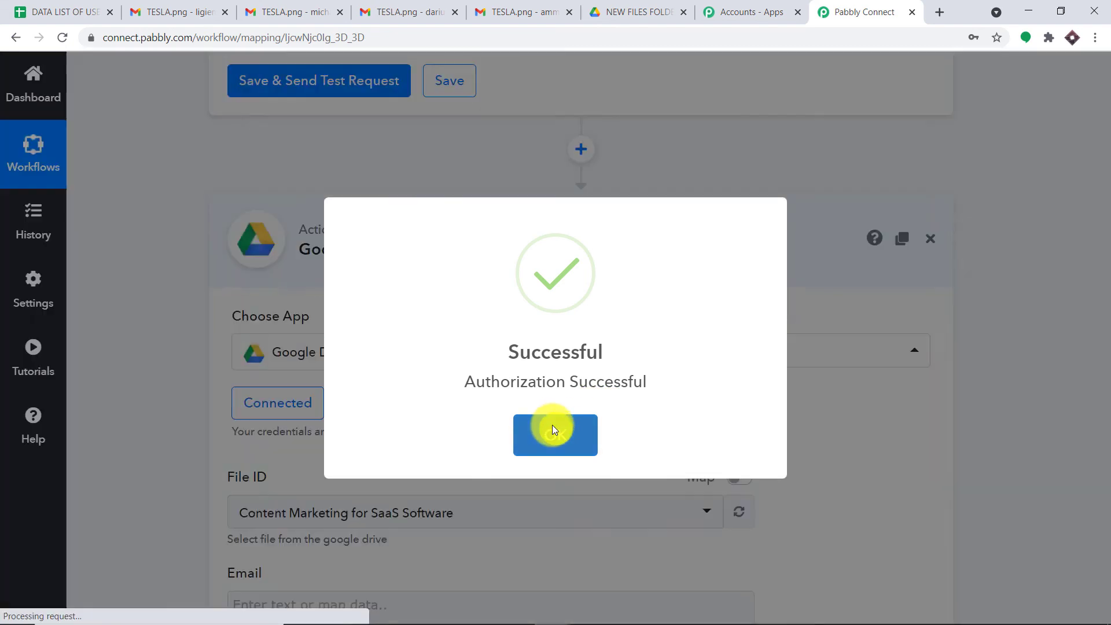
{"action": "left_click", "coordinate": [555, 429]}
- Examine the file's Id value in the response of the Google Drive New File In Specific Folder trigger
{"action": "scroll", "coordinate": [581, 364], "scroll_direction": "down", "scroll_amount": 4}
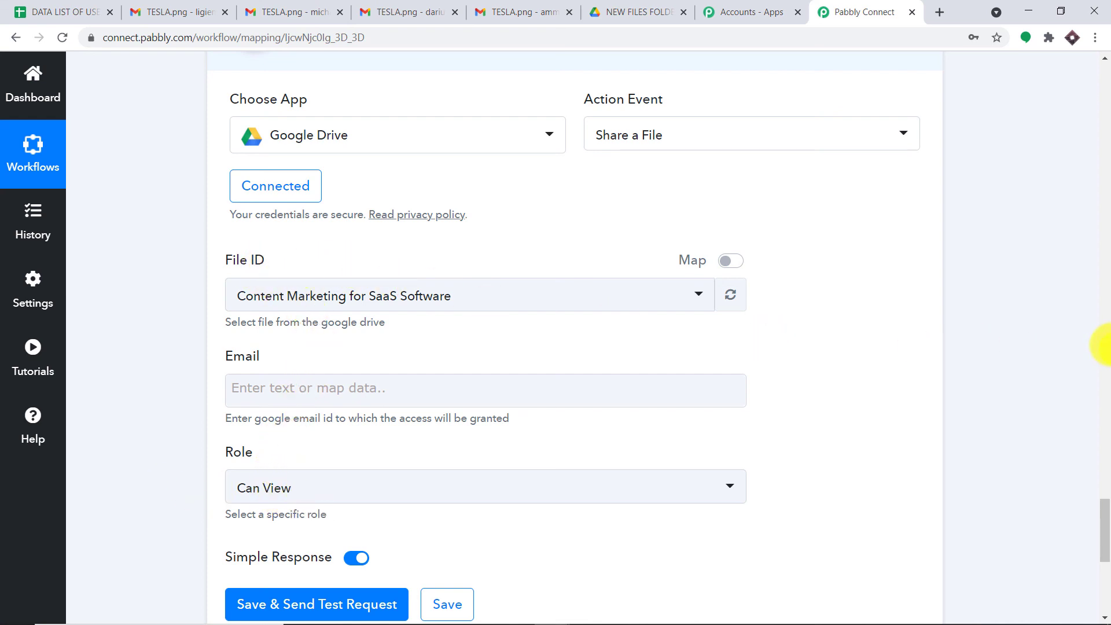
{"action": "scroll", "coordinate": [1106, 345], "scroll_direction": "up", "scroll_amount": 18}
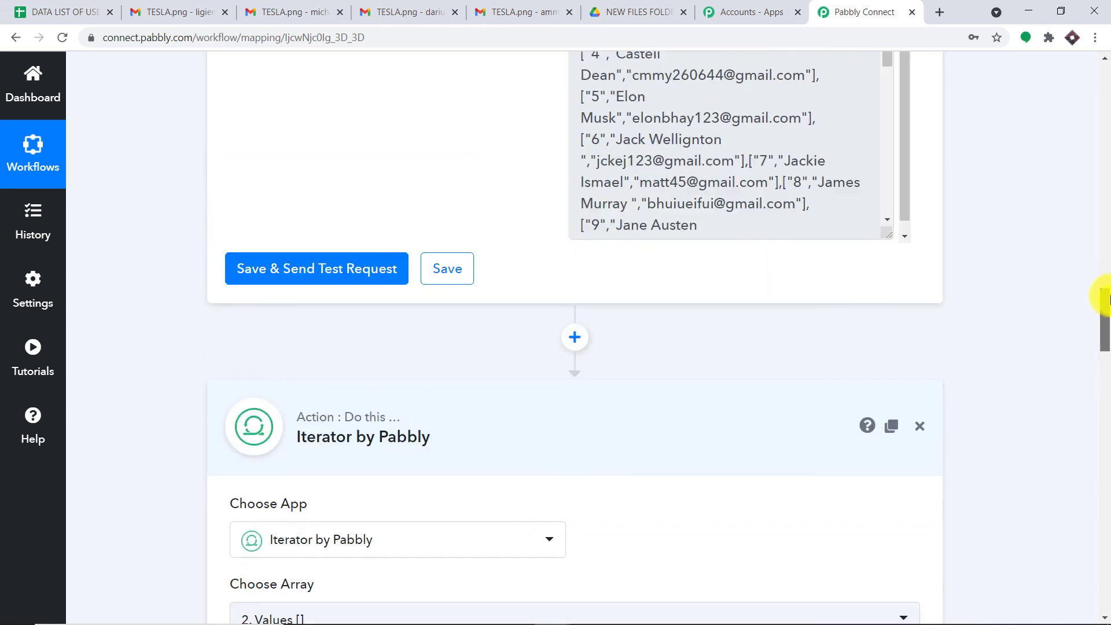
{"action": "left_click_drag", "start_coordinate": [1107, 298], "coordinate": [1110, 136]}
{"action": "scroll", "coordinate": [936, 224], "scroll_direction": "up", "scroll_amount": 2}
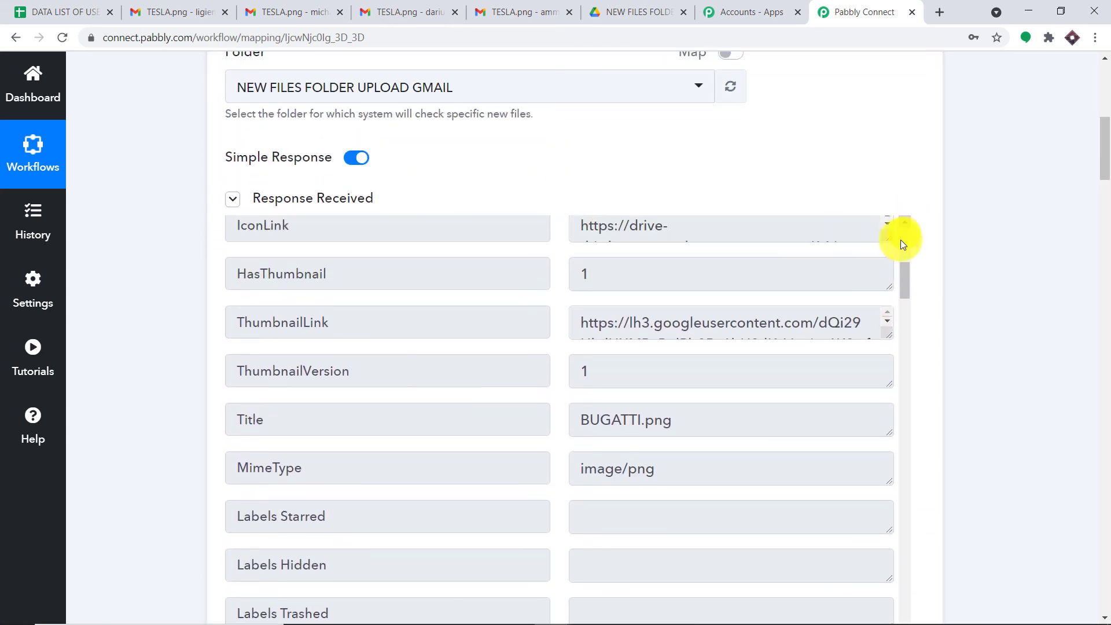
{"action": "scroll", "coordinate": [905, 292], "scroll_direction": "up", "scroll_amount": 5}
{"action": "scroll", "coordinate": [901, 290], "scroll_direction": "up", "scroll_amount": 2}
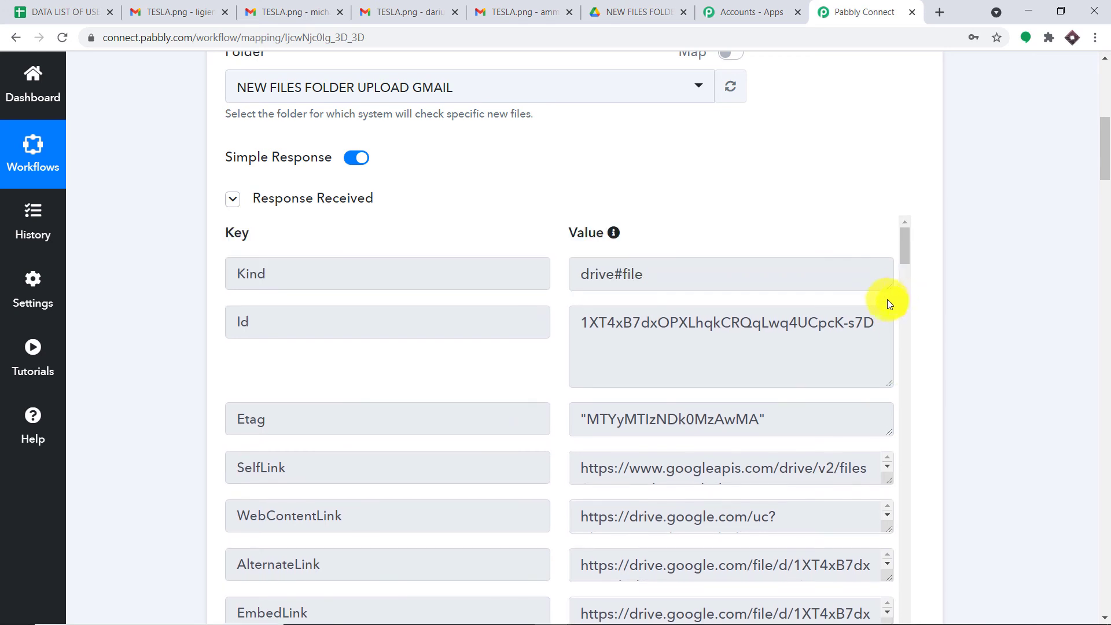
{"action": "left_click_drag", "start_coordinate": [877, 323], "coordinate": [571, 320]}
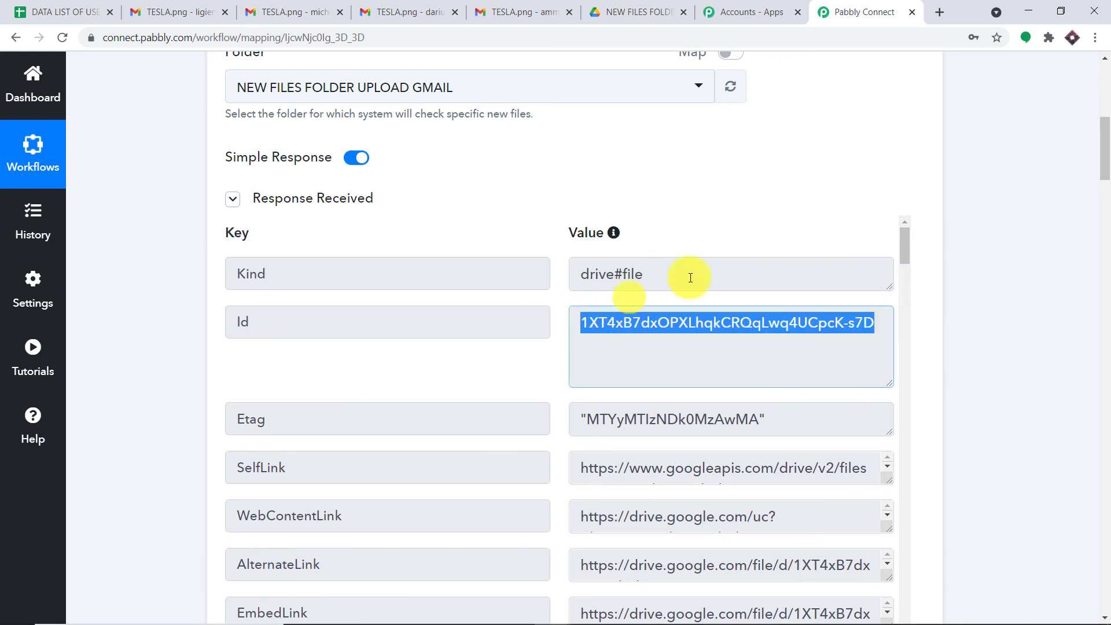
{"action": "scroll", "coordinate": [981, 263], "scroll_direction": "down", "scroll_amount": 5}
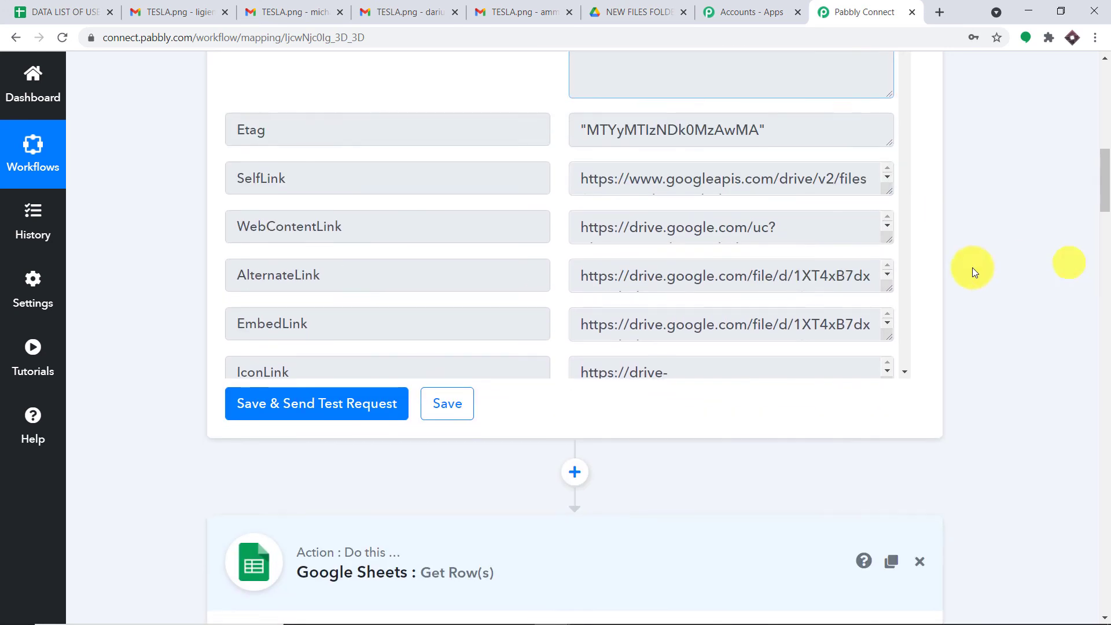
{"action": "scroll", "coordinate": [884, 225], "scroll_direction": "down", "scroll_amount": 2}
{"action": "scroll", "coordinate": [890, 247], "scroll_direction": "down", "scroll_amount": 5}
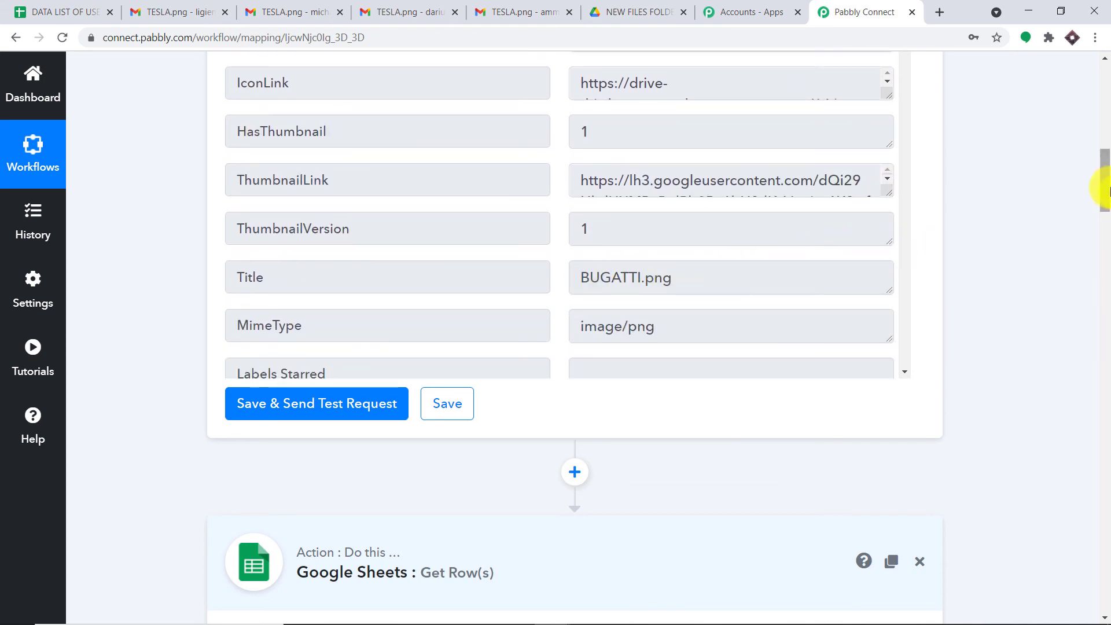
- Enable mapping for the Share a File action's File ID and replace its value with the Google Drive trigger's Id
{"action": "left_click_drag", "start_coordinate": [1106, 187], "coordinate": [1106, 562]}
{"action": "scroll", "coordinate": [891, 302], "scroll_direction": "up", "scroll_amount": 4}
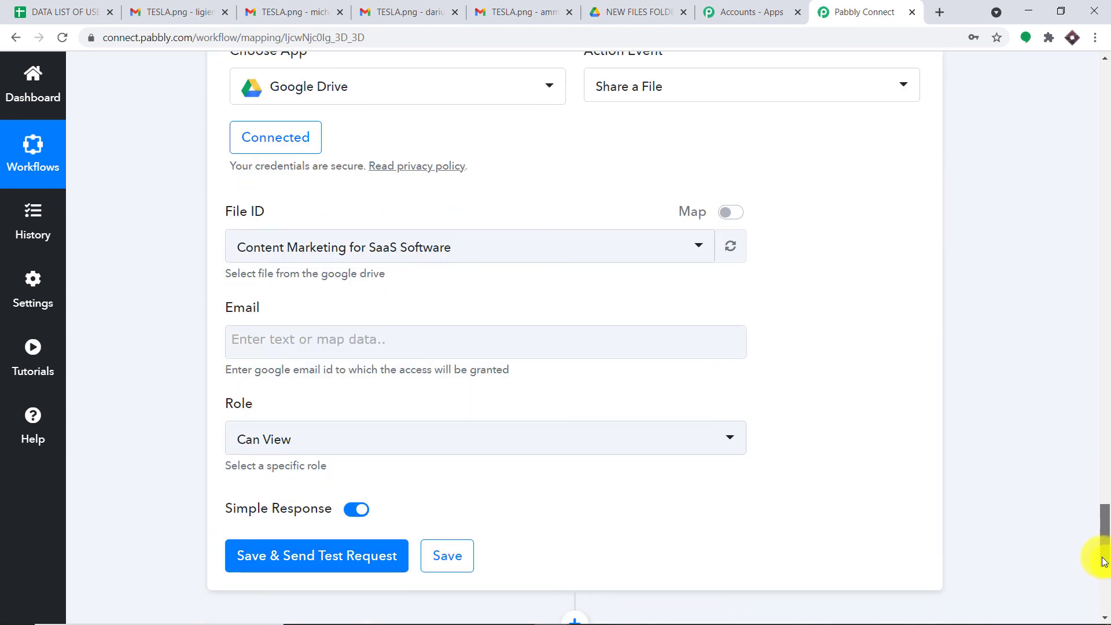
{"action": "left_click", "coordinate": [732, 214]}
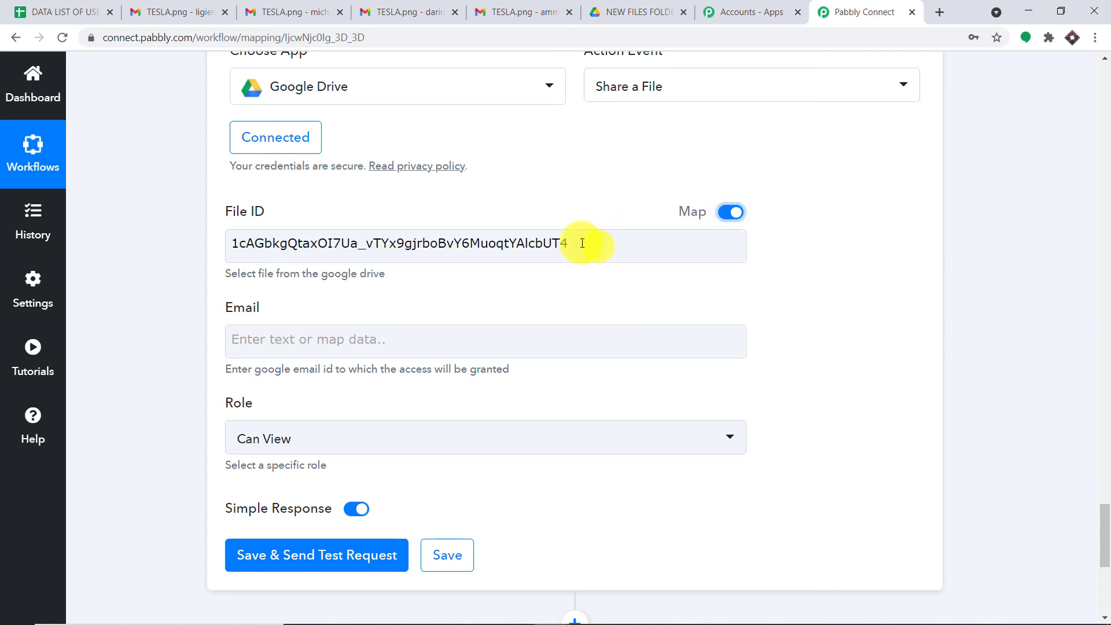
{"action": "left_click_drag", "start_coordinate": [582, 243], "coordinate": [200, 246]}
{"action": "key", "text": "BackSpace"}
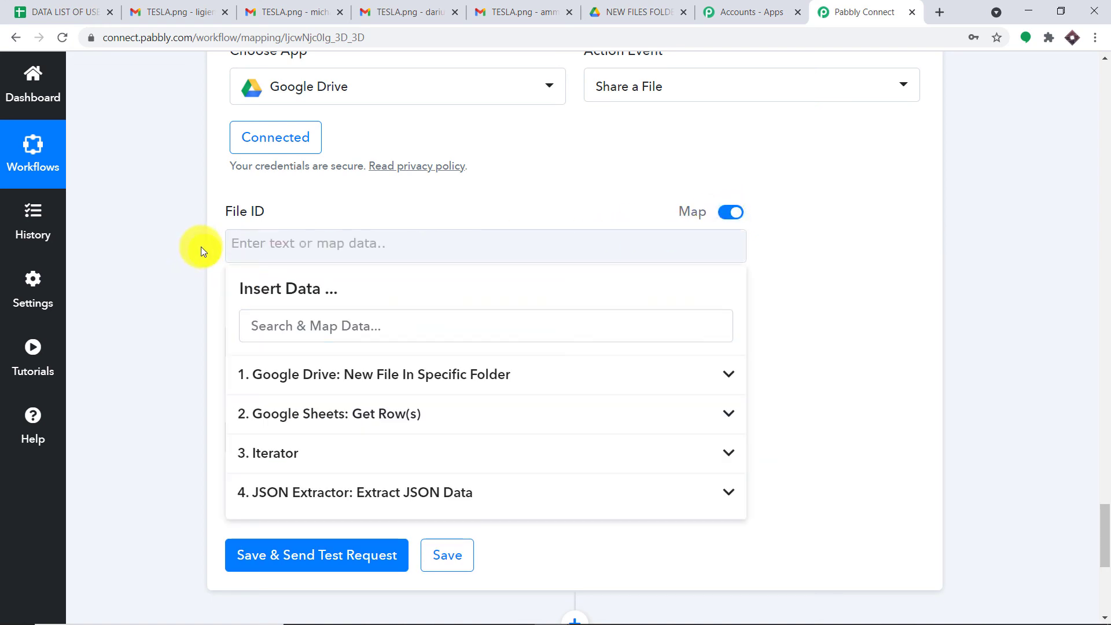
{"action": "left_click", "coordinate": [326, 375]}
{"action": "left_click", "coordinate": [372, 377]}
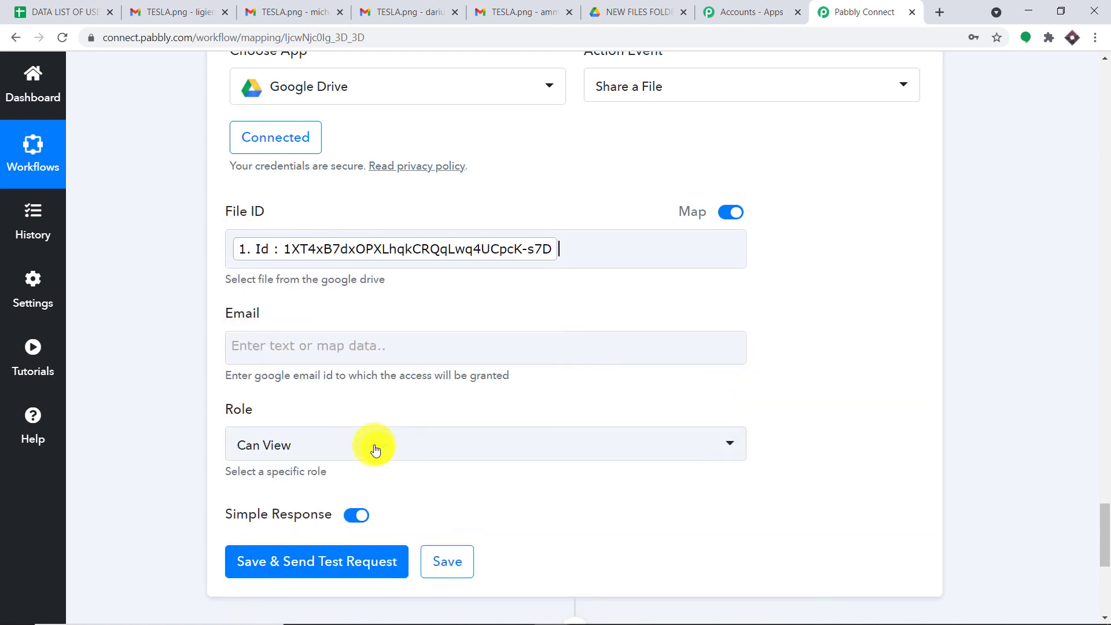
{"action": "left_click", "coordinate": [893, 311]}
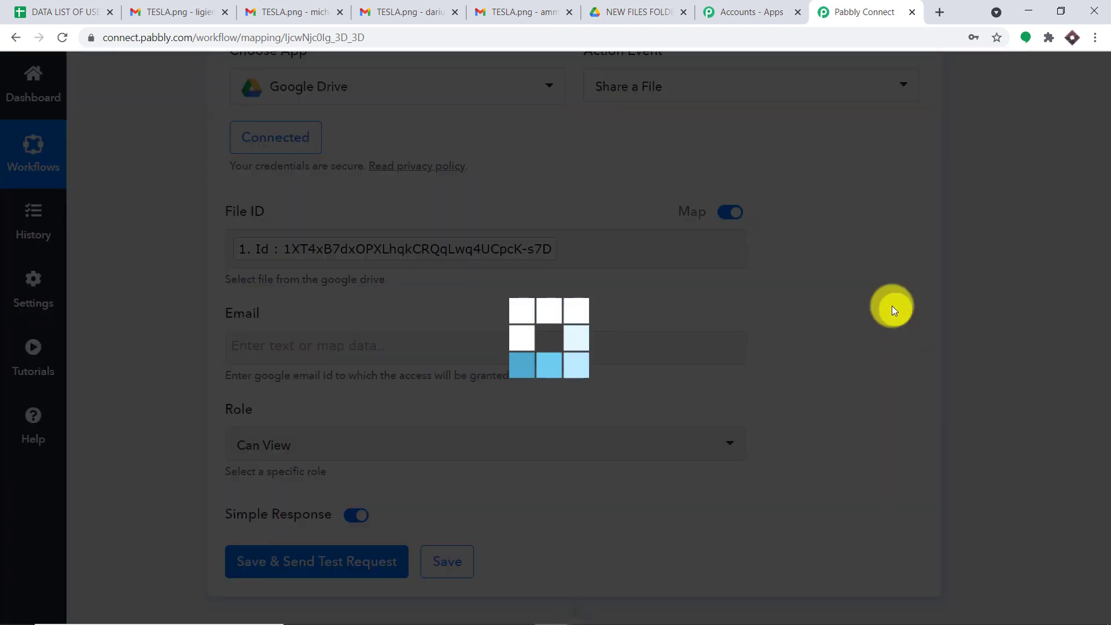
- Map the Share a File action's Email field to Data 2 from the JSON Extractor
{"action": "scroll", "coordinate": [553, 260], "scroll_direction": "down", "scroll_amount": 1}
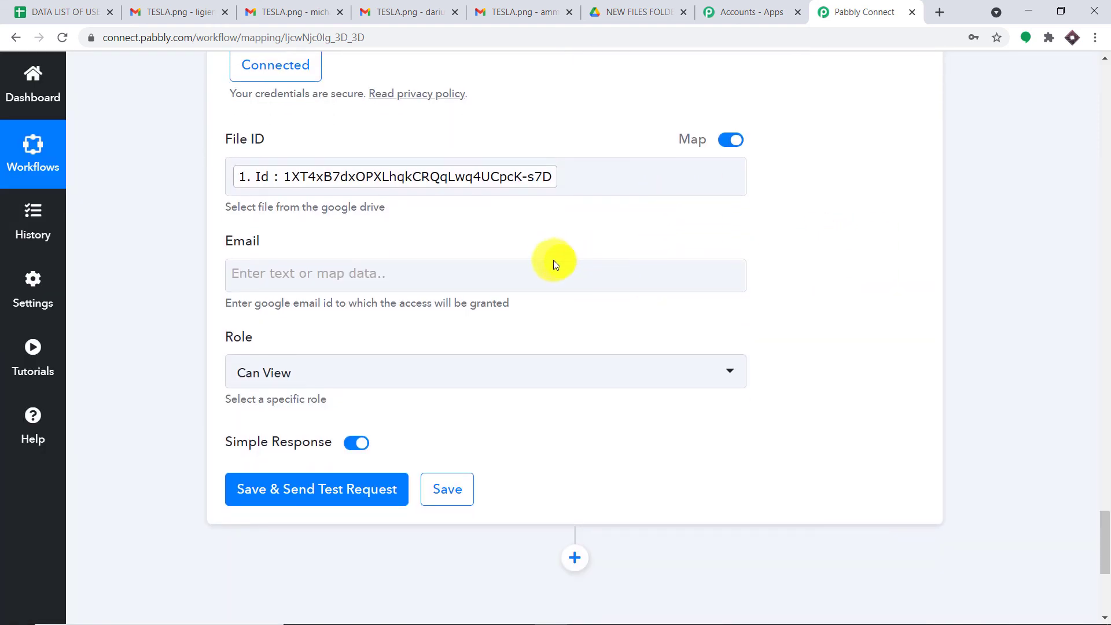
{"action": "left_click", "coordinate": [544, 270]}
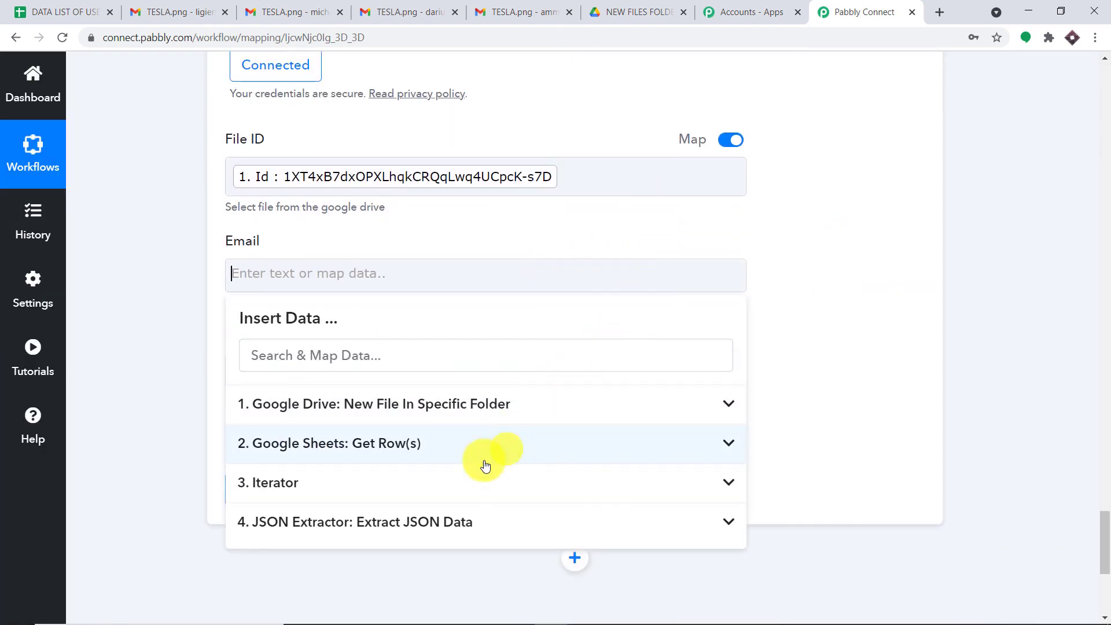
{"action": "left_click", "coordinate": [451, 532]}
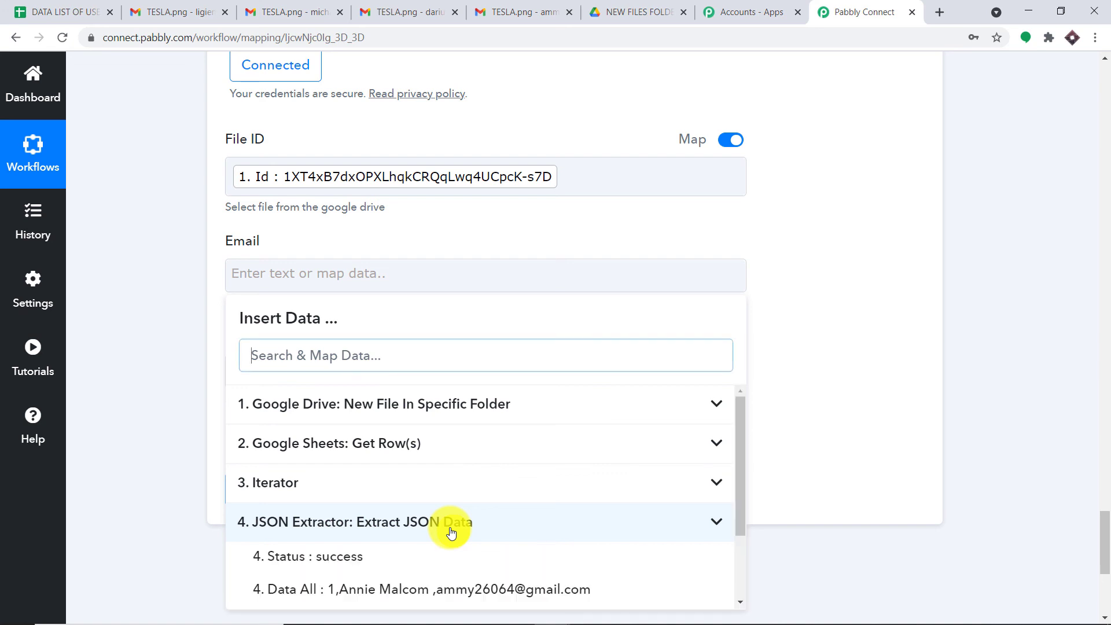
{"action": "scroll", "coordinate": [488, 580], "scroll_direction": "down", "scroll_amount": 1}
{"action": "scroll", "coordinate": [488, 580], "scroll_direction": "down", "scroll_amount": 1}
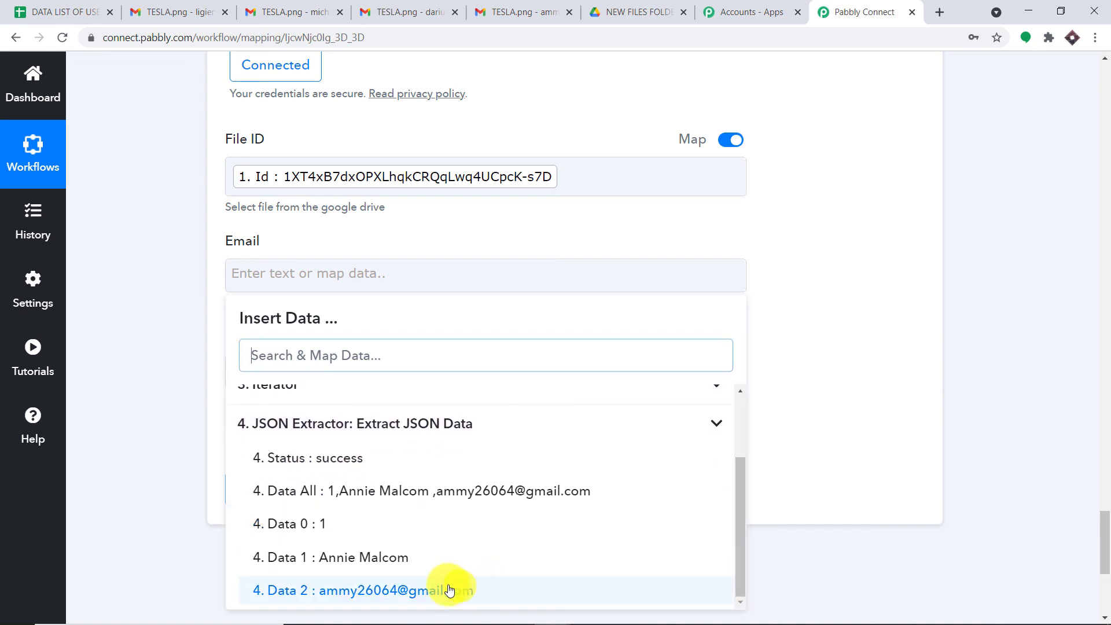
{"action": "left_click", "coordinate": [399, 594]}
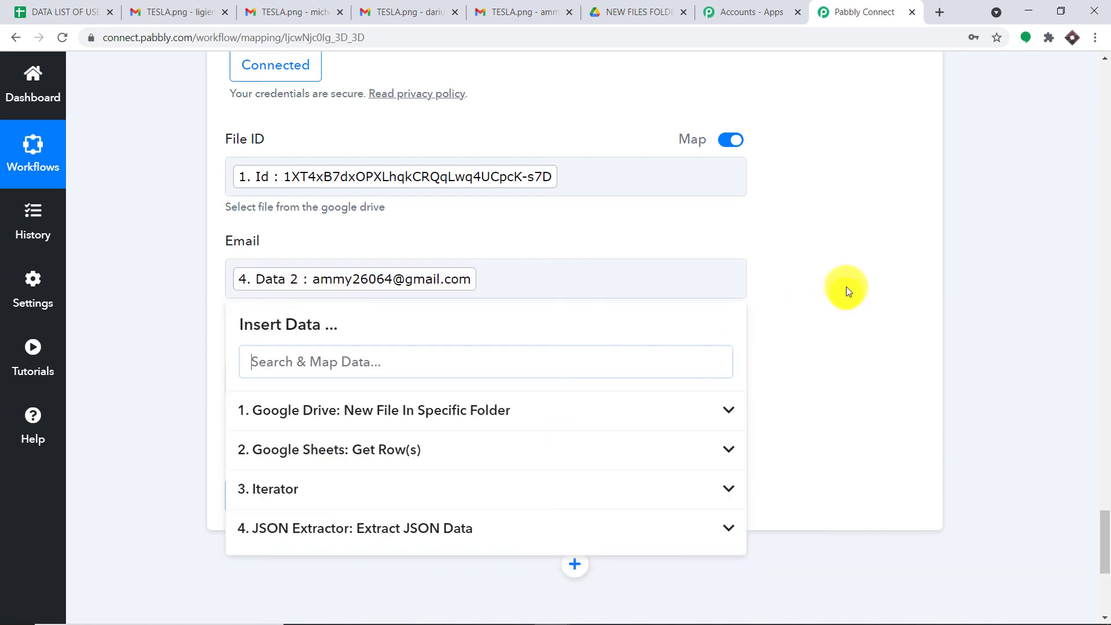
{"action": "left_click", "coordinate": [863, 266]}
{"action": "scroll", "coordinate": [862, 266], "scroll_direction": "down", "scroll_amount": 1}
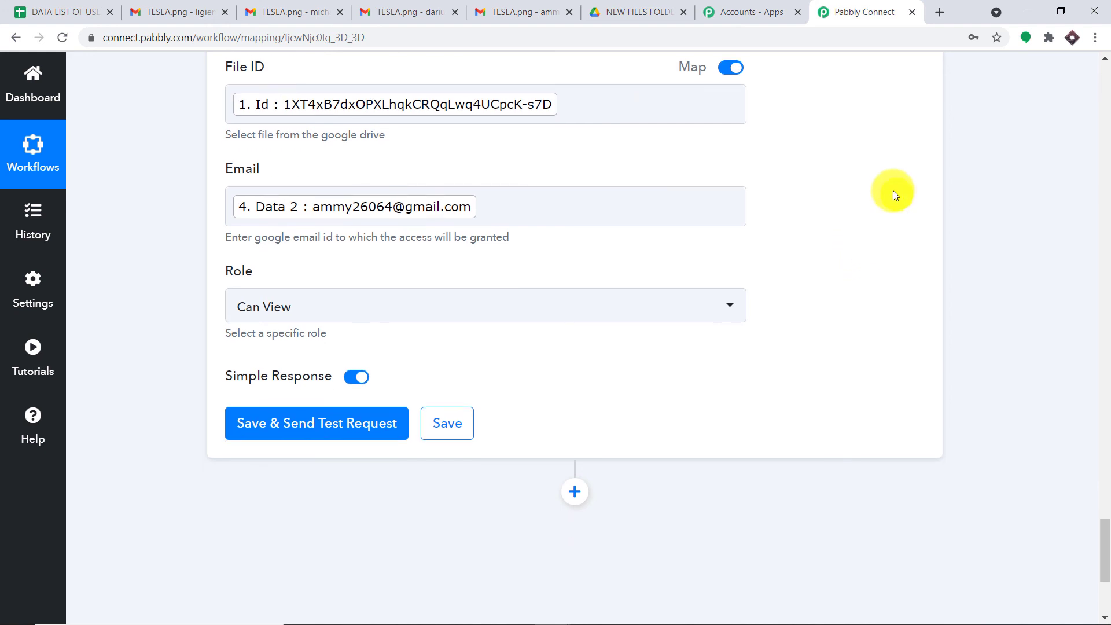
- Set the Share a File role to Can View, save the action and send a test request
{"action": "left_click", "coordinate": [530, 304]}
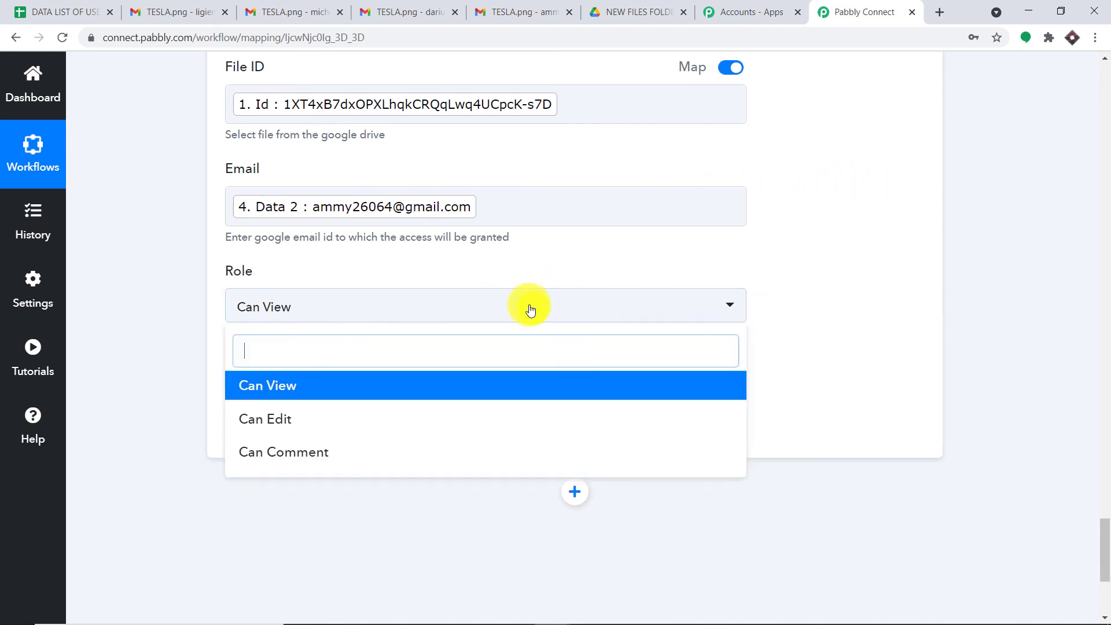
{"action": "left_click", "coordinate": [365, 385]}
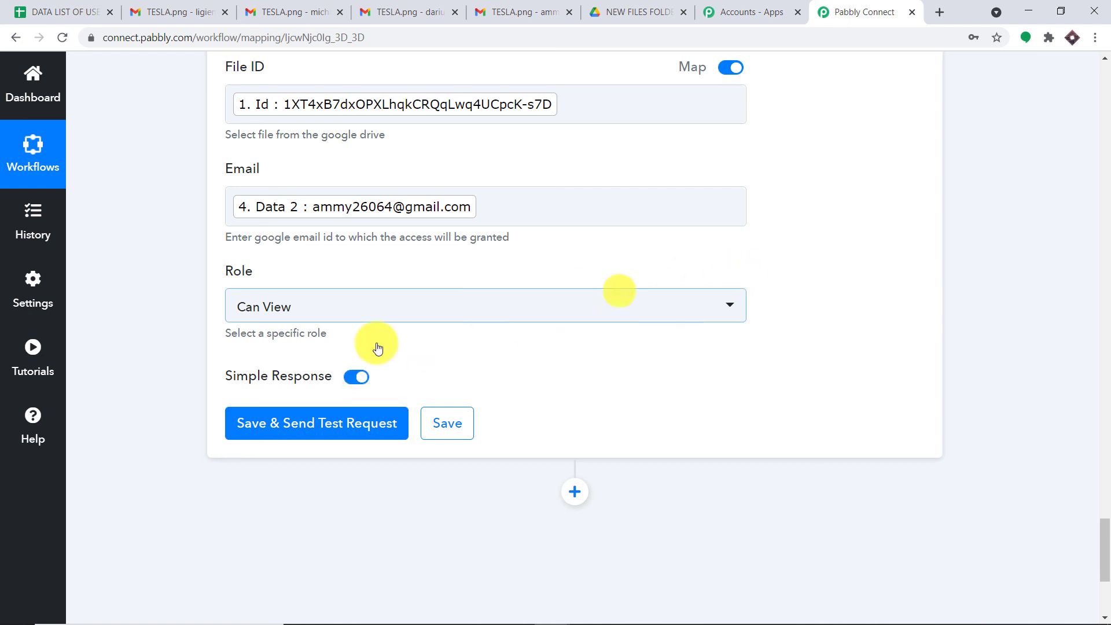
{"action": "left_click", "coordinate": [290, 427]}
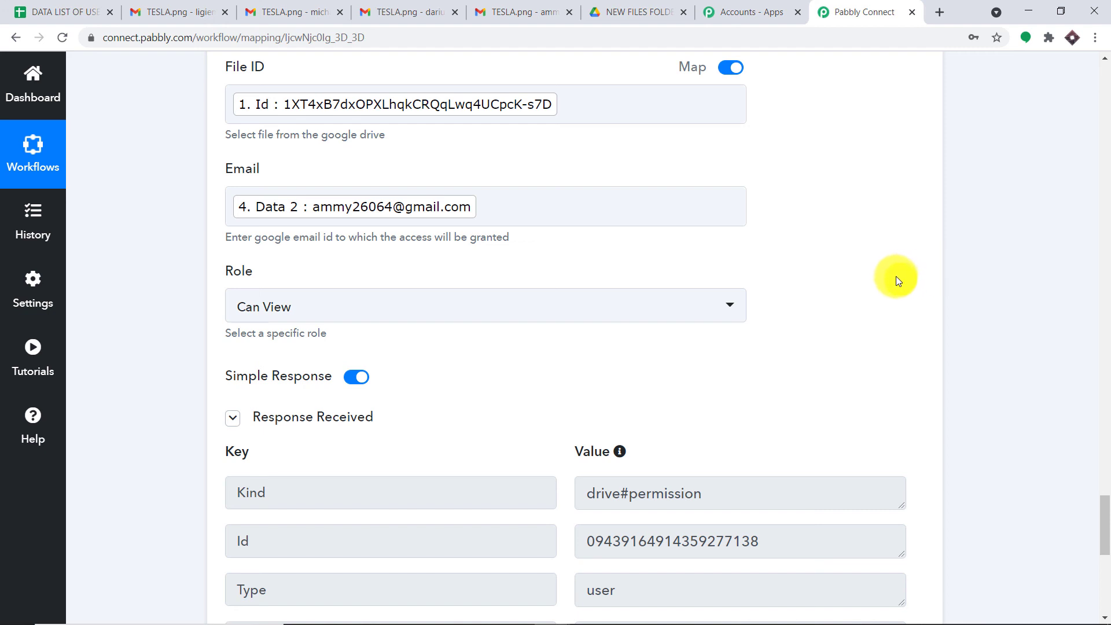
{"action": "scroll", "coordinate": [896, 280], "scroll_direction": "down", "scroll_amount": 5}
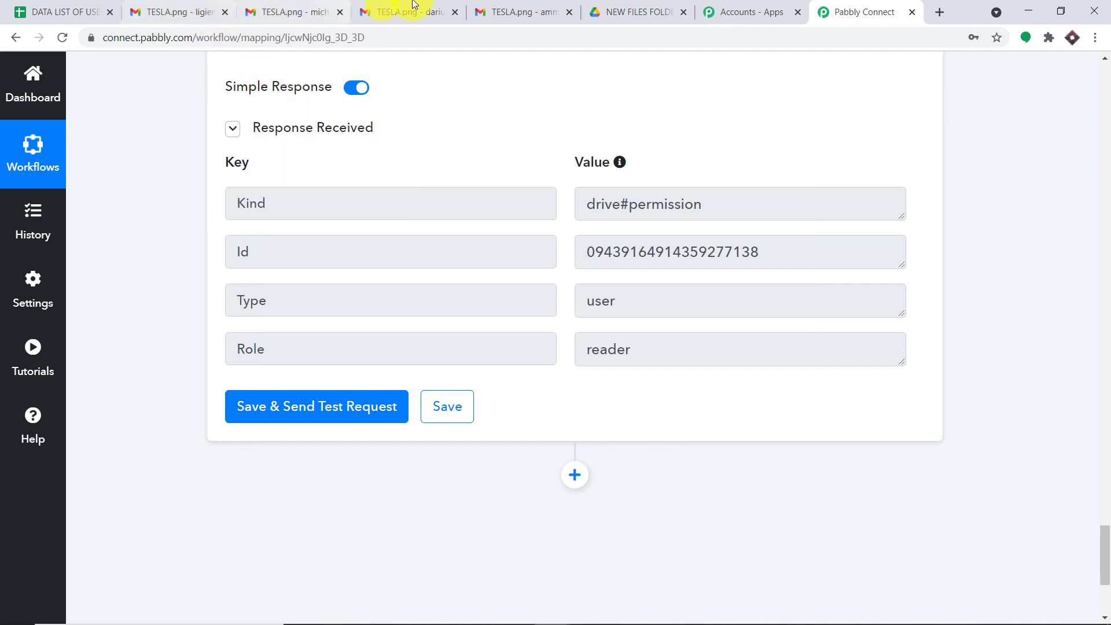
- Check the first spreadsheet user's Gmail inbox and another recipient's inbox for the shared BUGATTI.png email
{"action": "left_click", "coordinate": [521, 12]}
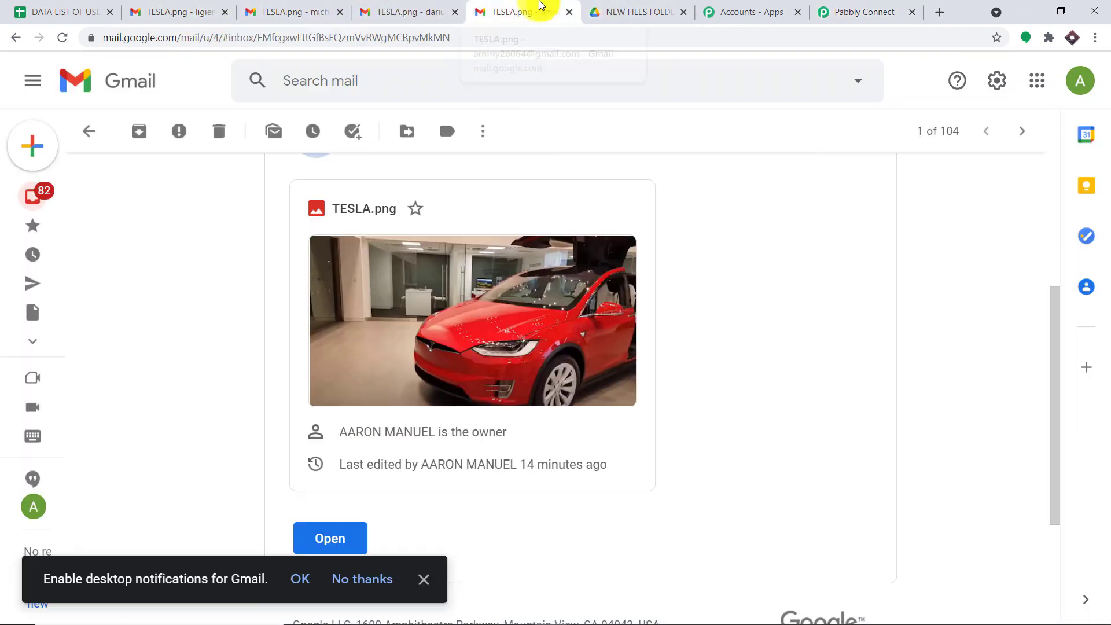
{"action": "left_click", "coordinate": [84, 139]}
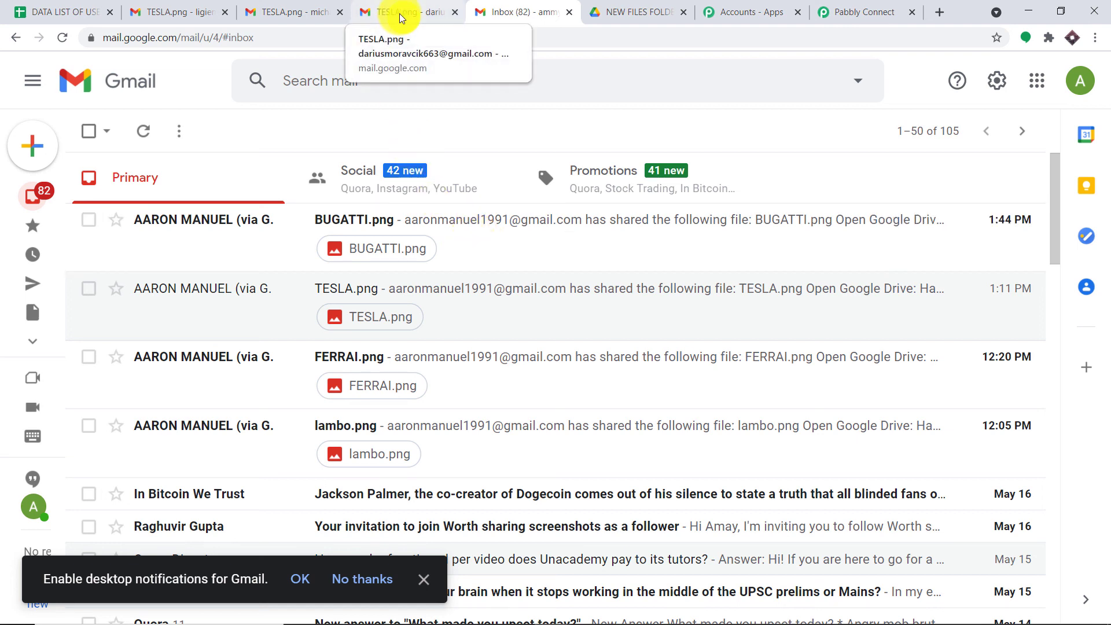
{"action": "left_click", "coordinate": [323, 11]}
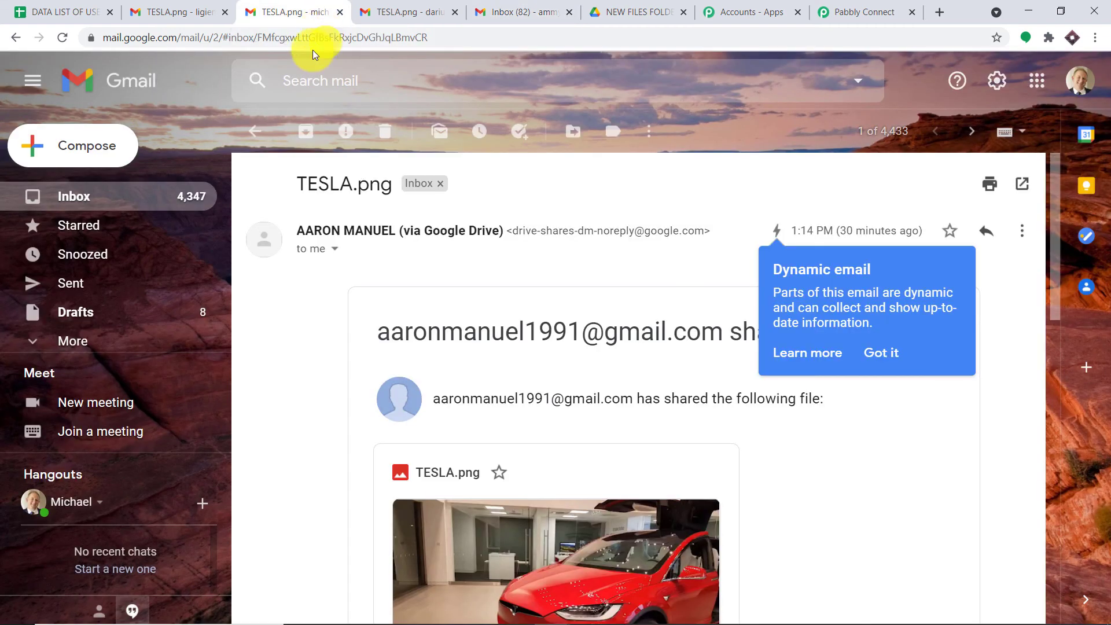
{"action": "left_click", "coordinate": [256, 131]}
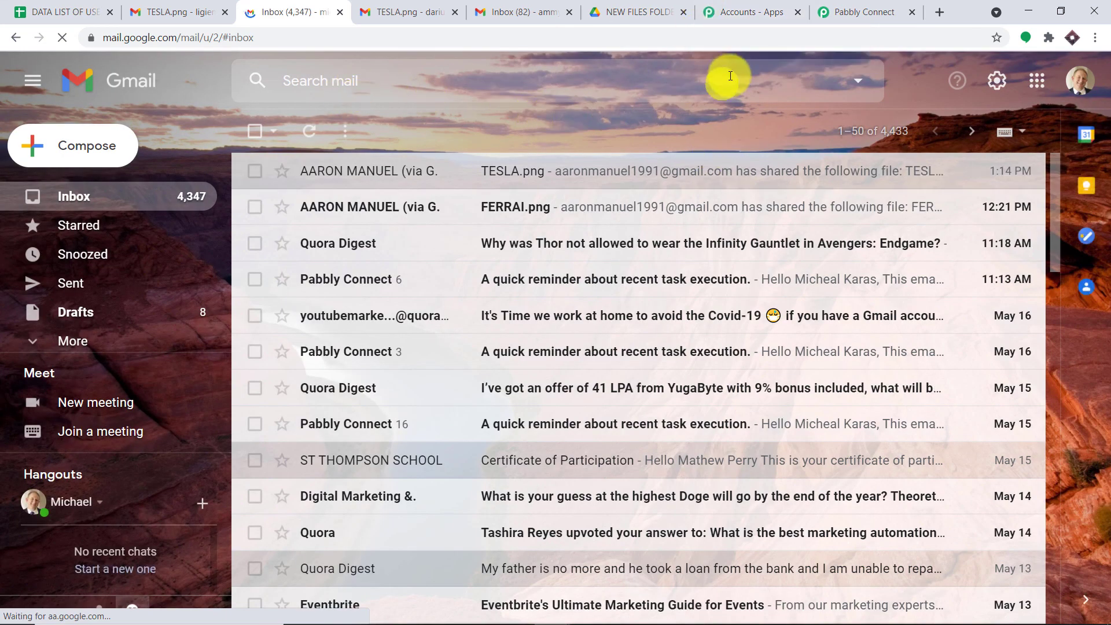
- Return to the Pabbly Connect workflow and collapse its trigger and all four action steps
{"action": "left_click", "coordinate": [865, 11]}
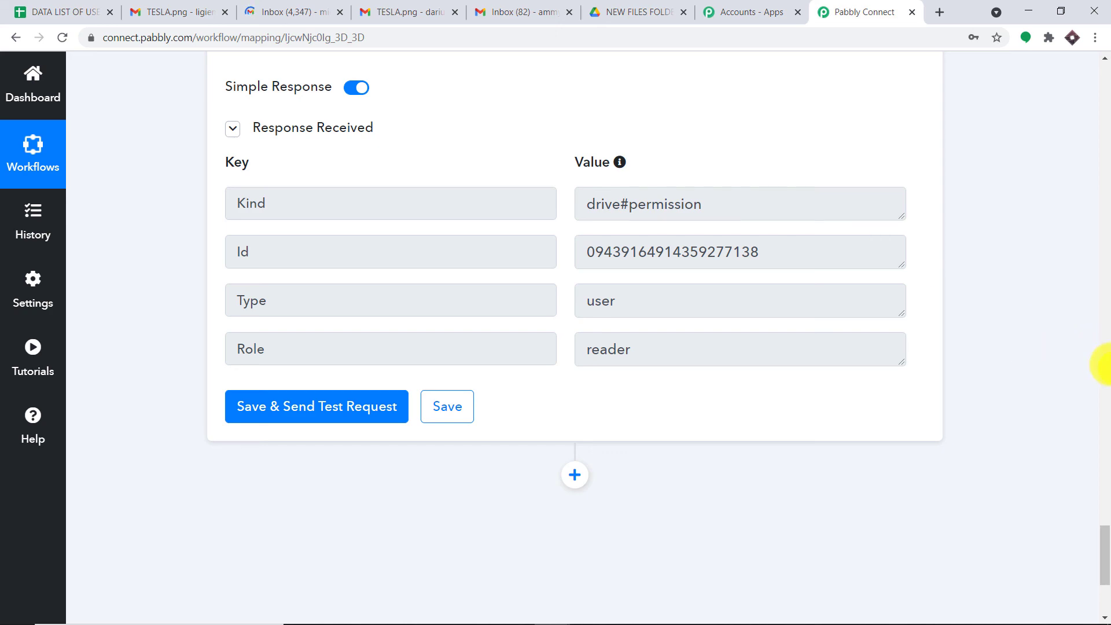
{"action": "left_click_drag", "start_coordinate": [1102, 364], "coordinate": [1099, 112]}
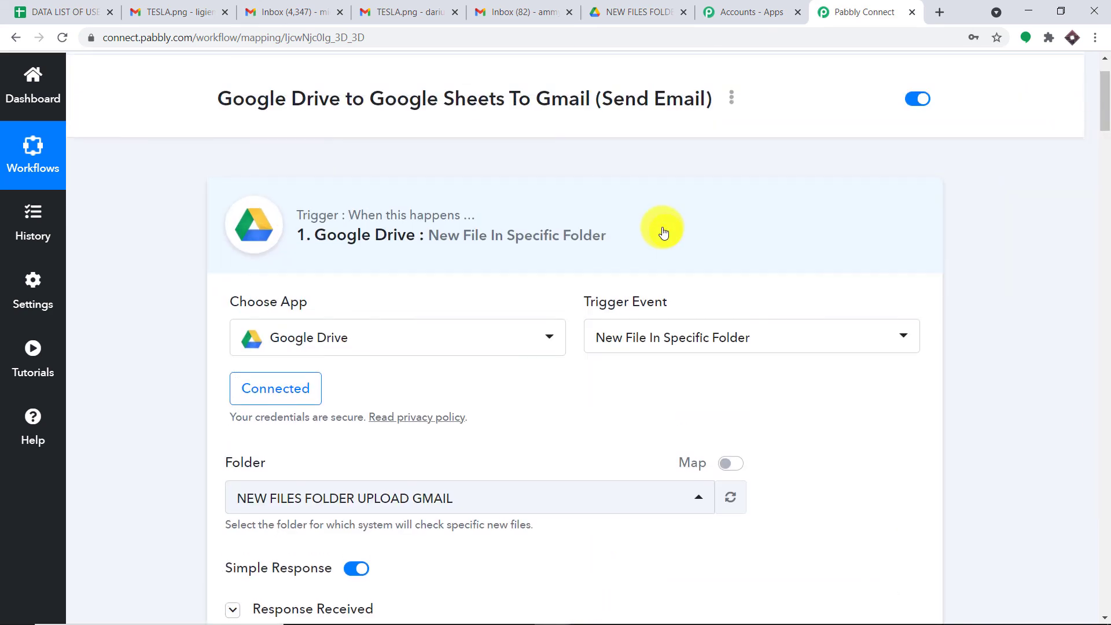
{"action": "left_click", "coordinate": [664, 233]}
{"action": "left_click", "coordinate": [541, 385]}
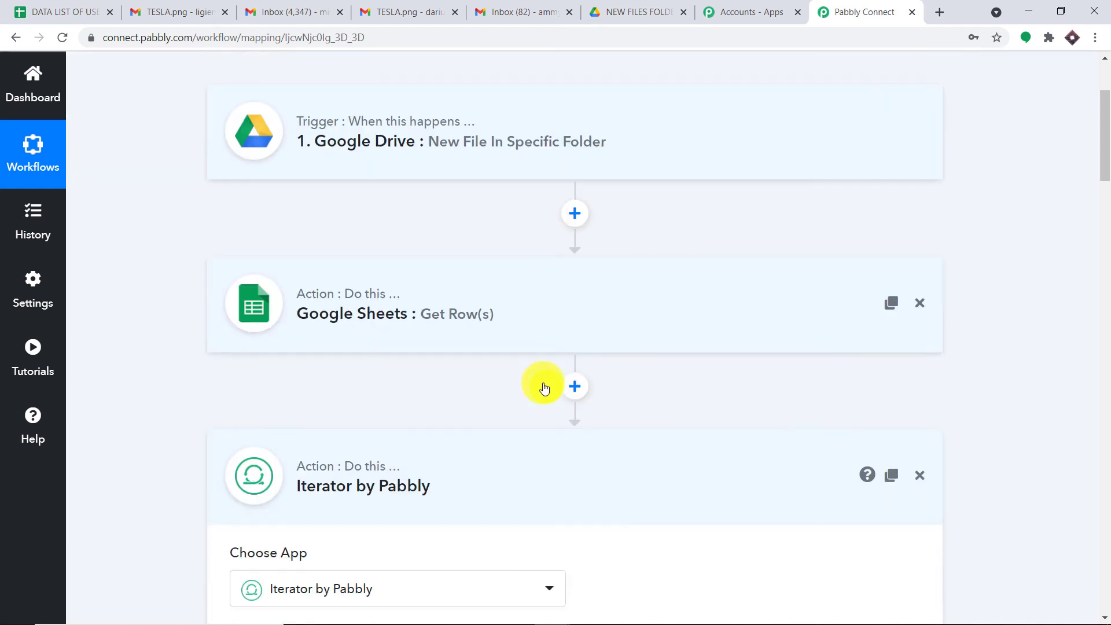
{"action": "left_click", "coordinate": [538, 405]}
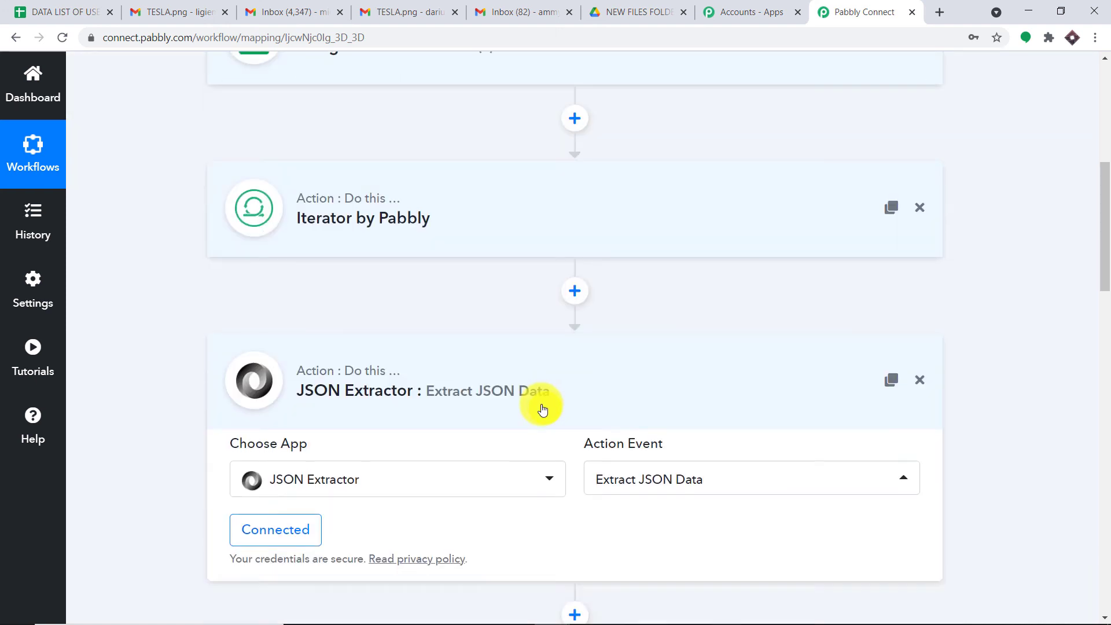
{"action": "left_click", "coordinate": [542, 410]}
{"action": "left_click", "coordinate": [541, 293]}
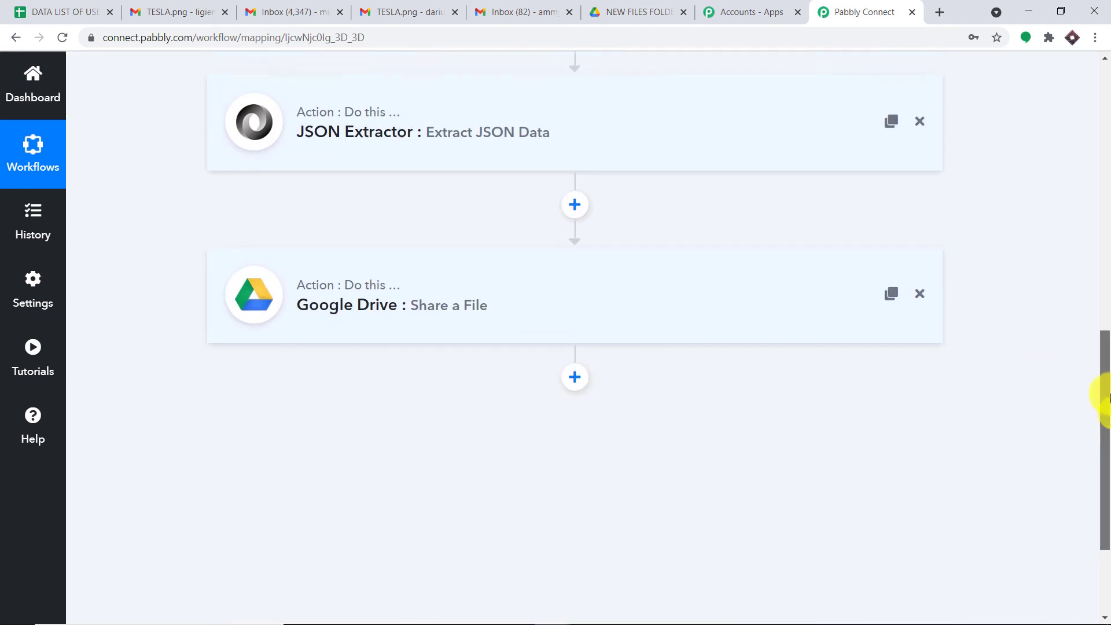
- Review the full workflow sequence from the Google Drive trigger through Google Sheets, Iterator and JSON Extractor to Share a File
{"action": "left_click_drag", "start_coordinate": [1106, 398], "coordinate": [1100, 168]}
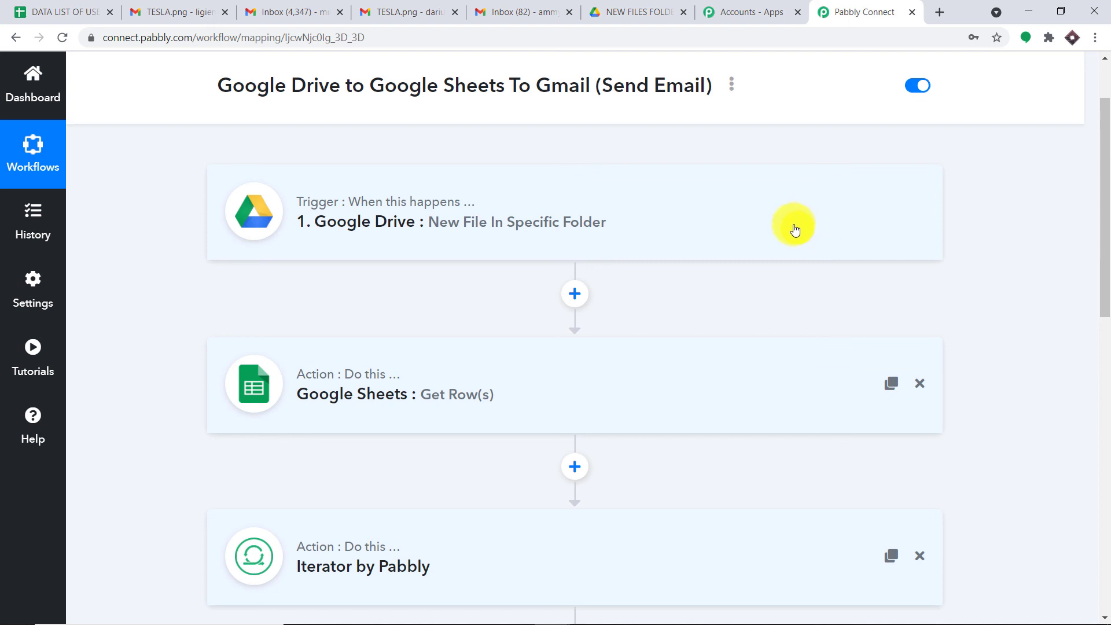
{"action": "scroll", "coordinate": [793, 229], "scroll_direction": "down", "scroll_amount": 1}
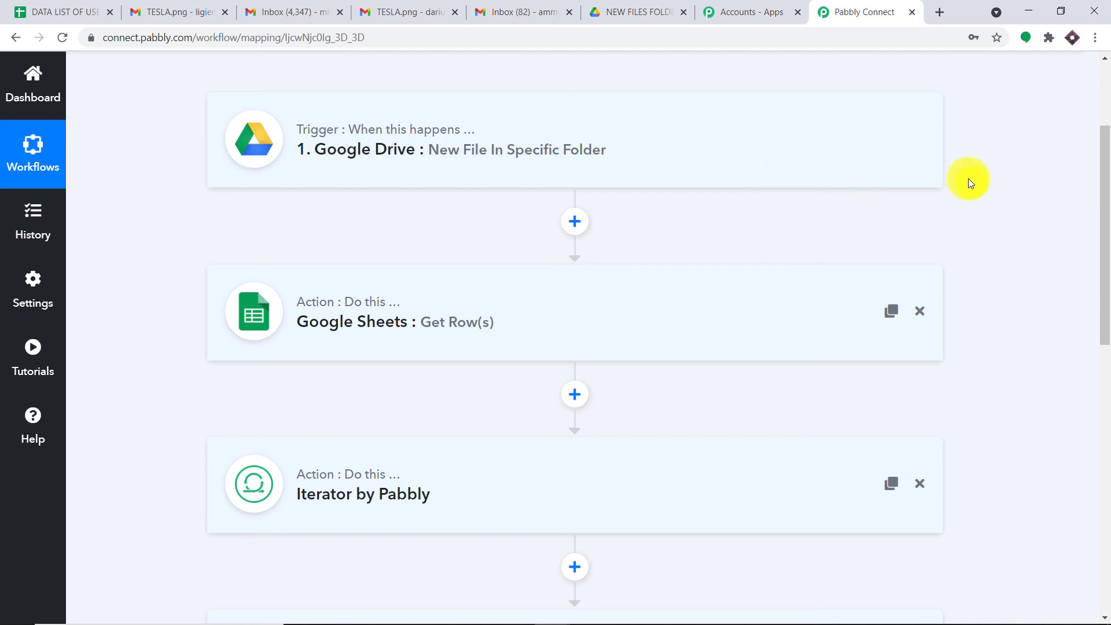
{"action": "scroll", "coordinate": [558, 318], "scroll_direction": "down", "scroll_amount": 1}
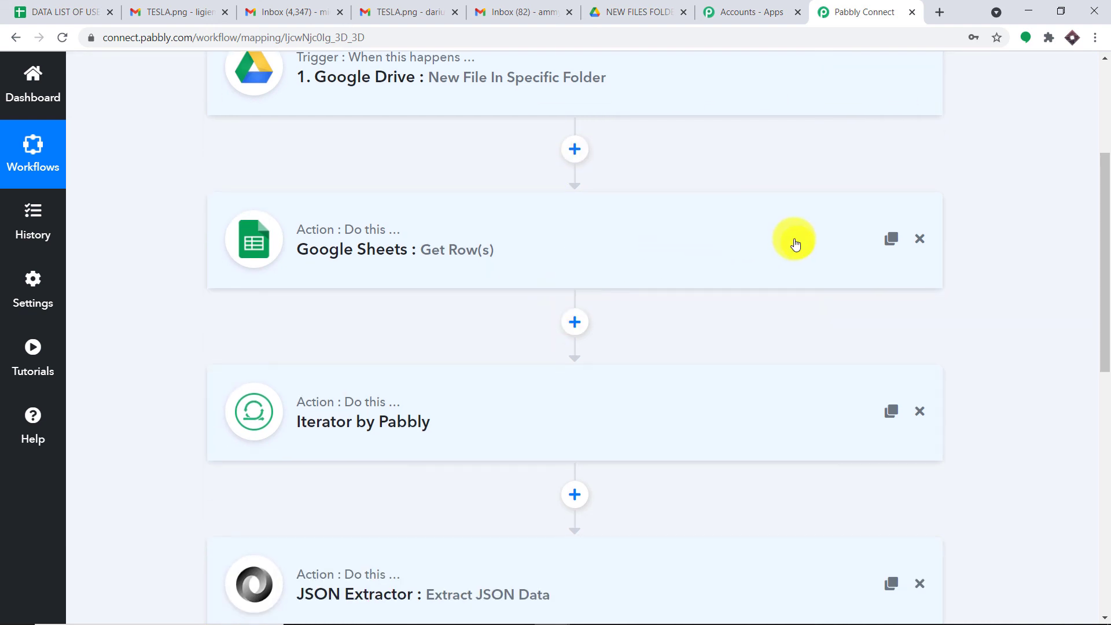
{"action": "scroll", "coordinate": [794, 248], "scroll_direction": "down", "scroll_amount": 2}
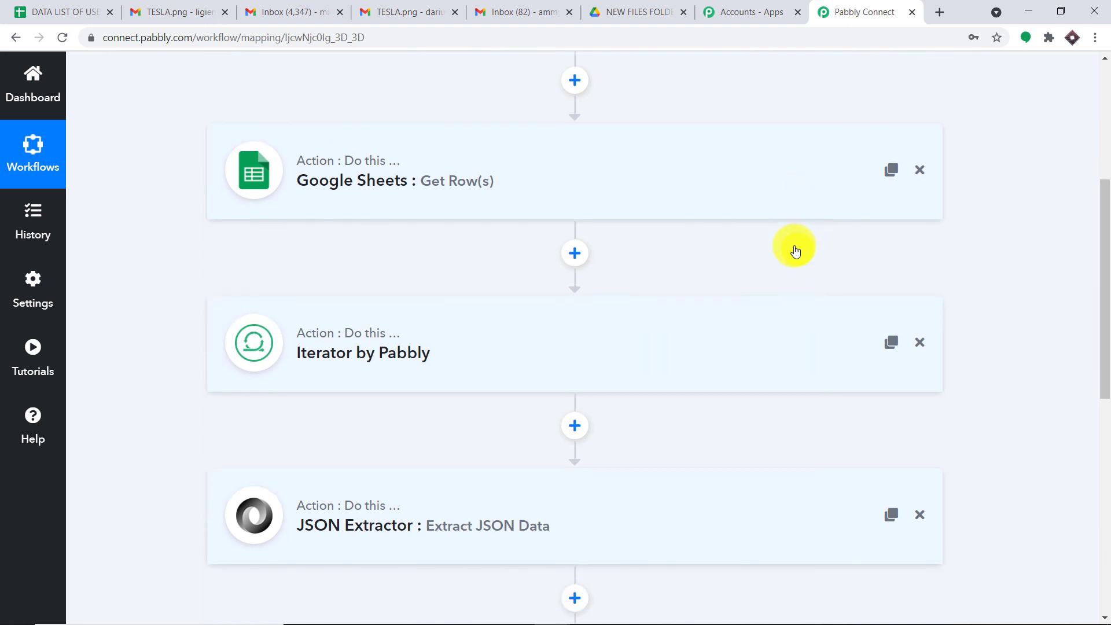
{"action": "scroll", "coordinate": [440, 272], "scroll_direction": "down", "scroll_amount": 1}
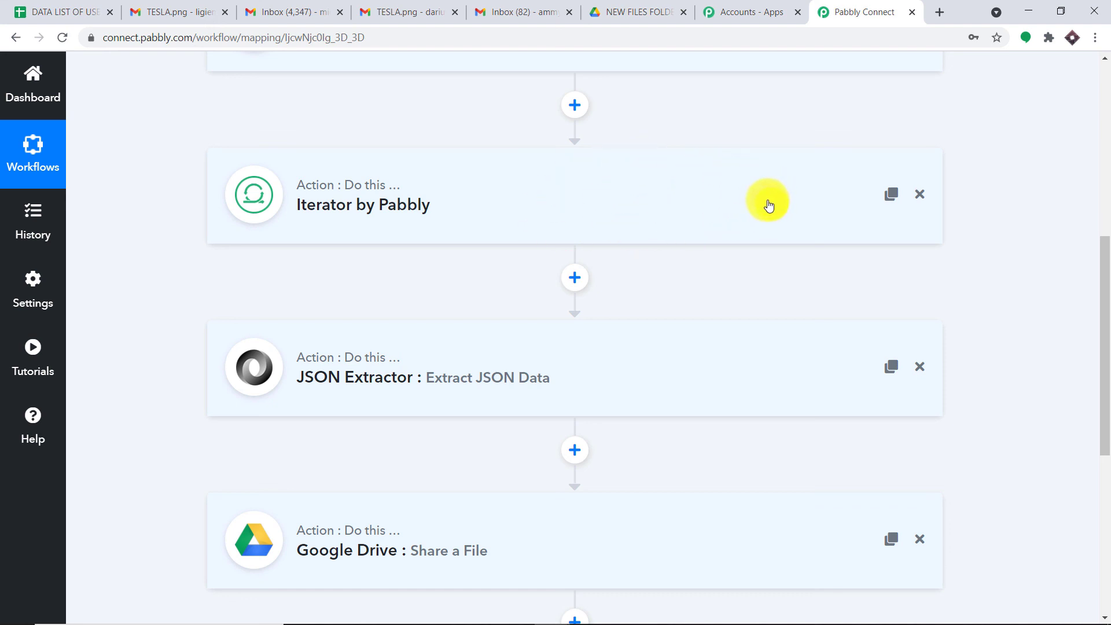
{"action": "scroll", "coordinate": [747, 209], "scroll_direction": "down", "scroll_amount": 2}
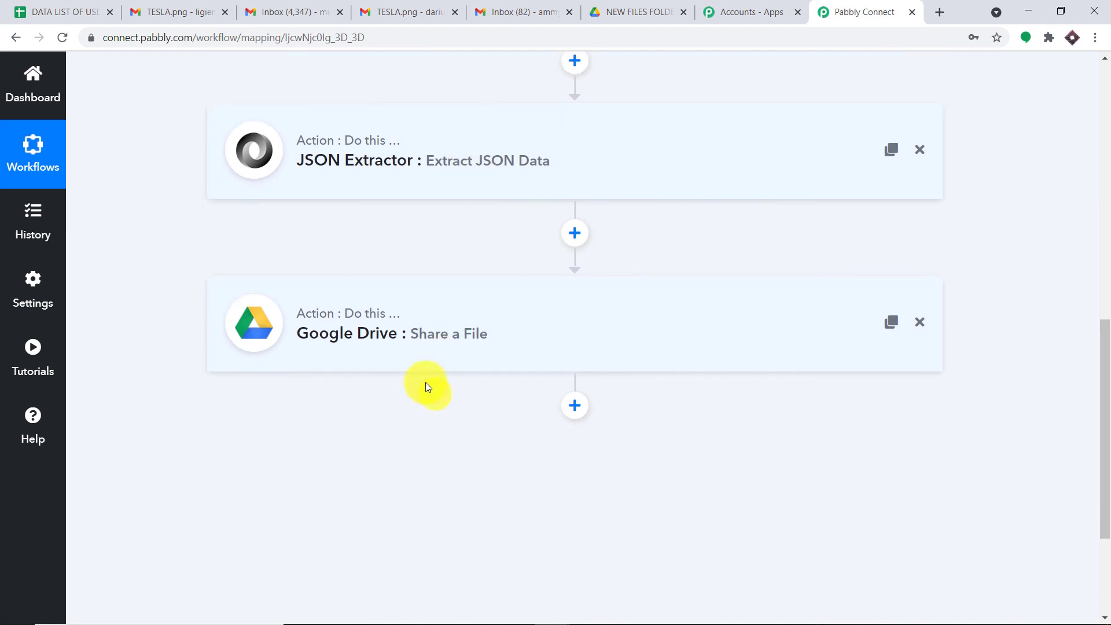
{"action": "scroll", "coordinate": [434, 393], "scroll_direction": "down", "scroll_amount": 1}
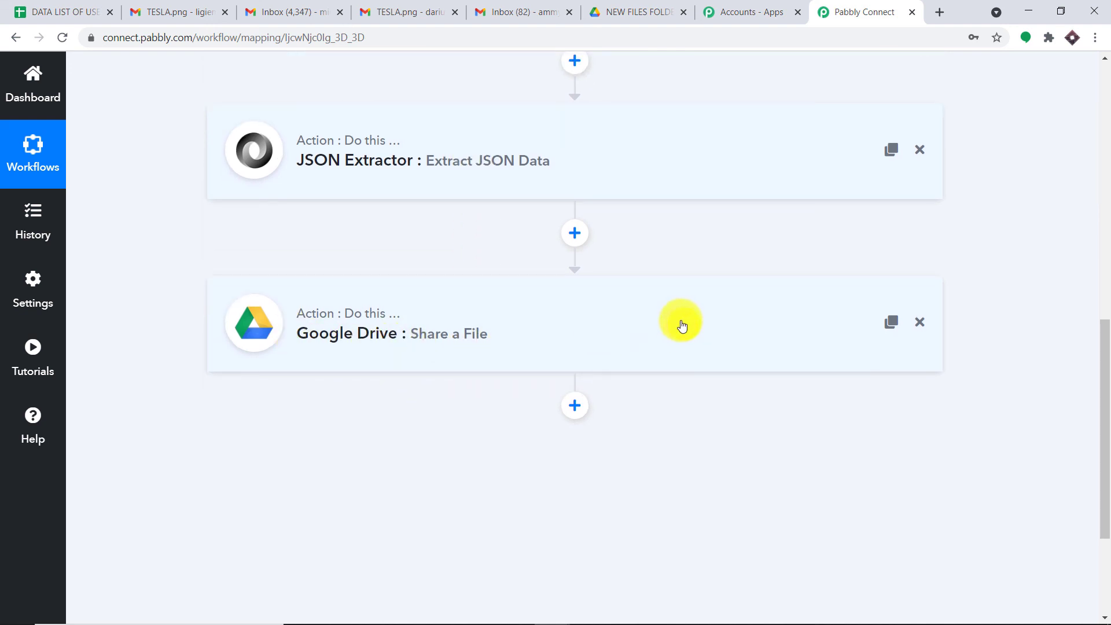
{"action": "scroll", "coordinate": [636, 336], "scroll_direction": "up", "scroll_amount": 5}
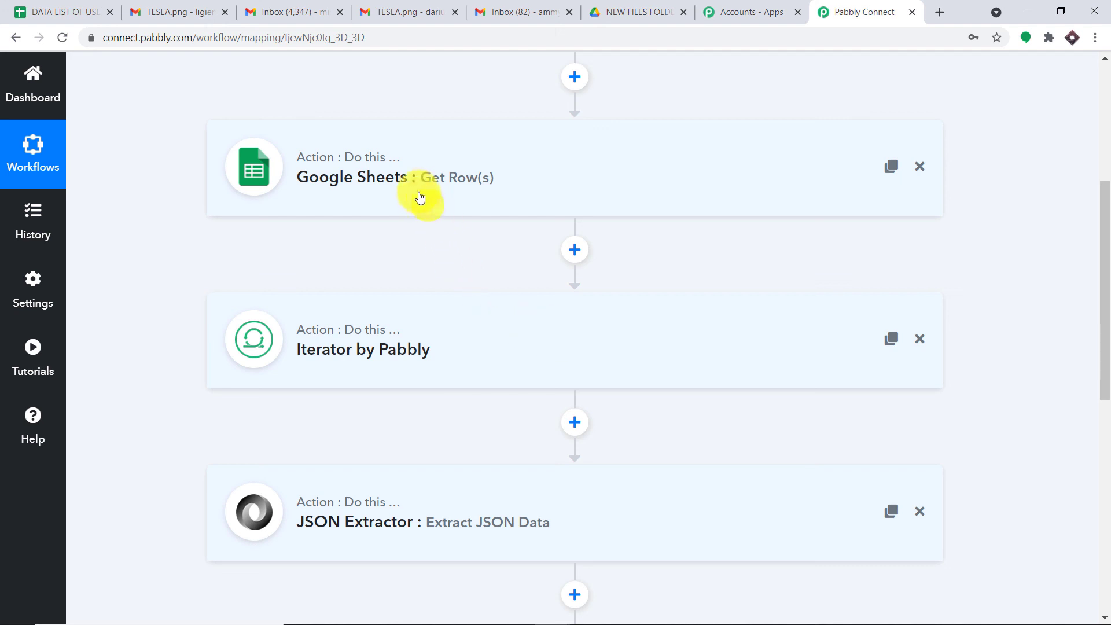
{"action": "scroll", "coordinate": [420, 201], "scroll_direction": "down", "scroll_amount": 2}
{"action": "scroll", "coordinate": [418, 201], "scroll_direction": "down", "scroll_amount": 3}
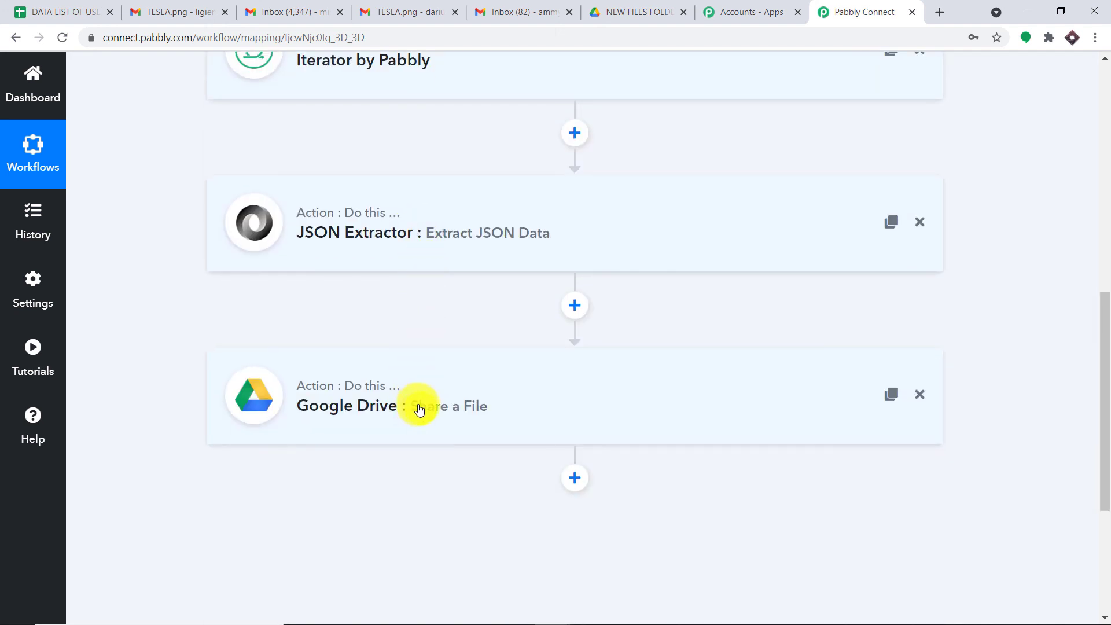